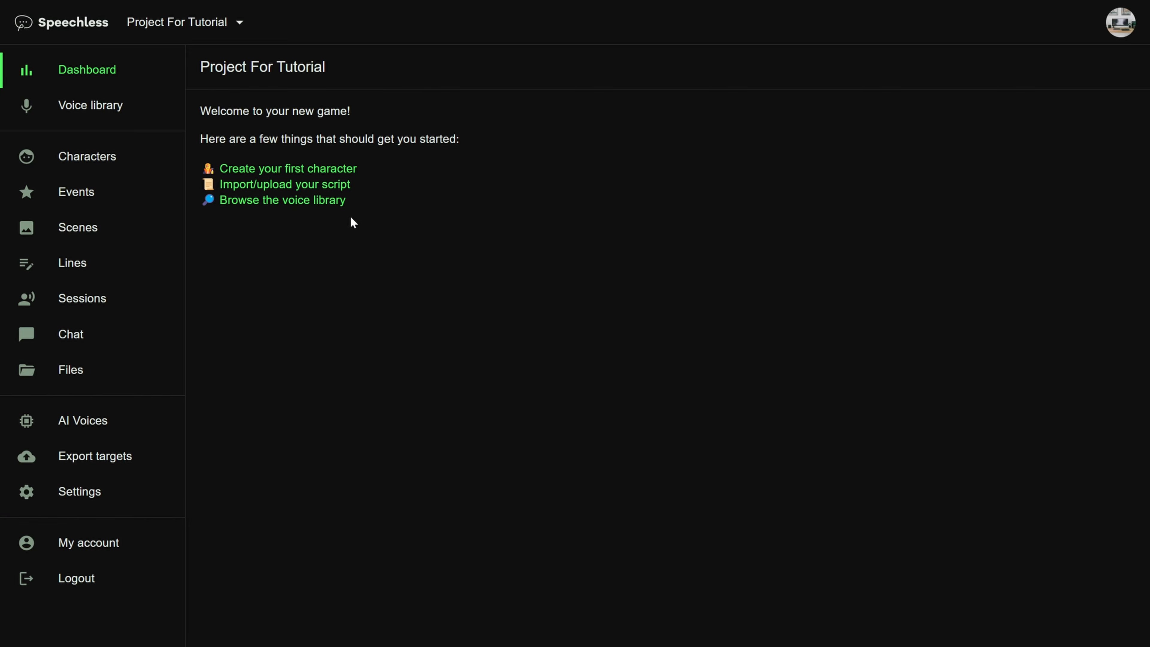
Load the Tutorial_Import Excel file from Downloads into the project's line import.
{"action": "left_click", "coordinate": [295, 186]}
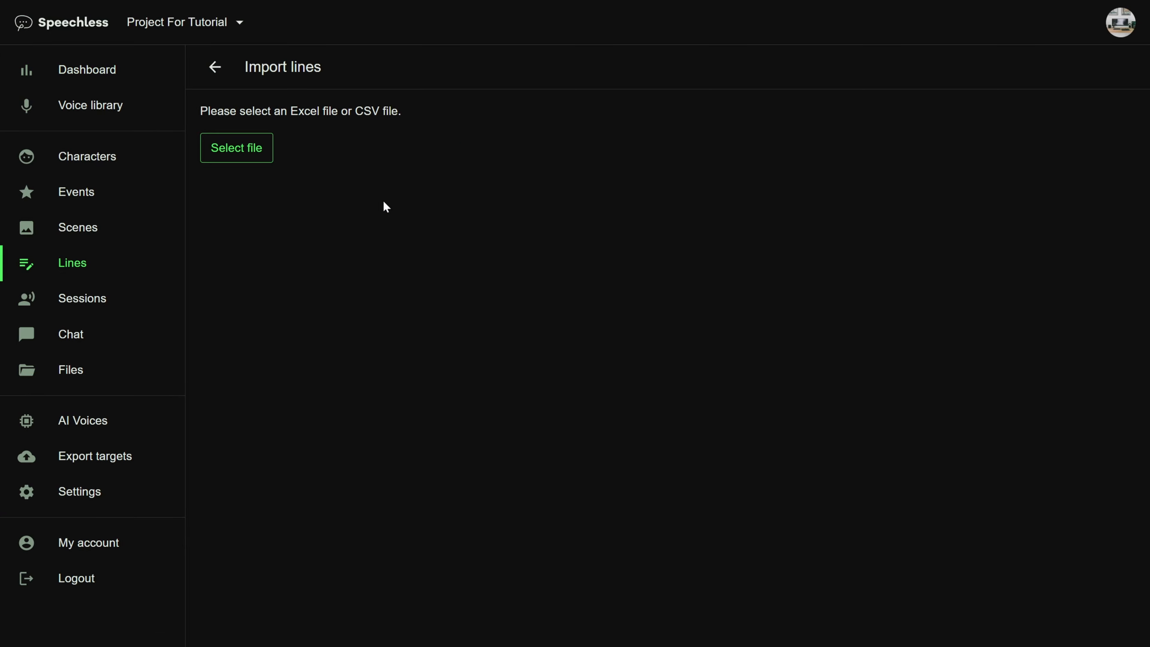
{"action": "left_click", "coordinate": [251, 149]}
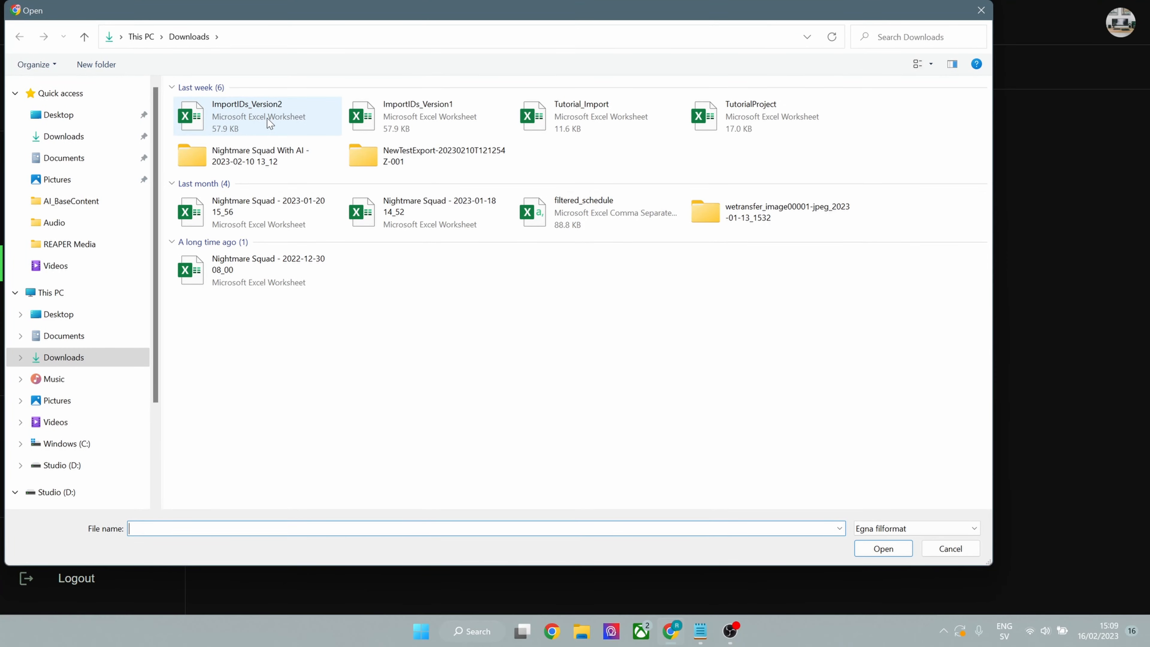
{"action": "double_click", "coordinate": [584, 114]}
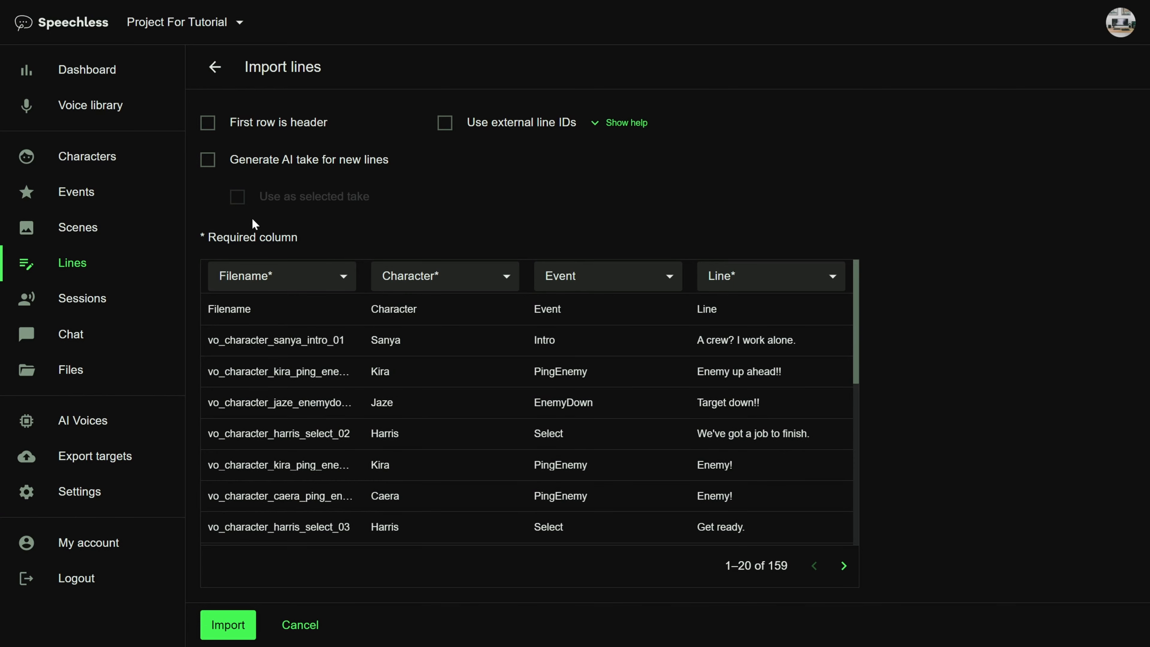
Import the lines with the first row as header, checking the Filename, Character, Event and Line column assignments.
{"action": "left_click", "coordinate": [235, 122]}
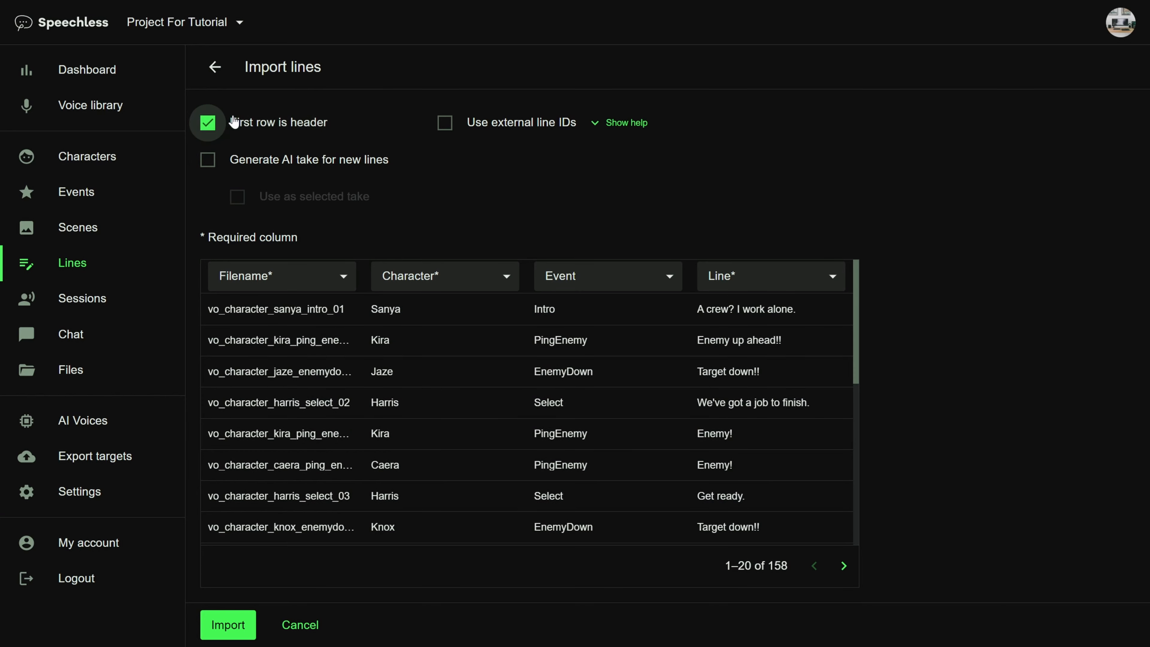
{"action": "left_click", "coordinate": [323, 268]}
{"action": "left_click", "coordinate": [380, 272]}
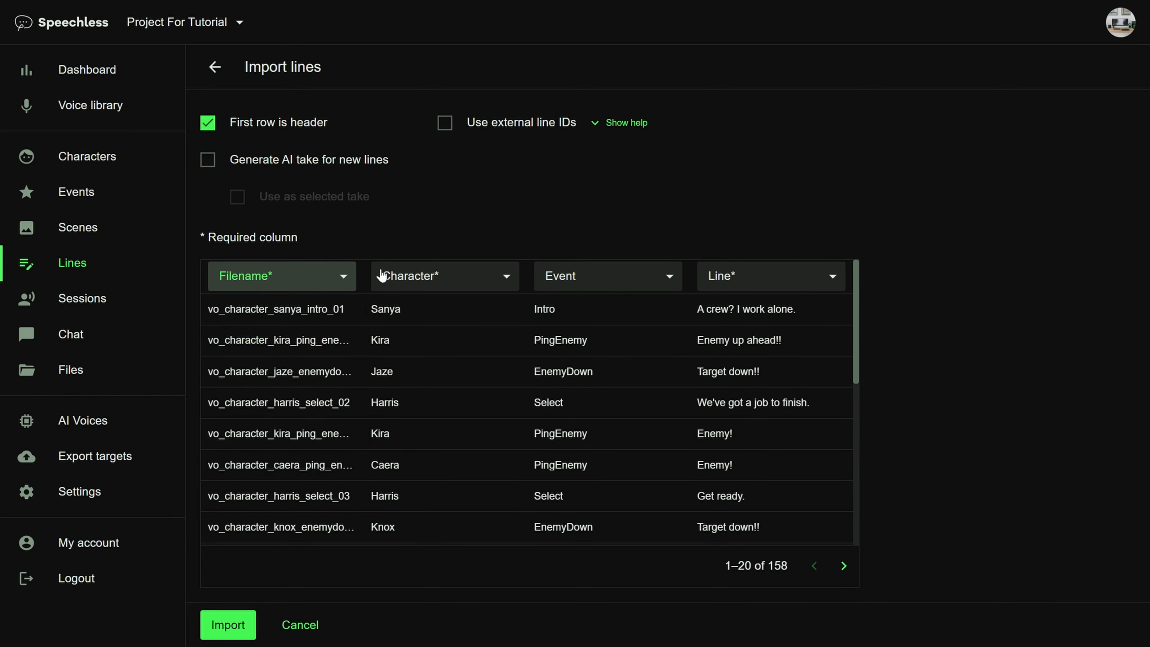
{"action": "left_click", "coordinate": [480, 281]}
{"action": "left_click", "coordinate": [480, 281]}
{"action": "left_click", "coordinate": [587, 274]}
{"action": "left_click", "coordinate": [588, 276]}
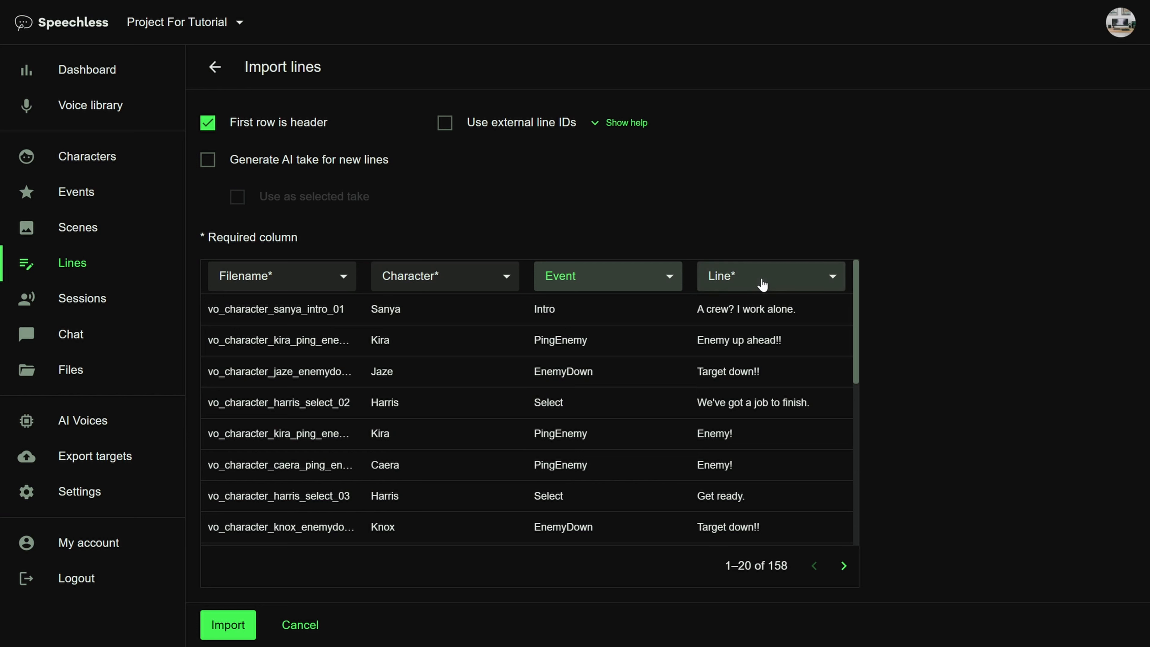
{"action": "left_click", "coordinate": [788, 279]}
{"action": "left_click", "coordinate": [792, 284]}
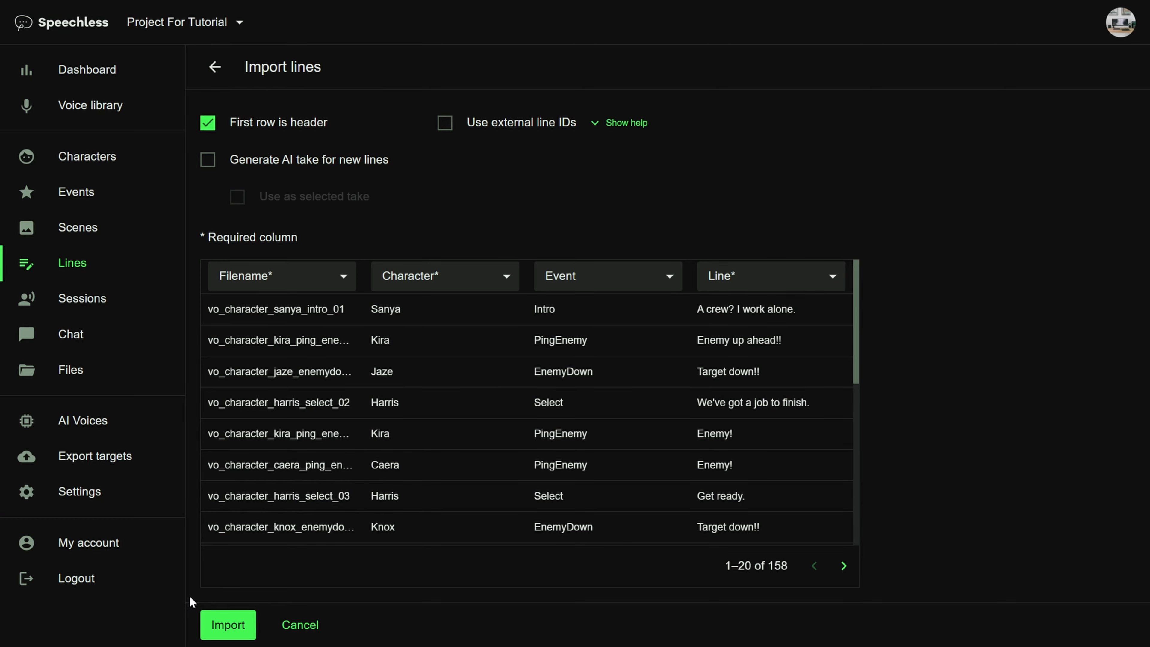
{"action": "left_click", "coordinate": [219, 622]}
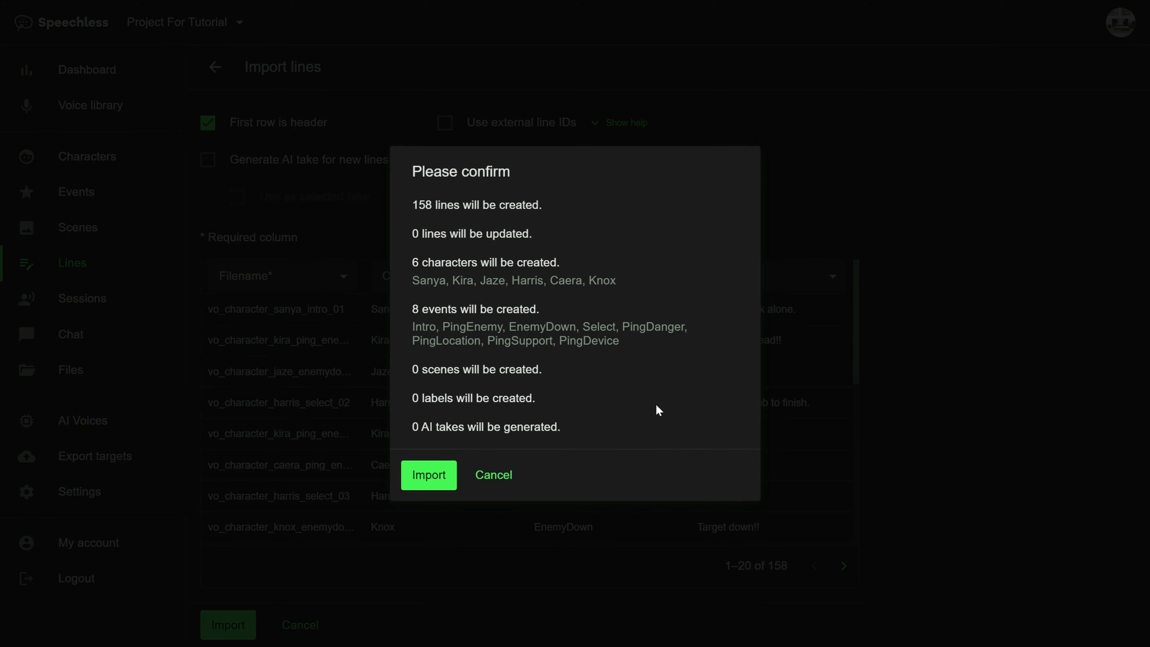
{"action": "left_click", "coordinate": [435, 481]}
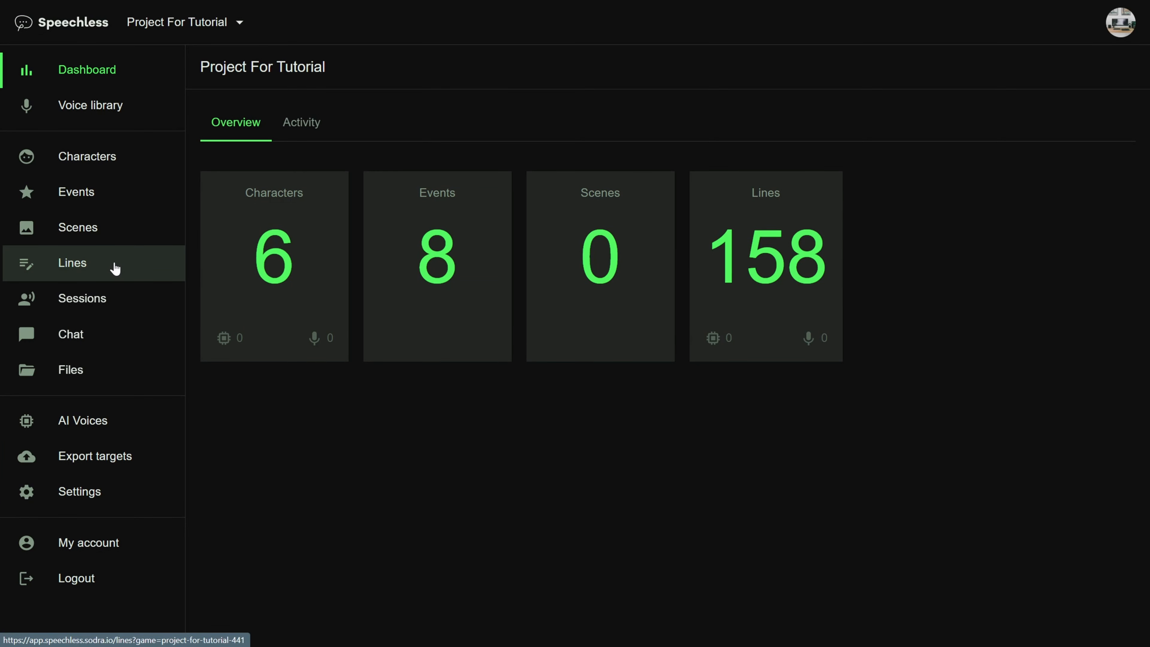
Assign the AI voice Rachel (american, mellow) to the character Caera, declining to generate new AI takes.
{"action": "left_click", "coordinate": [121, 155]}
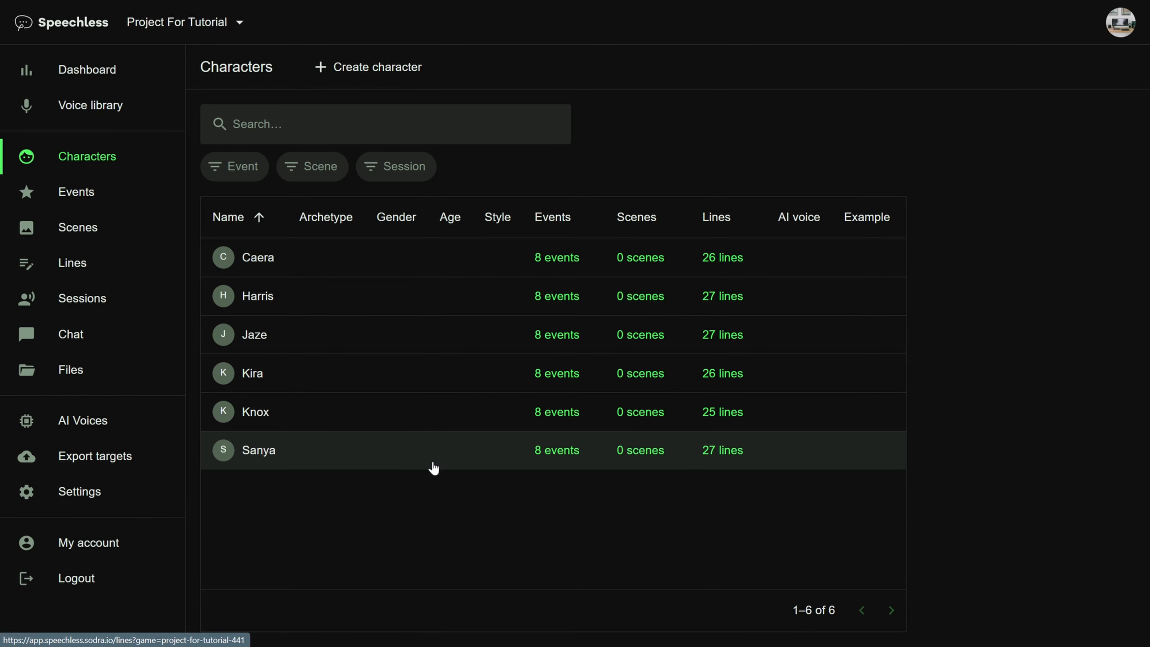
{"action": "left_click", "coordinate": [460, 269]}
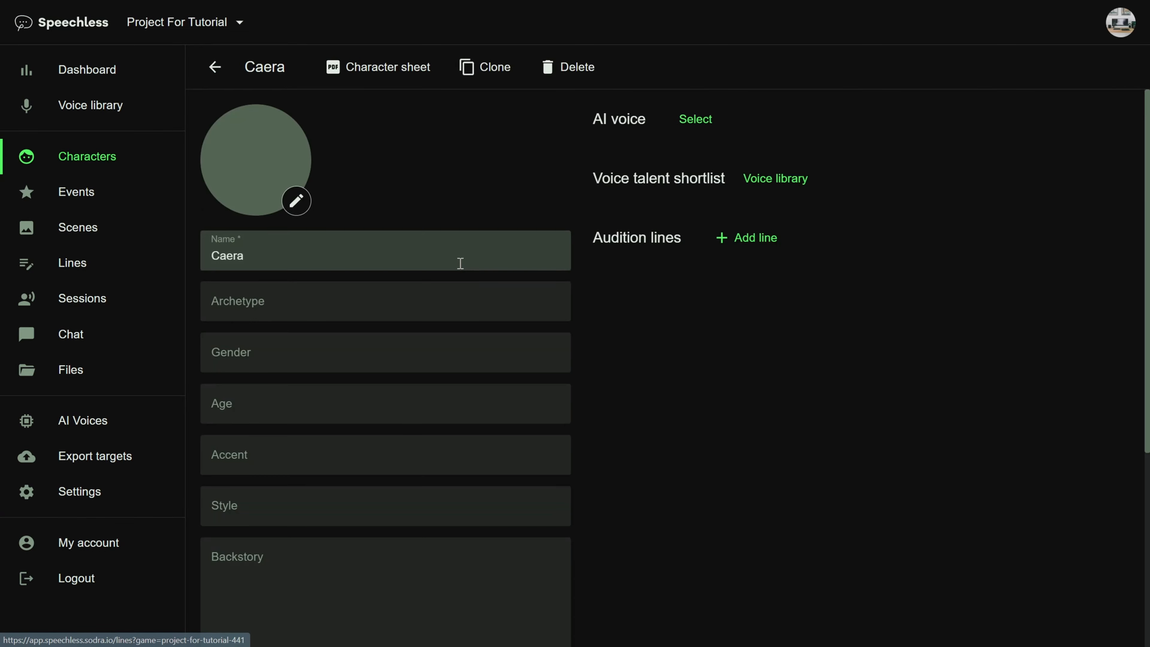
{"action": "left_click", "coordinate": [702, 122]}
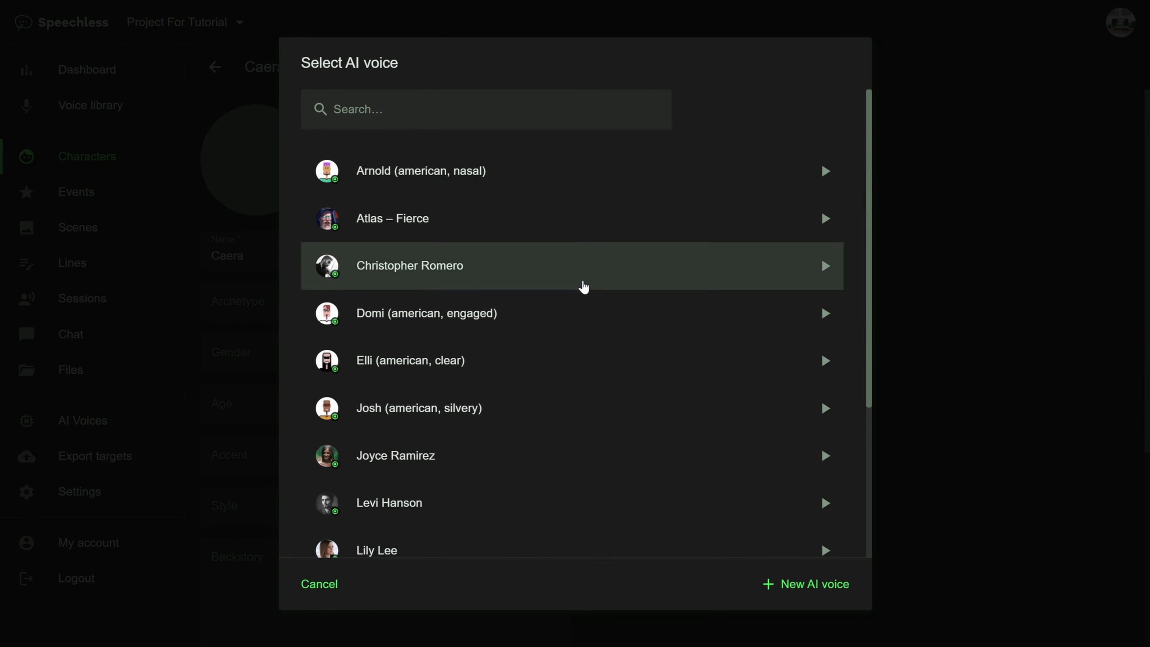
{"action": "scroll", "coordinate": [582, 360], "scroll_direction": "down", "scroll_amount": 3}
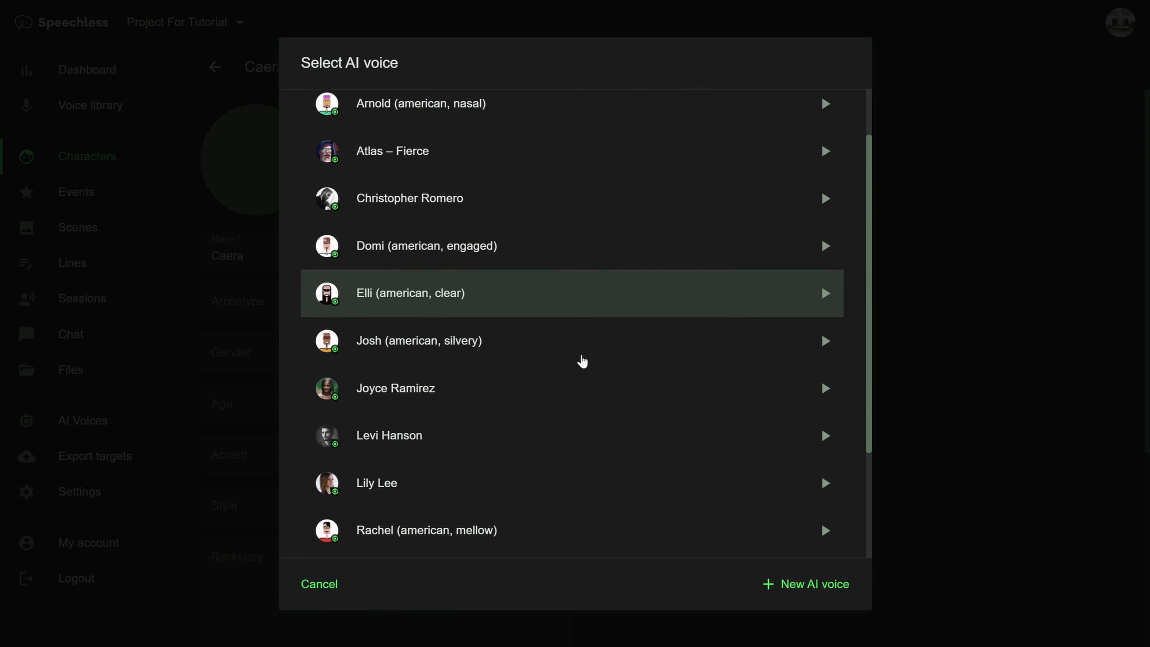
{"action": "scroll", "coordinate": [566, 361], "scroll_direction": "down", "scroll_amount": 1}
{"action": "left_click", "coordinate": [526, 379]}
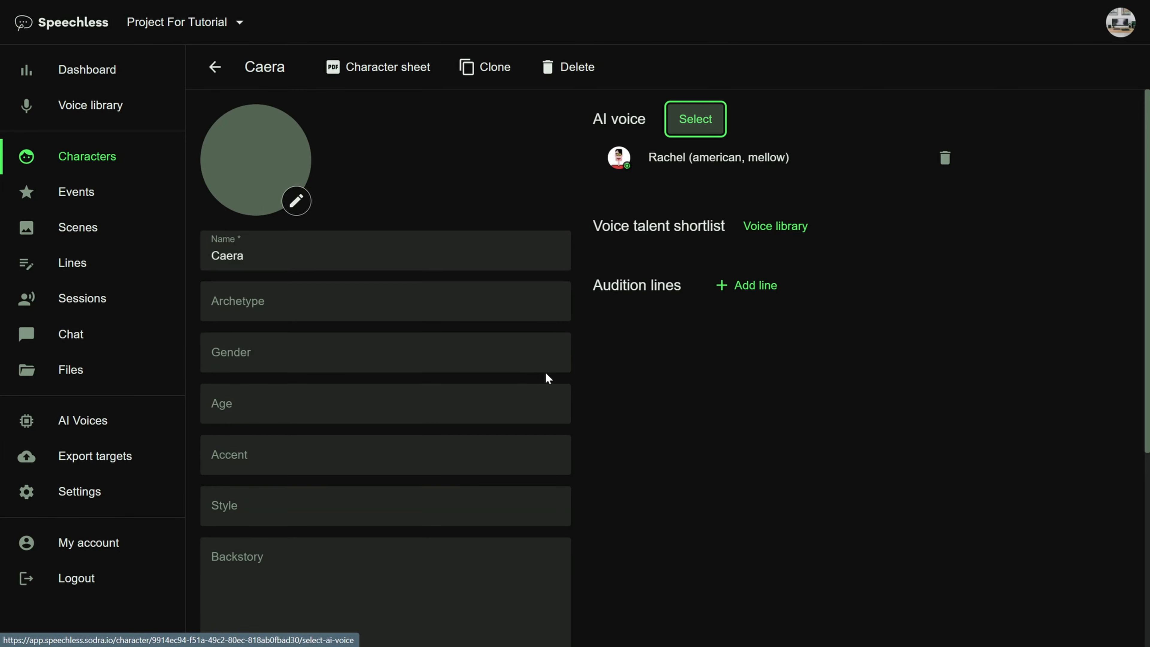
{"action": "left_click", "coordinate": [482, 383]}
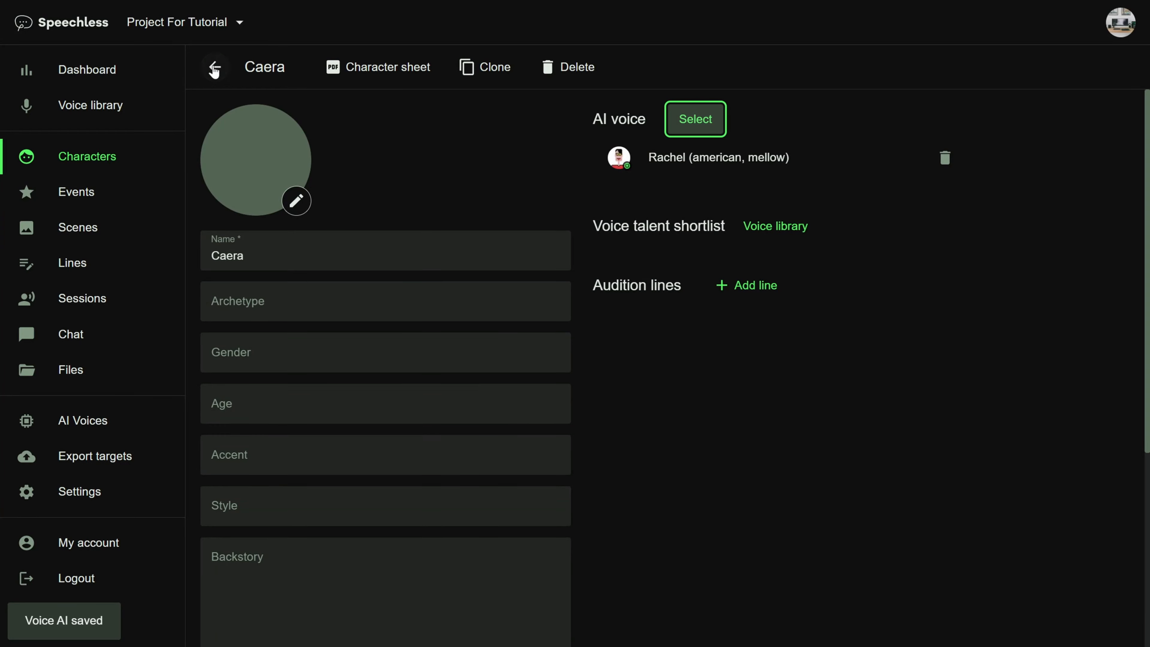
Assign the AI voice Sam (american, dynamic) to the character Harris, declining to generate new AI takes.
{"action": "left_click", "coordinate": [215, 67]}
{"action": "left_click", "coordinate": [425, 295]}
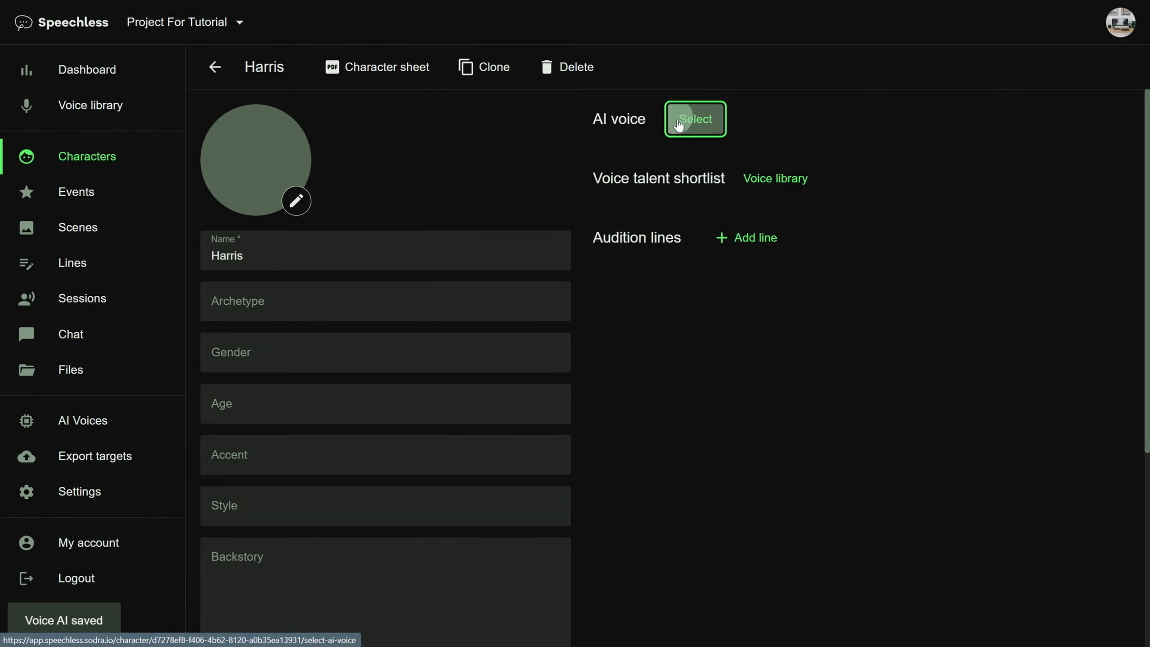
{"action": "left_click", "coordinate": [693, 116]}
{"action": "scroll", "coordinate": [538, 344], "scroll_direction": "down", "scroll_amount": 4}
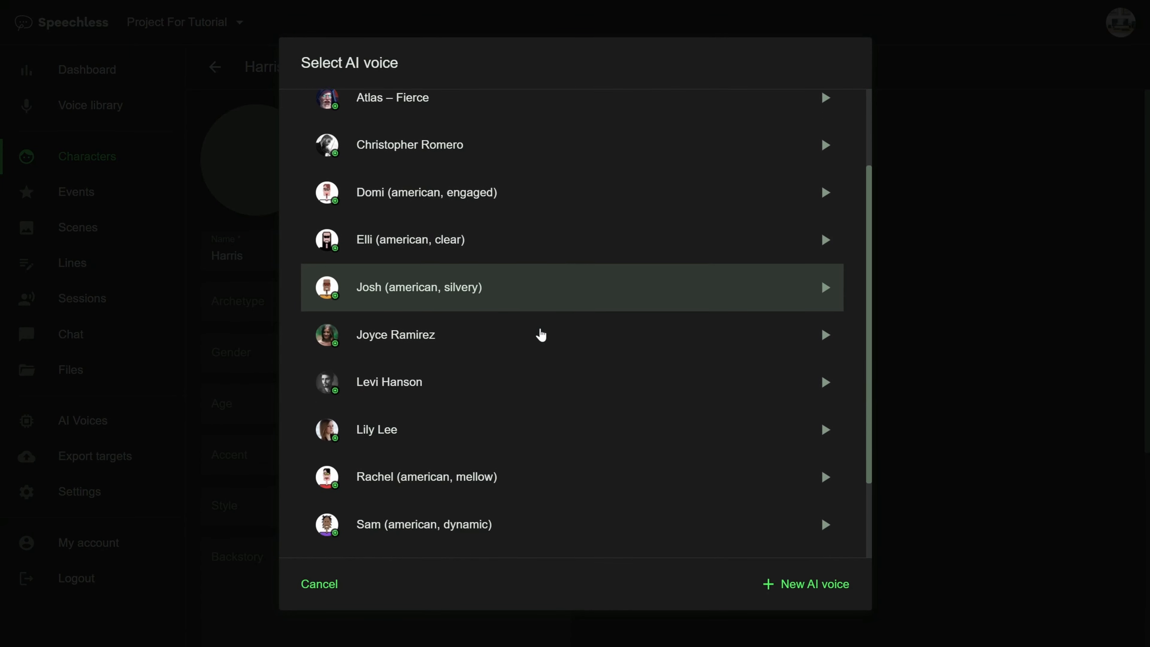
{"action": "left_click", "coordinate": [514, 418]}
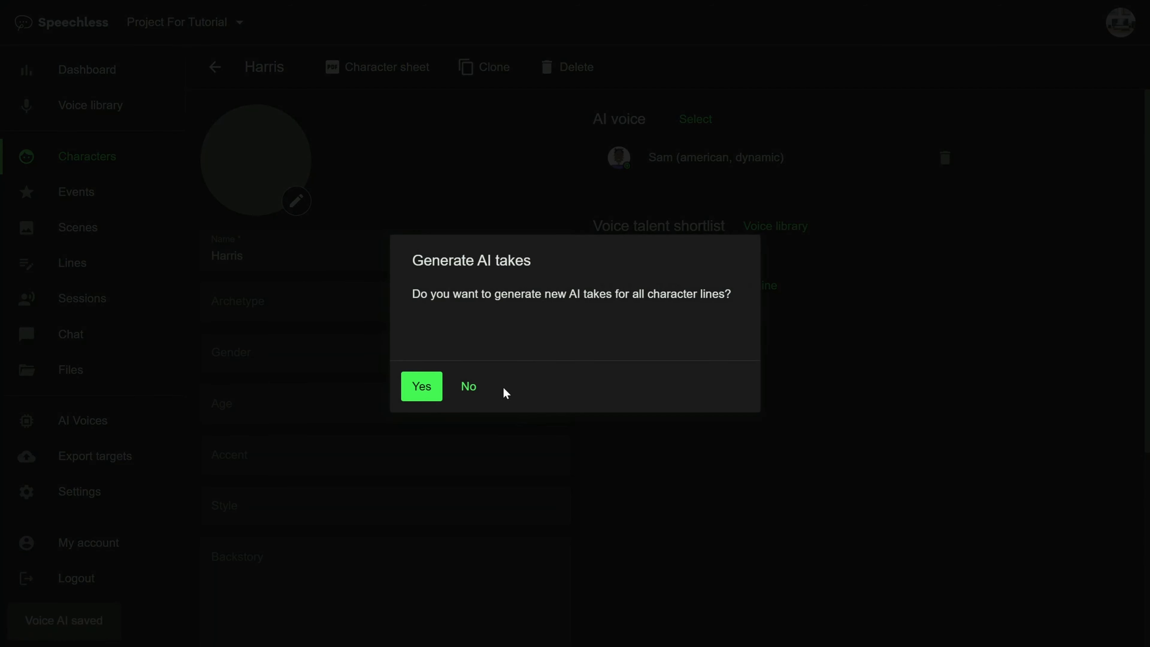
{"action": "left_click", "coordinate": [471, 385]}
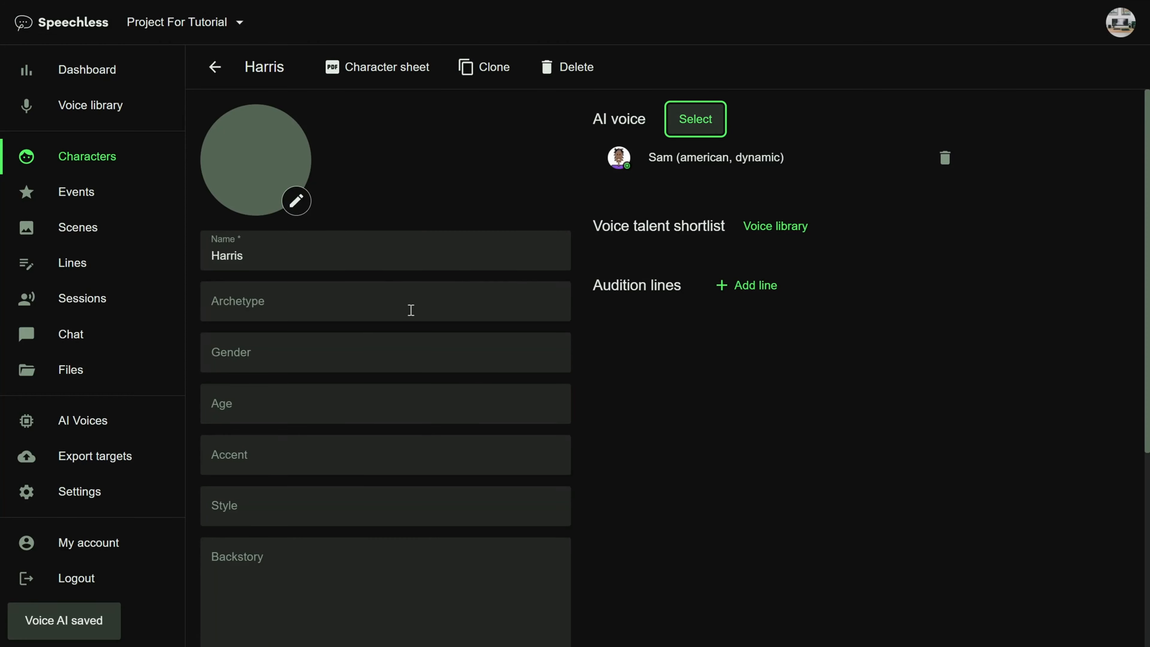
Remove Harris's AI voice and assign Arnold (american, nasal) instead, declining to generate new AI takes.
{"action": "left_click", "coordinate": [944, 158]}
{"action": "left_click", "coordinate": [692, 118]}
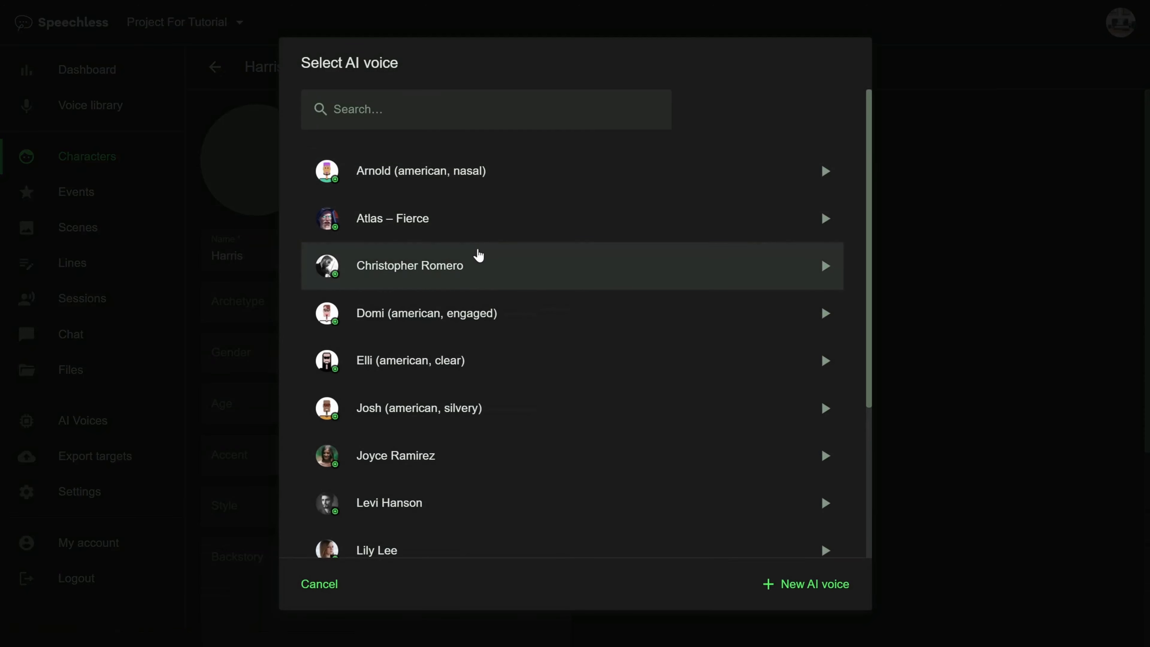
{"action": "left_click", "coordinate": [460, 172]}
{"action": "left_click", "coordinate": [469, 385]}
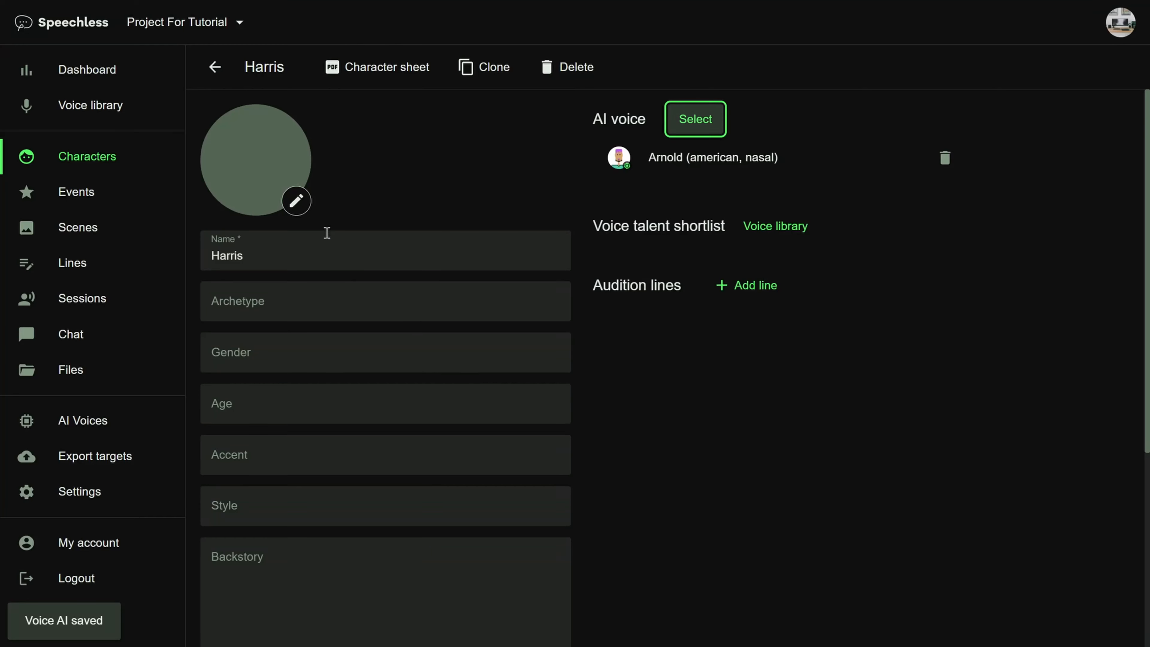
Assign the AI voice Domi (american, engaged) to the character Jaze, declining to generate new AI takes.
{"action": "left_click", "coordinate": [215, 67]}
{"action": "left_click", "coordinate": [504, 330]}
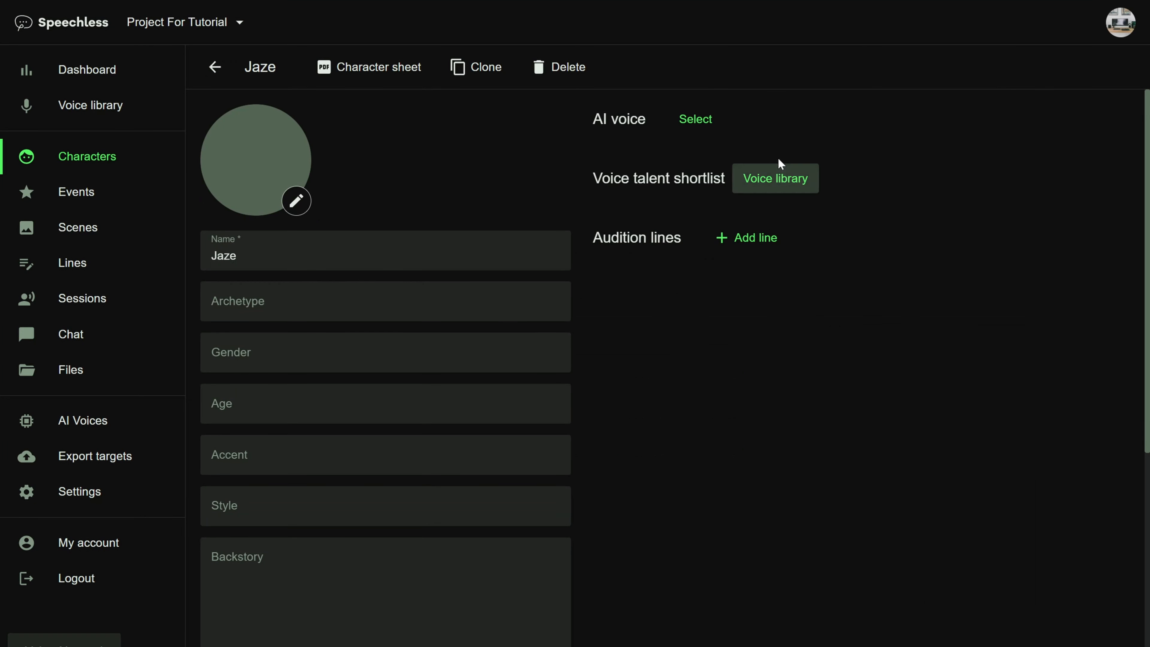
{"action": "left_click", "coordinate": [693, 119]}
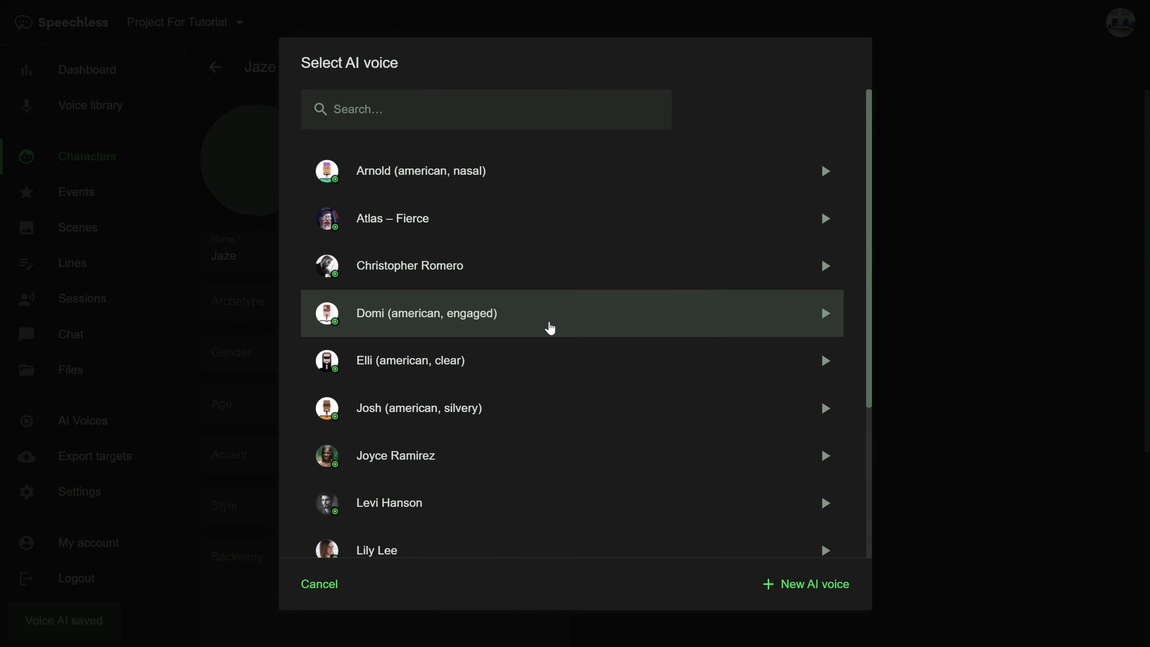
{"action": "left_click", "coordinate": [327, 584]}
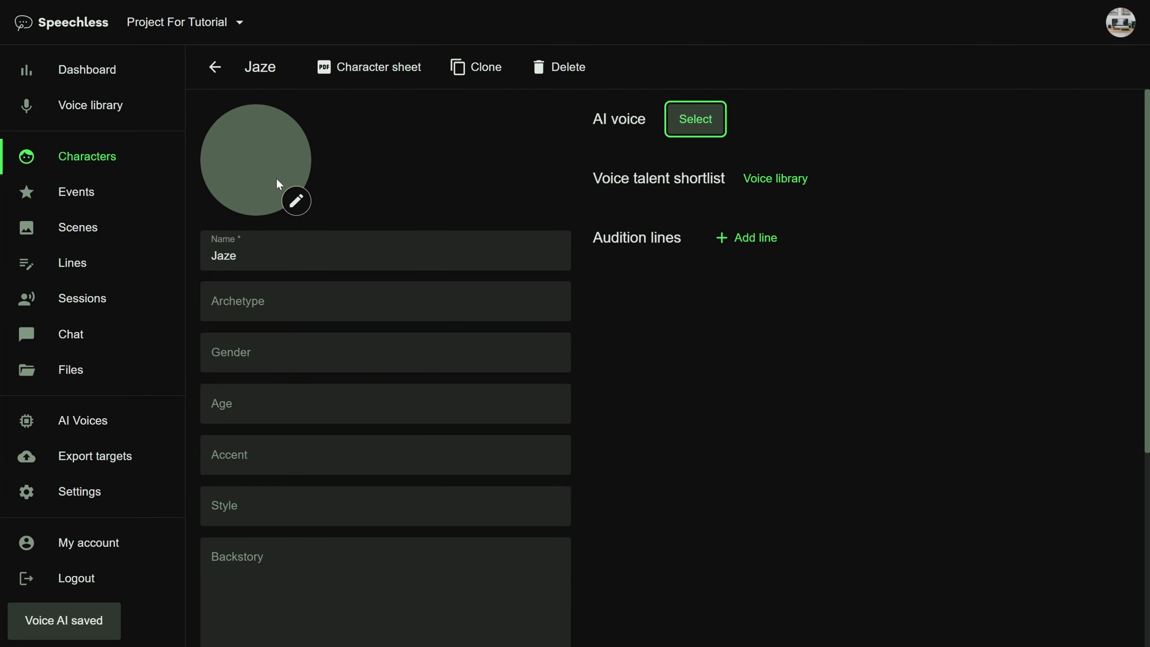
{"action": "left_click", "coordinate": [693, 118]}
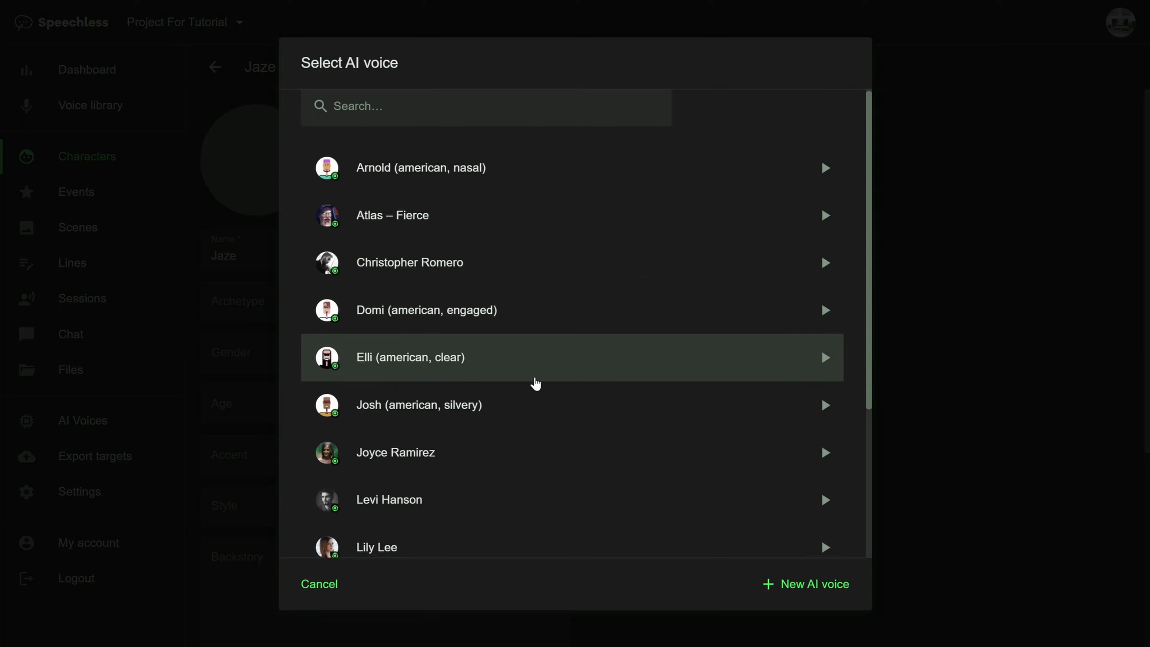
{"action": "scroll", "coordinate": [534, 376], "scroll_direction": "down", "scroll_amount": 5}
{"action": "scroll", "coordinate": [532, 360], "scroll_direction": "up", "scroll_amount": 5}
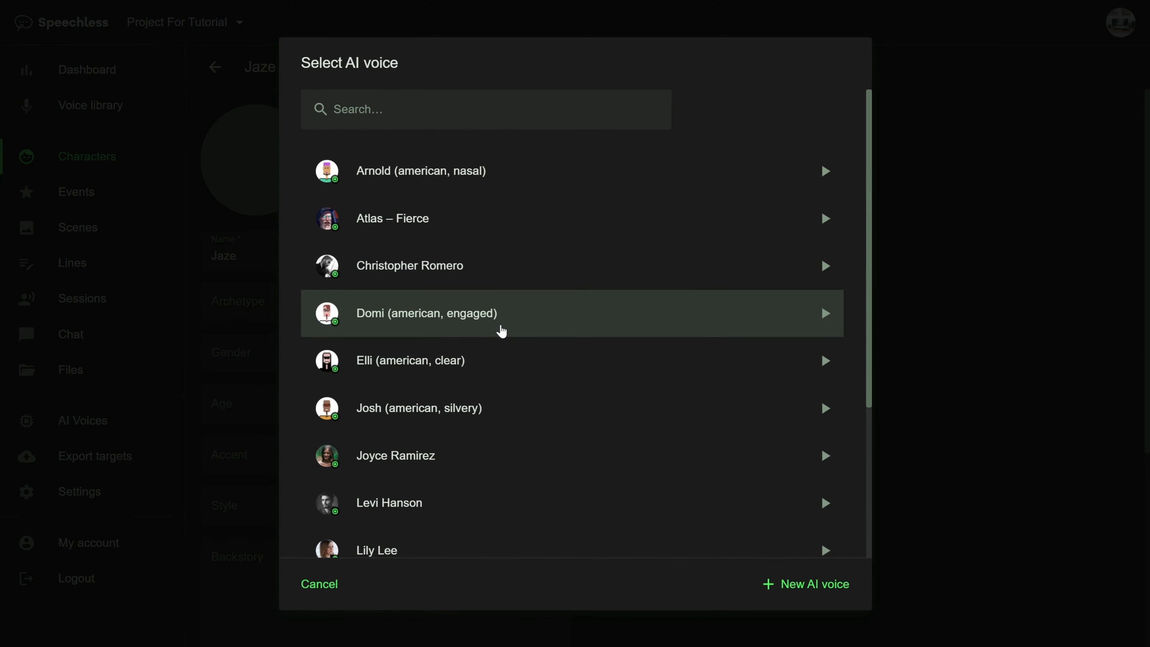
{"action": "left_click", "coordinate": [501, 328]}
{"action": "left_click", "coordinate": [468, 386]}
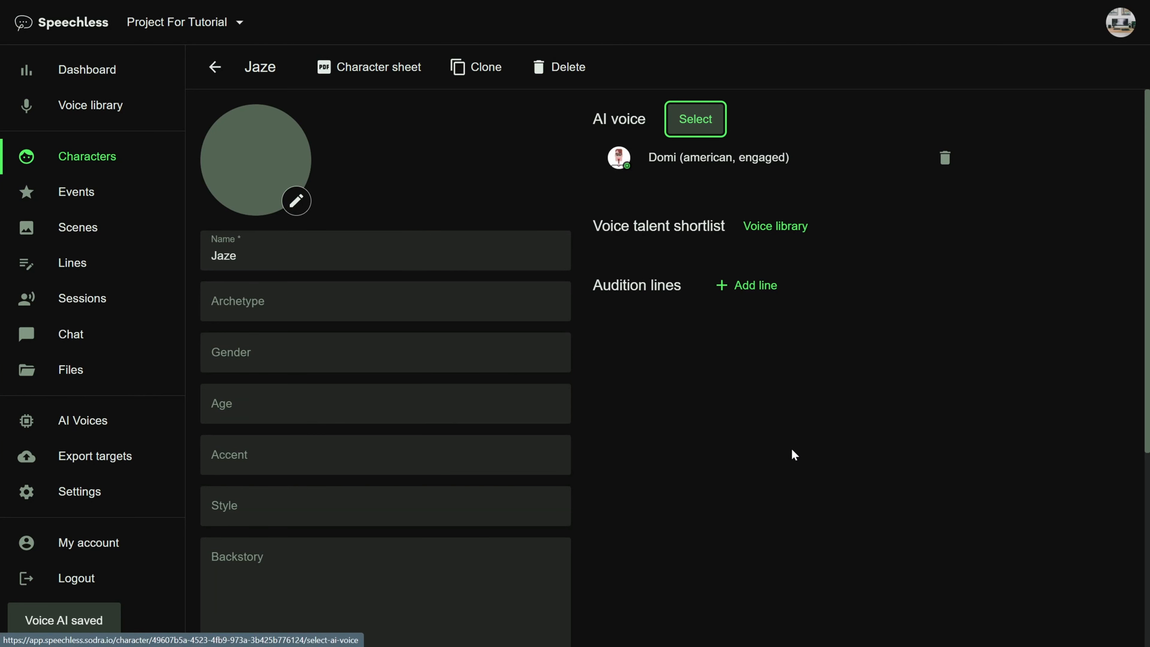
Remove Jaze's AI voice and assign Elli (american, clear) instead, declining to generate new AI takes.
{"action": "left_click", "coordinate": [945, 158]}
{"action": "left_click", "coordinate": [674, 126]}
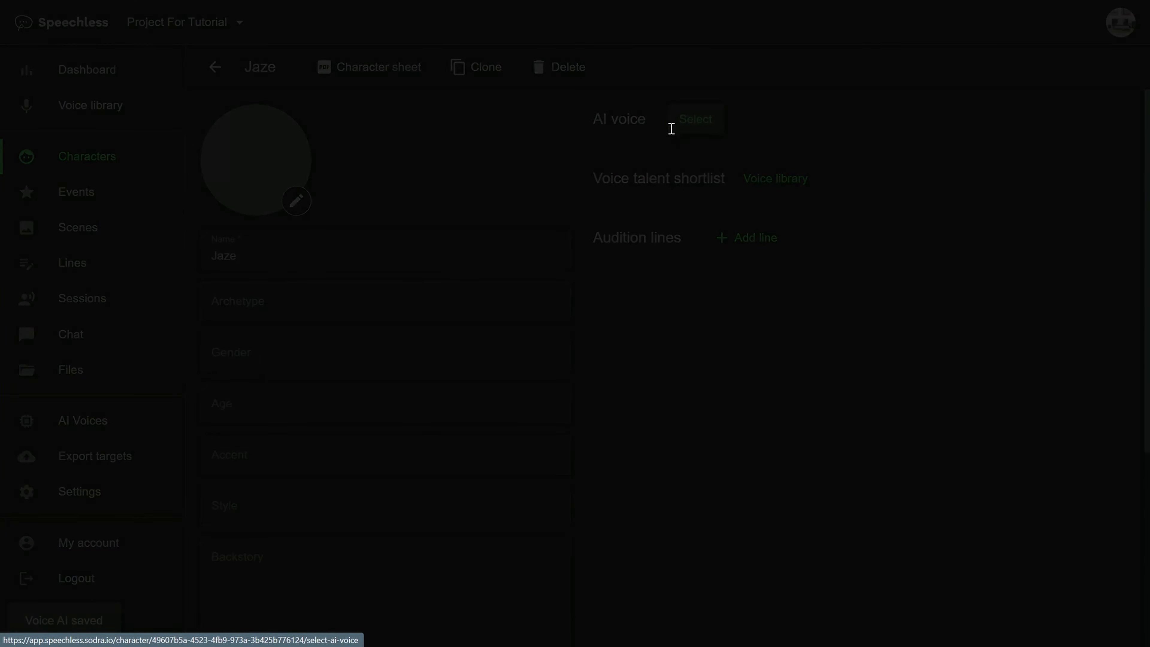
{"action": "scroll", "coordinate": [617, 239], "scroll_direction": "down", "scroll_amount": 3}
{"action": "left_click", "coordinate": [500, 223]}
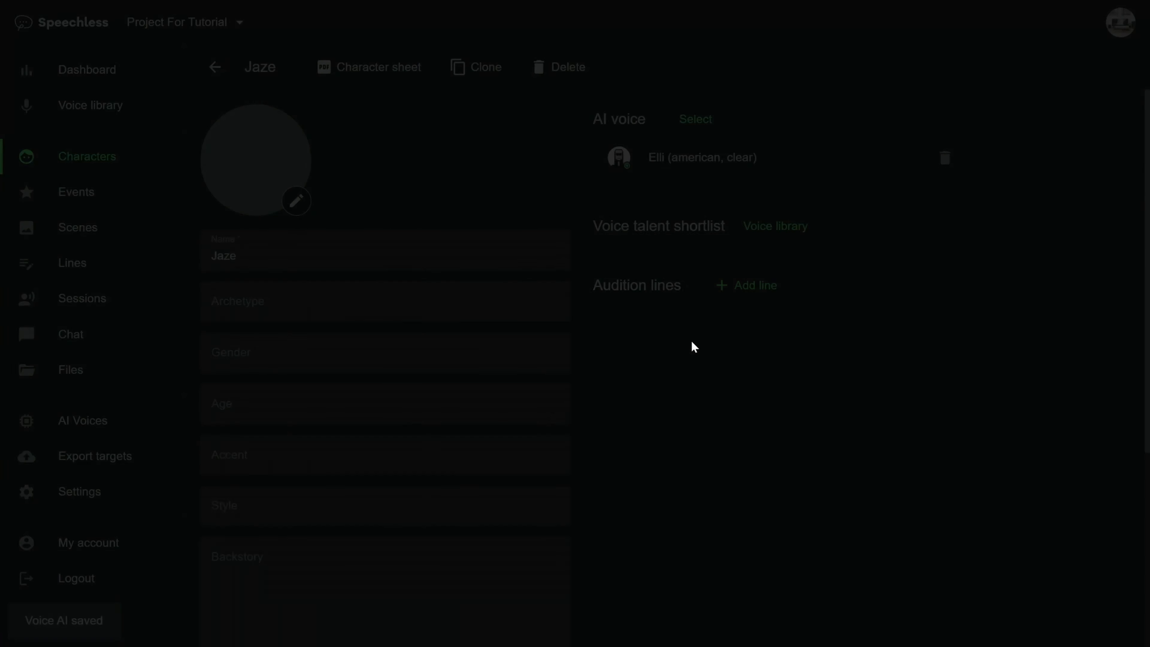
{"action": "left_click", "coordinate": [469, 386]}
Assign the AI voice Domi (american, engaged) to the character Kira, declining to generate new AI takes.
{"action": "left_click", "coordinate": [215, 67]}
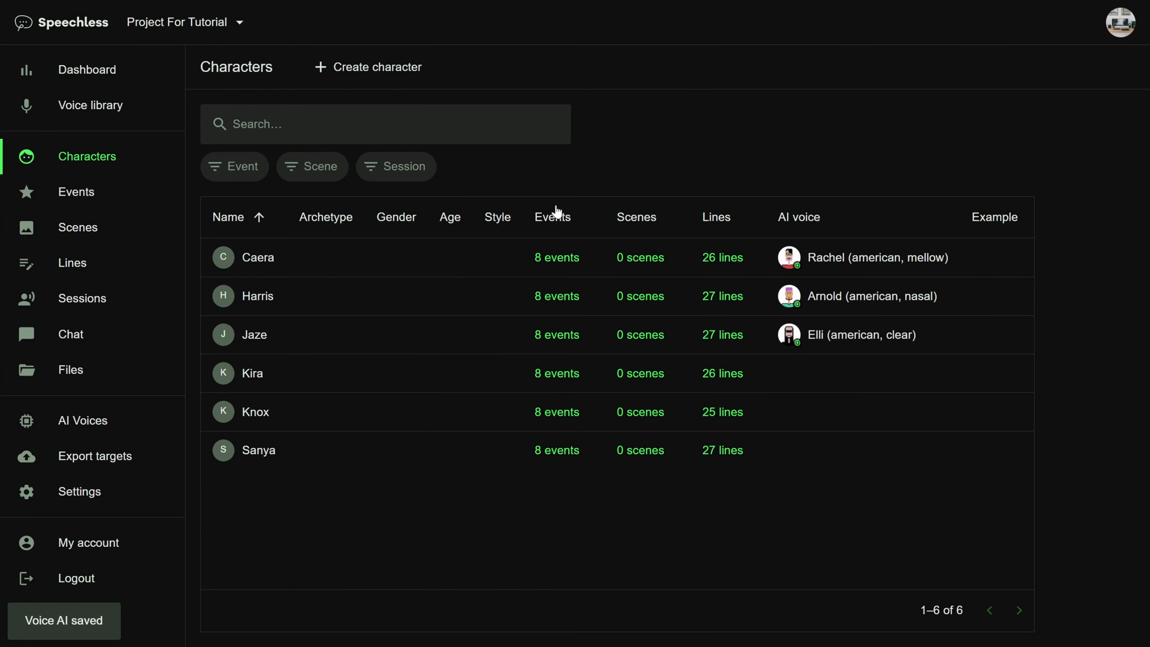
{"action": "left_click", "coordinate": [432, 335]}
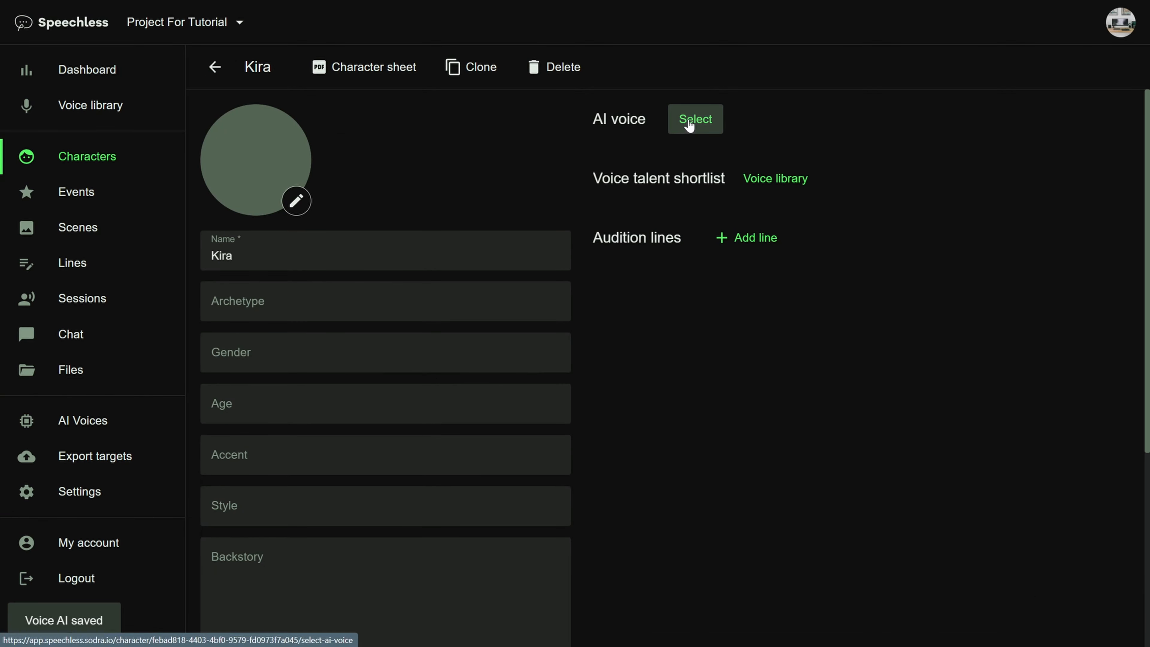
{"action": "left_click", "coordinate": [689, 120]}
{"action": "scroll", "coordinate": [431, 430], "scroll_direction": "down", "scroll_amount": 3}
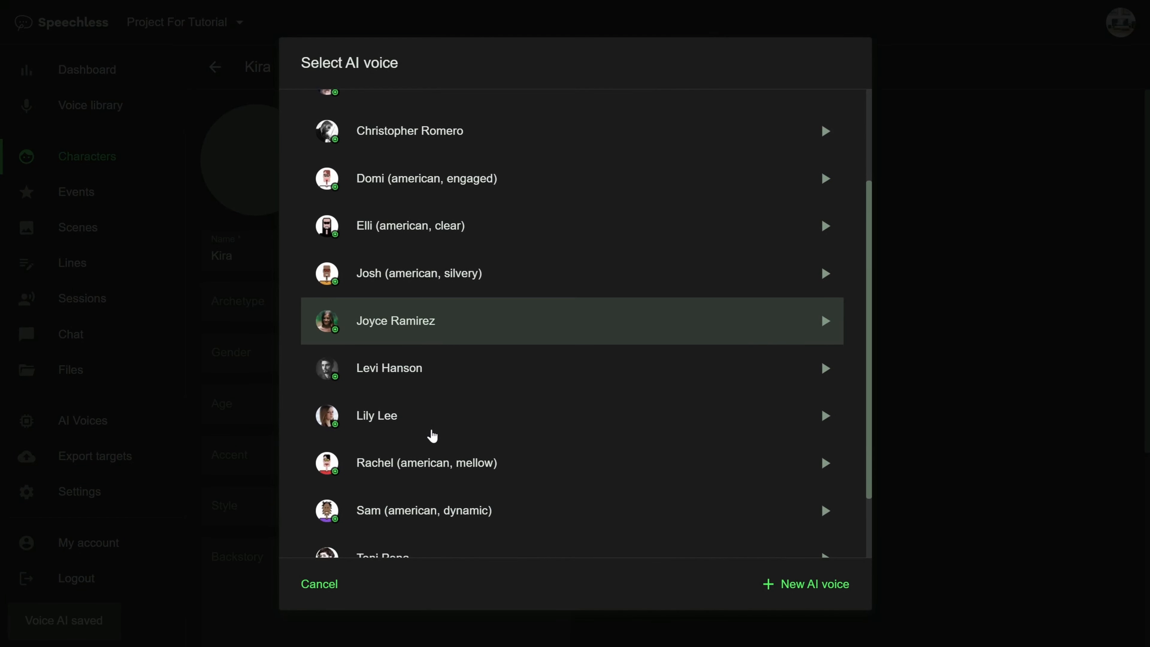
{"action": "left_click", "coordinate": [435, 198]}
{"action": "left_click", "coordinate": [468, 385]}
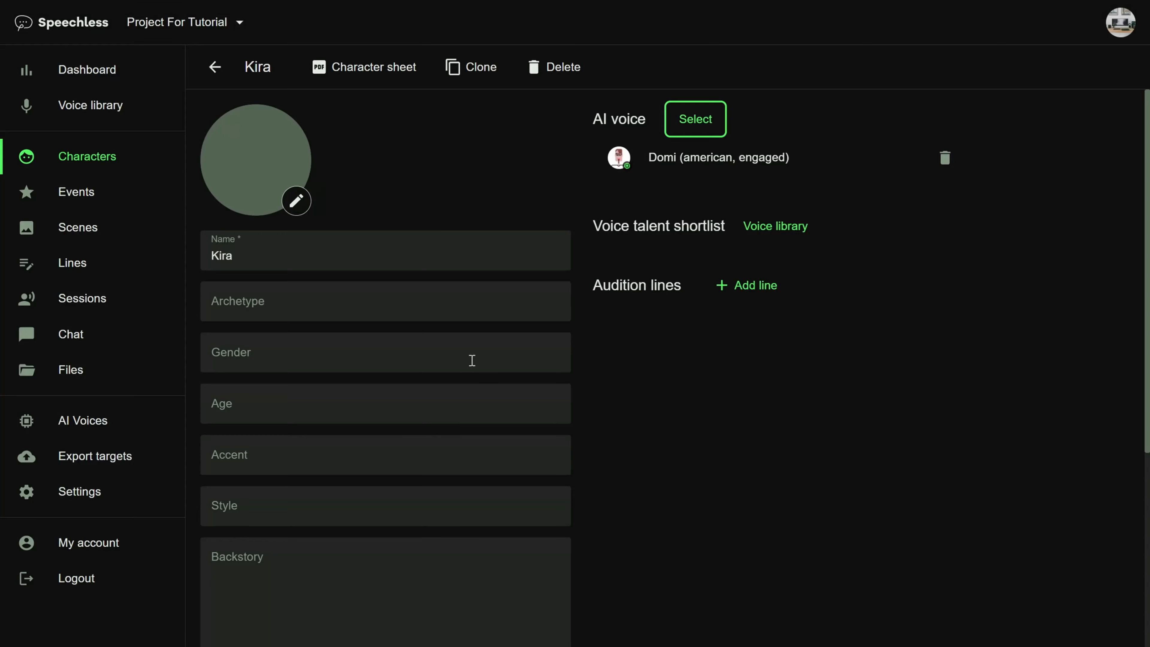
Assign the AI voice Josh (american, silvery) to the character Knox, declining to generate new AI takes.
{"action": "left_click", "coordinate": [207, 66]}
{"action": "left_click", "coordinate": [487, 414]}
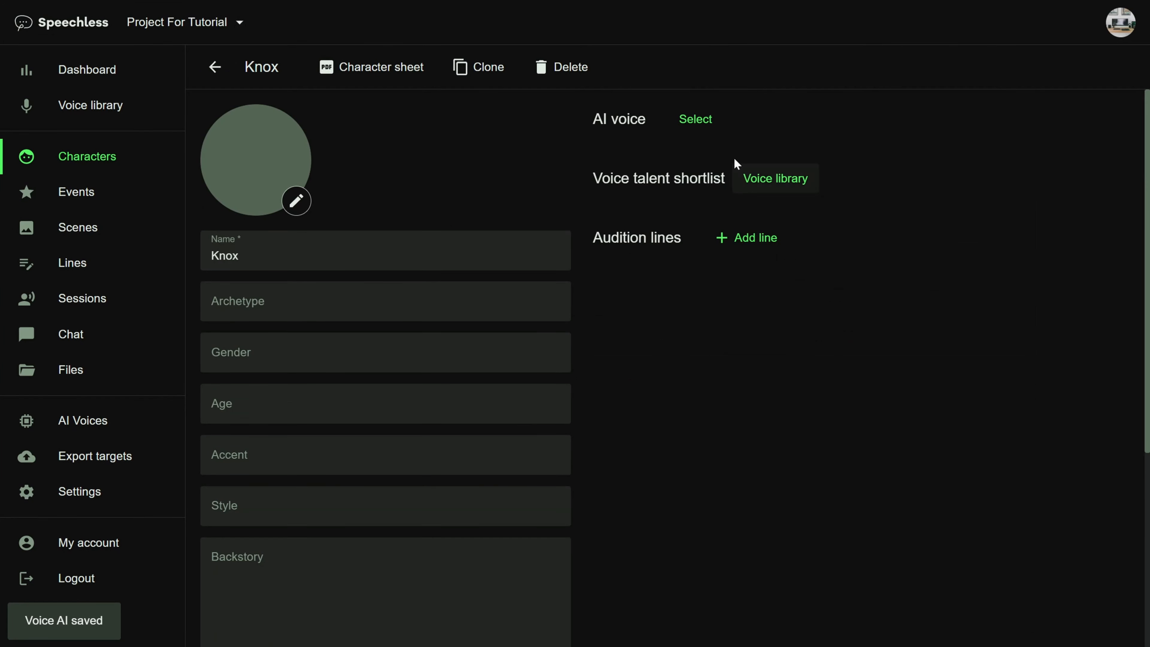
{"action": "left_click", "coordinate": [695, 118]}
{"action": "scroll", "coordinate": [544, 403], "scroll_direction": "down", "scroll_amount": 3}
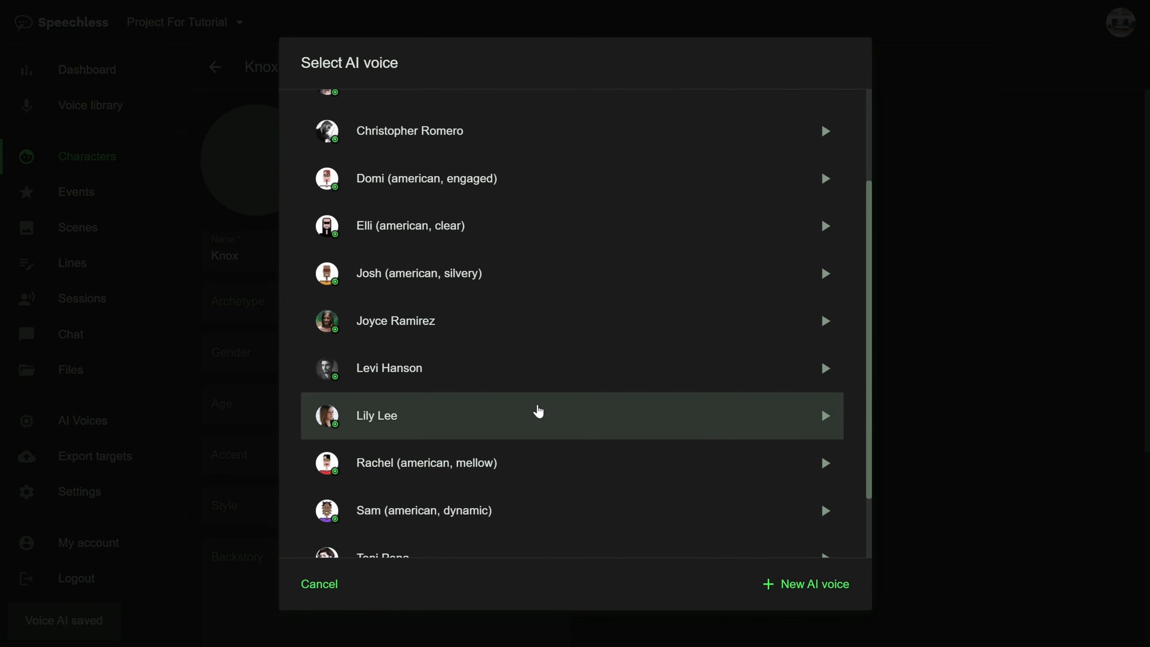
{"action": "scroll", "coordinate": [534, 411], "scroll_direction": "down", "scroll_amount": 2}
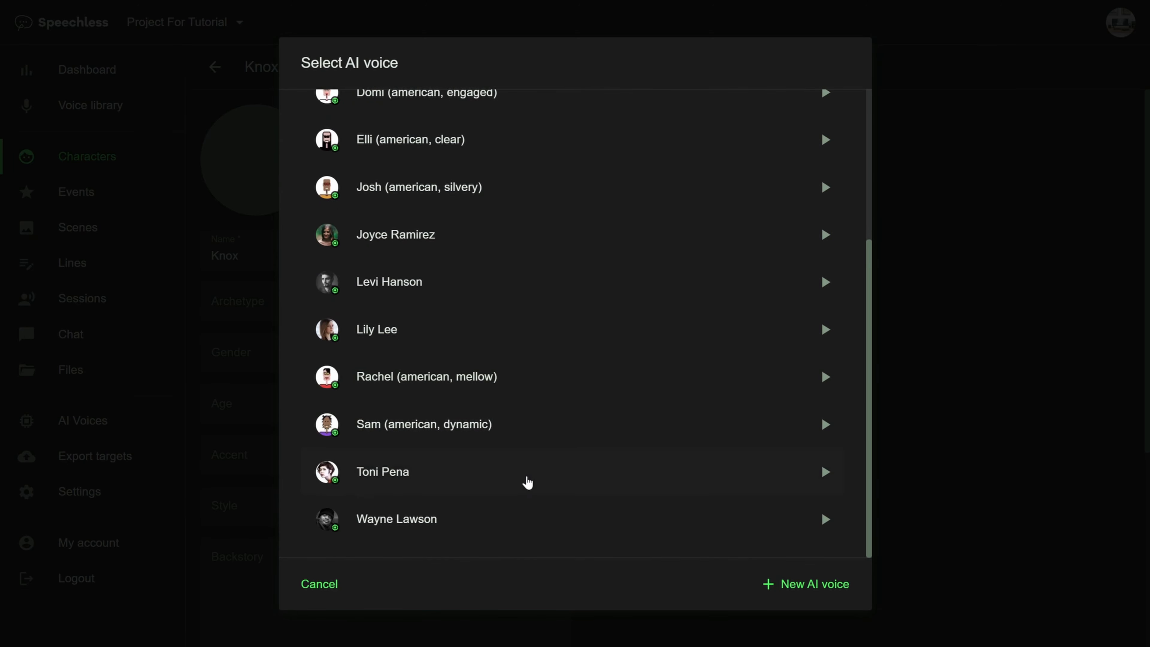
{"action": "scroll", "coordinate": [526, 481], "scroll_direction": "up", "scroll_amount": 2}
{"action": "scroll", "coordinate": [503, 421], "scroll_direction": "up", "scroll_amount": 2}
{"action": "left_click", "coordinate": [500, 323]}
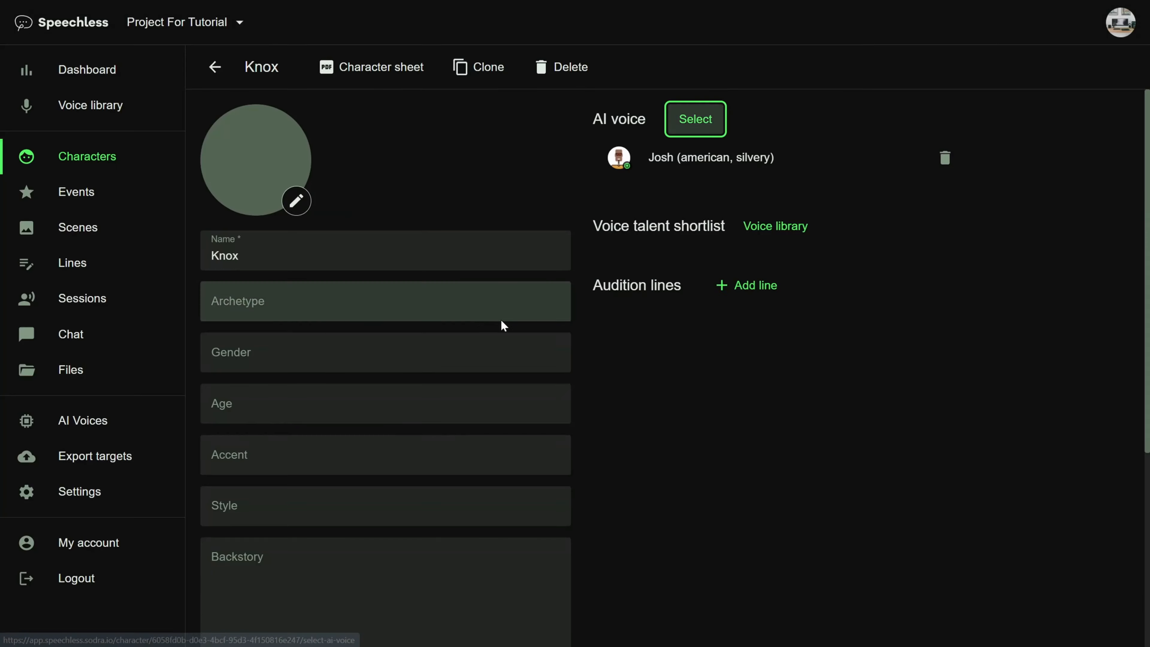
{"action": "left_click", "coordinate": [469, 386]}
{"action": "left_click", "coordinate": [214, 67]}
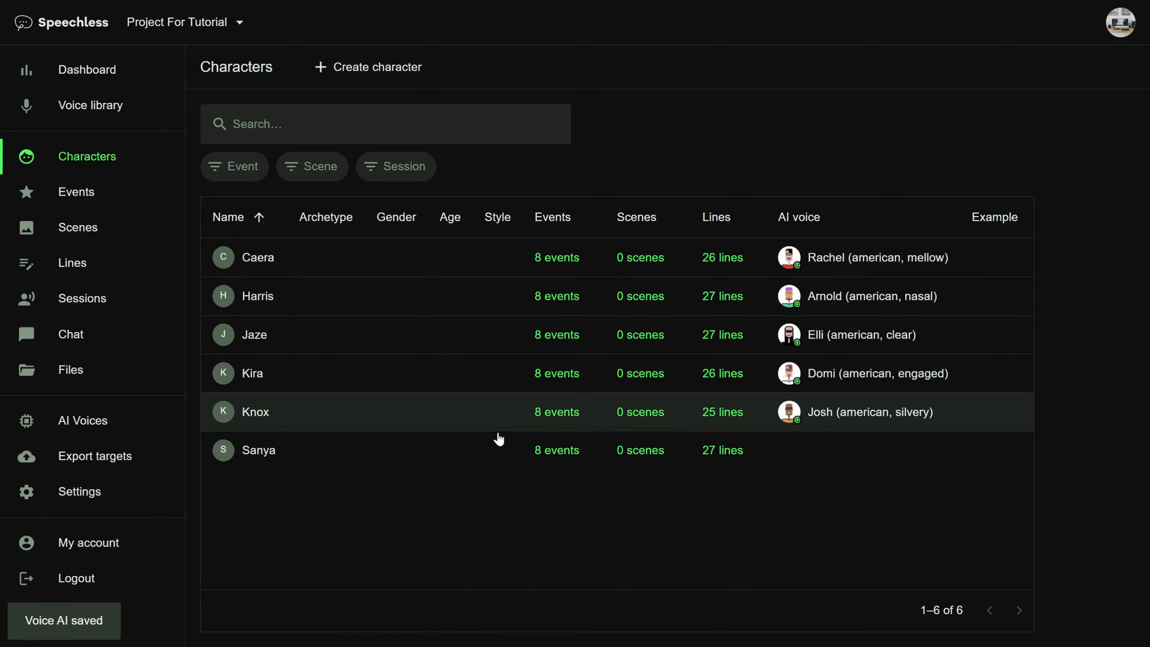
Assign the AI voice Sam (american, dynamic) to the character Sanya, declining to generate new AI takes.
{"action": "left_click", "coordinate": [794, 462]}
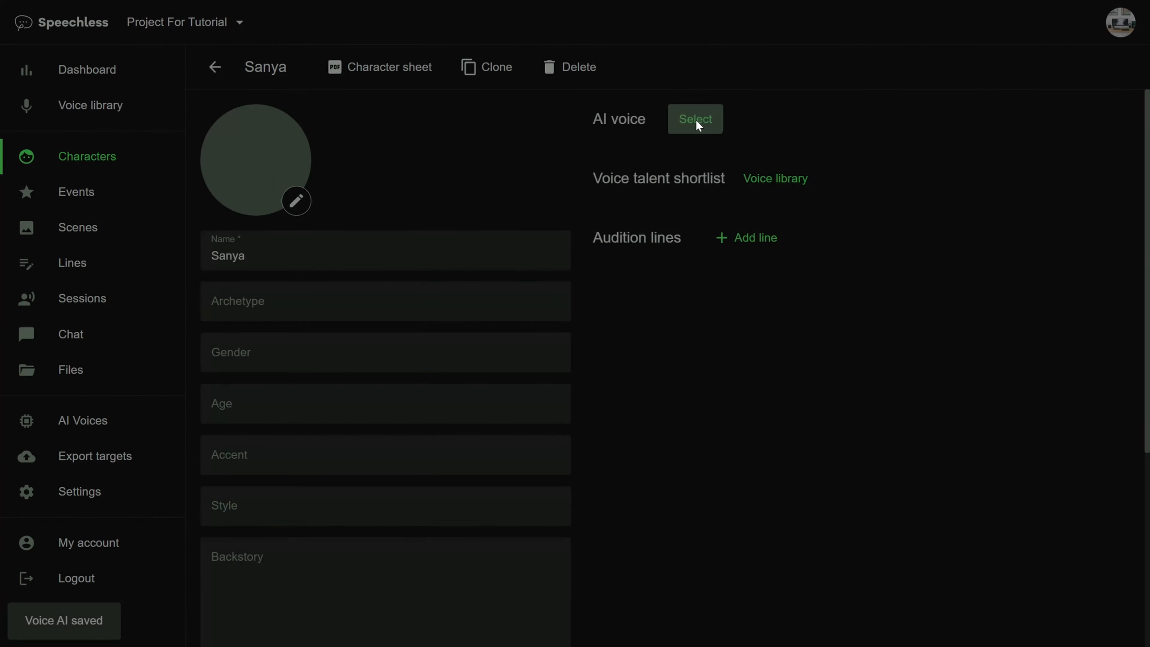
{"action": "left_click", "coordinate": [696, 119]}
{"action": "scroll", "coordinate": [555, 280], "scroll_direction": "down", "scroll_amount": 5}
{"action": "left_click", "coordinate": [601, 421]}
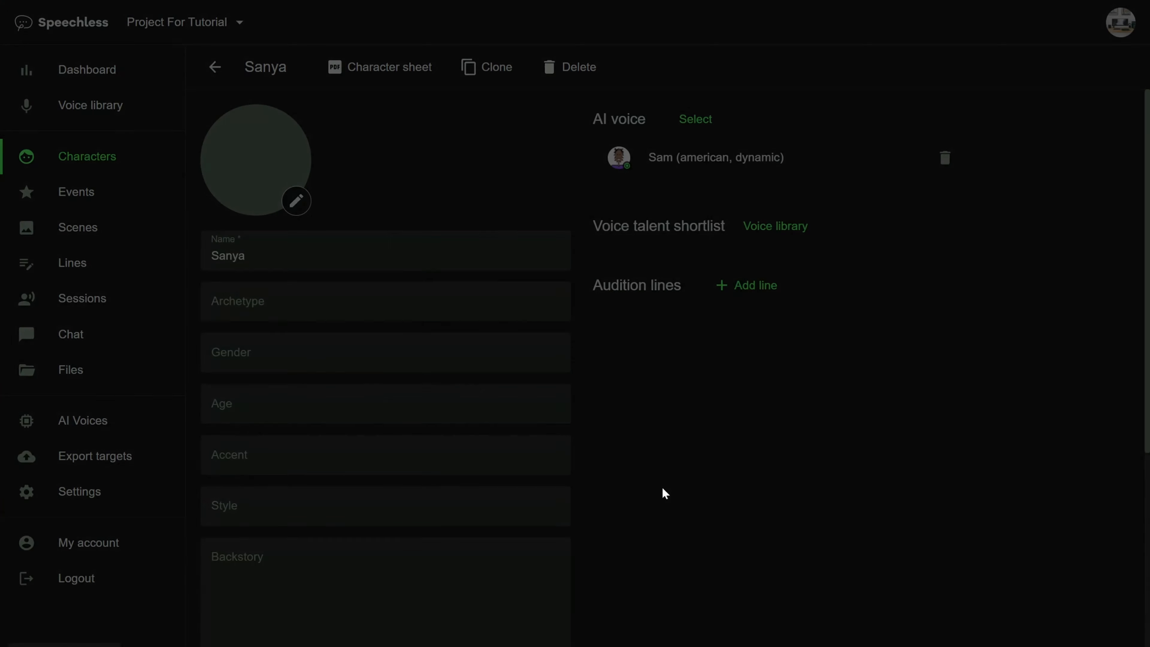
{"action": "left_click", "coordinate": [468, 386]}
{"action": "left_click", "coordinate": [215, 67]}
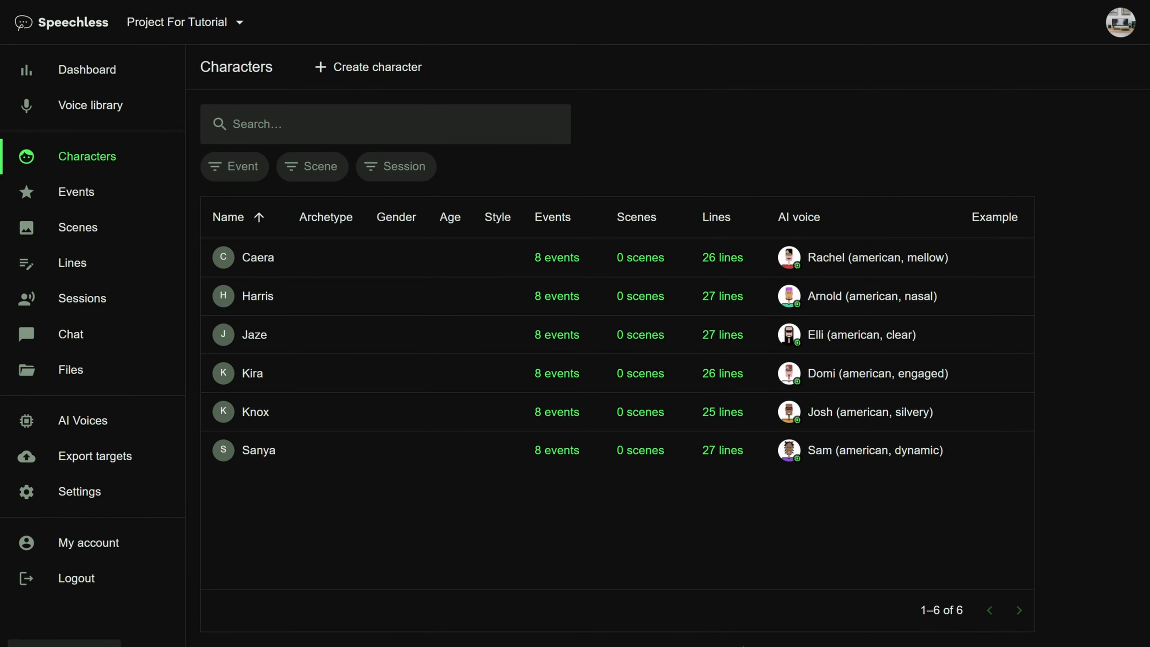
Open the project's list of lines and look through the imported entries.
{"action": "left_click", "coordinate": [122, 260]}
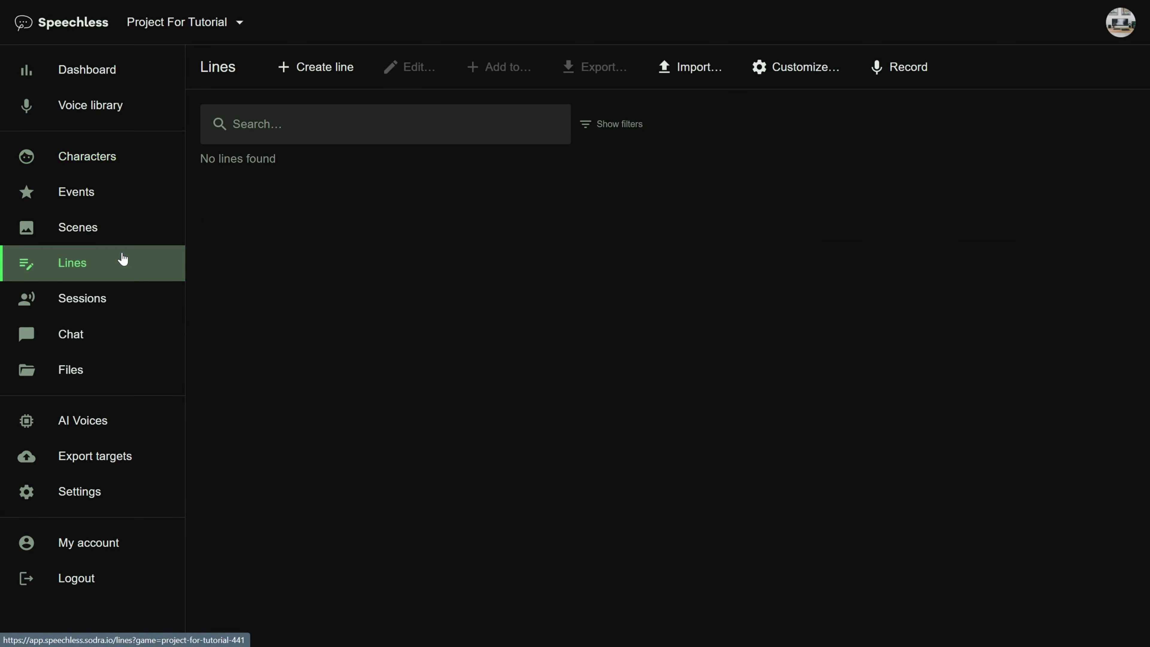
{"action": "scroll", "coordinate": [552, 476], "scroll_direction": "down", "scroll_amount": 5}
{"action": "scroll", "coordinate": [551, 476], "scroll_direction": "up", "scroll_amount": 5}
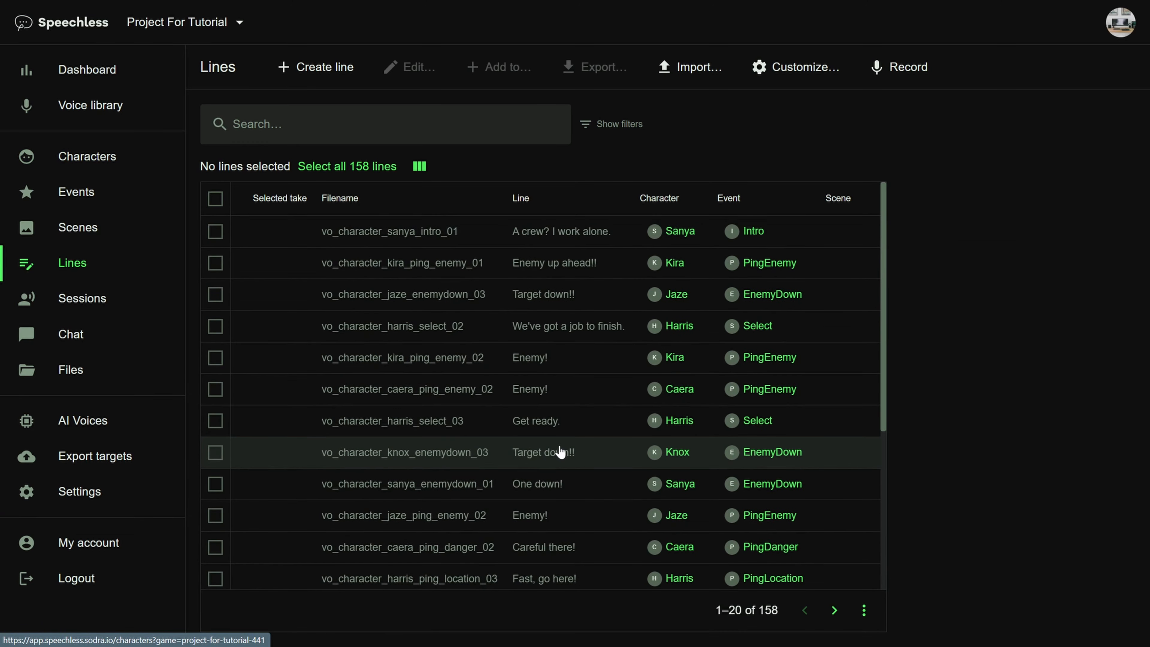
Filter the lines by the character Kira and the event PingEnemy, and try selecting all matching lines.
{"action": "left_click", "coordinate": [677, 263]}
{"action": "left_click", "coordinate": [795, 266]}
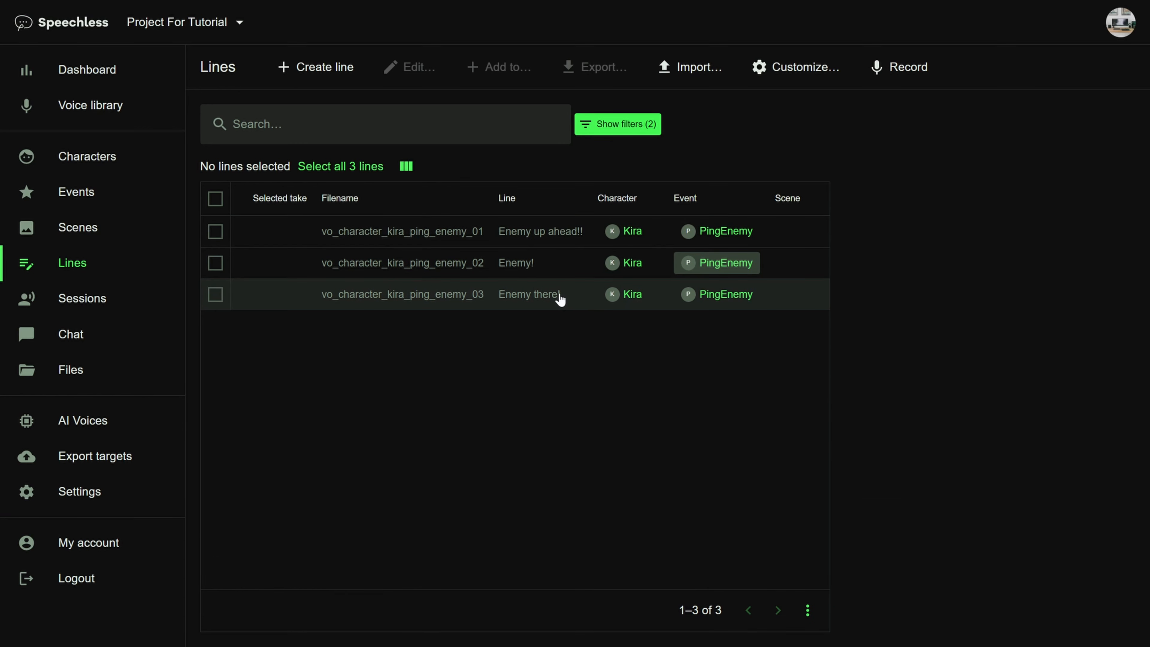
{"action": "left_click", "coordinate": [351, 169]}
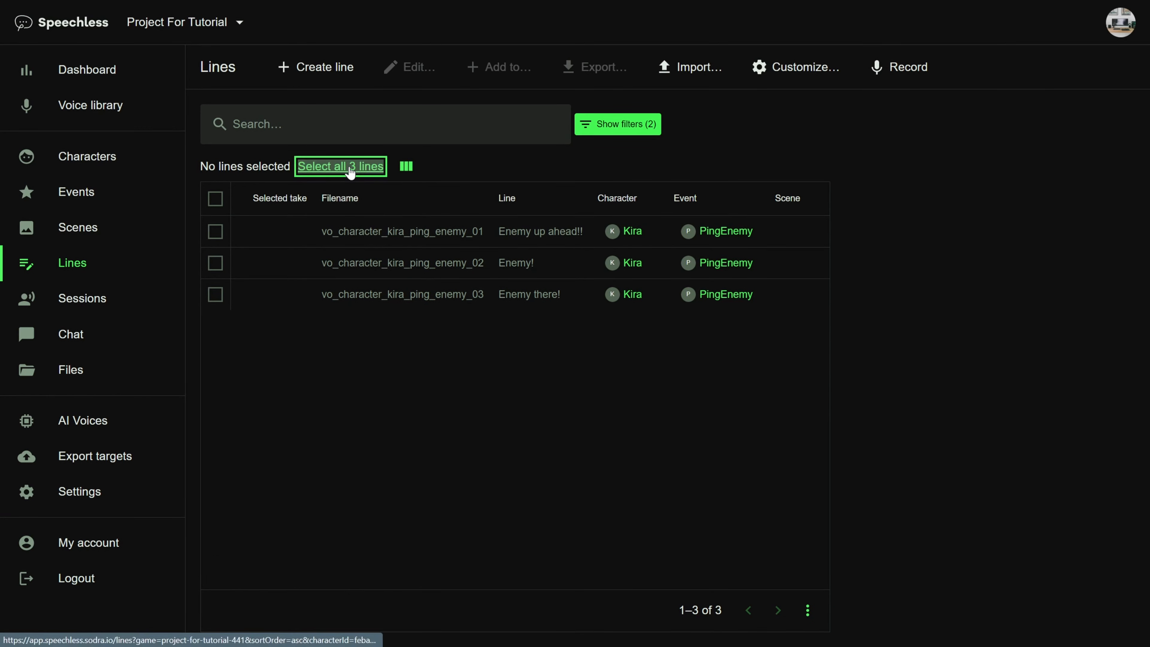
{"action": "left_click", "coordinate": [216, 199]}
Show the filters and remove both the PingEnemy and Kira filters from the lines.
{"action": "left_click", "coordinate": [615, 123]}
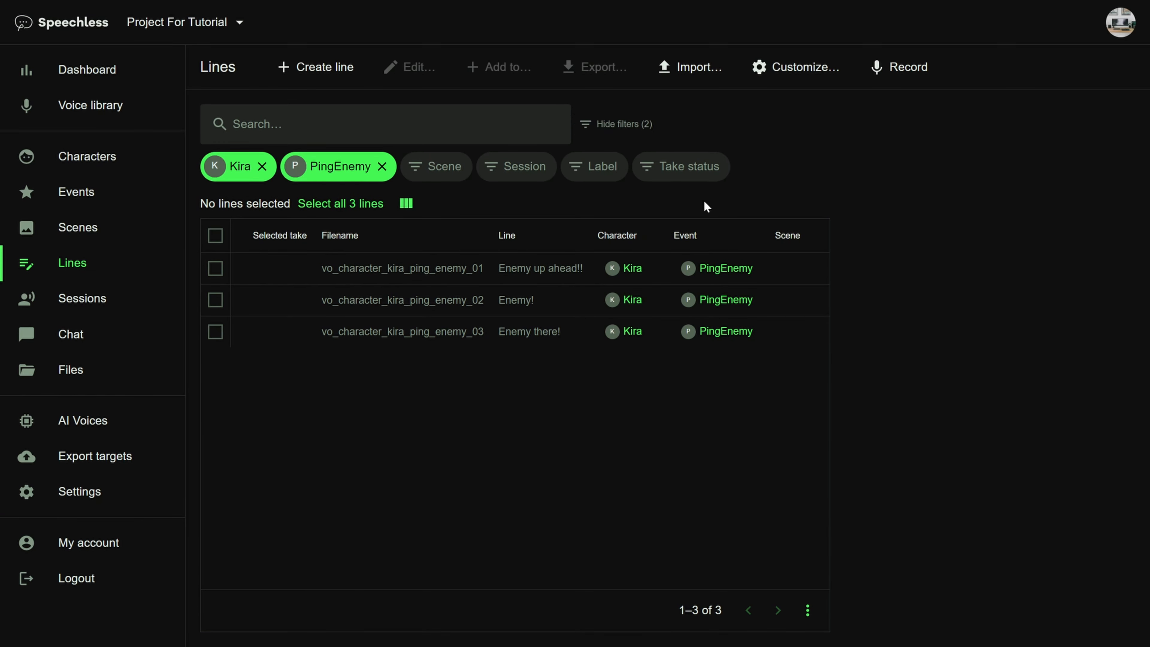
{"action": "left_click", "coordinate": [381, 166]}
{"action": "left_click", "coordinate": [262, 167]}
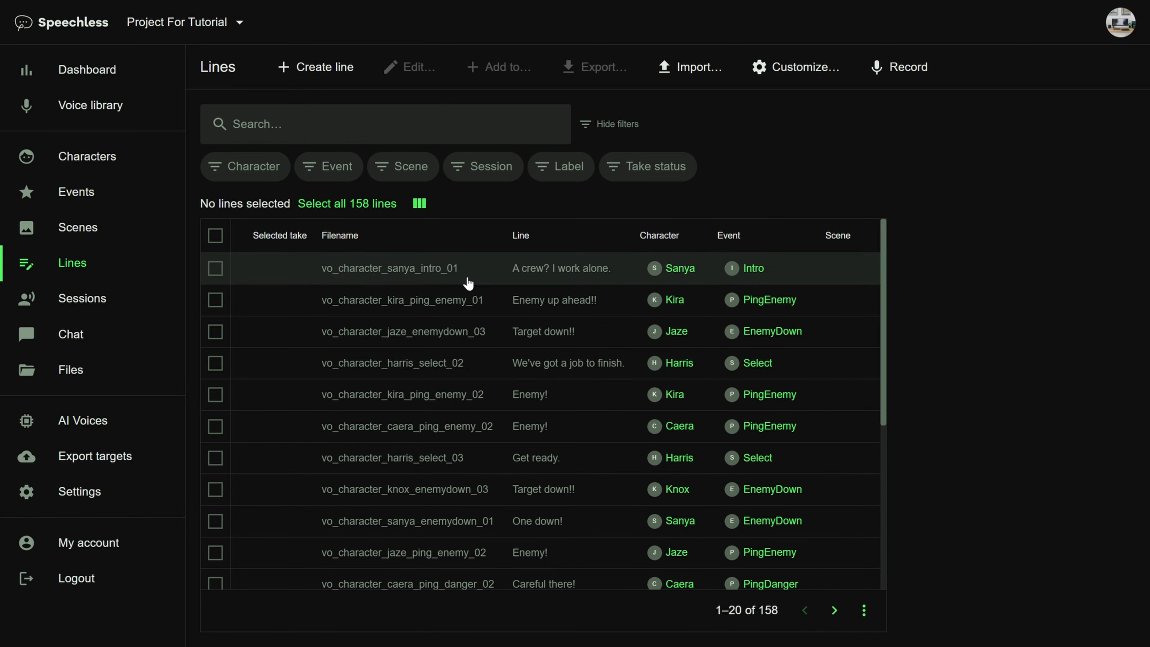
Filter the lines by the character Harris and select all of that character's lines.
{"action": "scroll", "coordinate": [589, 408], "scroll_direction": "down", "scroll_amount": 5}
{"action": "left_click", "coordinate": [680, 479]}
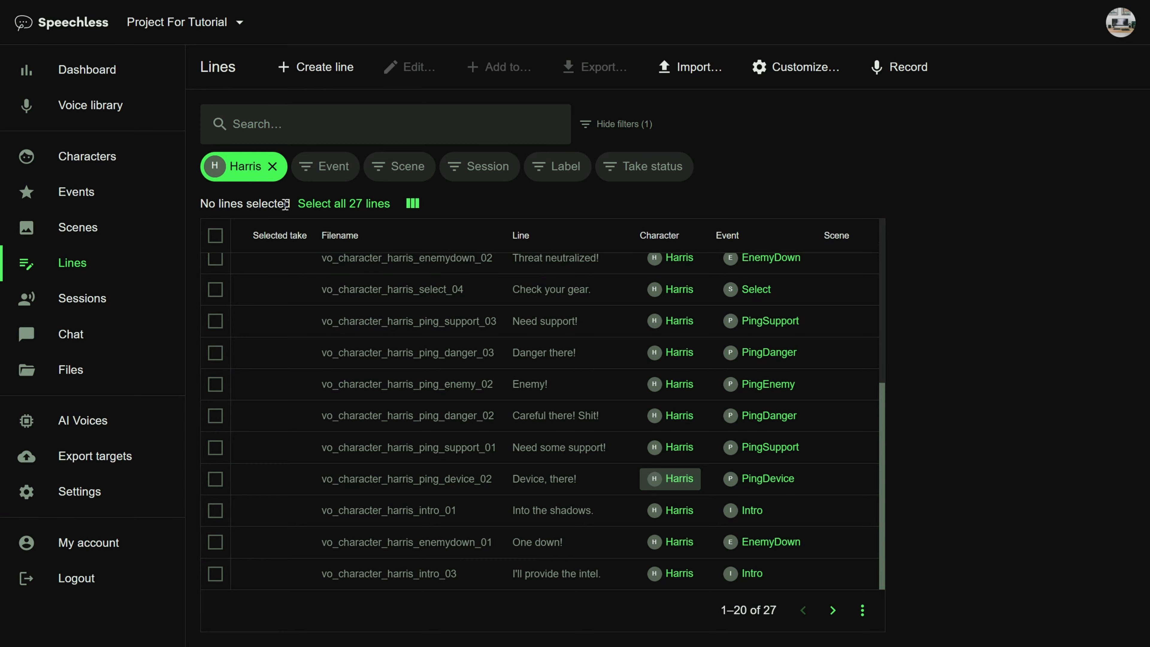
{"action": "left_click", "coordinate": [357, 205]}
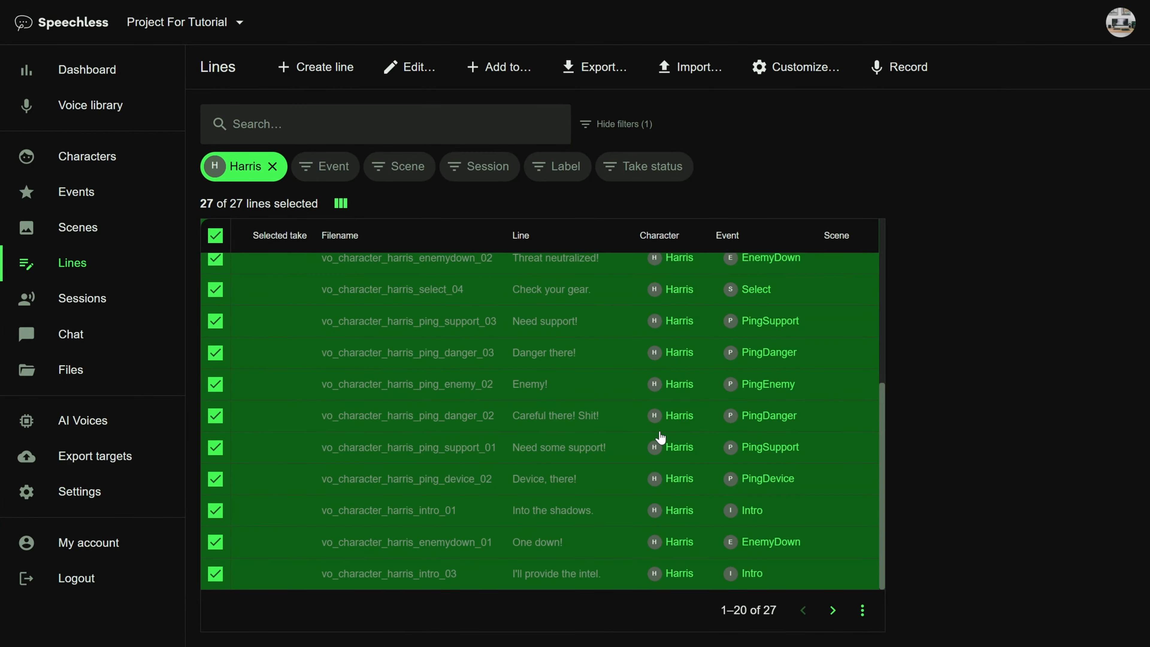
{"action": "scroll", "coordinate": [660, 436], "scroll_direction": "up", "scroll_amount": 5}
{"action": "scroll", "coordinate": [660, 439], "scroll_direction": "down", "scroll_amount": 5}
{"action": "scroll", "coordinate": [643, 435], "scroll_direction": "up", "scroll_amount": 5}
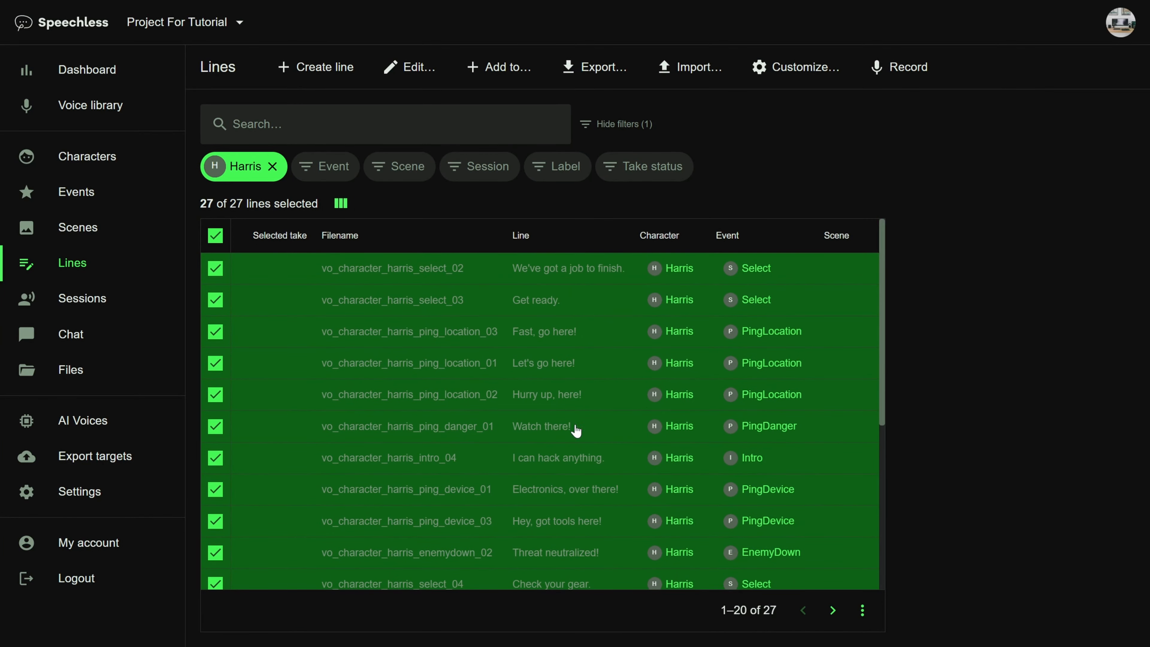
Set the lines table to show 100 rows per page and look through Harris's lines.
{"action": "left_click", "coordinate": [863, 610]}
{"action": "left_click", "coordinate": [919, 585]}
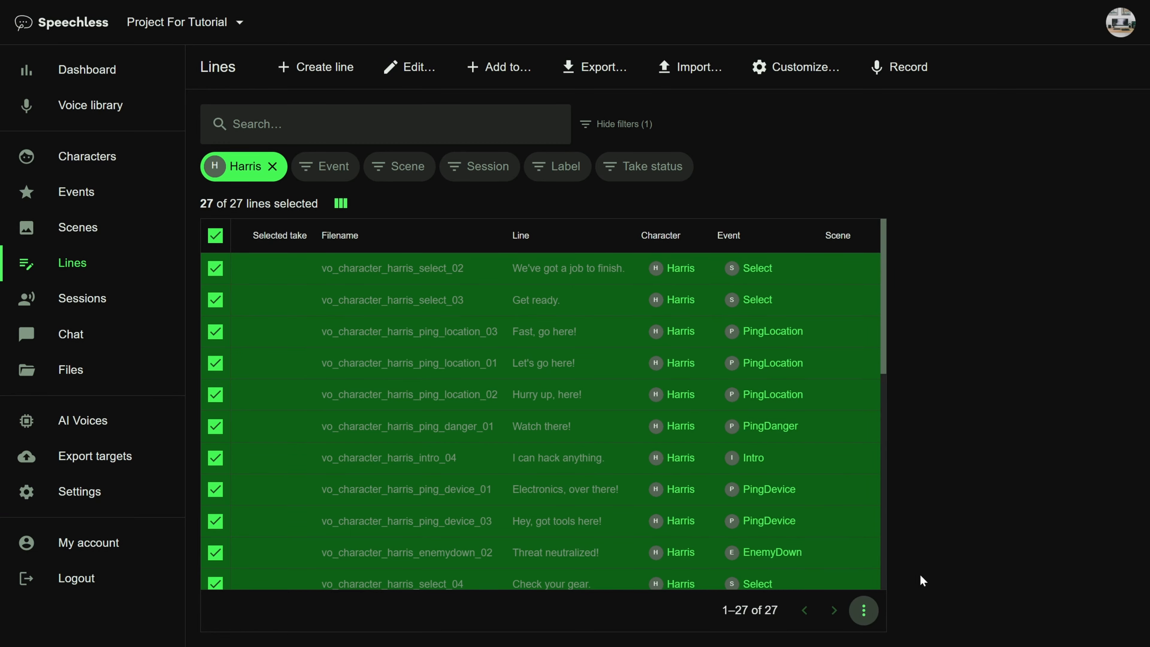
{"action": "scroll", "coordinate": [647, 298], "scroll_direction": "down", "scroll_amount": 5}
{"action": "scroll", "coordinate": [546, 401], "scroll_direction": "up", "scroll_amount": 5}
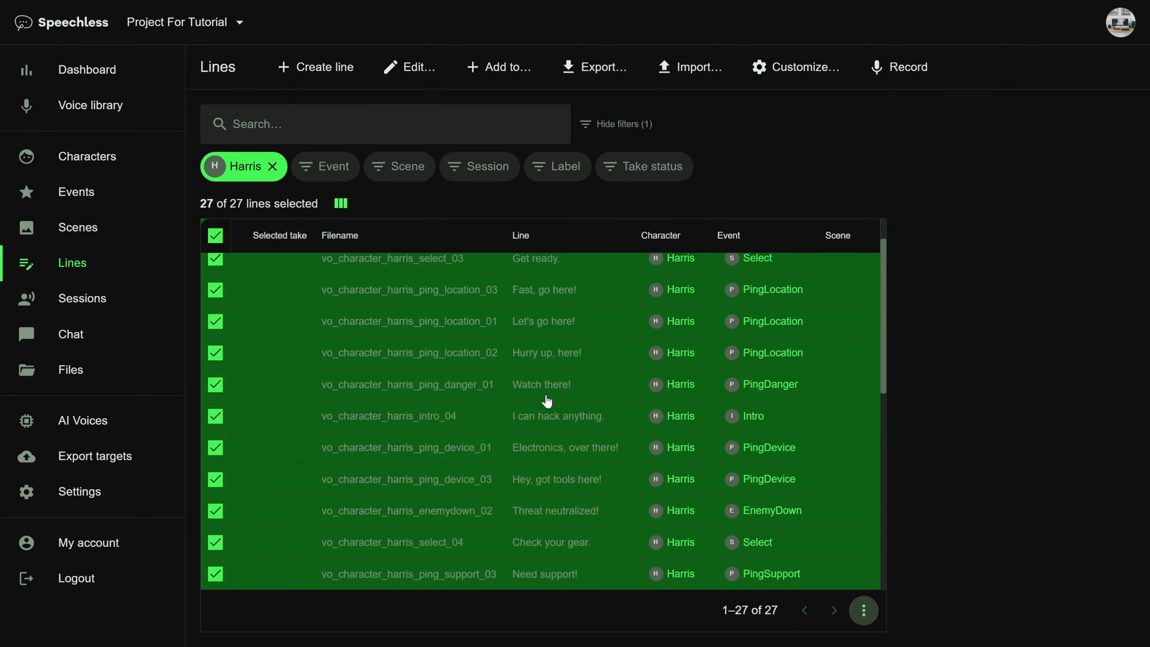
{"action": "scroll", "coordinate": [547, 401], "scroll_direction": "up", "scroll_amount": 1}
Clear the selection and the Harris filter, and select all lines in the project.
{"action": "left_click", "coordinate": [216, 236]}
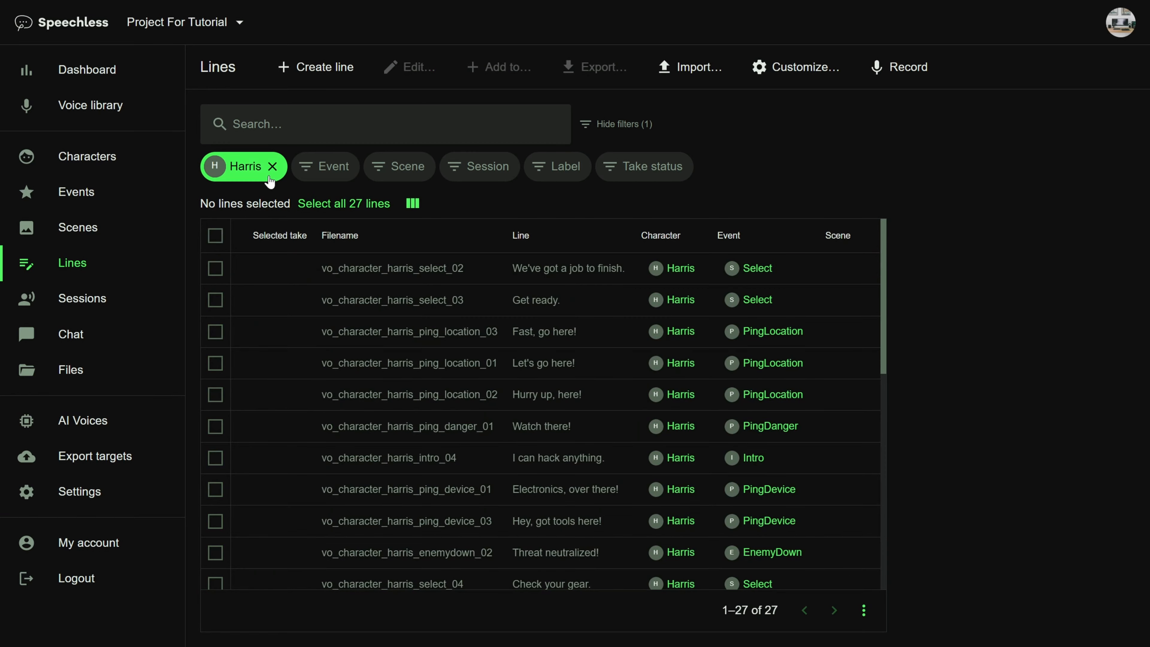
{"action": "left_click", "coordinate": [273, 166]}
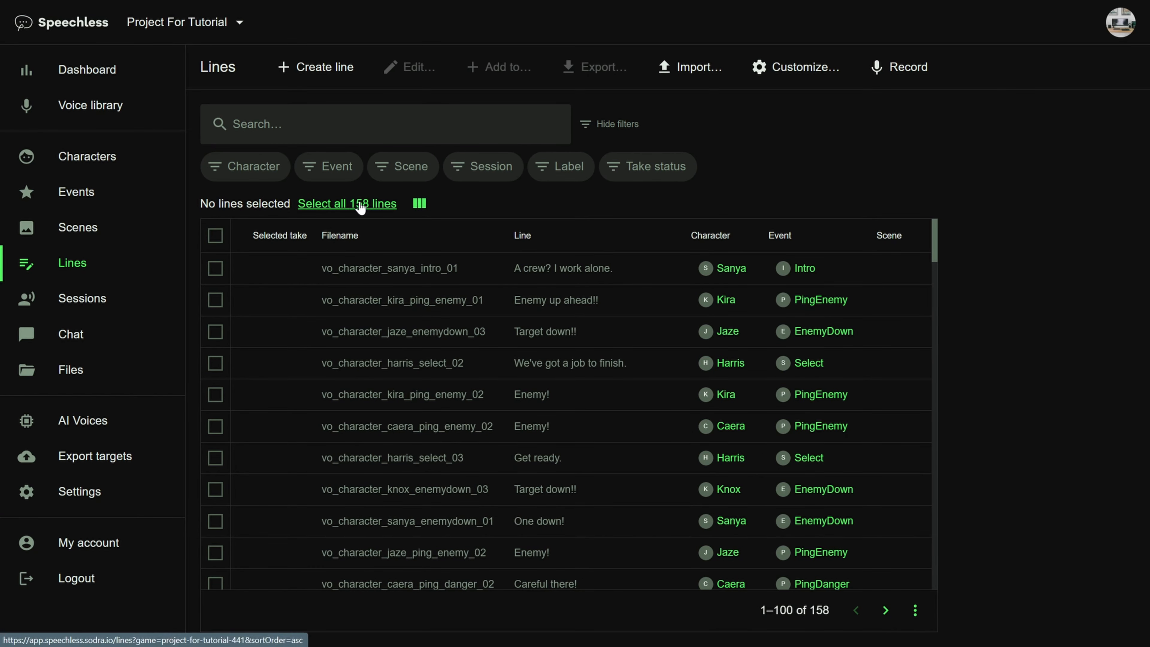
{"action": "left_click", "coordinate": [344, 203]}
Generate AI takes for the selected lines with each character's assigned voice, using them as selected takes.
{"action": "left_click", "coordinate": [420, 60]}
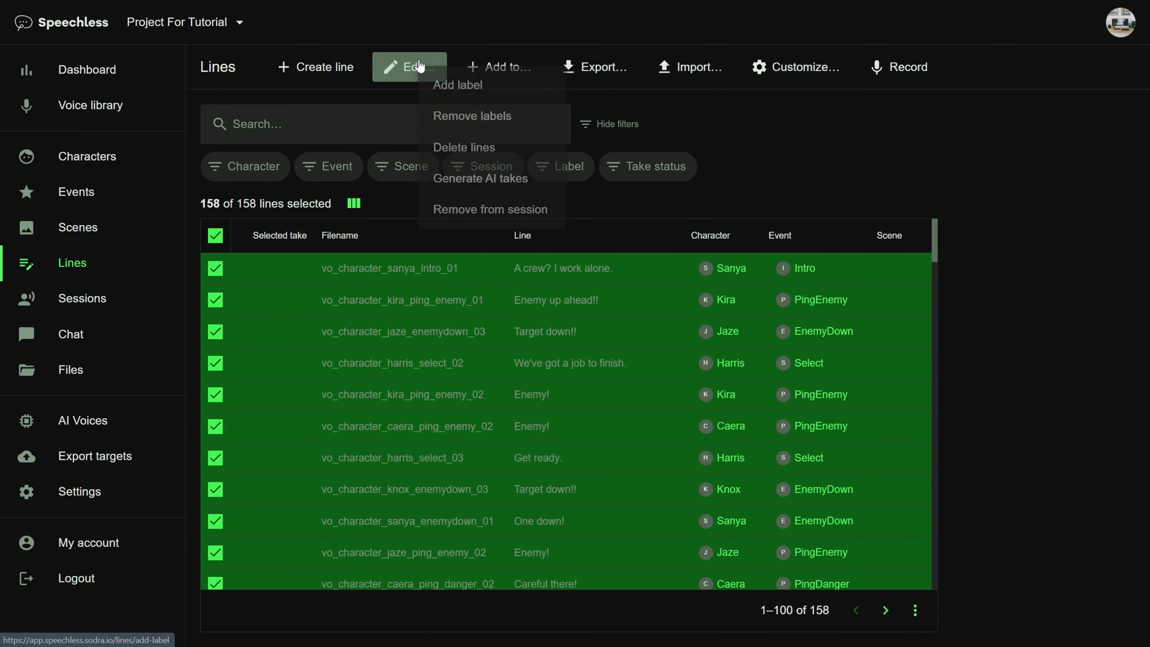
{"action": "left_click", "coordinate": [463, 182]}
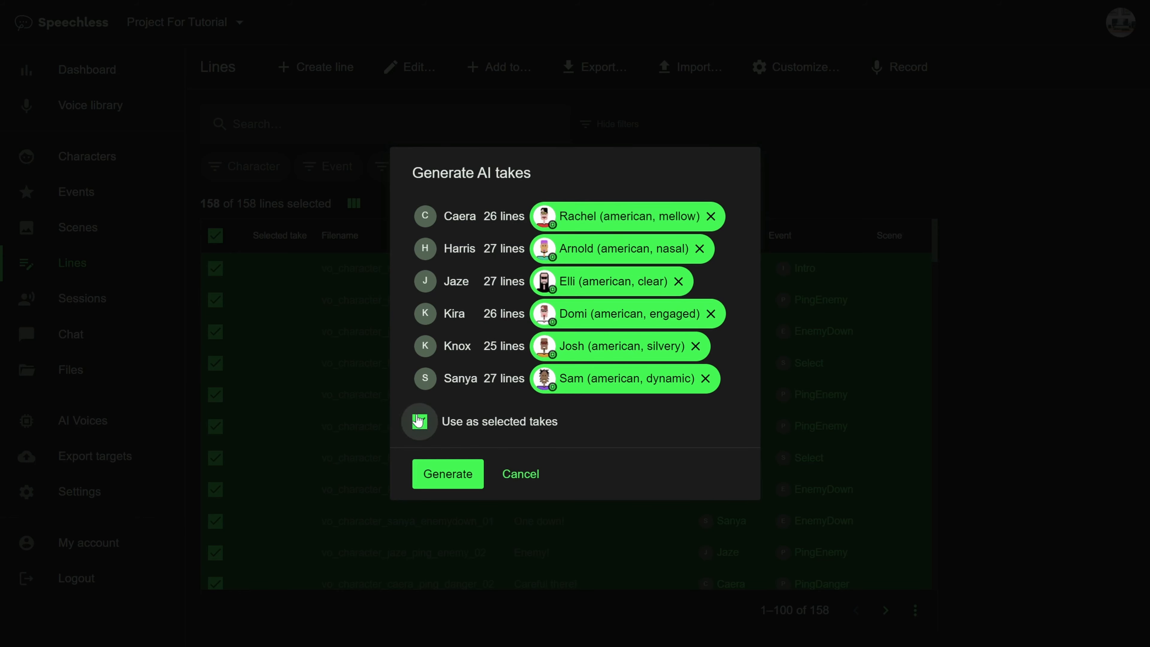
{"action": "left_click", "coordinate": [448, 474]}
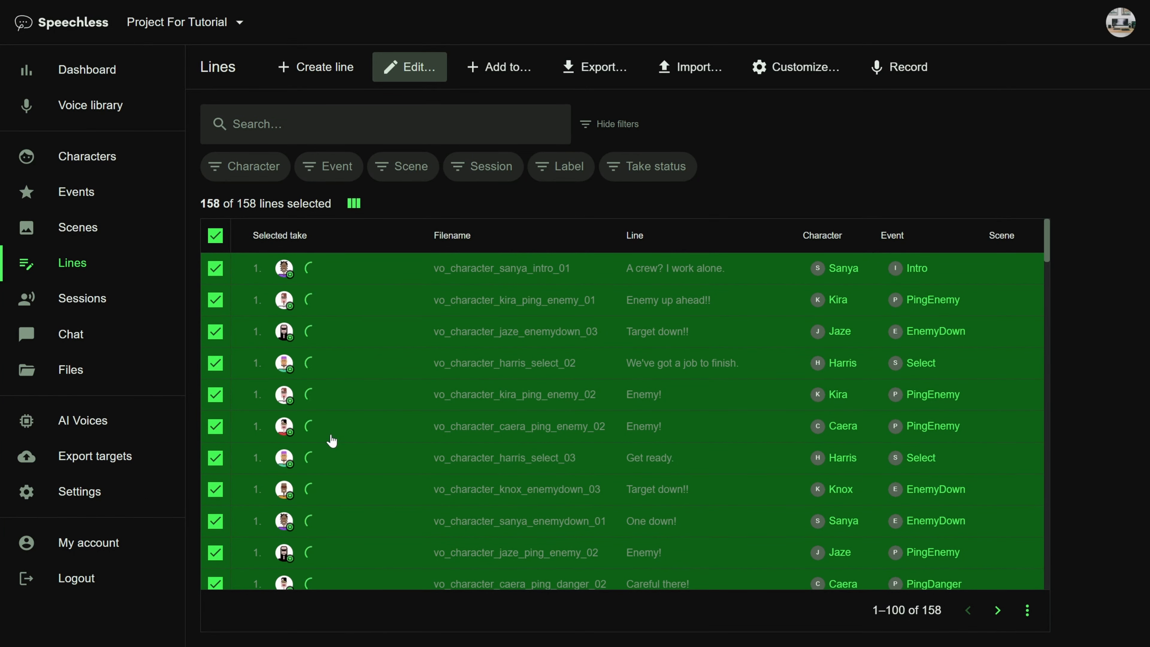
Look over the project's sessions, events and scenes.
{"action": "left_click", "coordinate": [86, 300]}
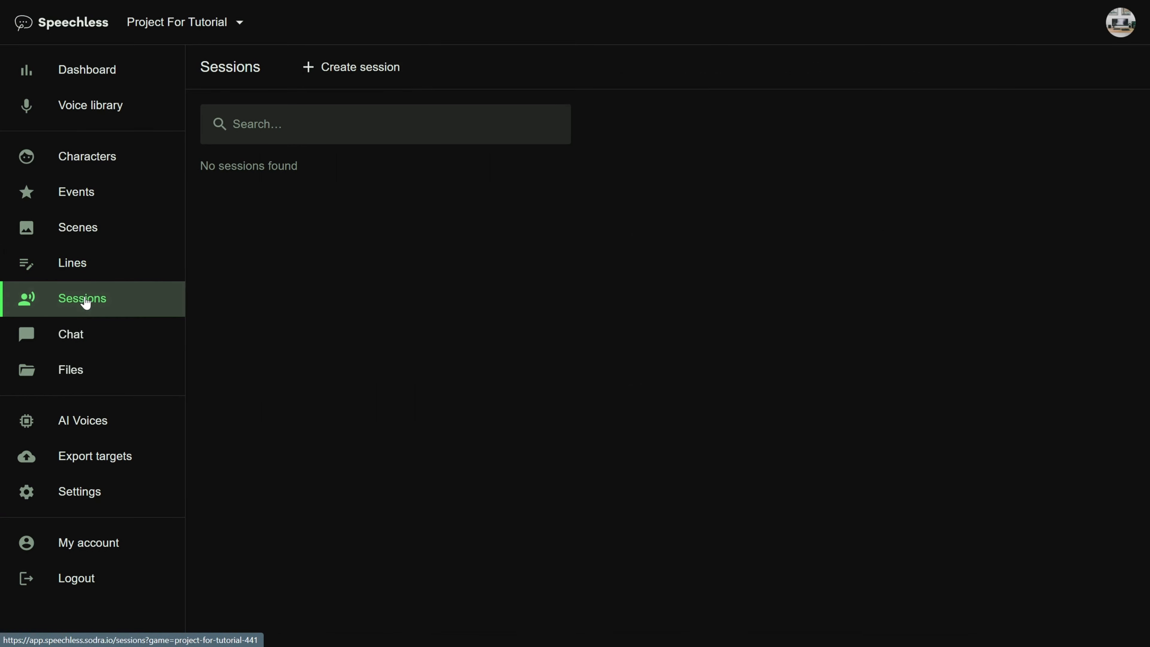
{"action": "left_click", "coordinate": [94, 199]}
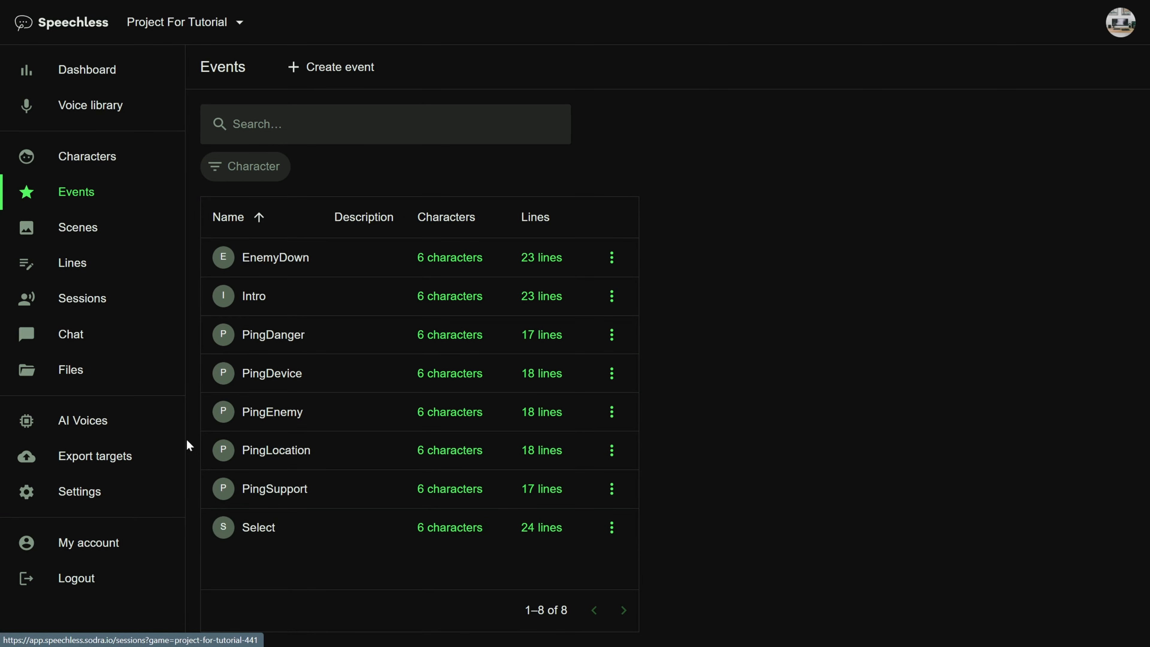
{"action": "left_click", "coordinate": [89, 229]}
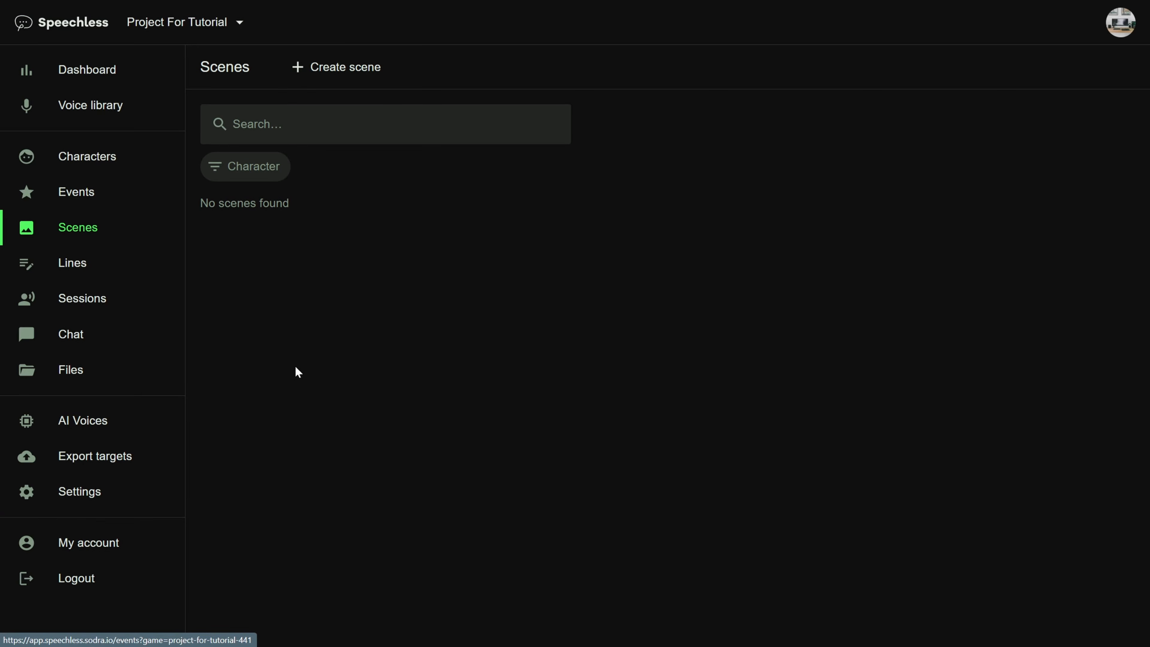
Open the profile of the character Caera and set the gender to Female and the age to 40s.
{"action": "left_click", "coordinate": [88, 158]}
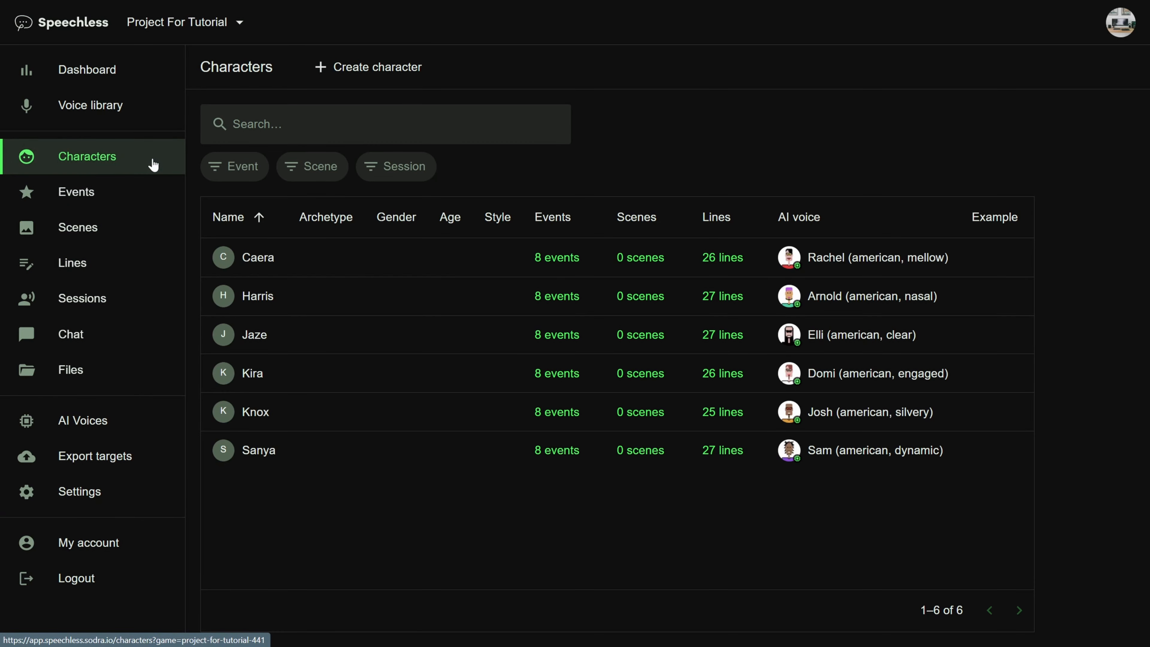
{"action": "left_click", "coordinate": [357, 273]}
{"action": "scroll", "coordinate": [717, 351], "scroll_direction": "down", "scroll_amount": 2}
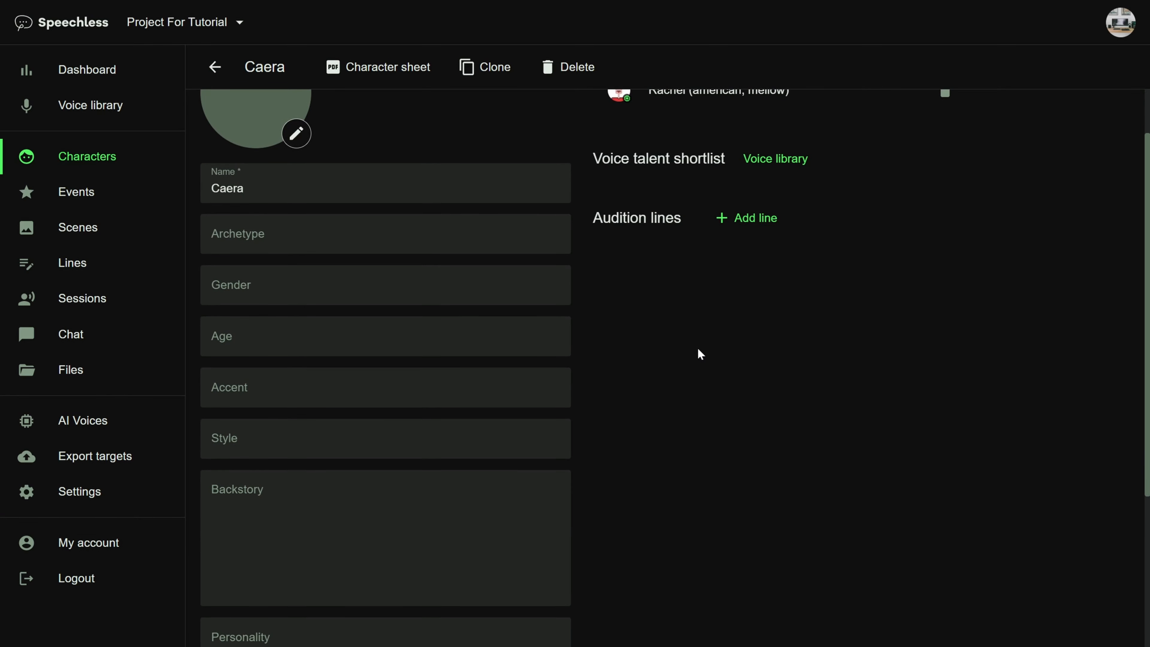
{"action": "left_click", "coordinate": [480, 288]}
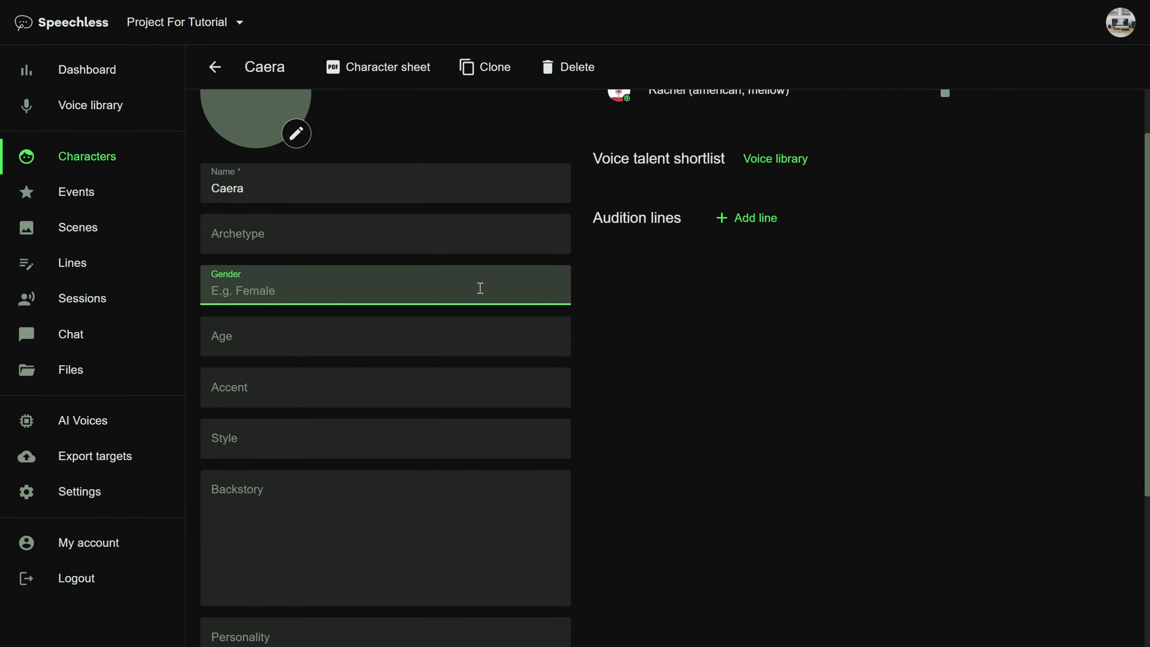
{"action": "type", "text": "Female"}
{"action": "key", "text": "Tab"}
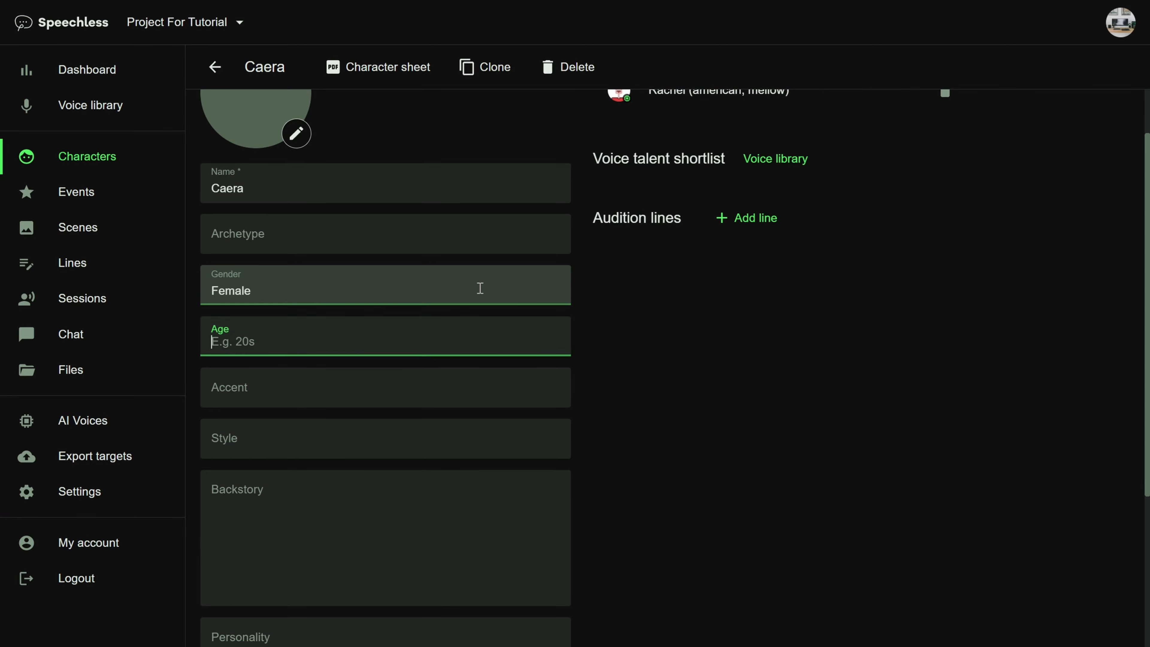
{"action": "type", "text": "40s"}
{"action": "key", "text": "Tab"}
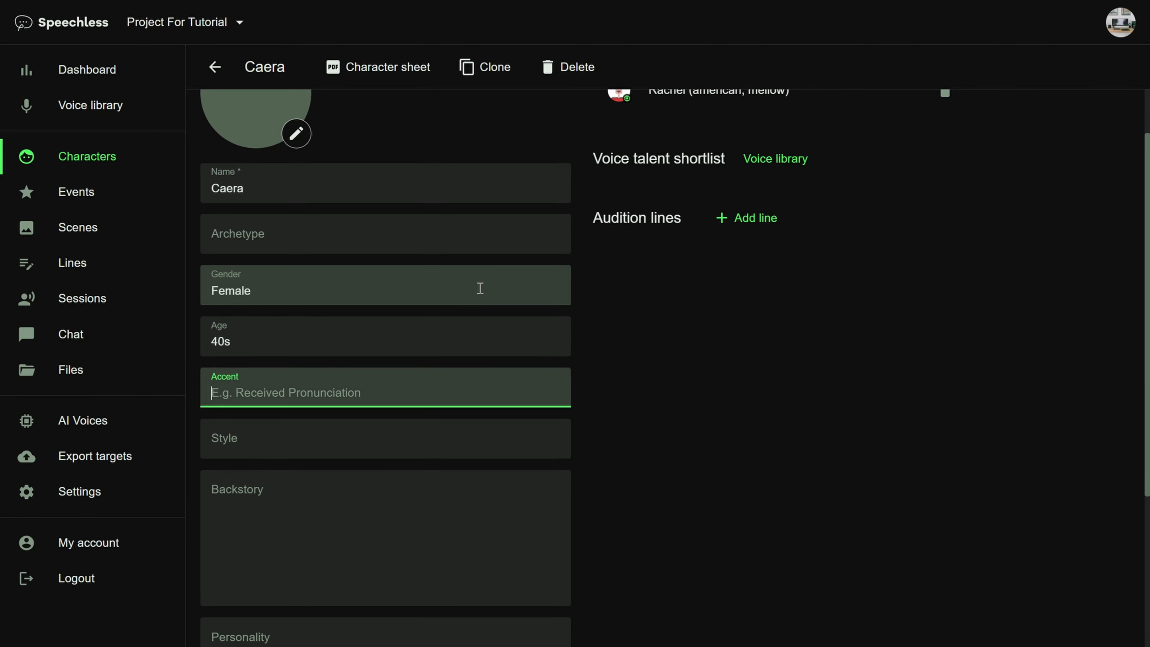
Set Caera's accent to UK London and style to Perky/Dark, leaving backstory and personality empty, and save the profile.
{"action": "type", "text": "UK"}
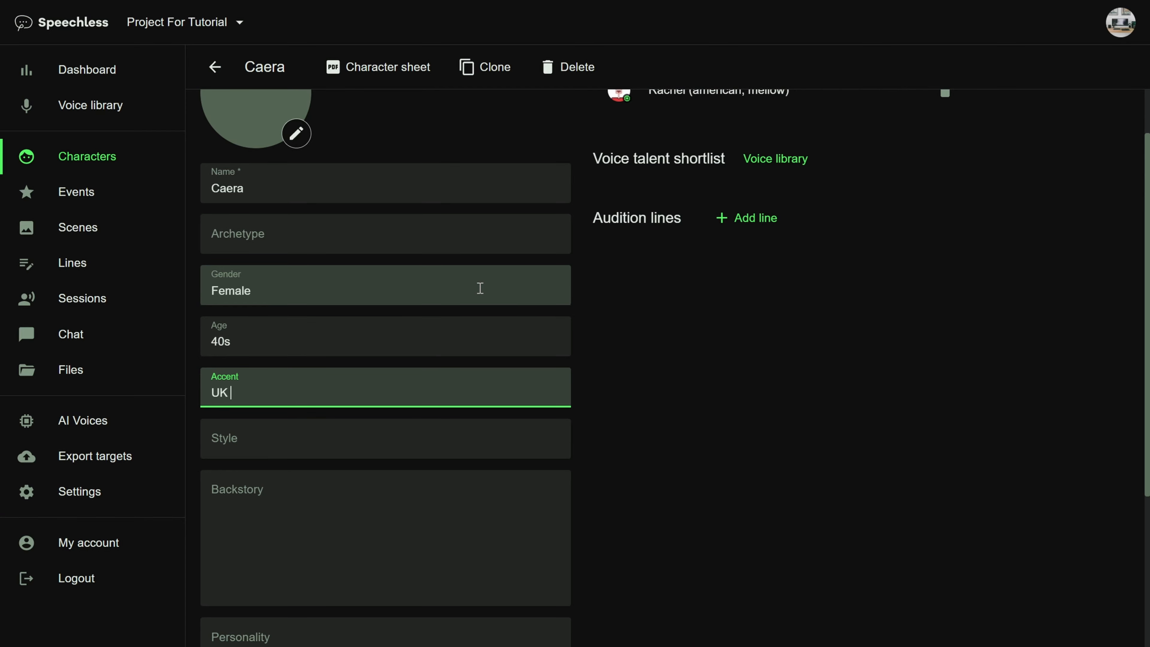
{"action": "type", "text": "London"}
{"action": "key", "text": "Tab"}
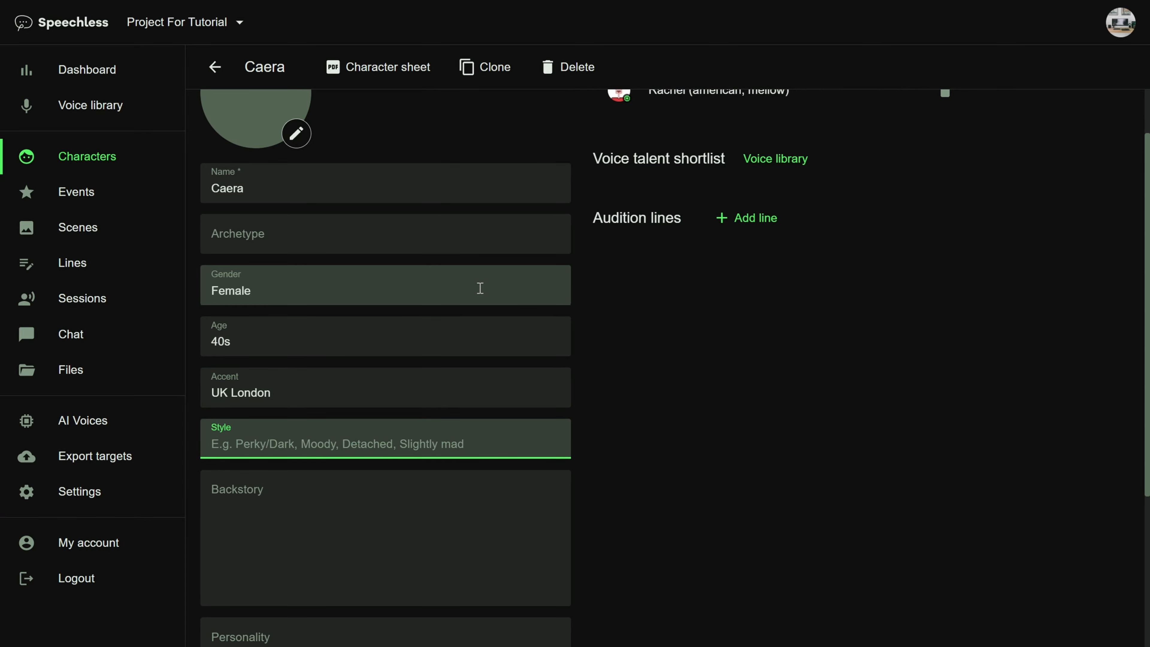
{"action": "type", "text": "Per"}
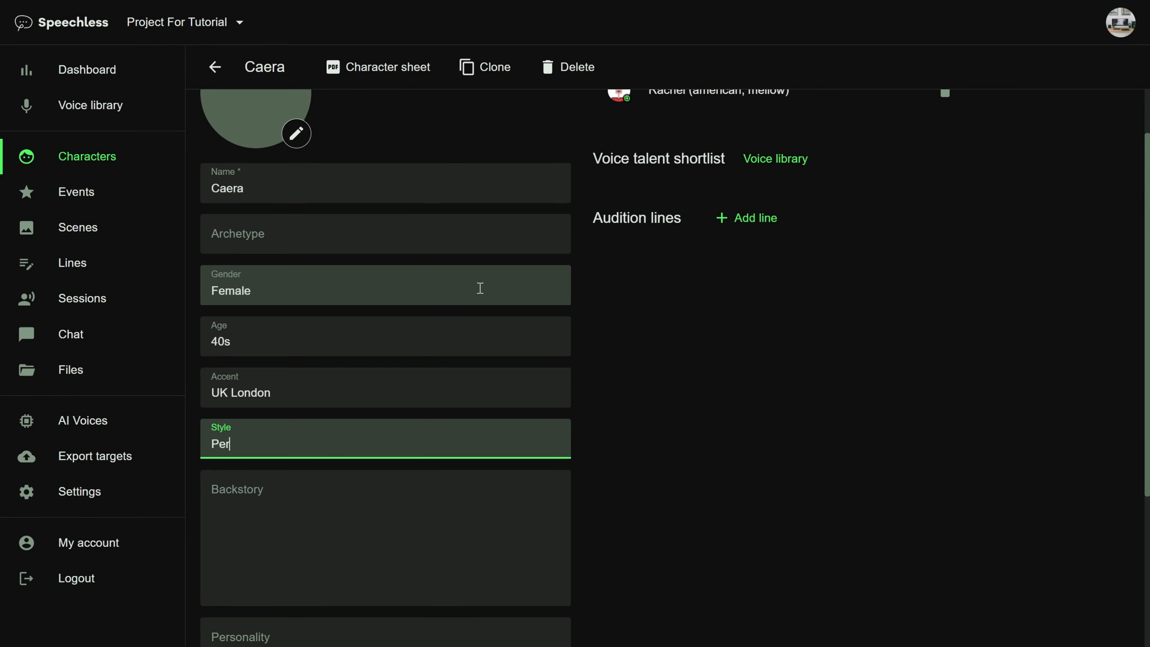
{"action": "type", "text": "ky/Dark"}
{"action": "key", "text": "Tab"}
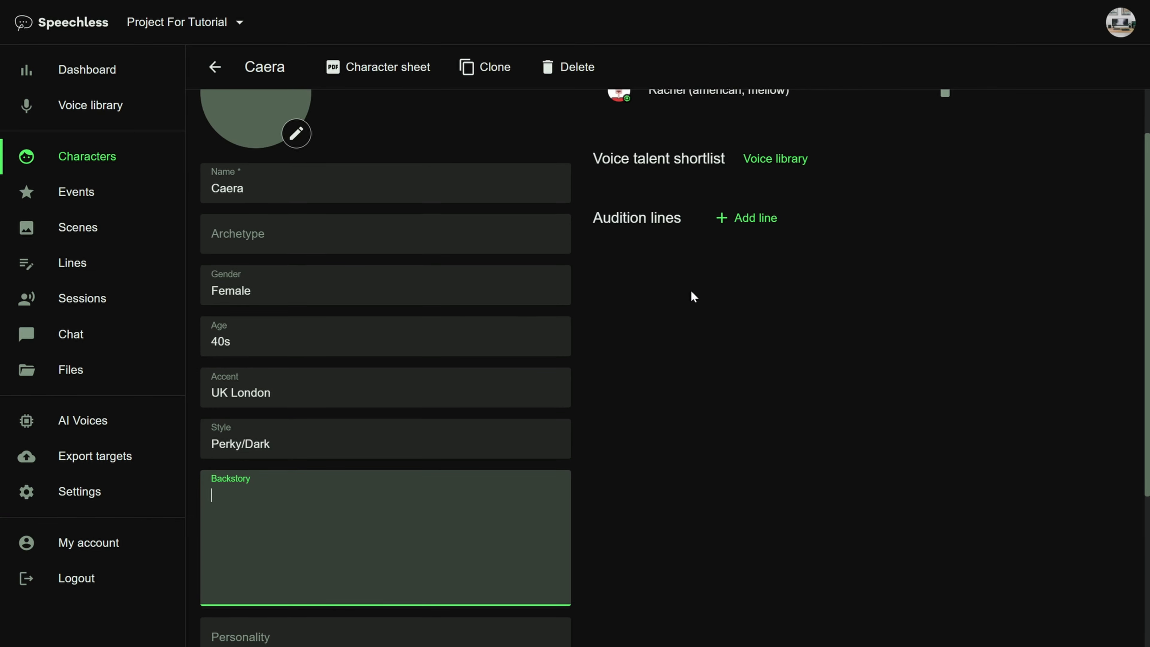
{"action": "scroll", "coordinate": [650, 324], "scroll_direction": "down", "scroll_amount": 5}
{"action": "key", "text": "Tab"}
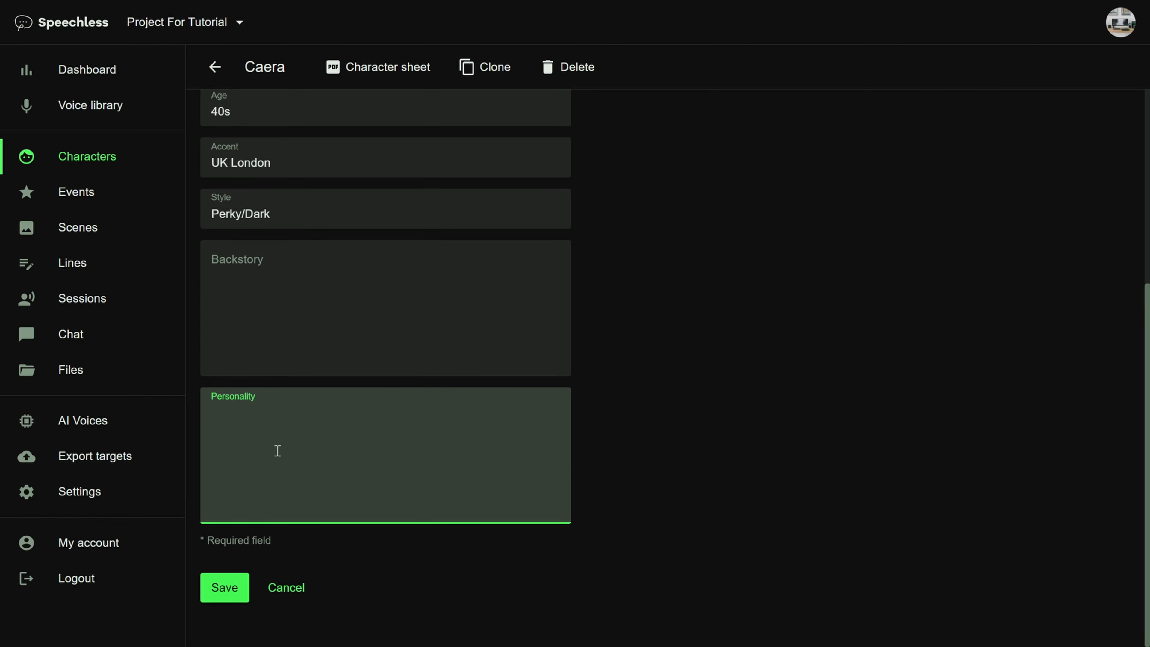
{"action": "left_click", "coordinate": [222, 589]}
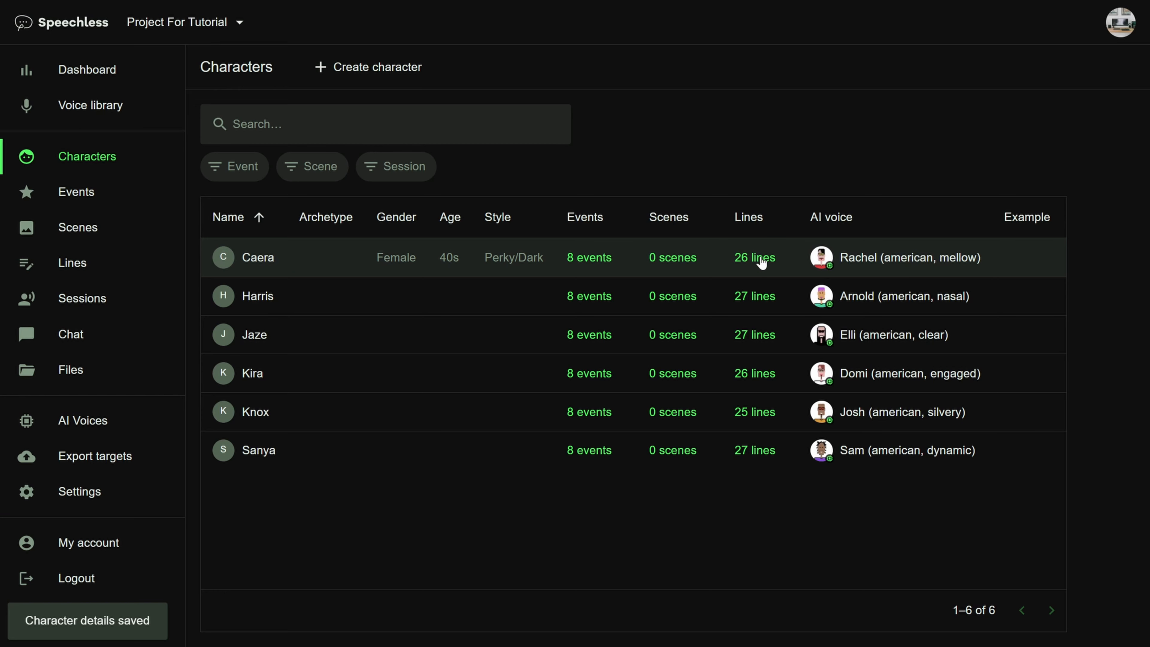
{"action": "left_click", "coordinate": [319, 262]}
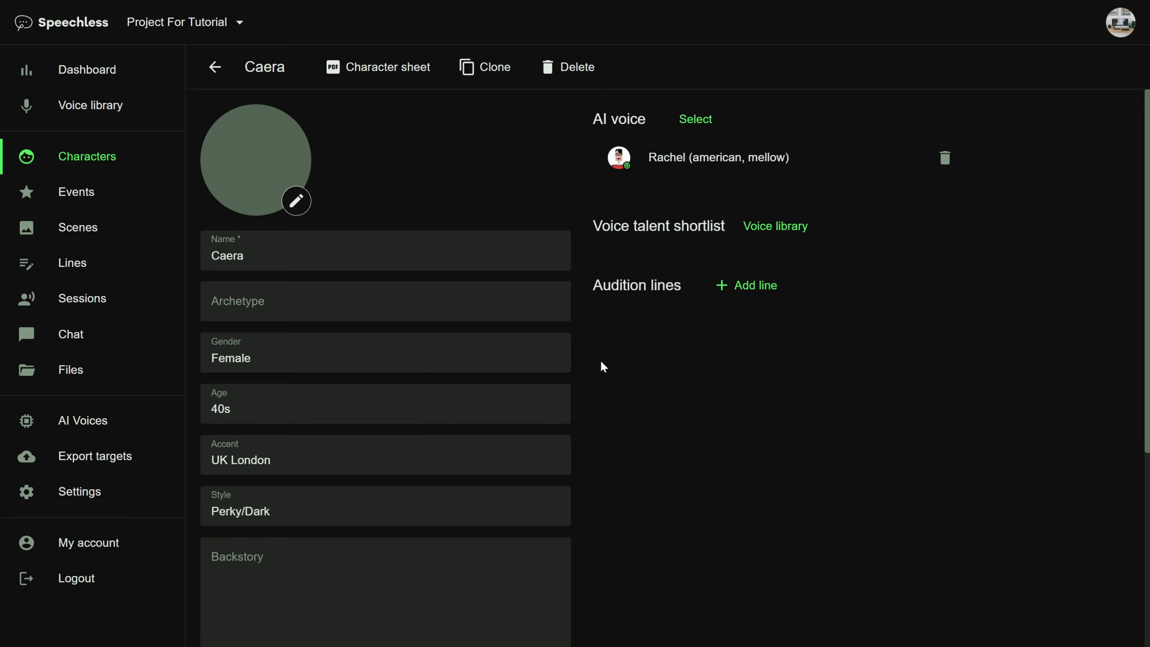
{"action": "left_click", "coordinate": [218, 68]}
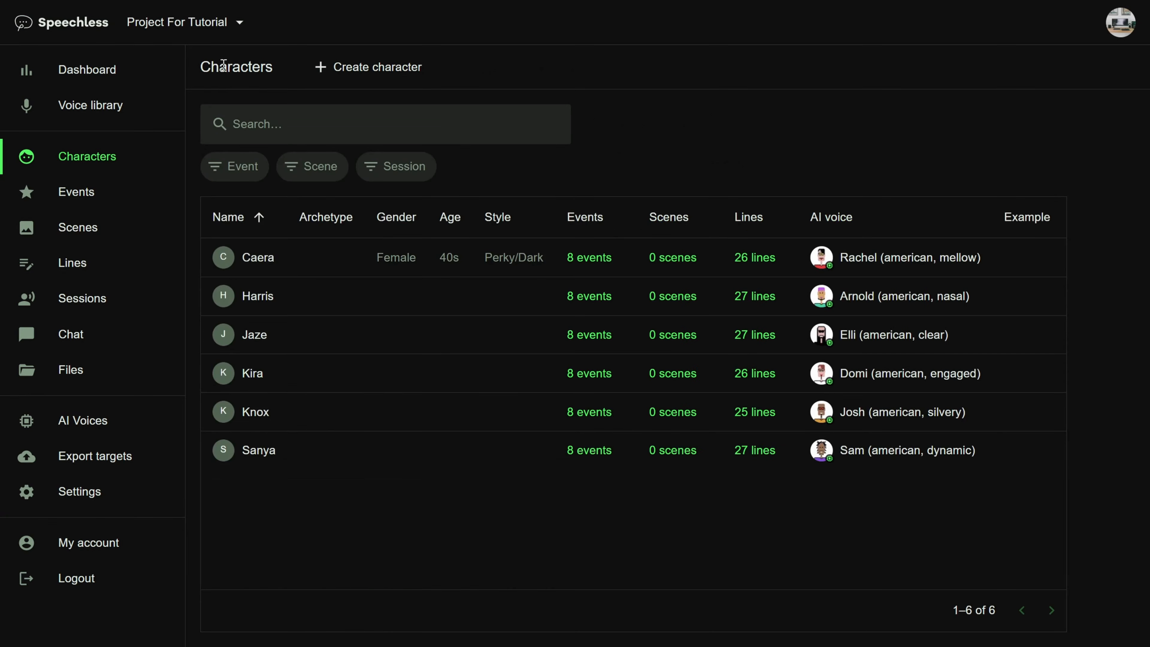
Look through the project's lines and play the generated AI takes of the first seven lines.
{"action": "left_click", "coordinate": [136, 263]}
{"action": "scroll", "coordinate": [495, 540], "scroll_direction": "down", "scroll_amount": 10}
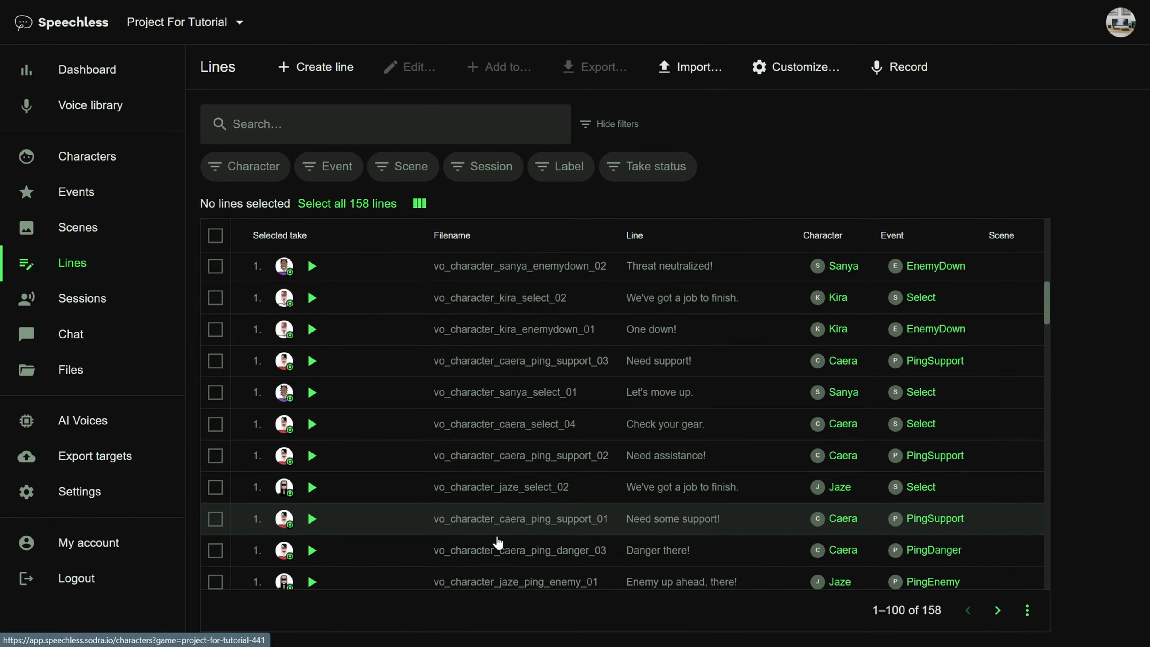
{"action": "scroll", "coordinate": [495, 539], "scroll_direction": "up", "scroll_amount": 10}
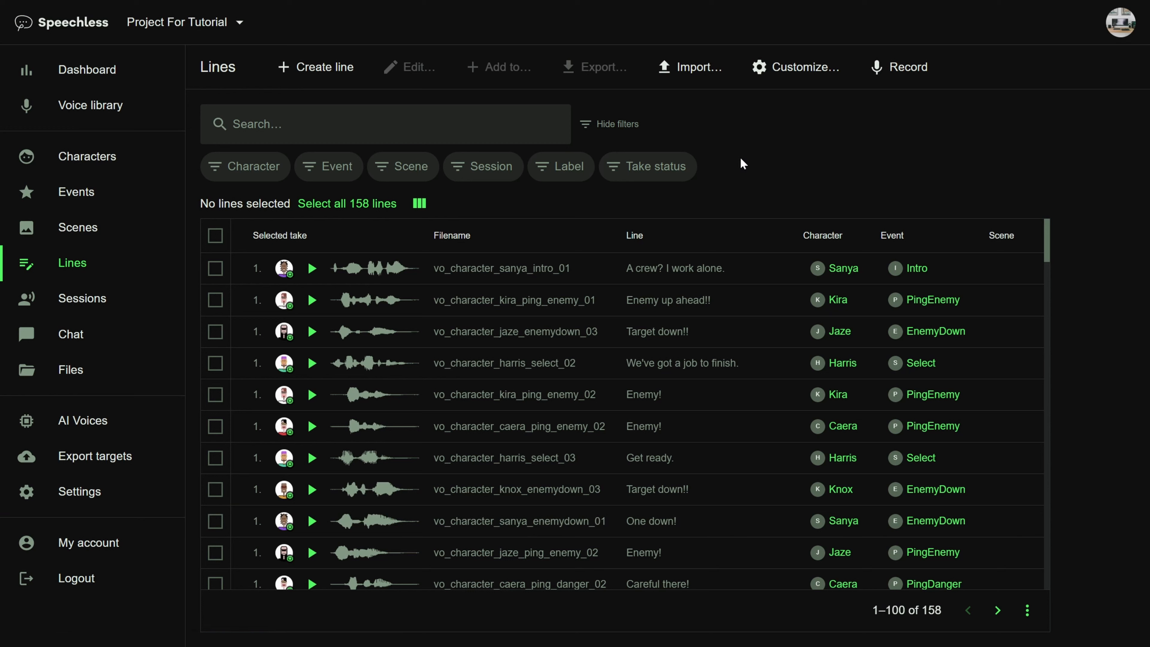
{"action": "left_click", "coordinate": [313, 269]}
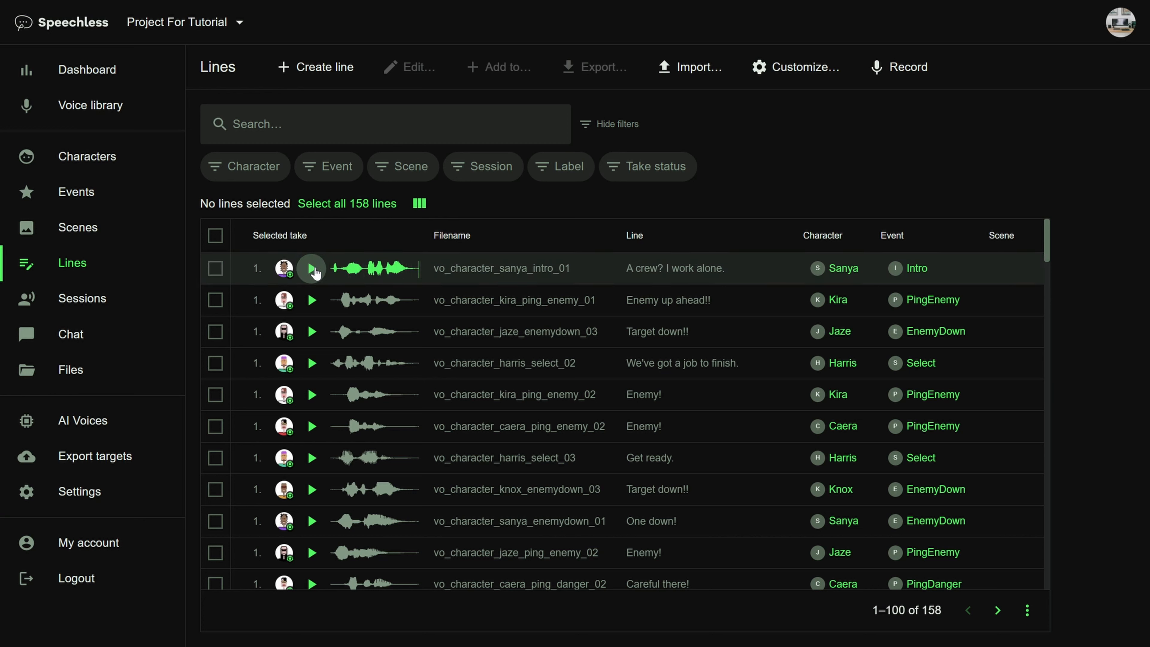
{"action": "left_click", "coordinate": [311, 301]}
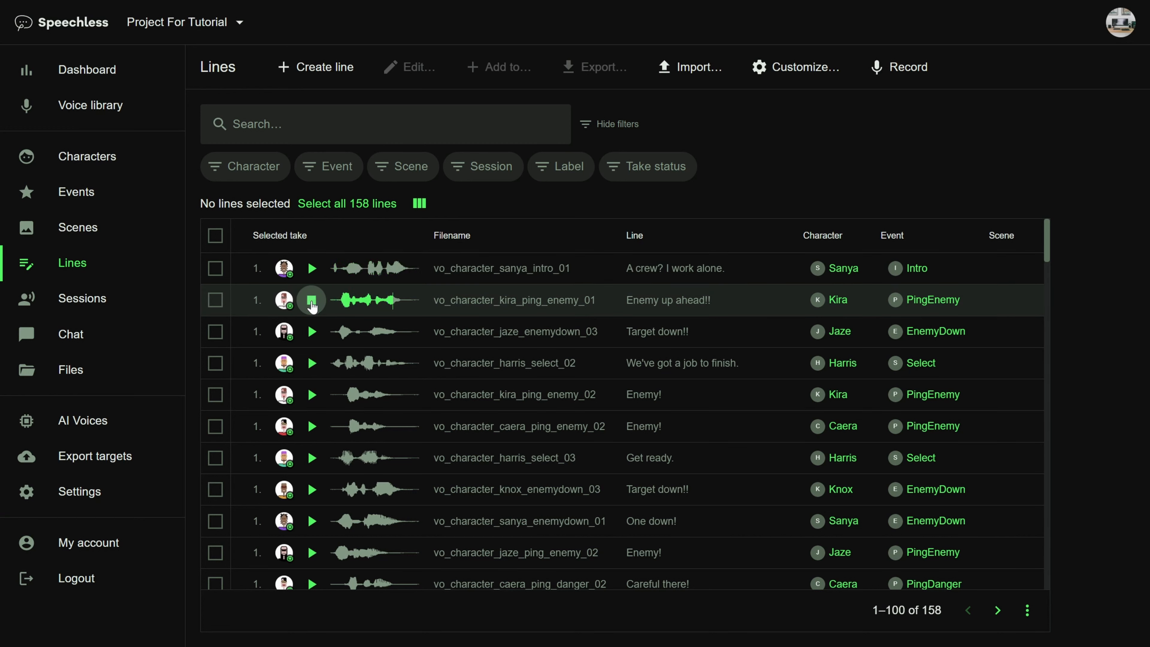
{"action": "left_click", "coordinate": [312, 333]}
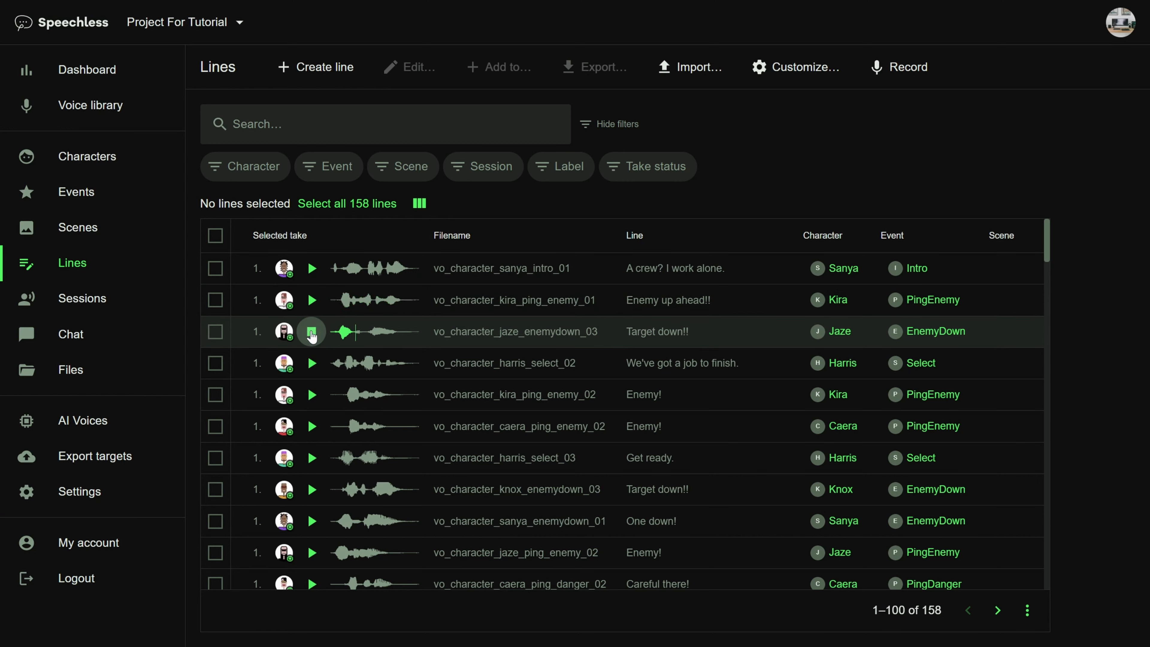
{"action": "left_click", "coordinate": [311, 364]}
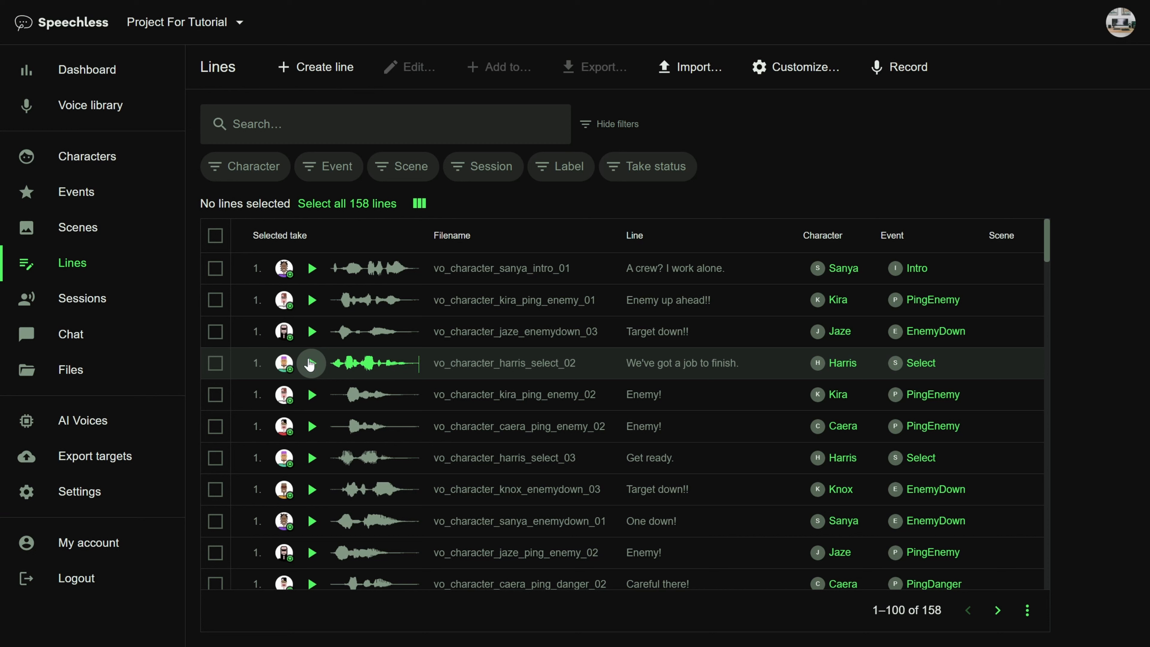
{"action": "left_click", "coordinate": [311, 394]}
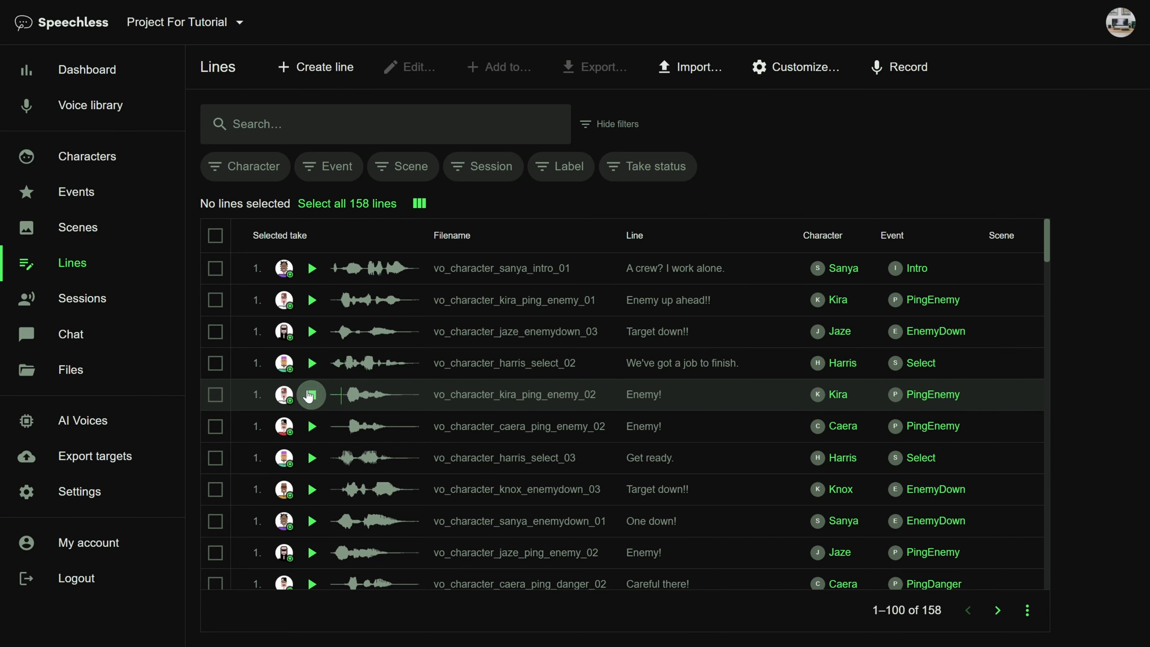
{"action": "left_click", "coordinate": [308, 428]}
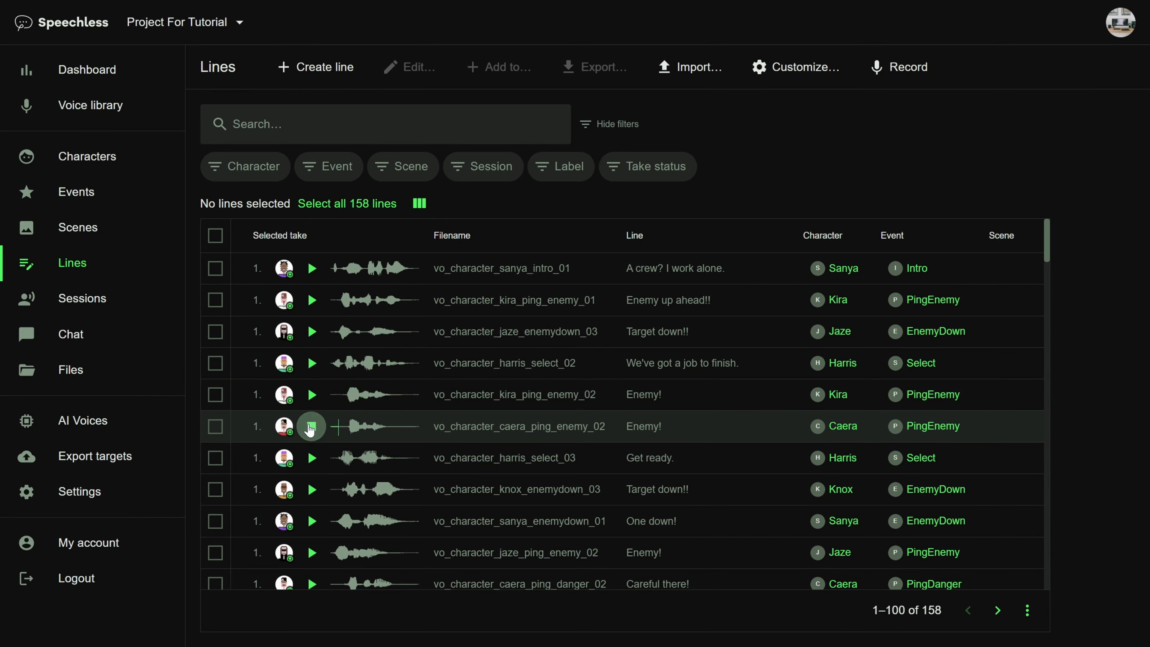
{"action": "left_click", "coordinate": [309, 460]}
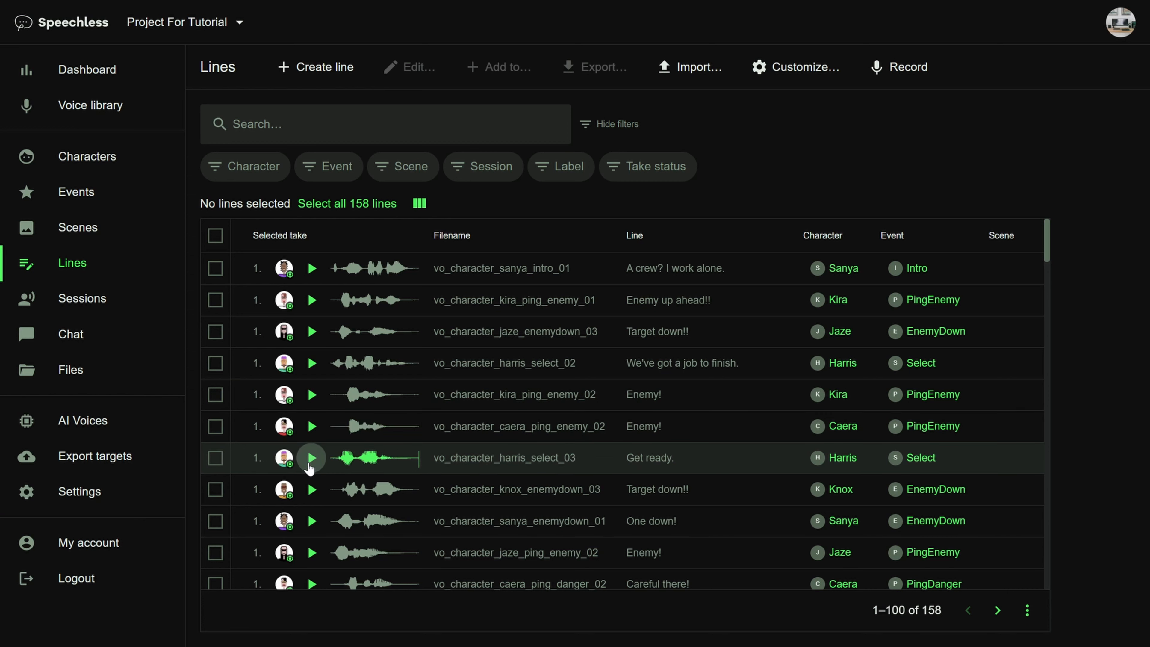
Record a microphone take for Harris's line "We've got a job to finish." in the recorder and return to the line details.
{"action": "left_click", "coordinate": [676, 374]}
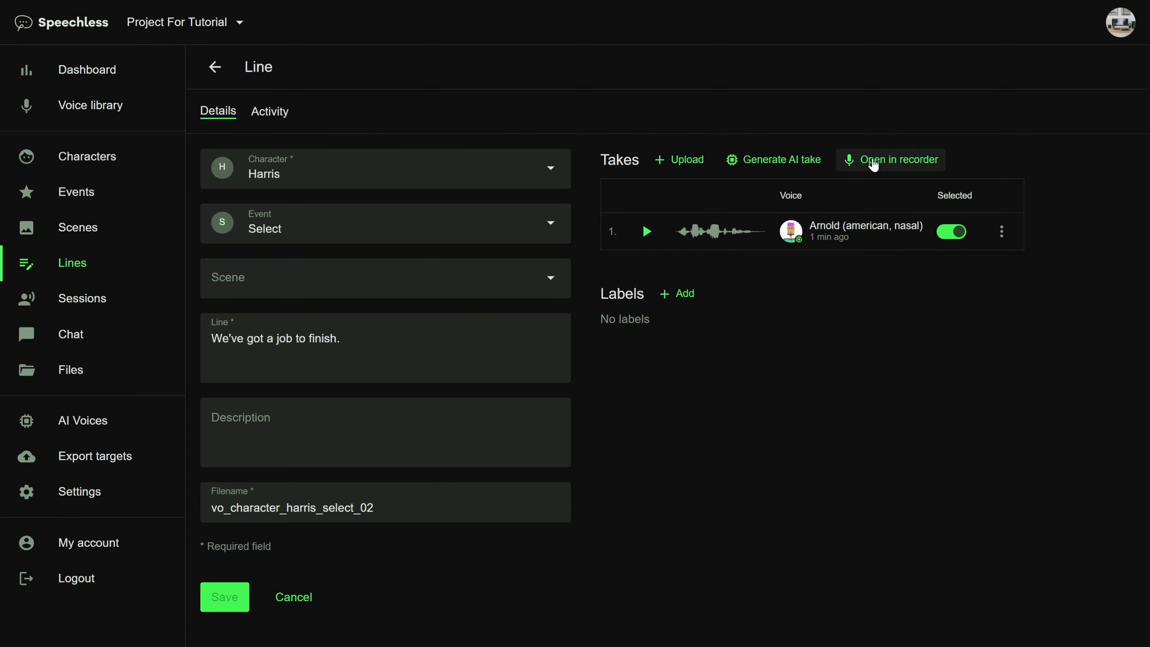
{"action": "left_click", "coordinate": [909, 166]}
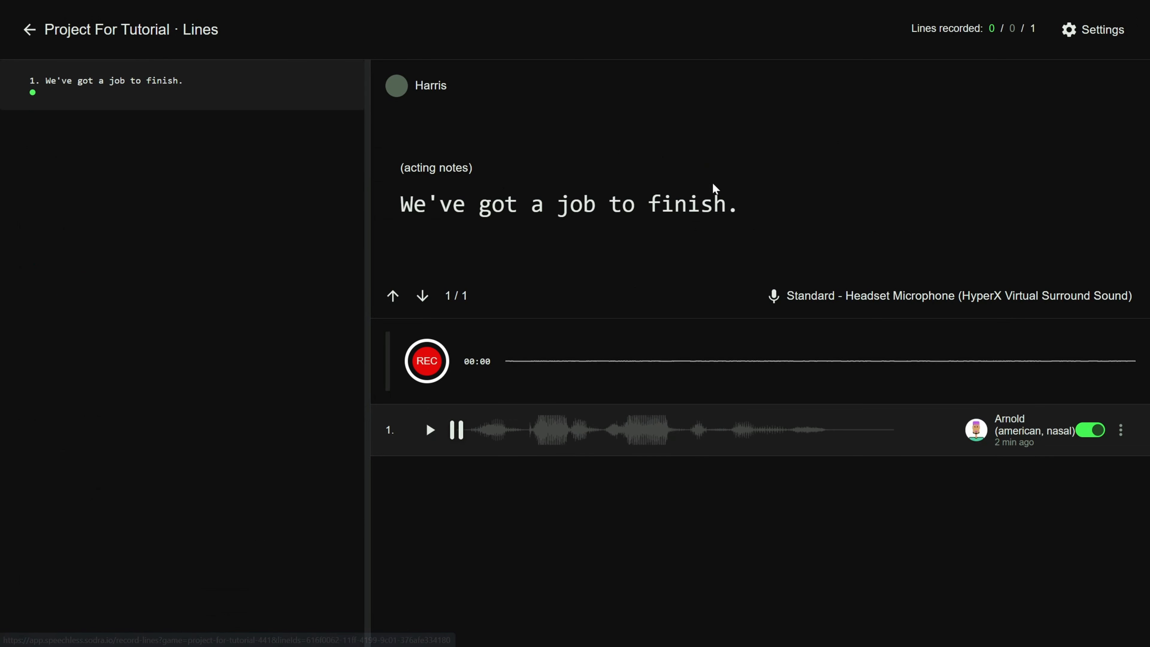
{"action": "left_click", "coordinate": [426, 360]}
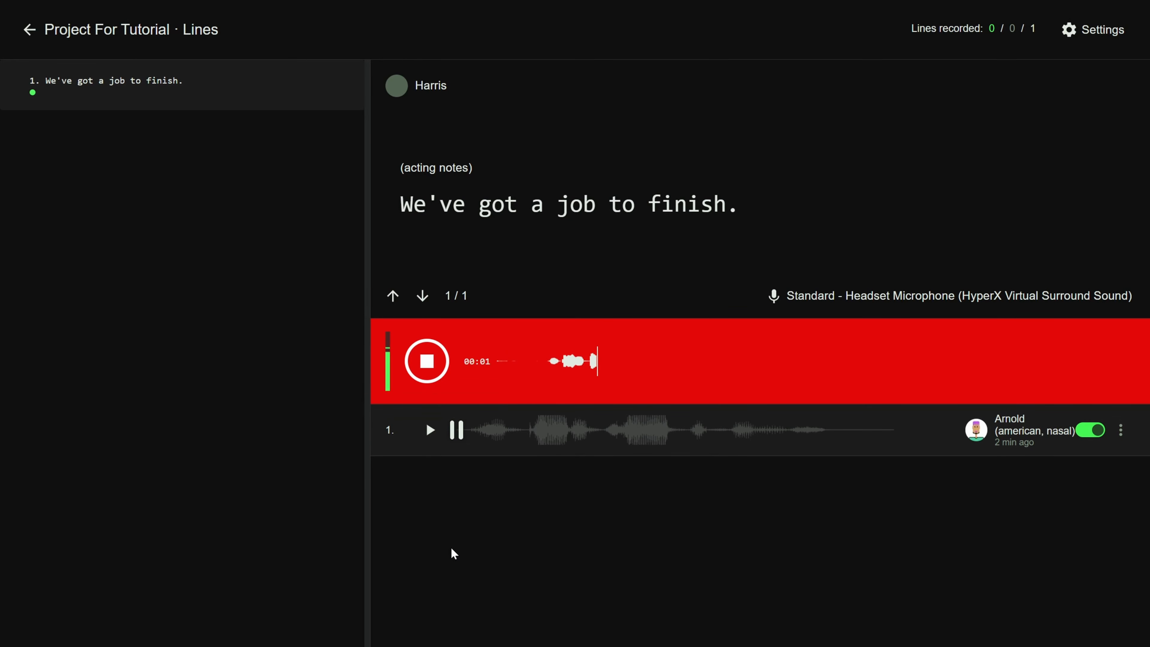
{"action": "left_click", "coordinate": [431, 376]}
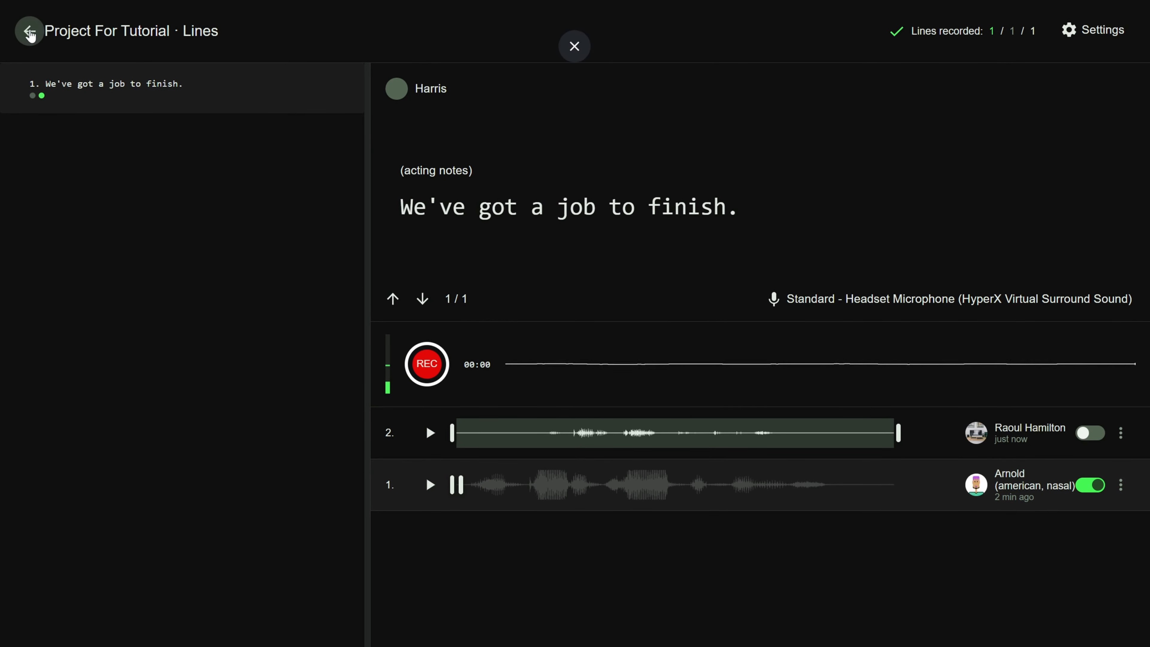
{"action": "left_click", "coordinate": [29, 32]}
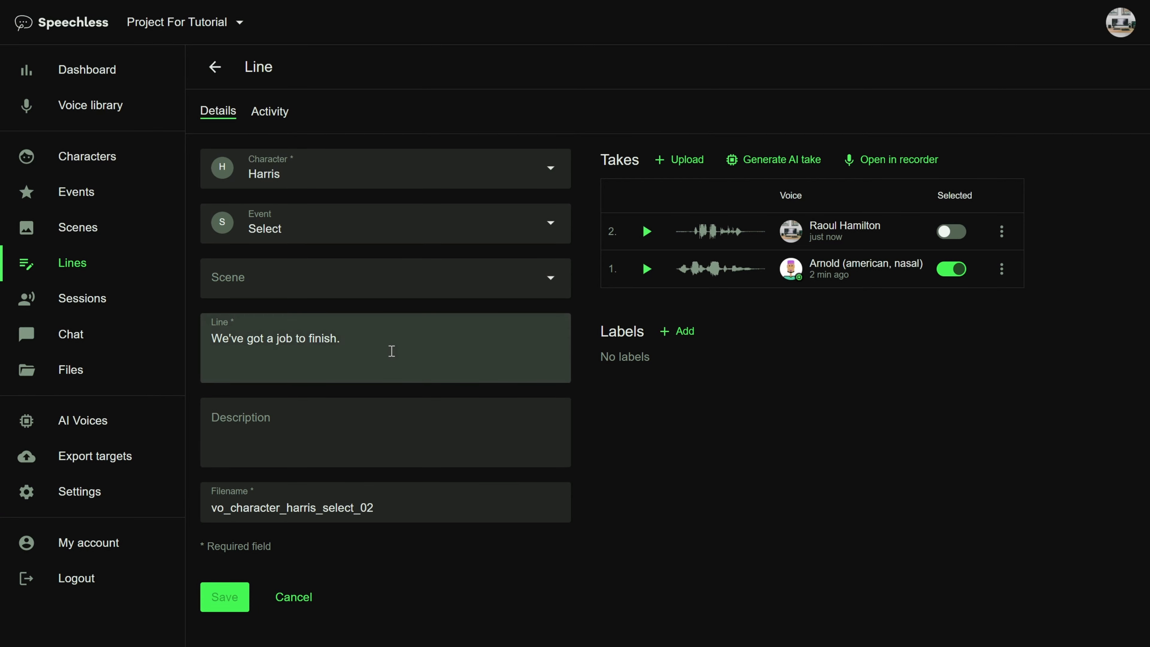
Change the line text to "We've got a job to finish, you lazy maggots!!!" and save the line.
{"action": "left_click", "coordinate": [439, 357]}
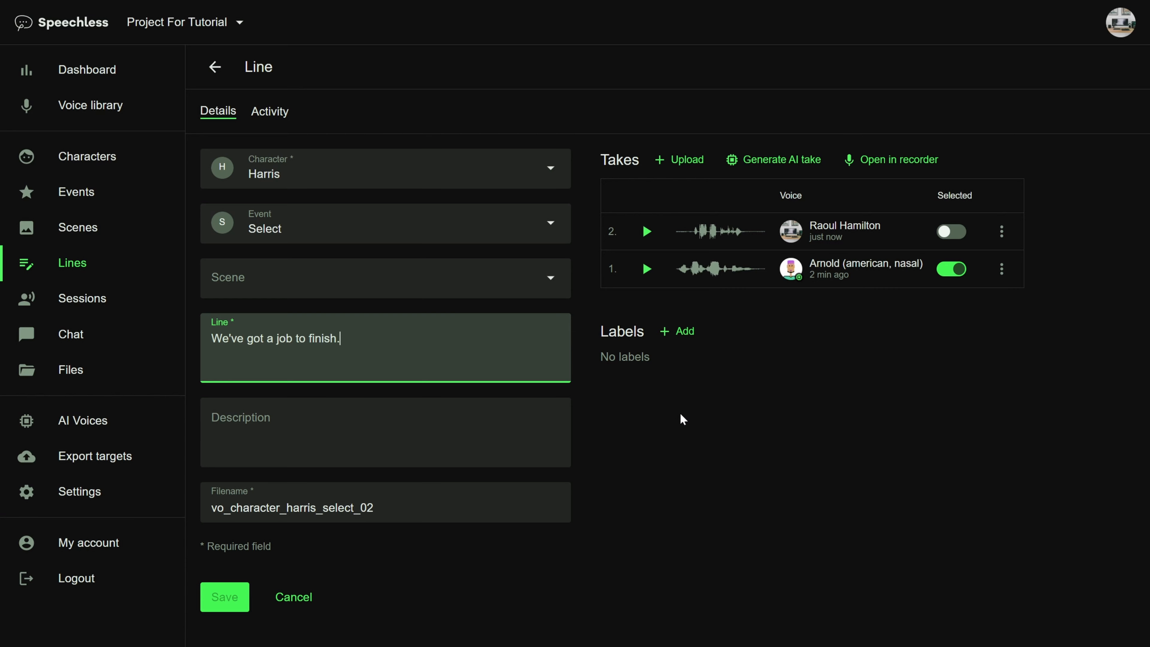
{"action": "key", "text": "BackSpace"}
{"action": "type", "text": ", you lazy maggots!!!"}
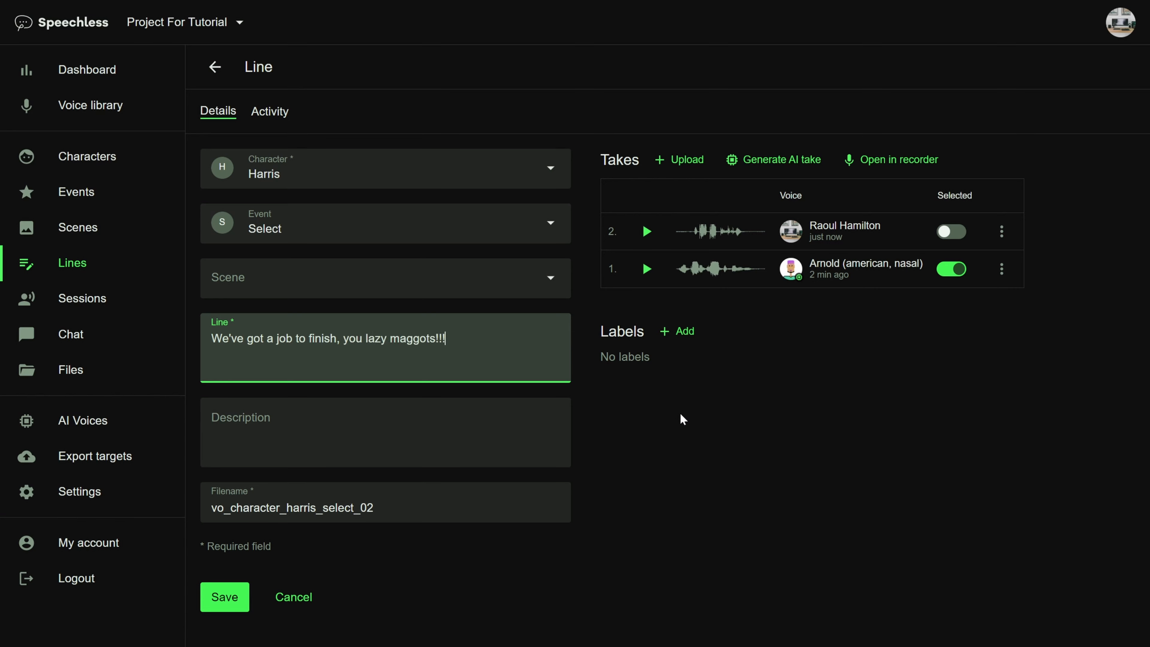
{"action": "left_click", "coordinate": [225, 597]}
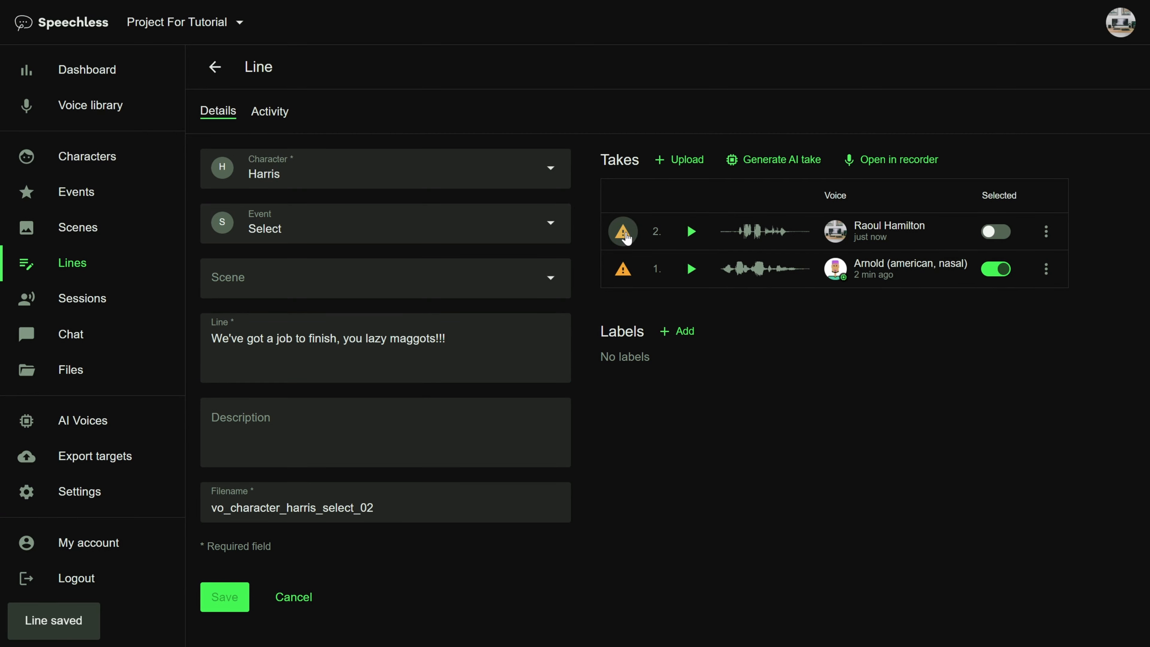
Inspect the outdated-take warning of the recorded take, compare the text changes, and close it without hiding the warning.
{"action": "mouse_move", "coordinate": [626, 237]}
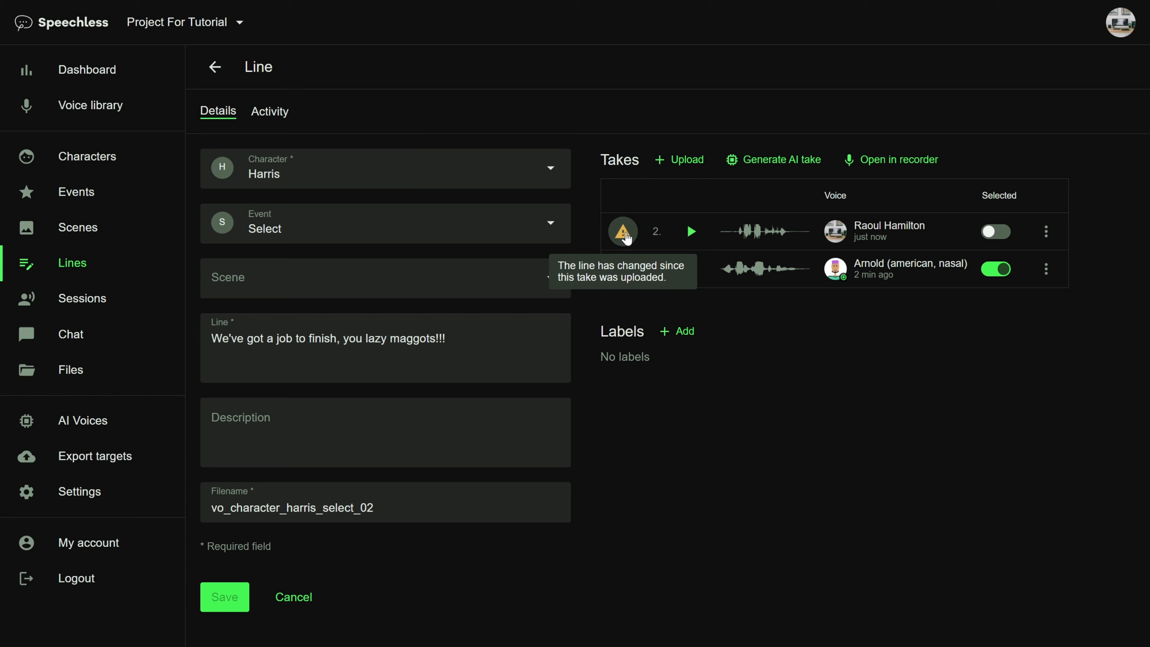
{"action": "mouse_move", "coordinate": [622, 271]}
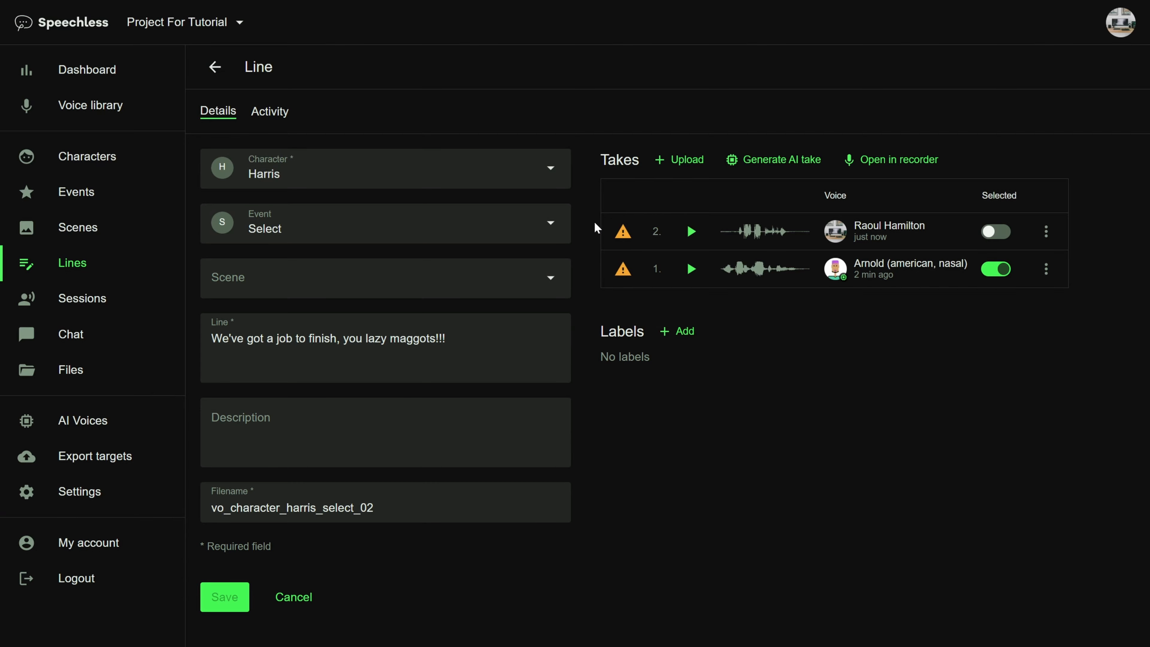
{"action": "left_click", "coordinate": [622, 231]}
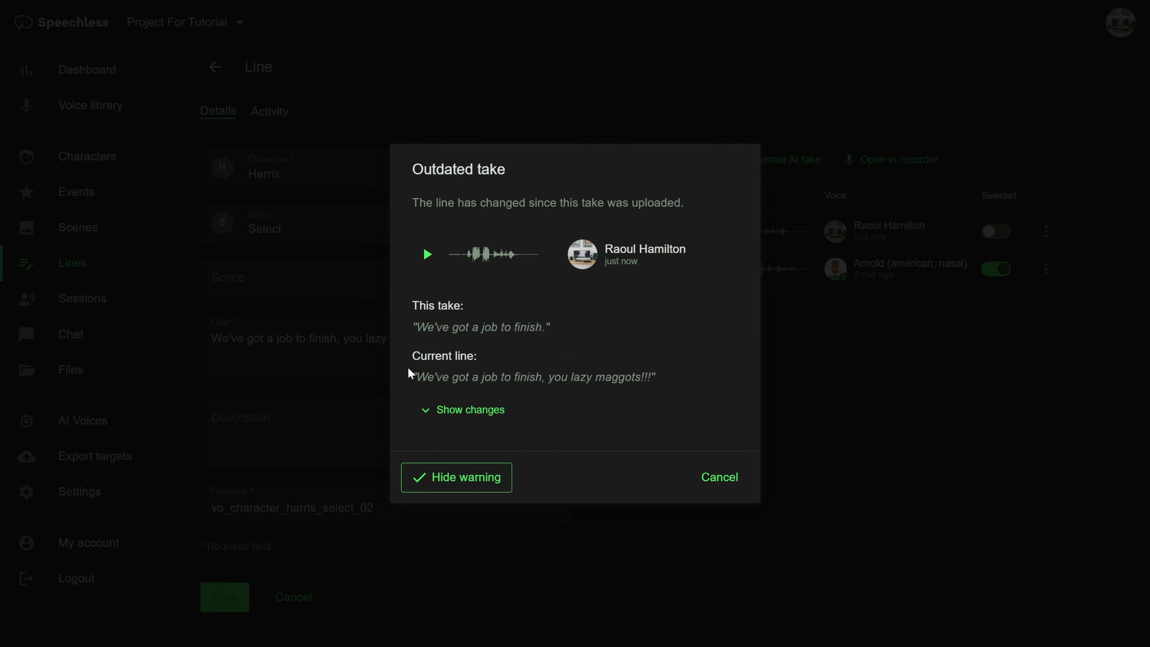
{"action": "left_click", "coordinate": [457, 410]}
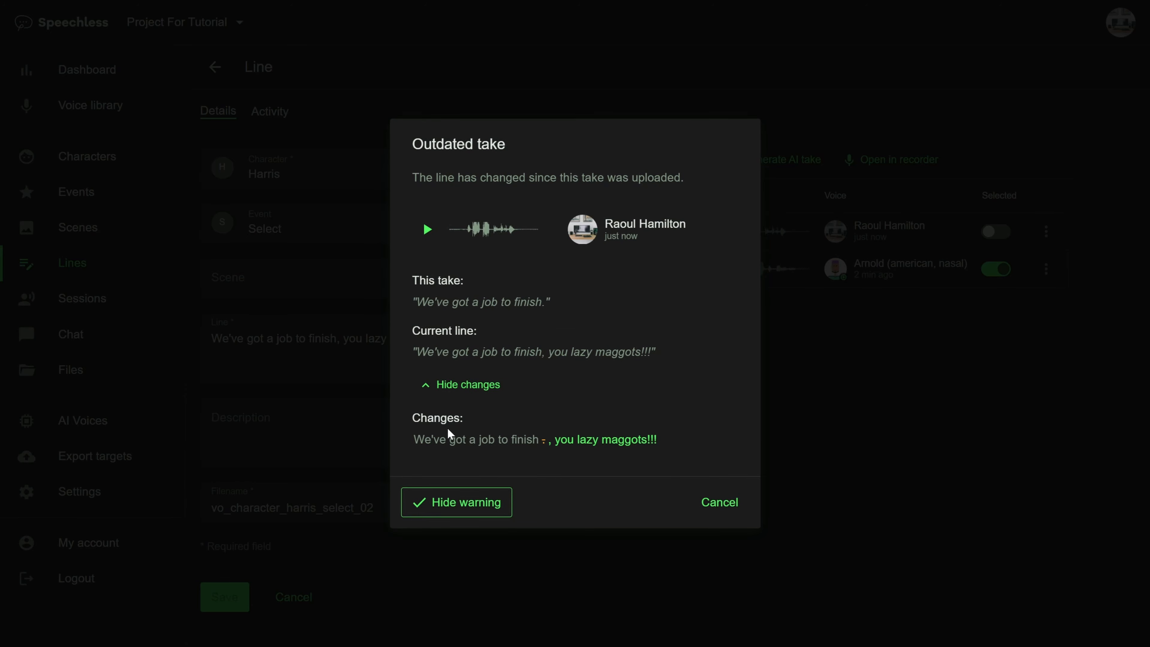
{"action": "left_click", "coordinate": [442, 386]}
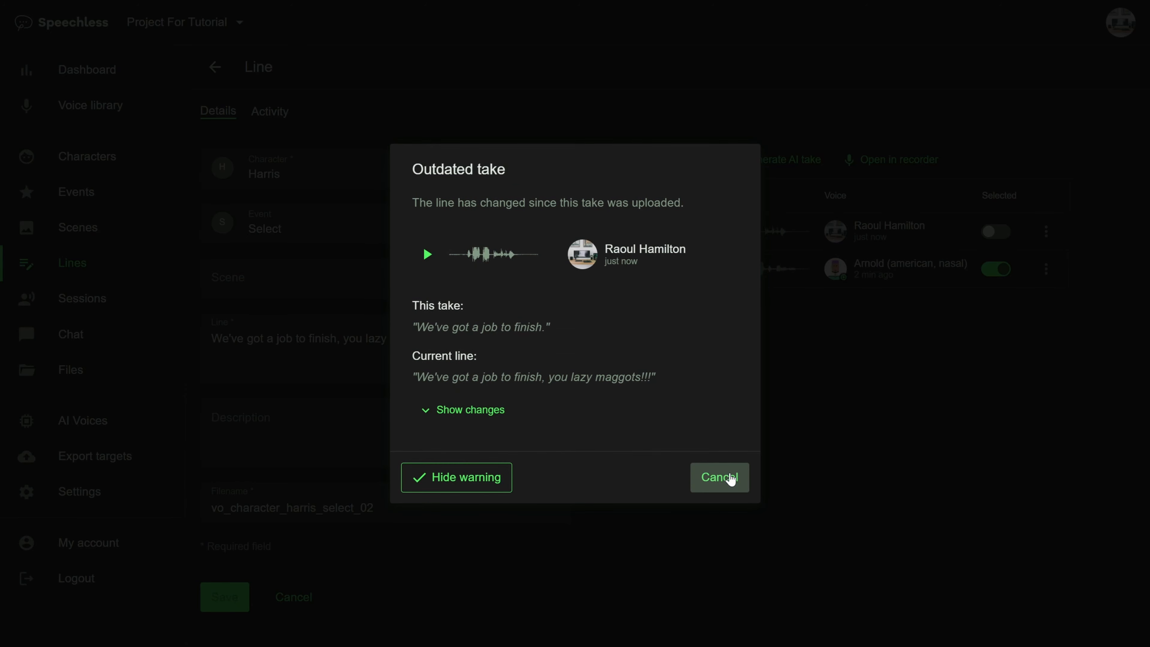
{"action": "left_click", "coordinate": [731, 479]}
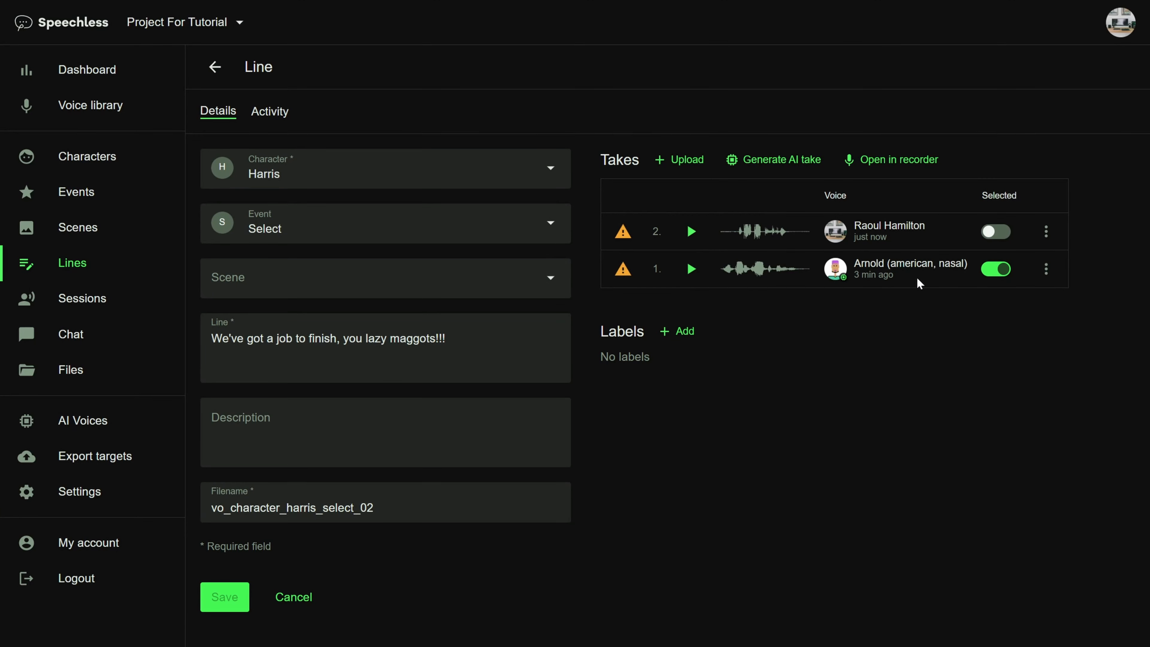
Update the outdated Arnold AI take to match the current line text and play it.
{"action": "left_click", "coordinate": [624, 271]}
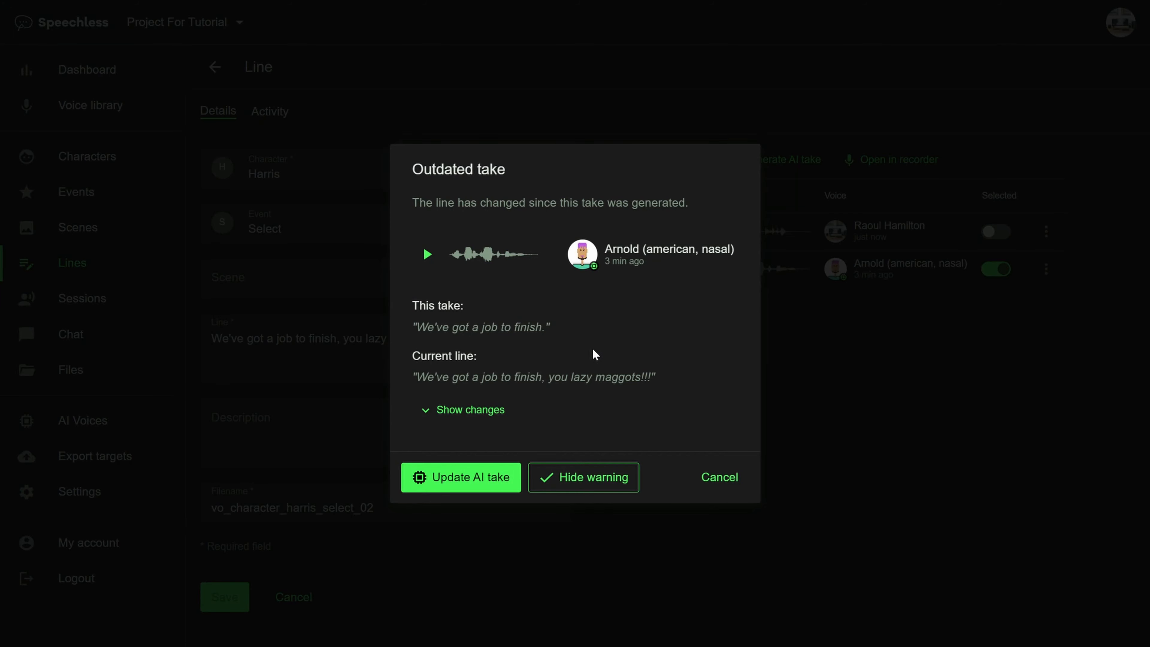
{"action": "left_click", "coordinate": [422, 480]}
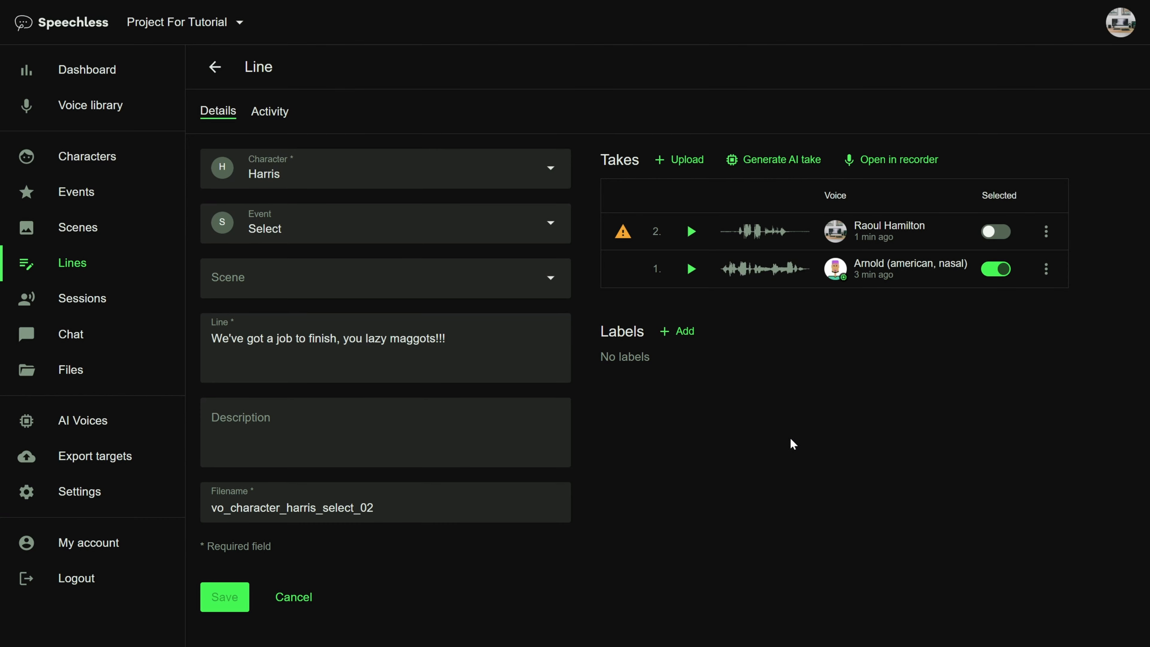
{"action": "left_click", "coordinate": [691, 268]}
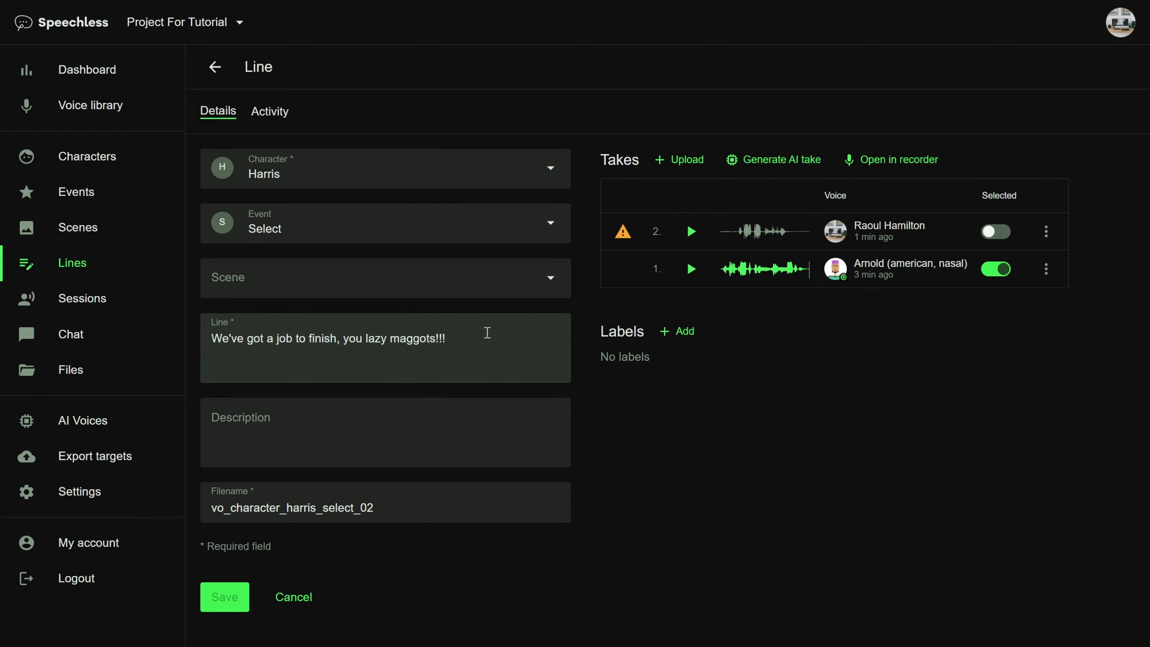
Change the Harris line text to "We've got a job to finish." and save the line.
{"action": "left_click_drag", "start_coordinate": [474, 344], "coordinate": [336, 339]}
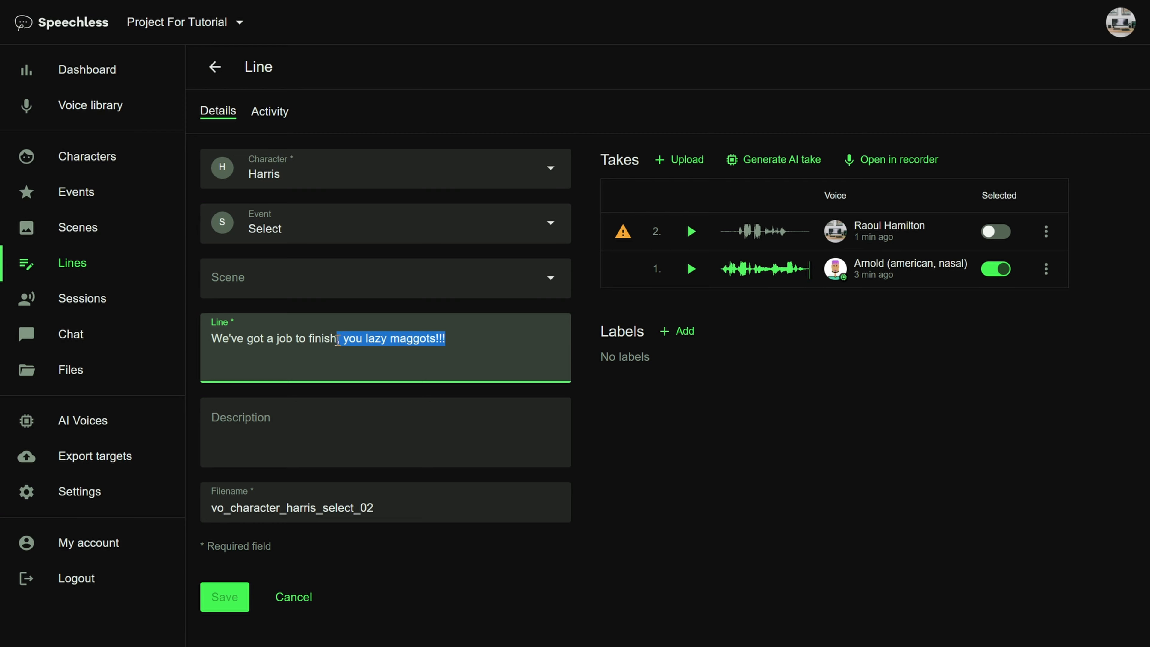
{"action": "type", "text": "."}
{"action": "left_click", "coordinate": [239, 598]}
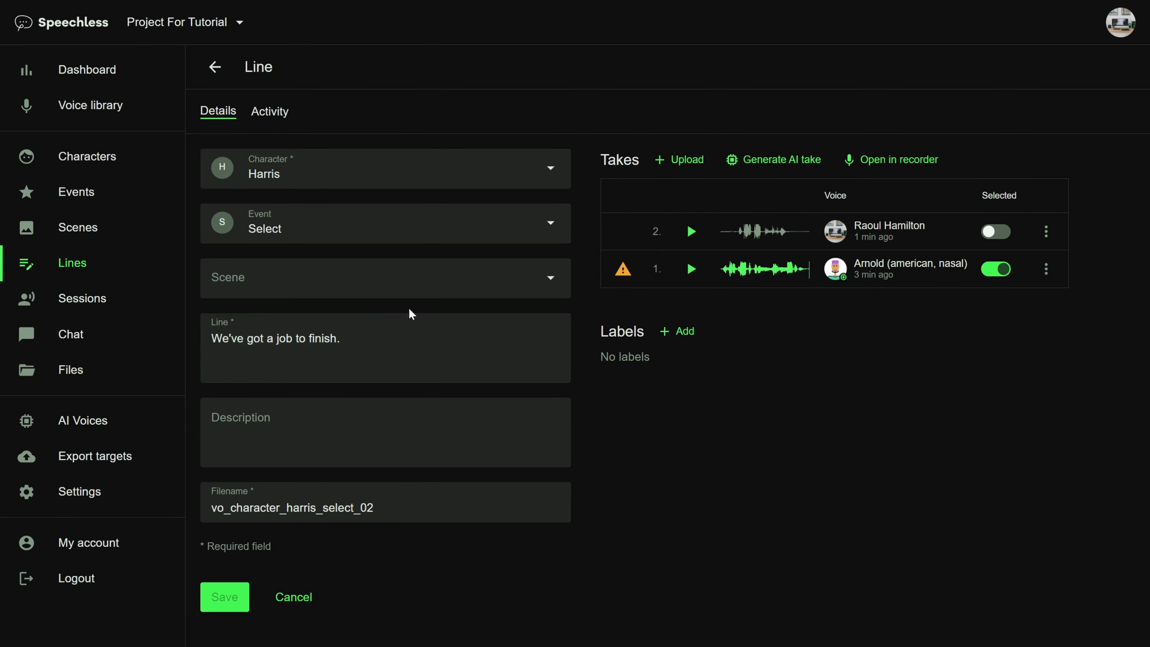
Generate a new Arnold AI take as the selected take, and play it and the outdated first take.
{"action": "left_click", "coordinate": [753, 168]}
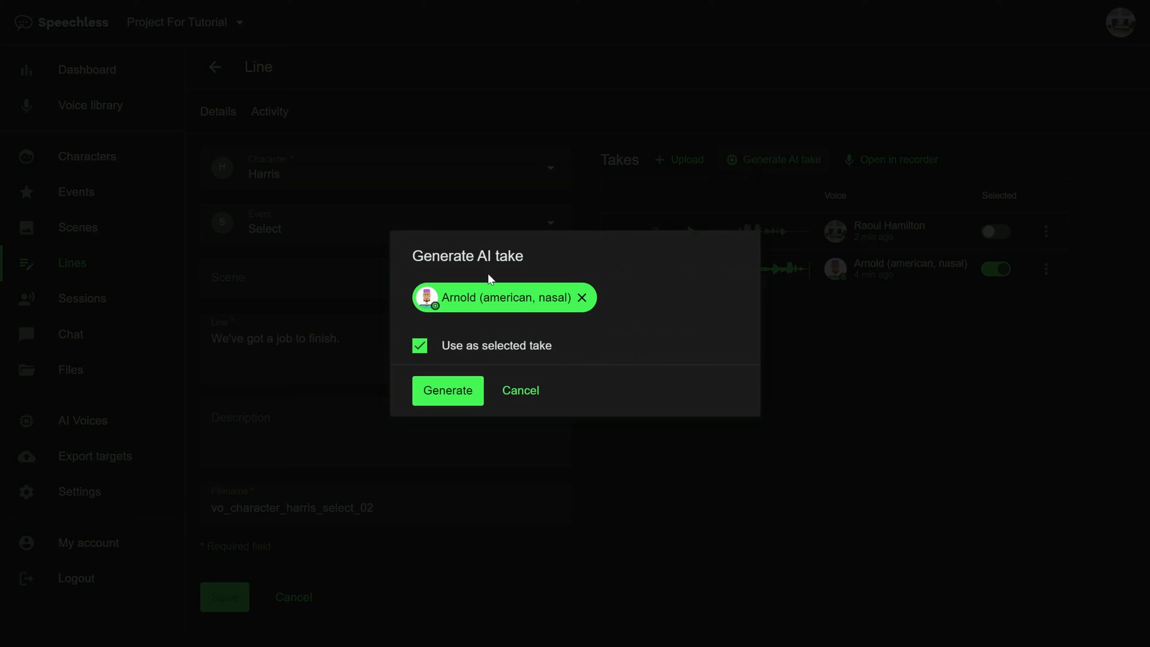
{"action": "left_click", "coordinate": [441, 383]}
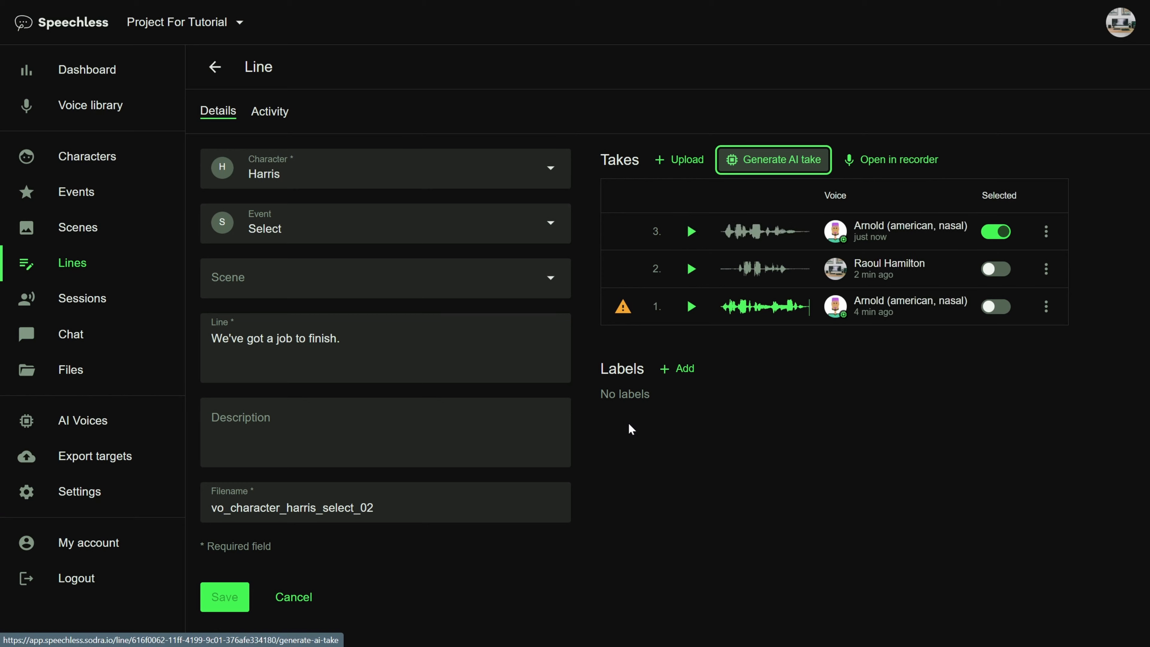
{"action": "left_click", "coordinate": [691, 231]}
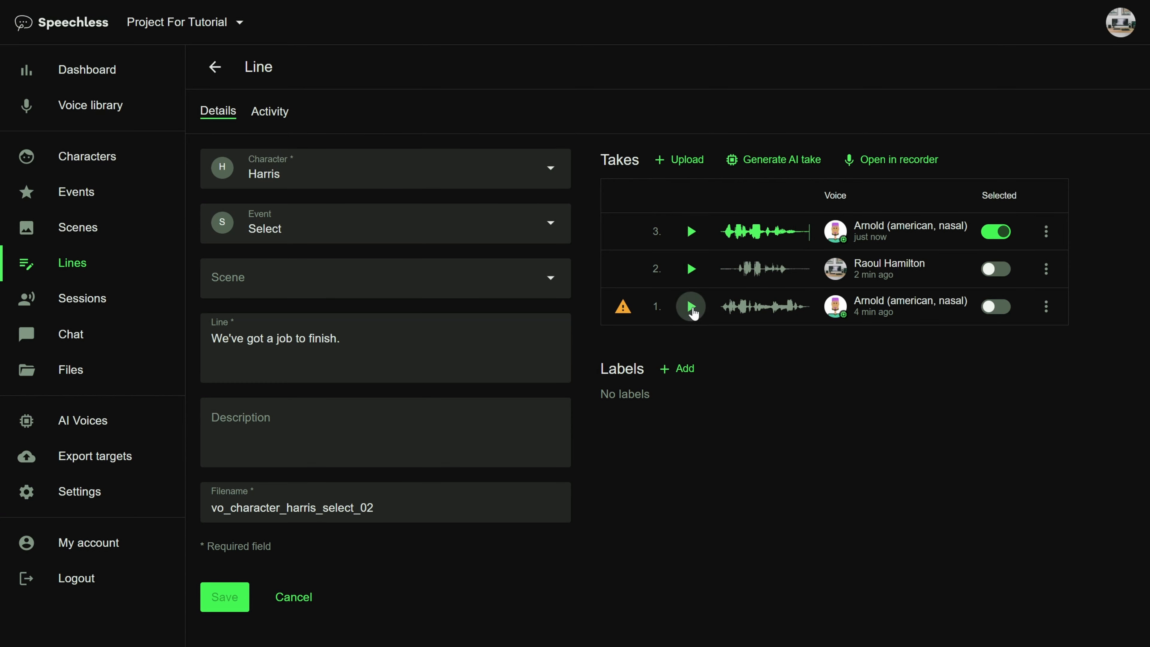
{"action": "left_click", "coordinate": [691, 310]}
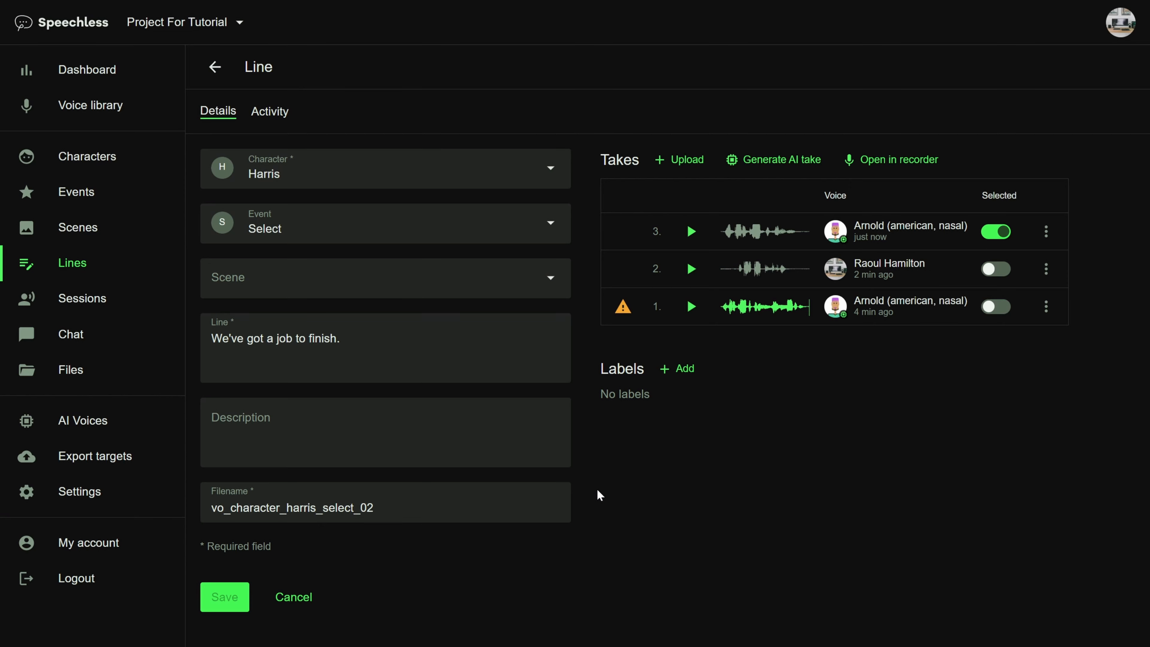
Add the label "Needs rewrite" to the Harris line.
{"action": "left_click", "coordinate": [679, 369]}
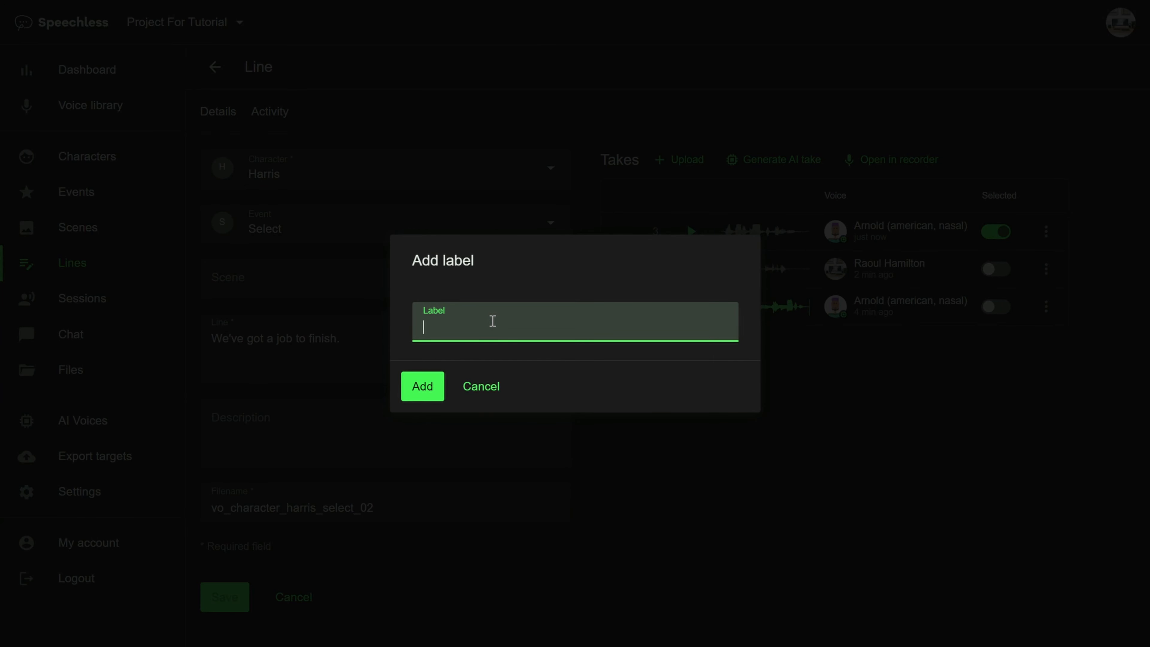
{"action": "type", "text": "Needs rewrite"}
{"action": "left_click", "coordinate": [438, 389]}
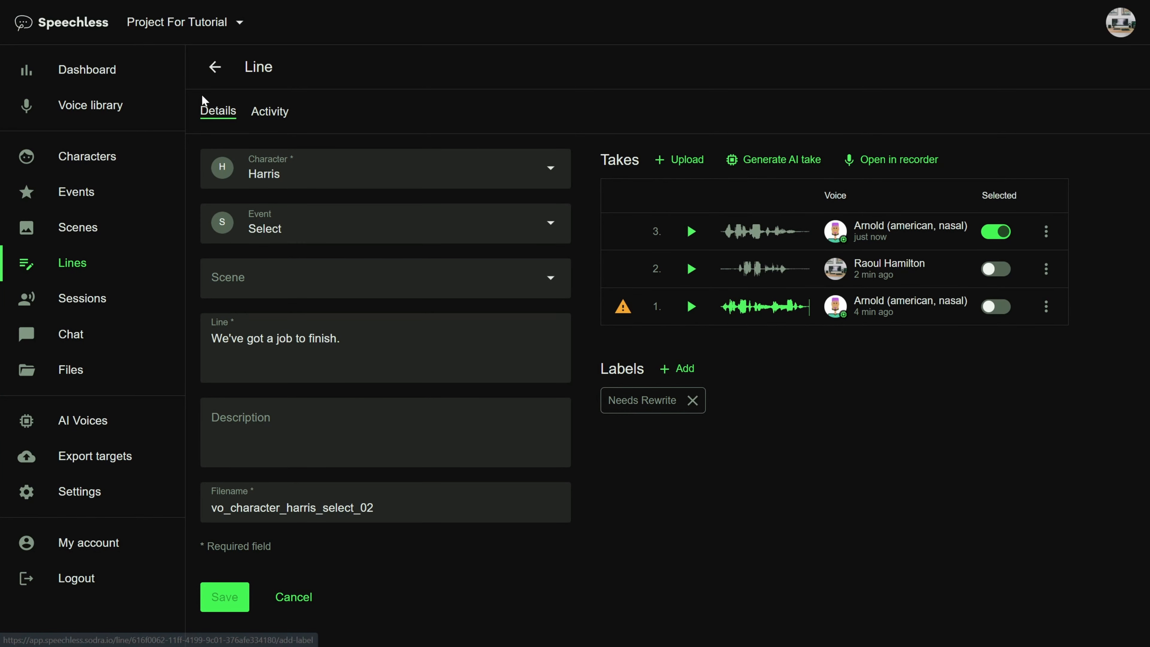
Apply the Needs Rewrite label to lines sanya_enemydown_01, jaze_ping_enemy_02 and caera_ping_danger_02 in the lines list, and clear the selection.
{"action": "left_click", "coordinate": [214, 66]}
{"action": "scroll", "coordinate": [452, 398], "scroll_direction": "down", "scroll_amount": 3}
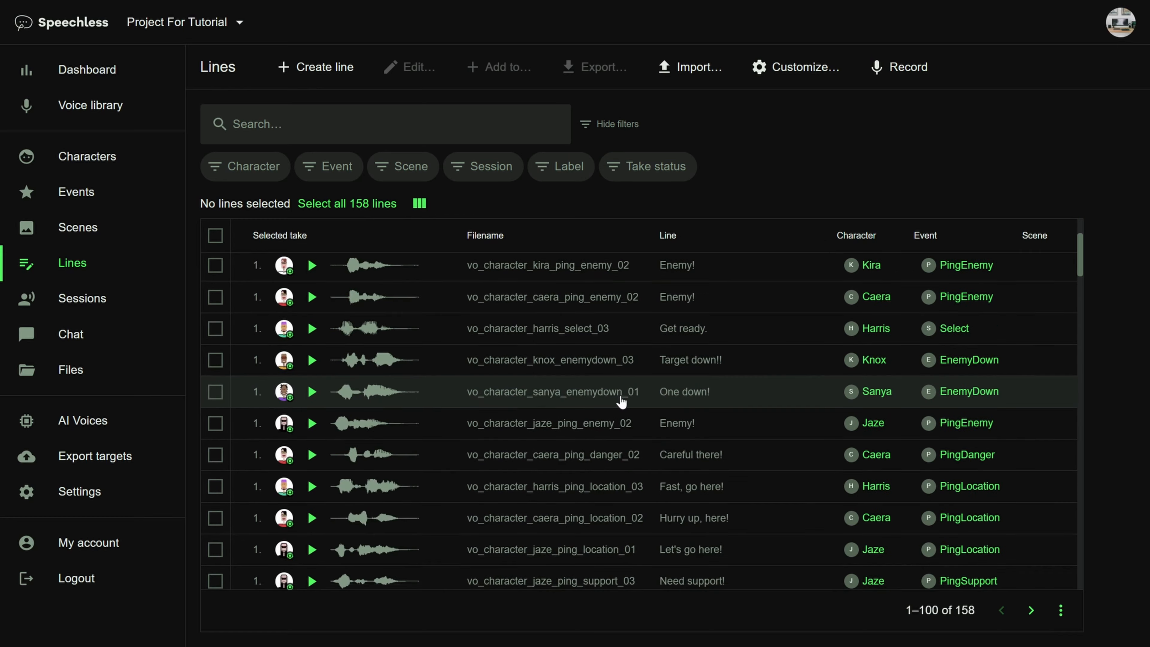
{"action": "left_click", "coordinate": [215, 387]}
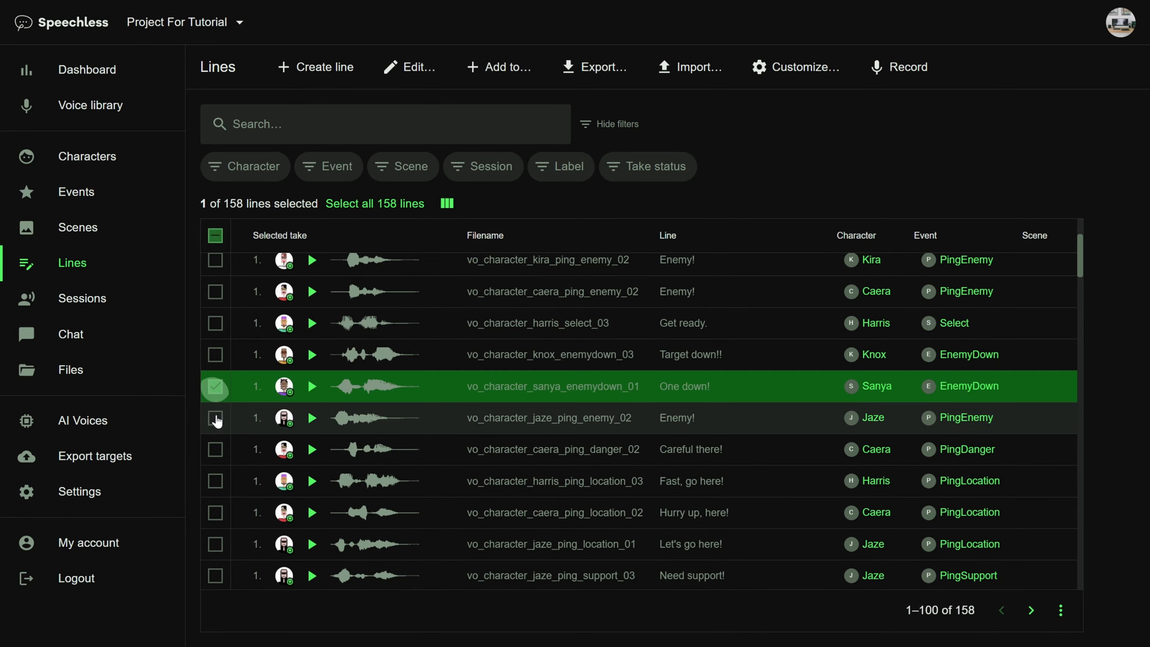
{"action": "left_click", "coordinate": [215, 417]}
{"action": "left_click", "coordinate": [216, 450]}
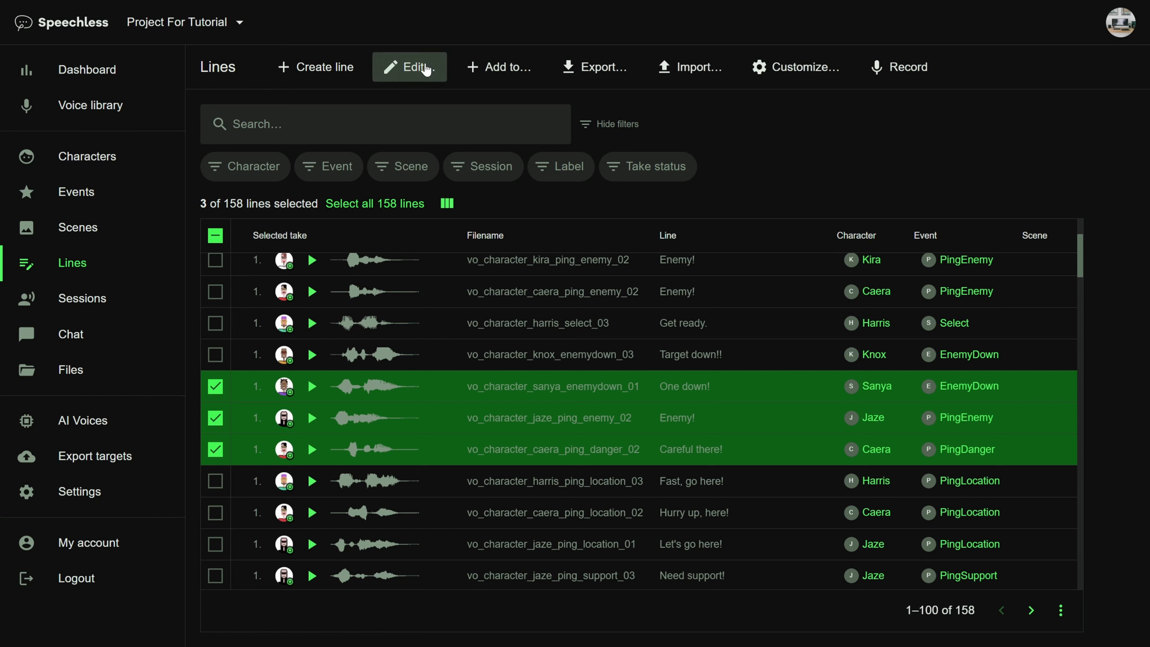
{"action": "left_click", "coordinate": [505, 69]}
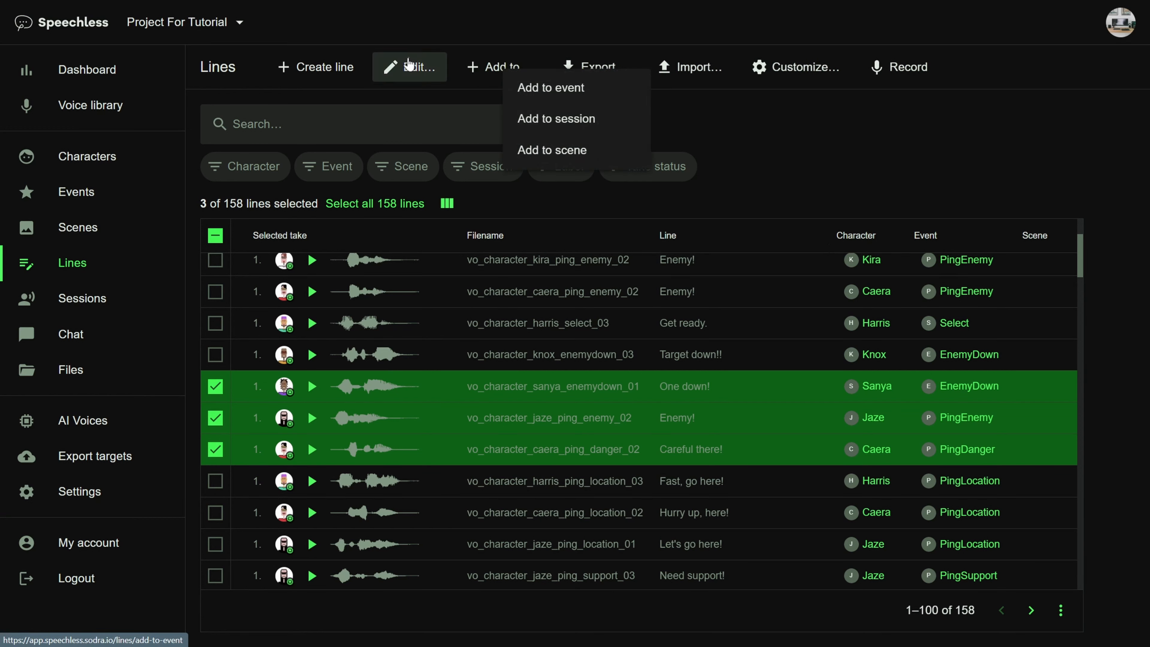
{"action": "left_click", "coordinate": [405, 68]}
{"action": "left_click", "coordinate": [468, 82]}
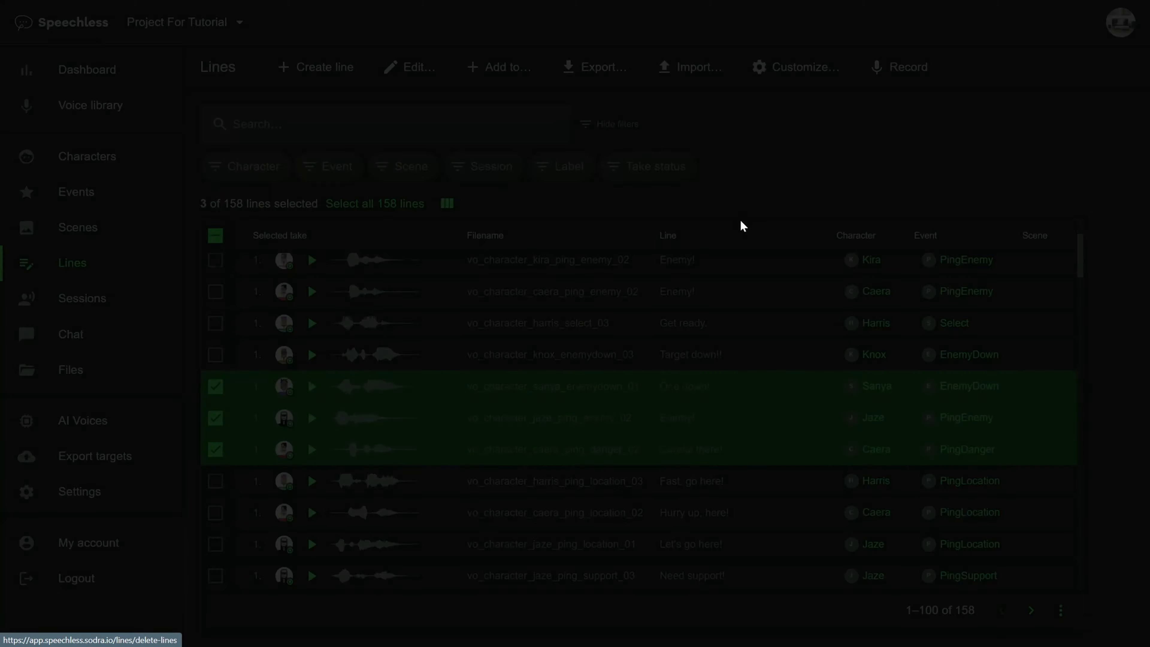
{"action": "left_click", "coordinate": [464, 297]}
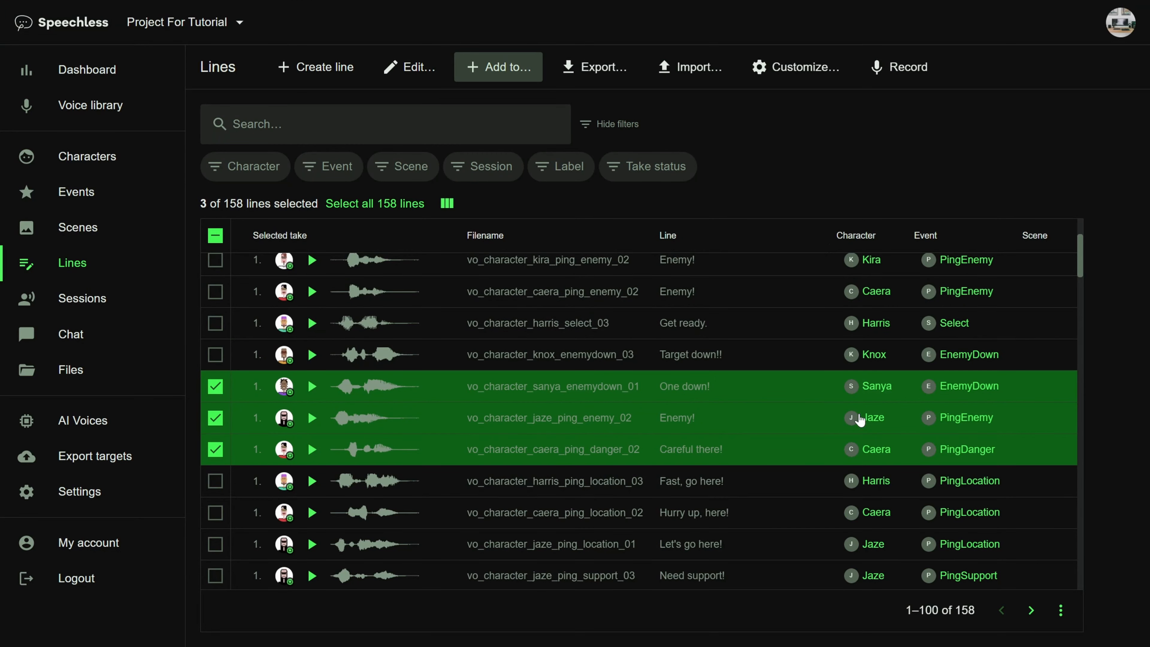
{"action": "left_click", "coordinate": [214, 236]}
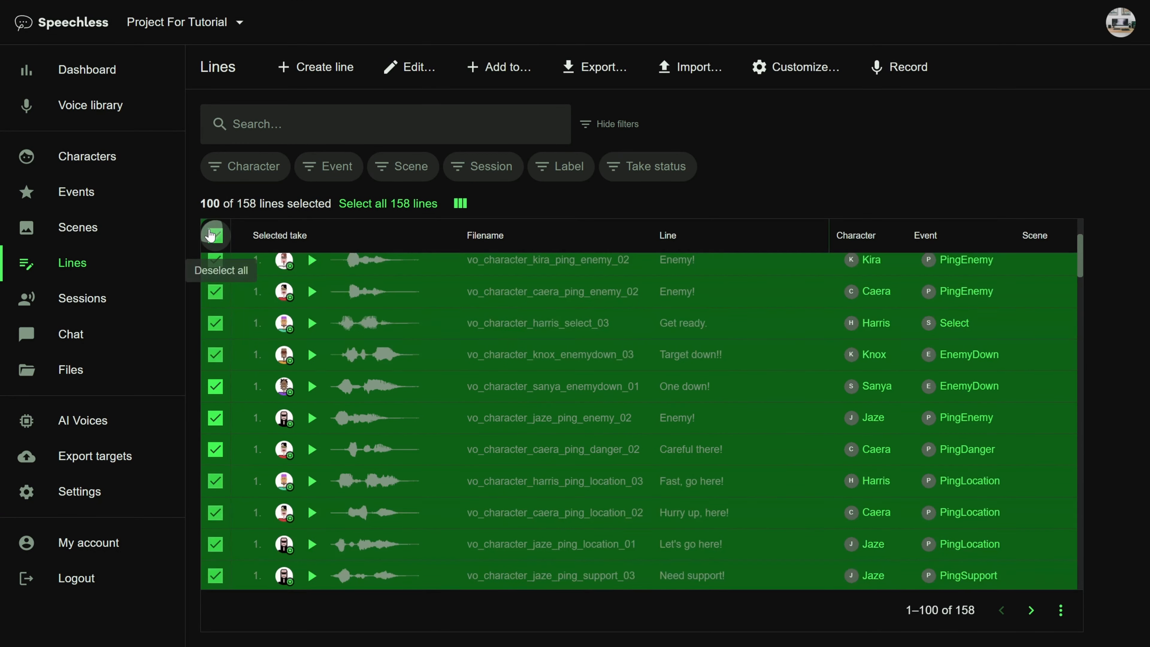
{"action": "left_click", "coordinate": [214, 236]}
Filter the lines list by the Needs Rewrite label.
{"action": "scroll", "coordinate": [586, 340], "scroll_direction": "up", "scroll_amount": 3}
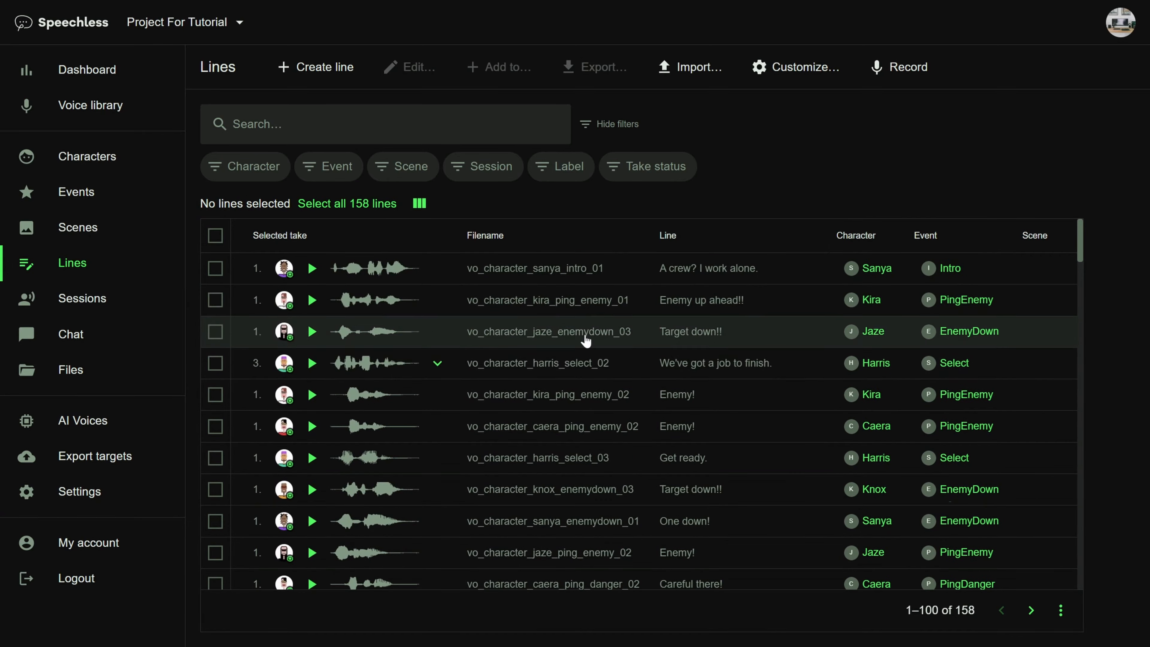
{"action": "left_click", "coordinate": [560, 182]}
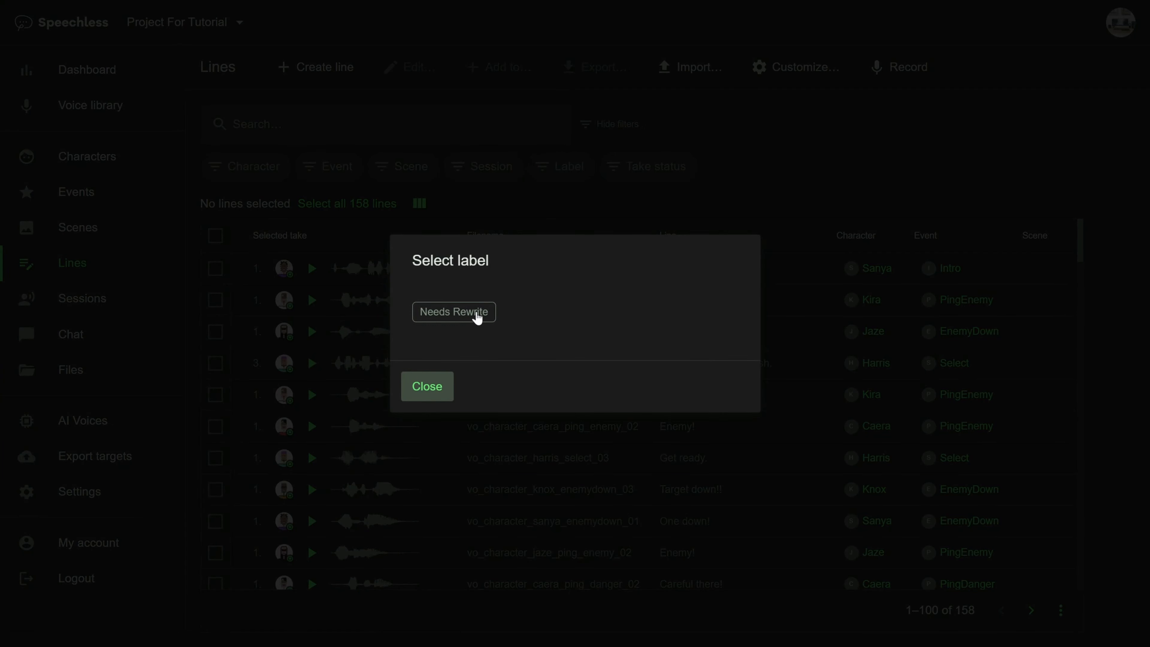
{"action": "left_click", "coordinate": [478, 316]}
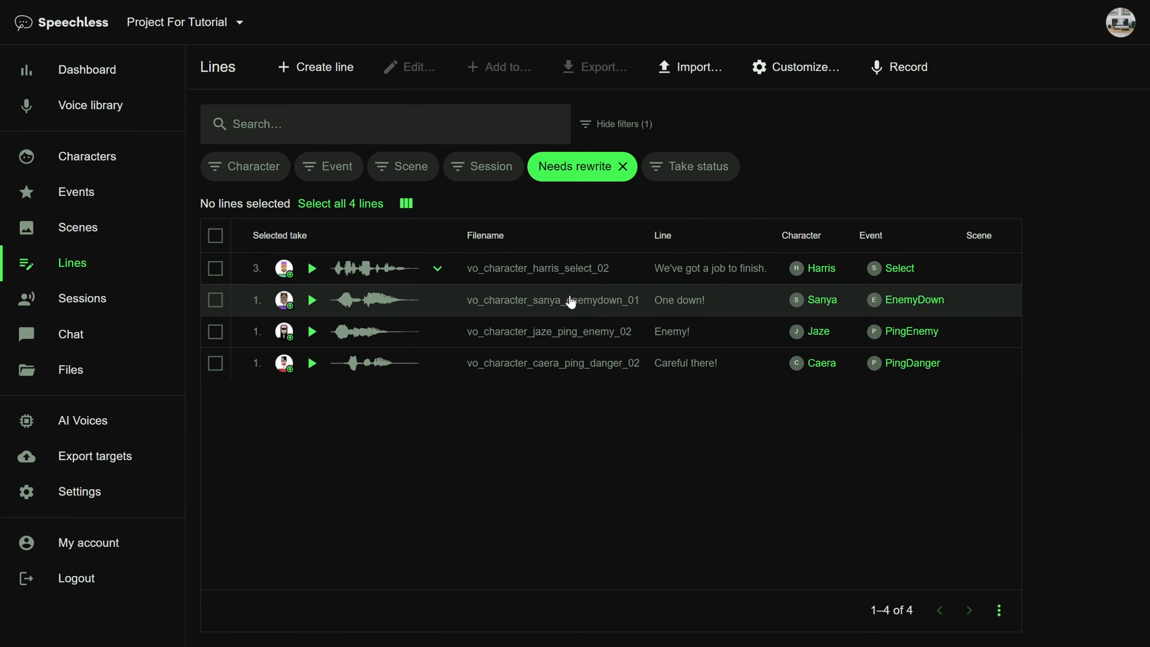
Remove the Needs Rewrite label from lines harris_select_02 and sanya_enemydown_01, and clear the label filter.
{"action": "left_click", "coordinate": [563, 275]}
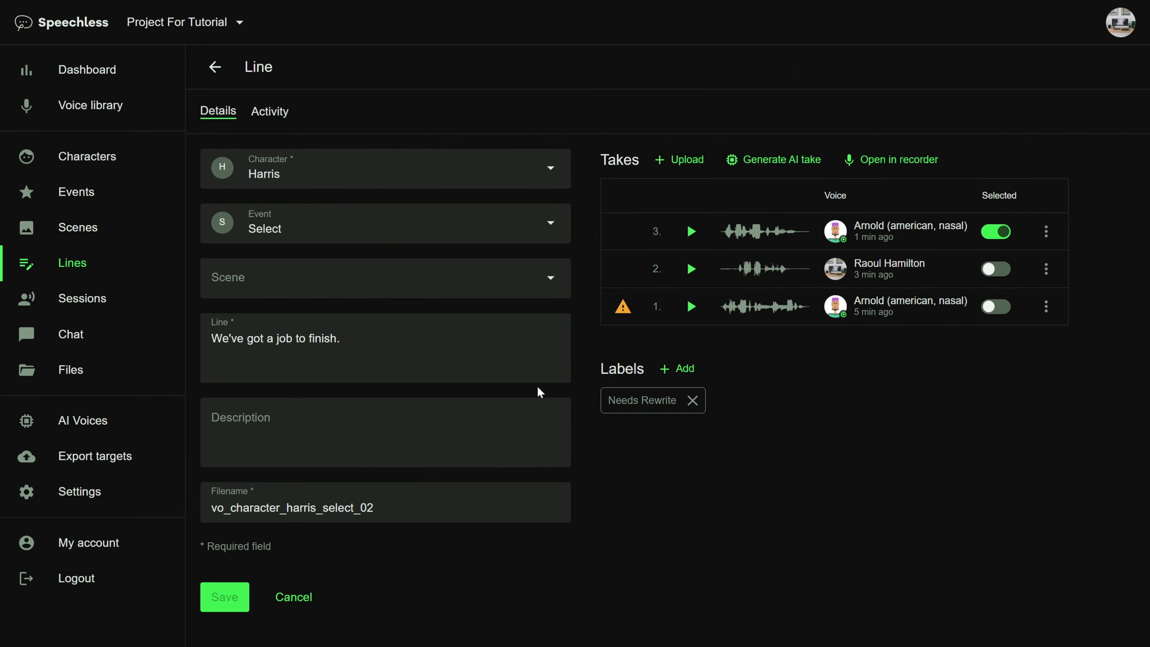
{"action": "left_click", "coordinate": [693, 400]}
{"action": "left_click", "coordinate": [215, 68]}
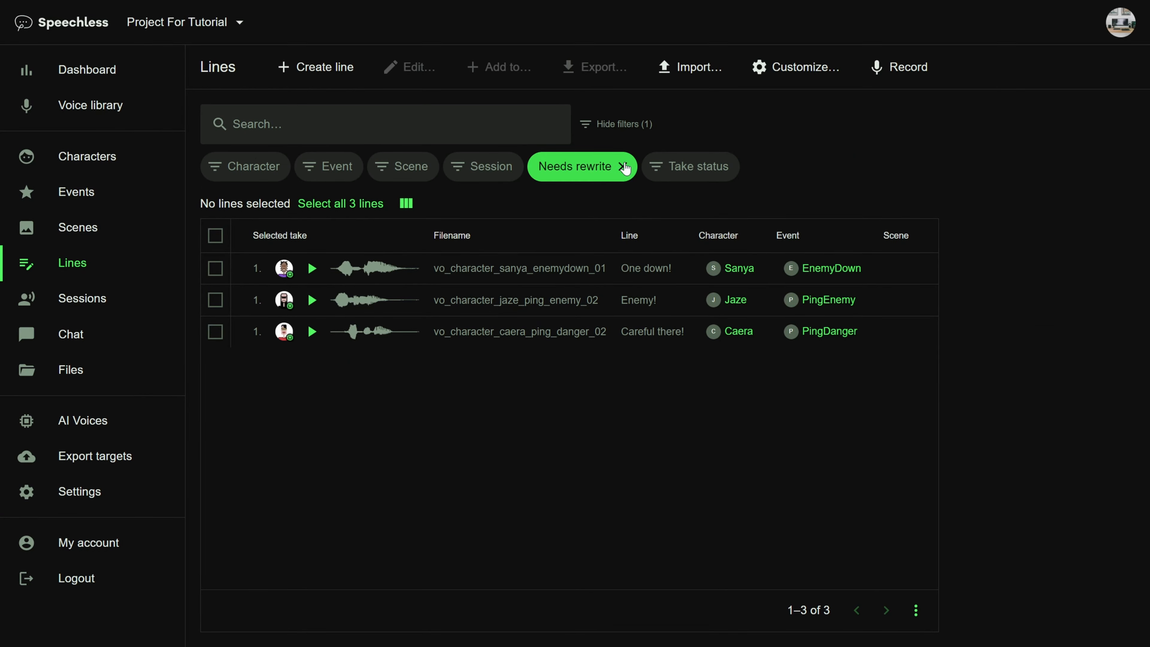
{"action": "left_click", "coordinate": [562, 272]}
{"action": "left_click", "coordinate": [693, 325]}
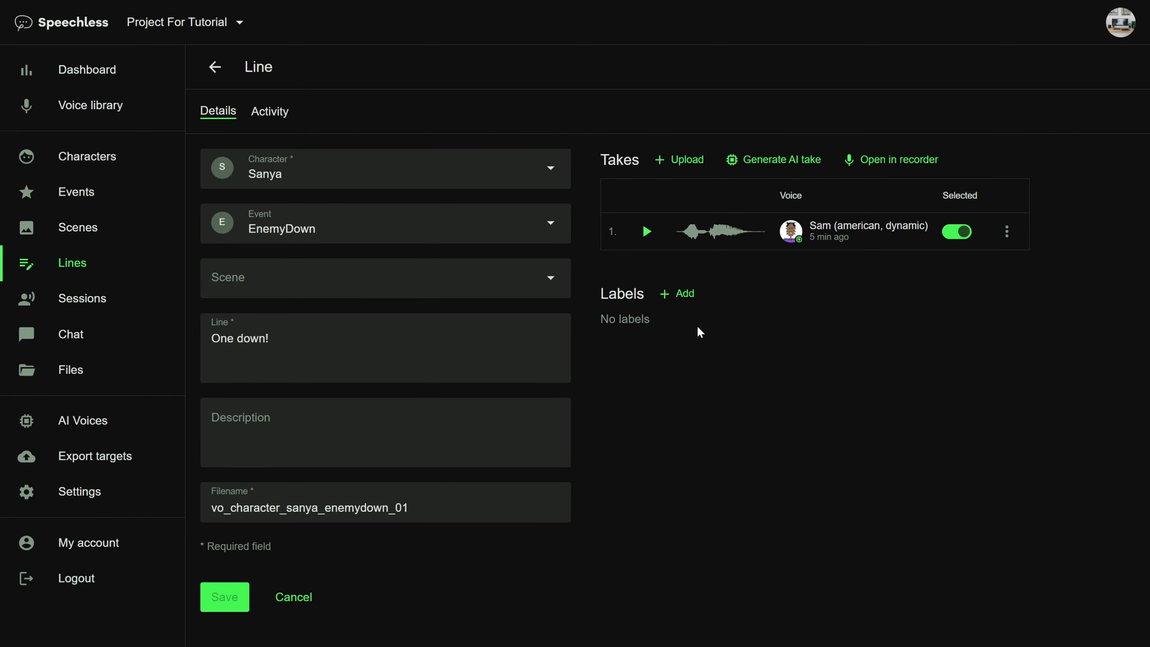
{"action": "left_click", "coordinate": [215, 67]}
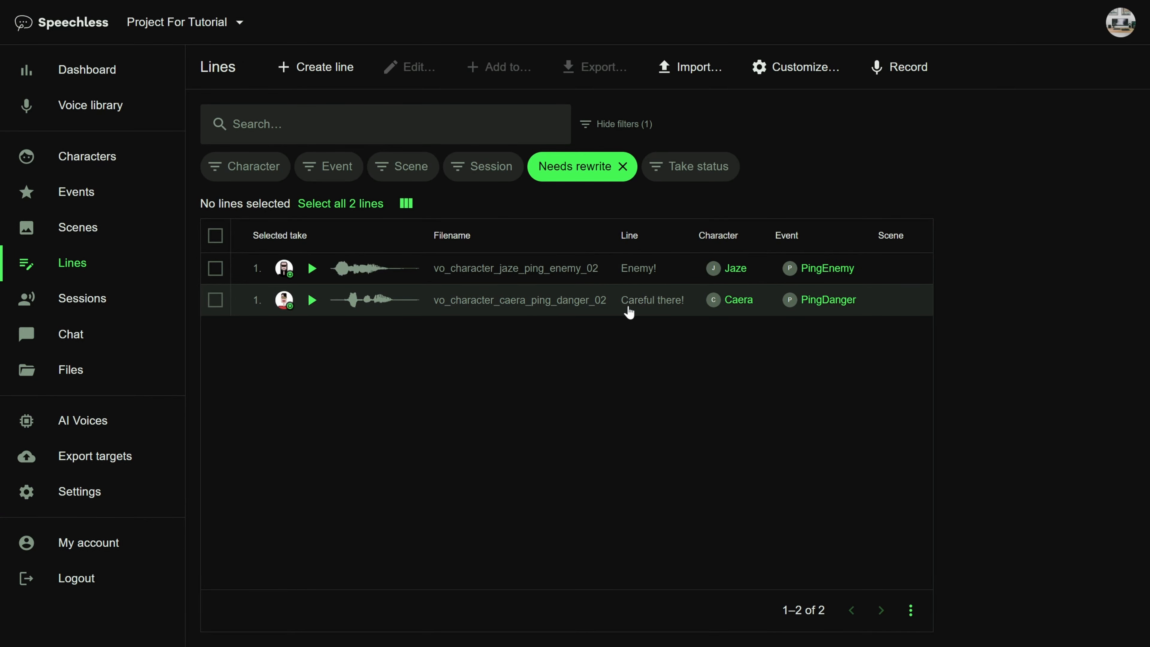
{"action": "left_click", "coordinate": [623, 166]}
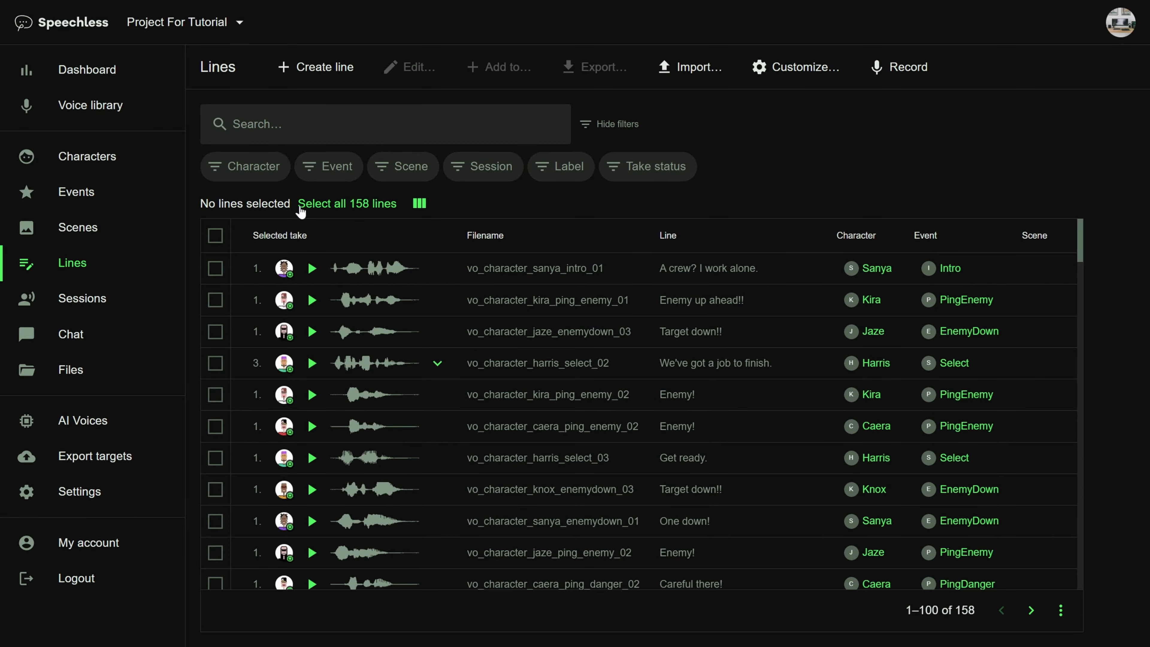
Filter the lines by the take status "Outdated selected take", and clear the filter.
{"action": "left_click", "coordinate": [634, 168]}
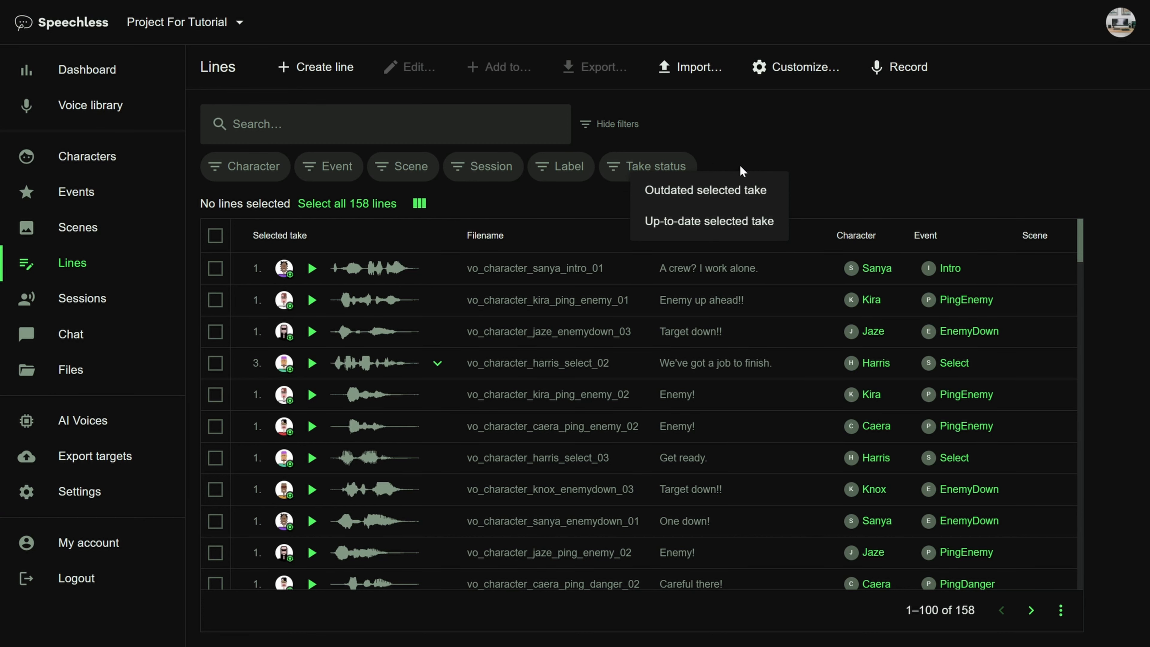
{"action": "left_click", "coordinate": [724, 190]}
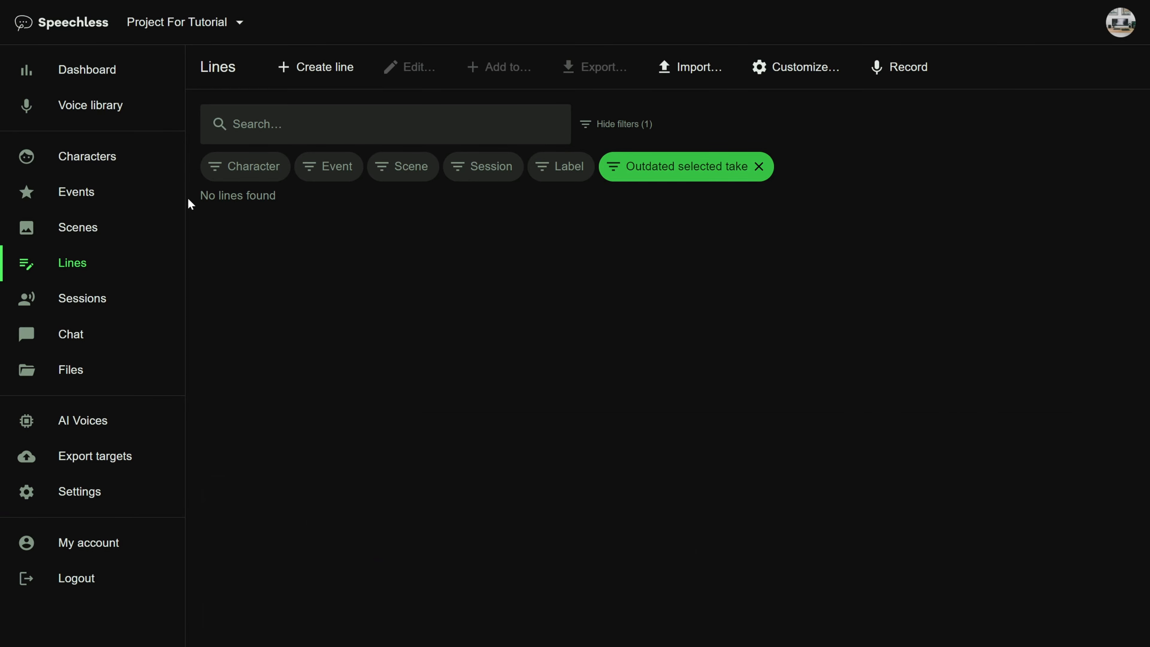
{"action": "left_click", "coordinate": [759, 166]}
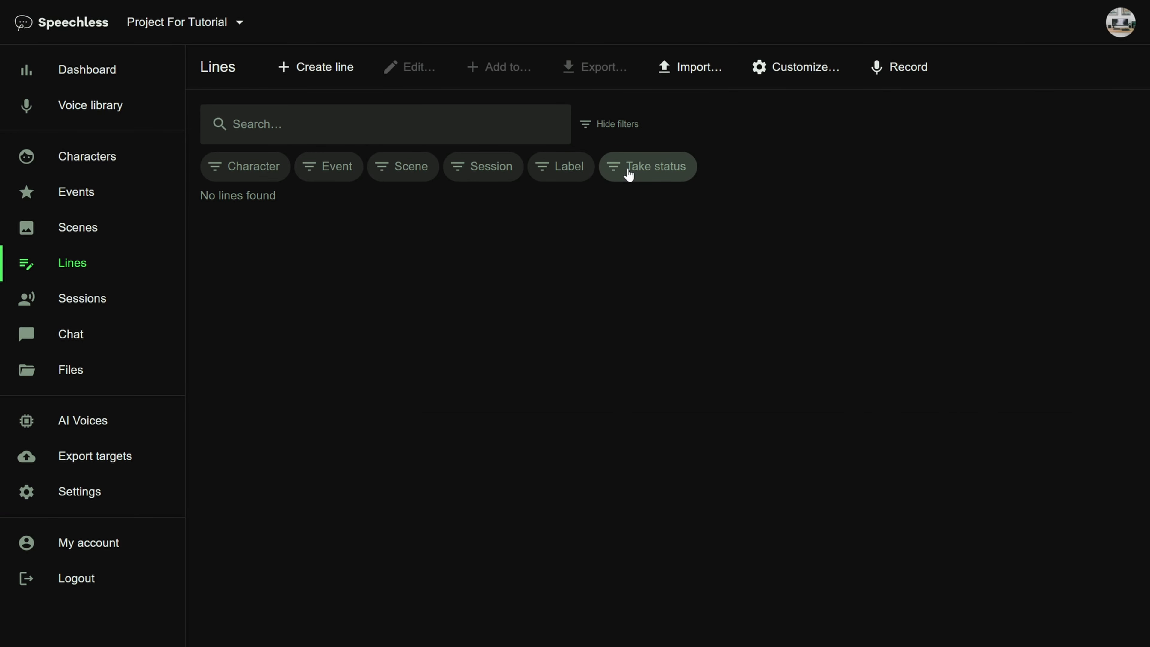
Make the outdated first Arnold take the selected take of line harris_select_02 and return to the lines list.
{"action": "left_click", "coordinate": [489, 364]}
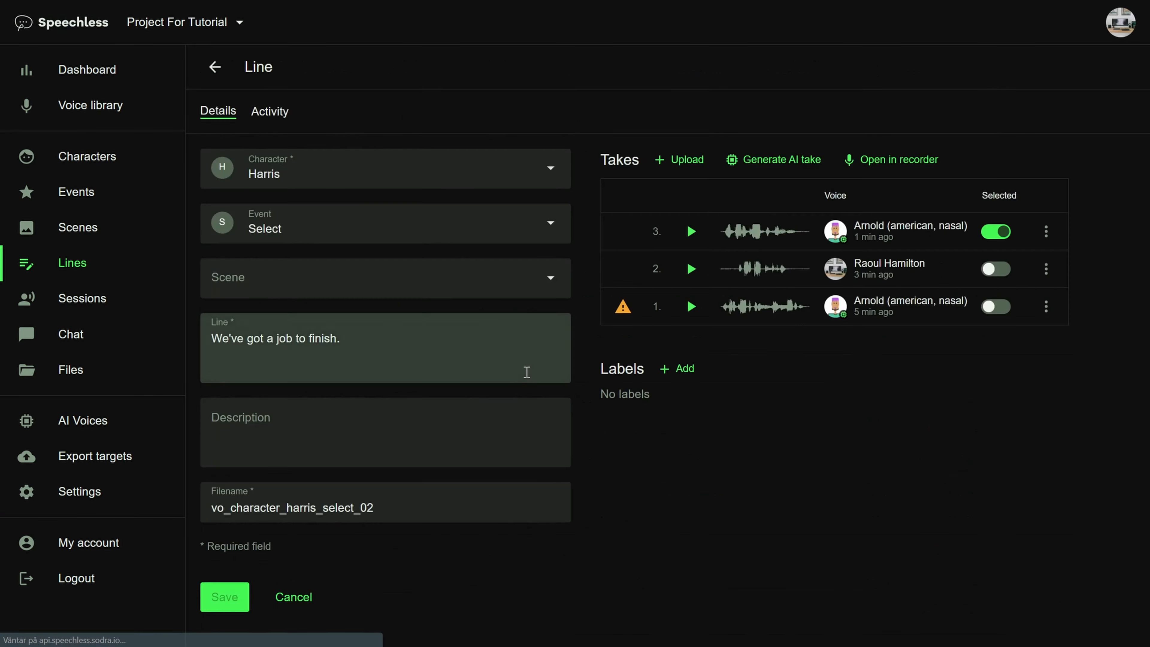
{"action": "left_click", "coordinate": [994, 307]}
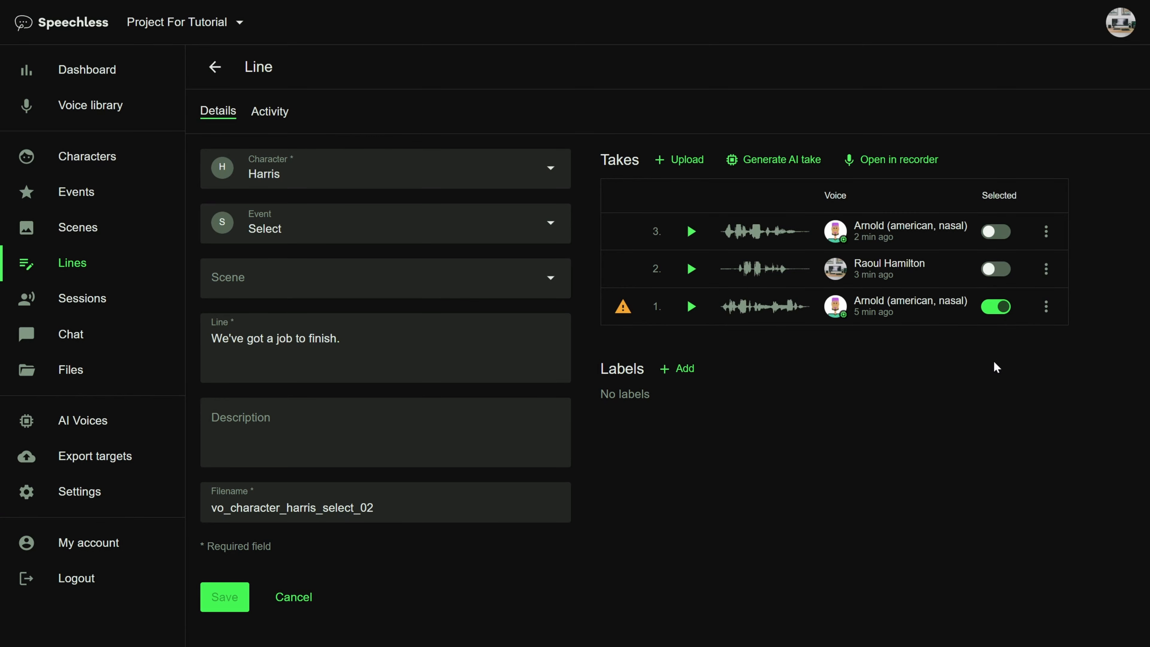
{"action": "left_click", "coordinate": [223, 595]}
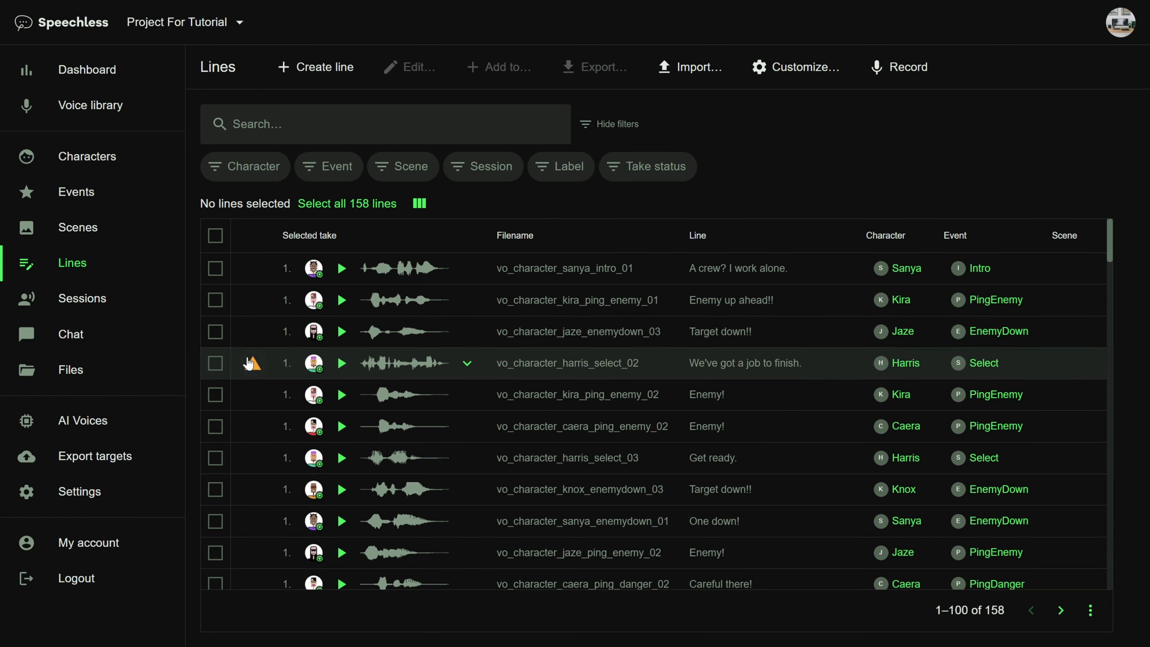
Check the lines list for outdated selected takes again using the take status filter, and clear the filter.
{"action": "left_click", "coordinate": [696, 169]}
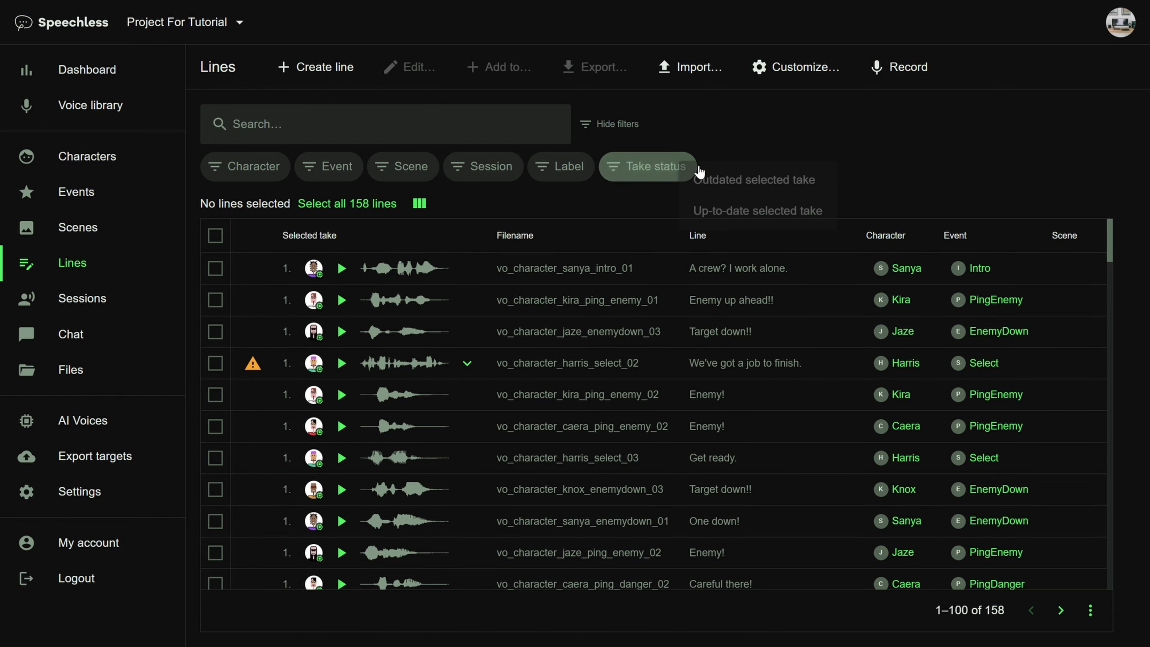
{"action": "left_click", "coordinate": [749, 183]}
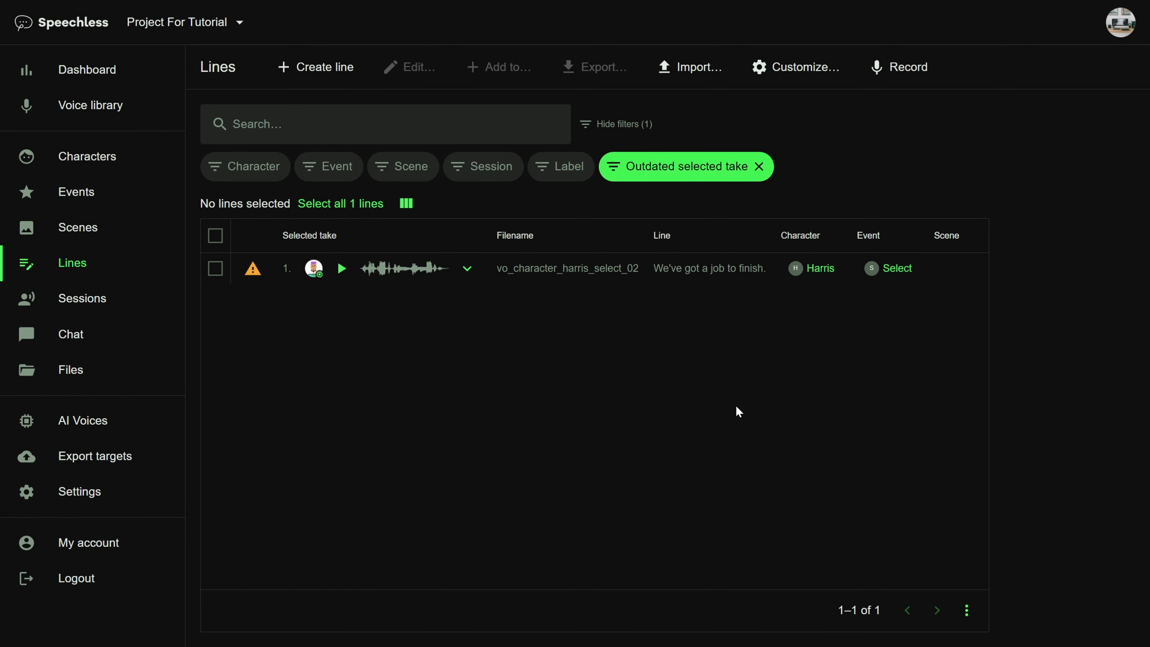
{"action": "left_click", "coordinate": [769, 167]}
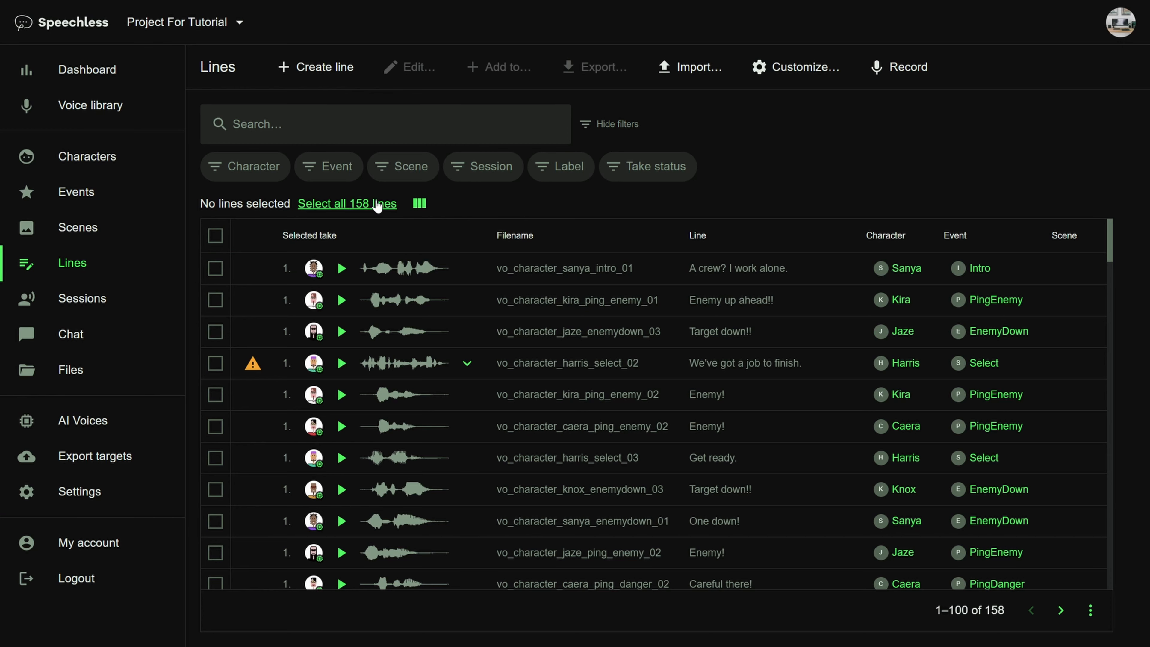
Select all 158 lines and start an audio file export covering all takes.
{"action": "left_click", "coordinate": [386, 206]}
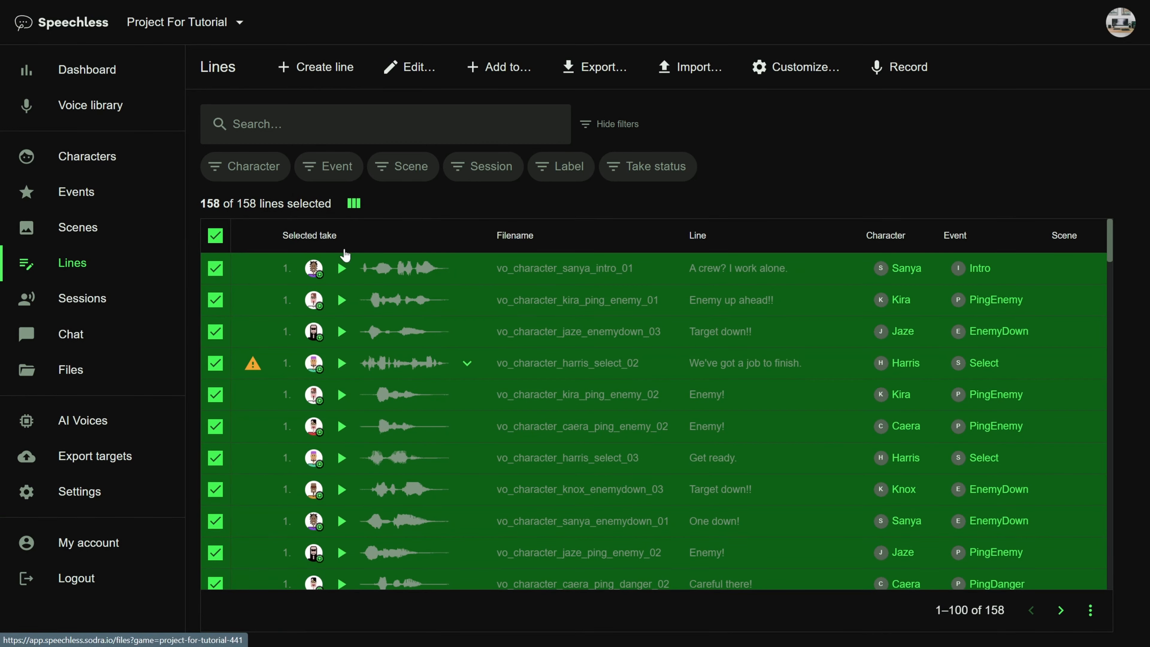
{"action": "left_click", "coordinate": [597, 68]}
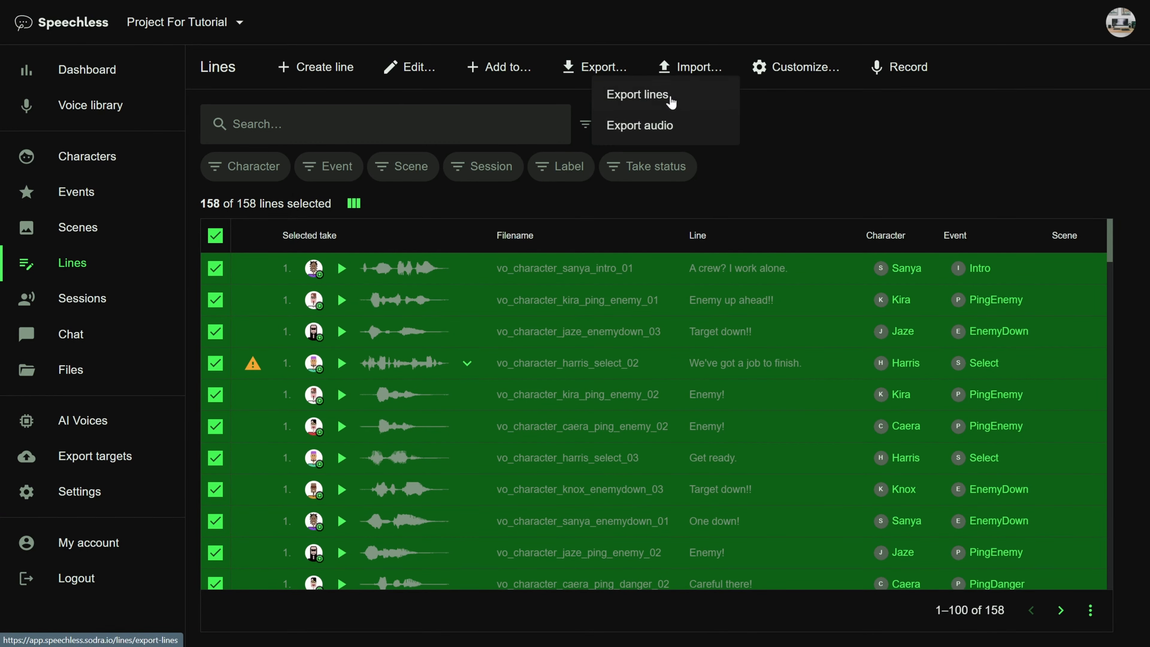
{"action": "left_click", "coordinate": [660, 129]}
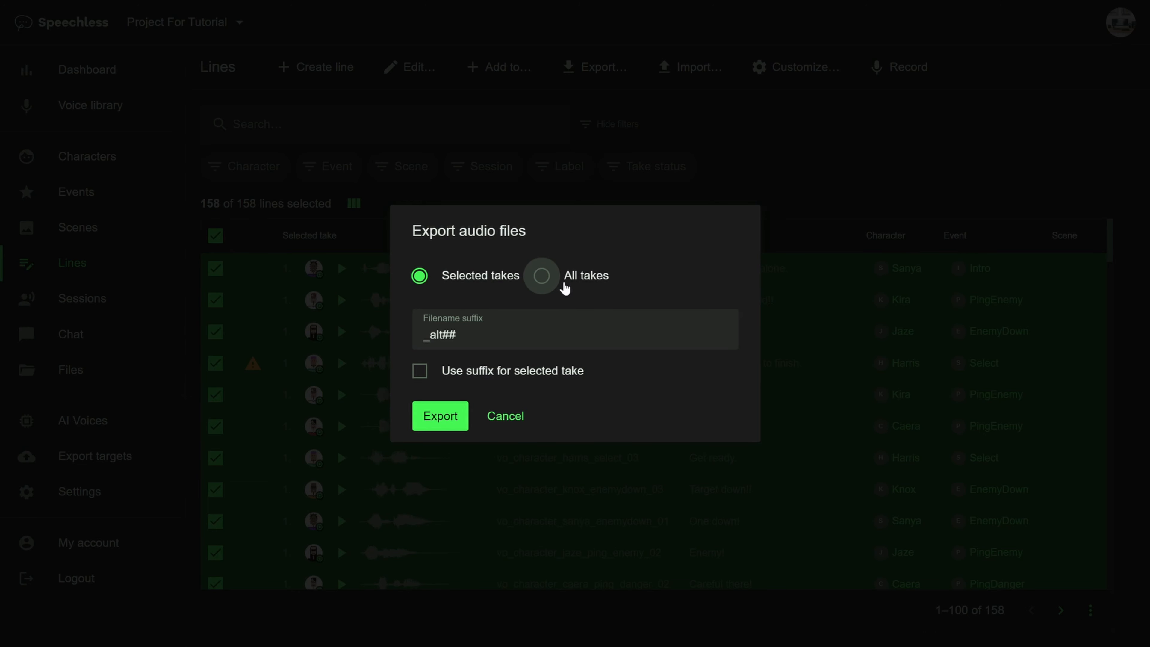
{"action": "left_click", "coordinate": [556, 283]}
Try applying the _alt## filename suffix to selected takes, and cancel the audio export and the line selection.
{"action": "left_click", "coordinate": [521, 346]}
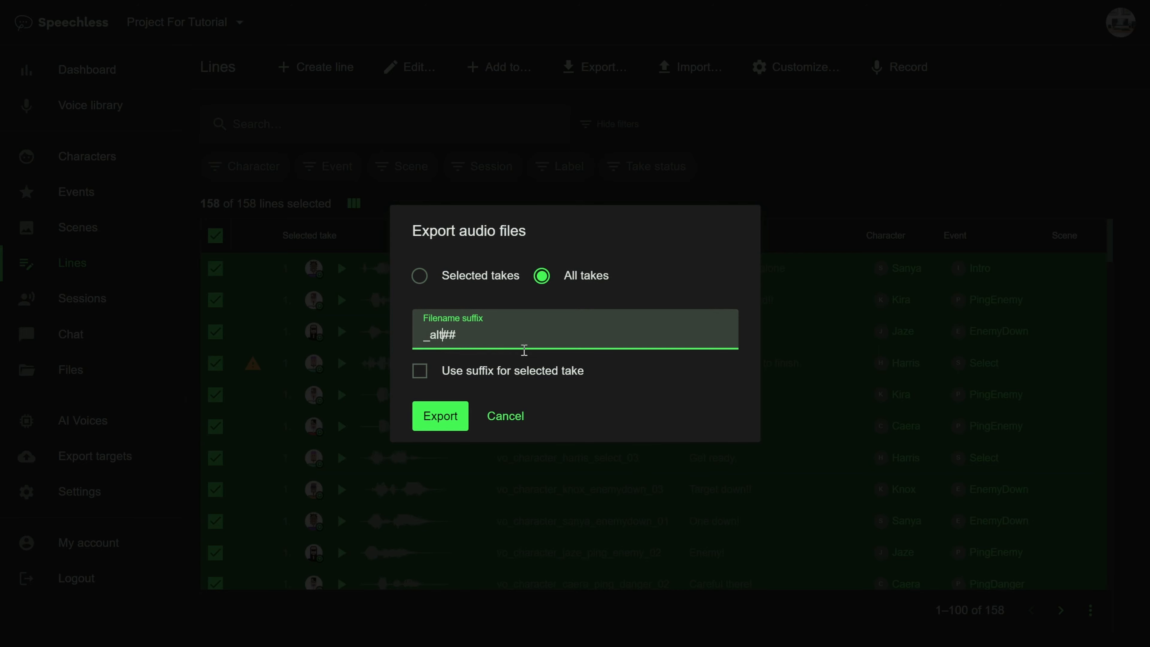
{"action": "key", "text": "shift+Left"}
{"action": "key", "text": "shift+Left"}
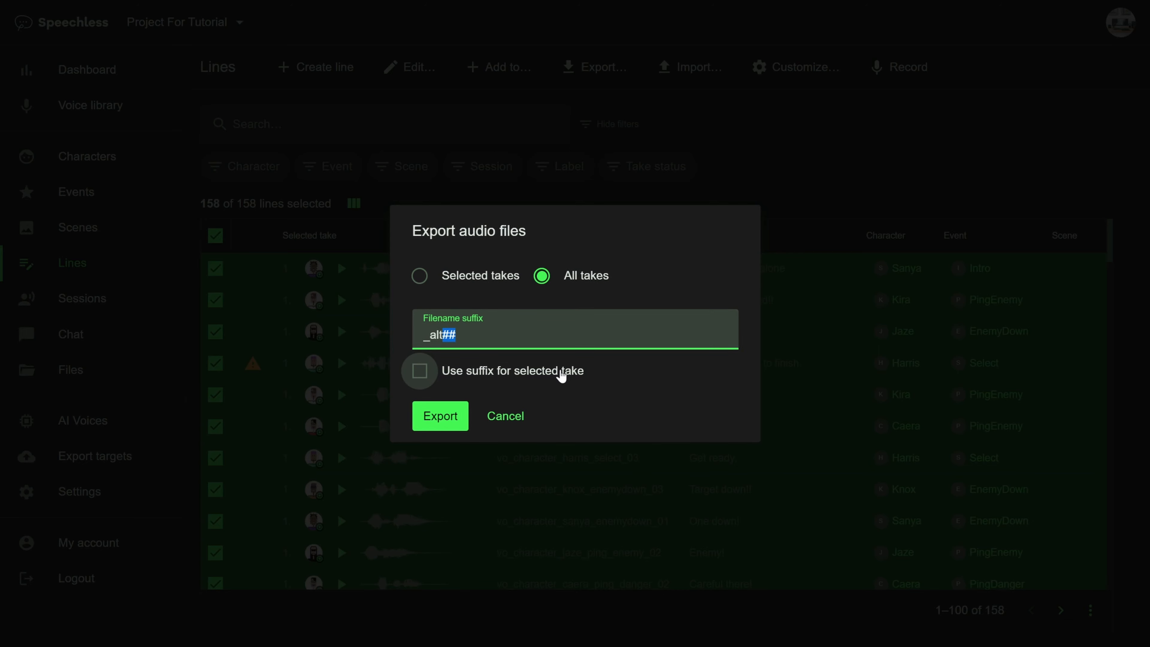
{"action": "key", "text": "Right"}
{"action": "key", "text": "shift+Left"}
{"action": "key", "text": "Right"}
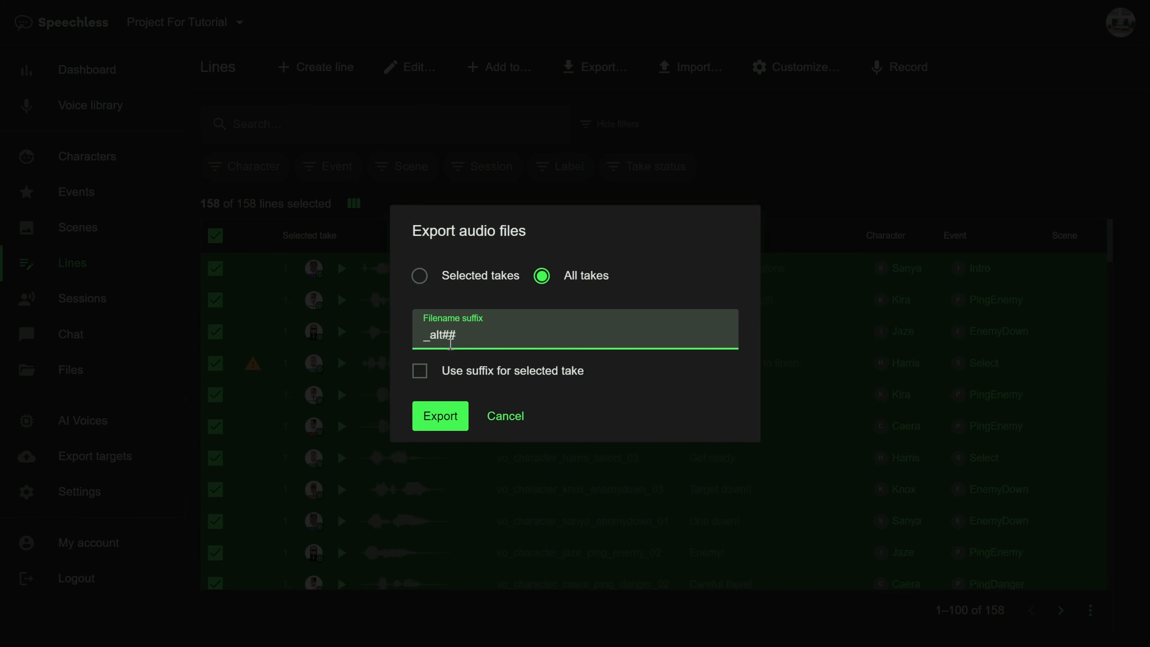
{"action": "key", "text": "Left"}
{"action": "key", "text": "Left"}
{"action": "left_click", "coordinate": [420, 375]}
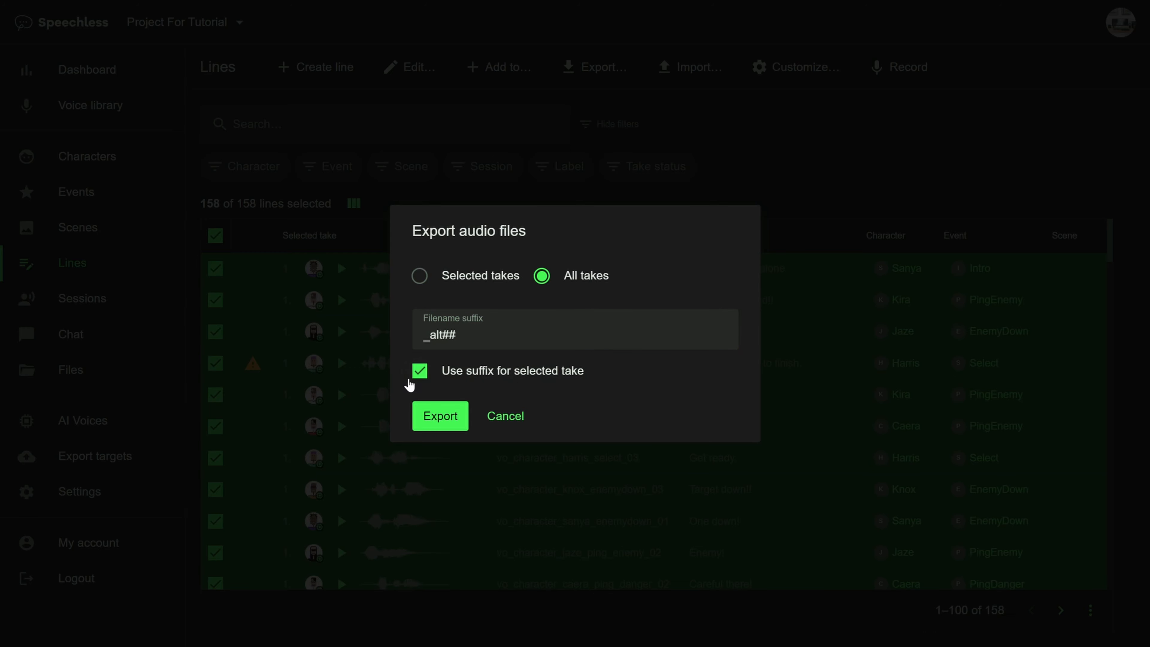
{"action": "left_click", "coordinate": [434, 381]}
{"action": "left_click", "coordinate": [453, 278]}
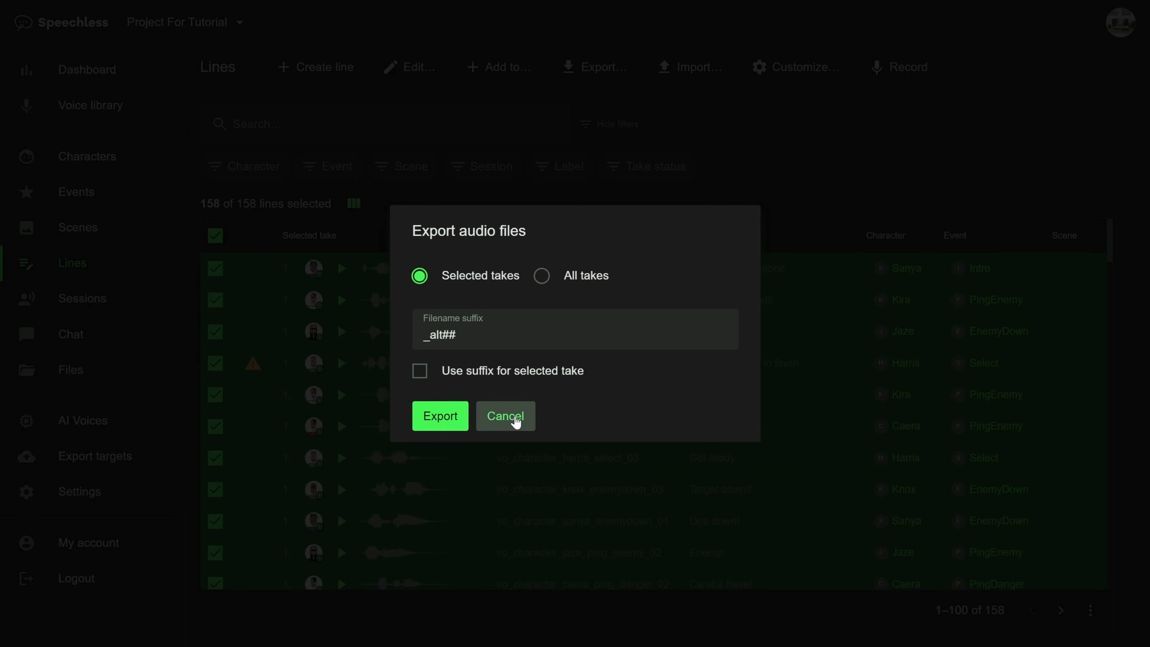
{"action": "left_click", "coordinate": [515, 420]}
{"action": "left_click", "coordinate": [206, 241]}
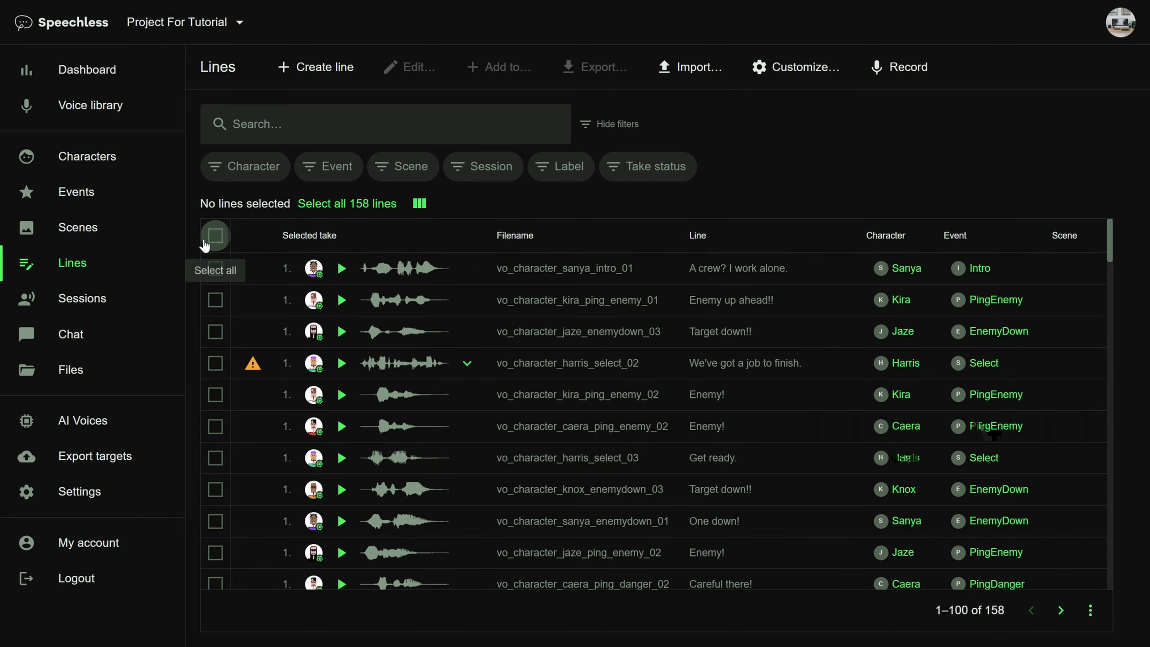
Start a new Google Drive export target and grant it access with the signed-in Google account.
{"action": "left_click", "coordinate": [85, 475]}
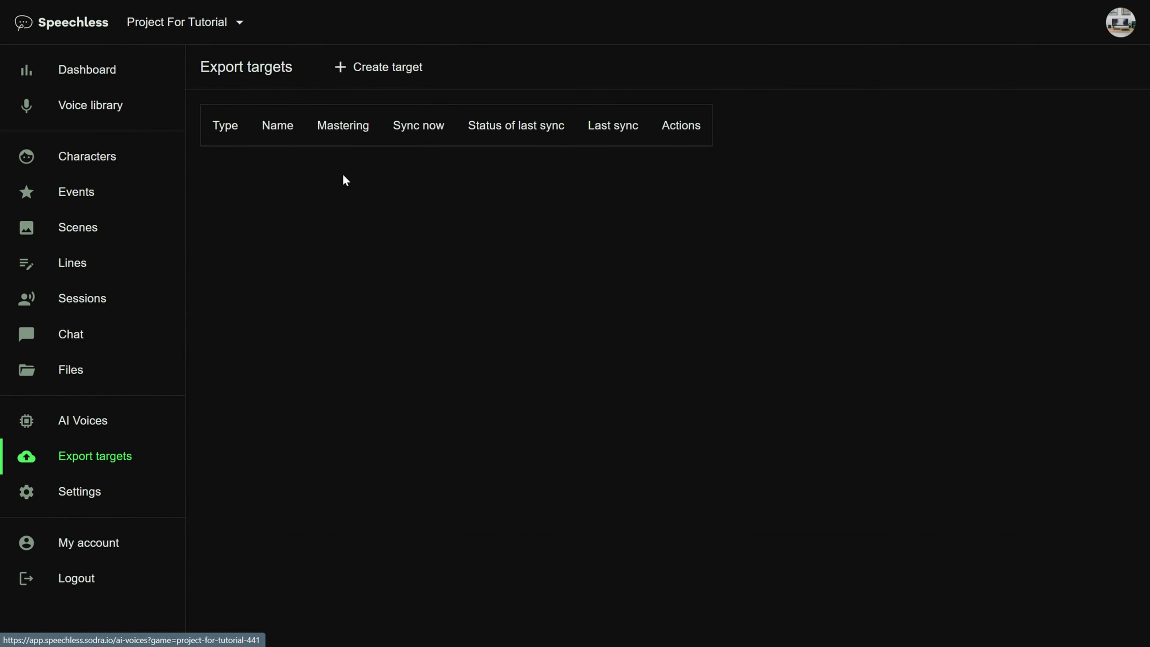
{"action": "left_click", "coordinate": [398, 67]}
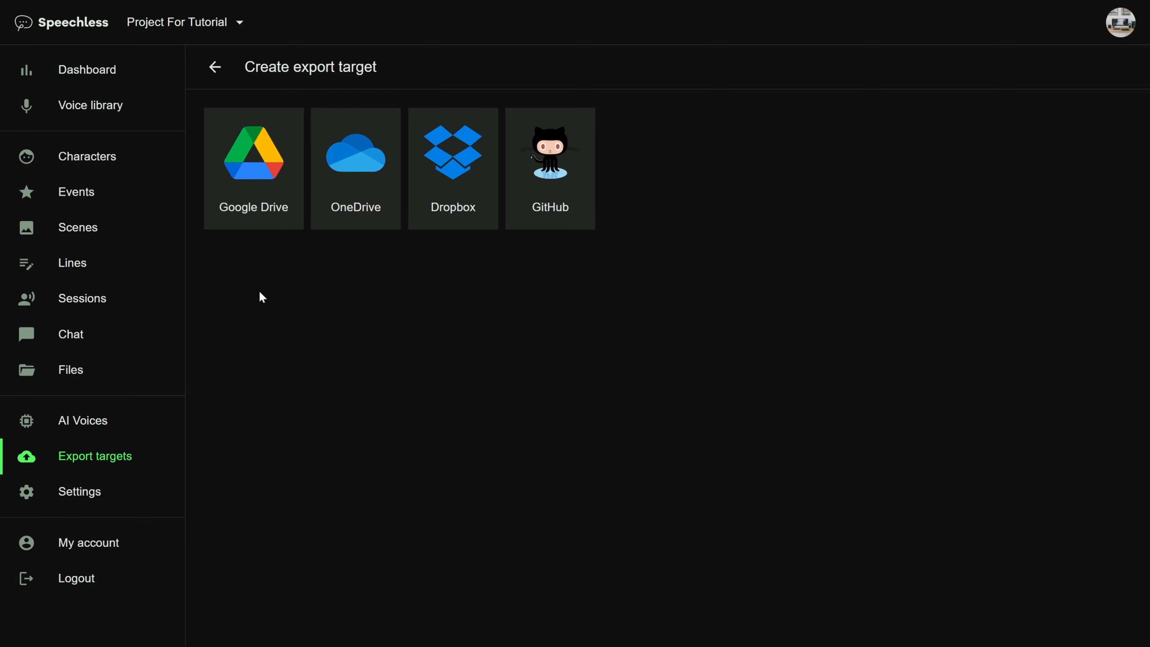
{"action": "left_click", "coordinate": [242, 152]}
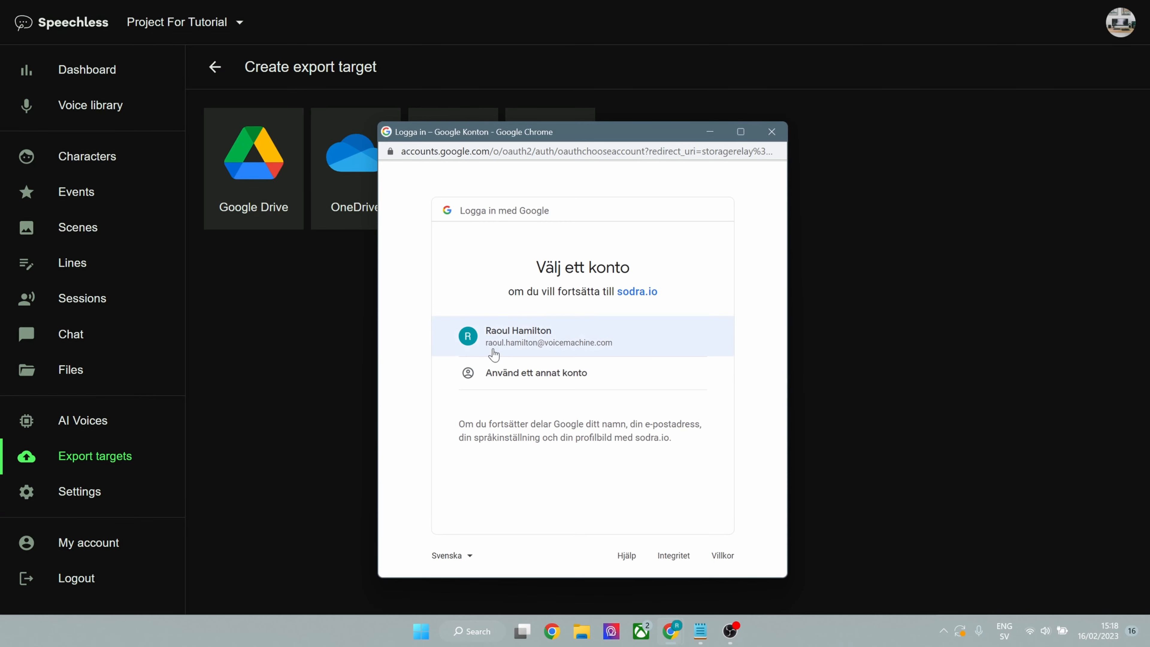
{"action": "left_click", "coordinate": [494, 355]}
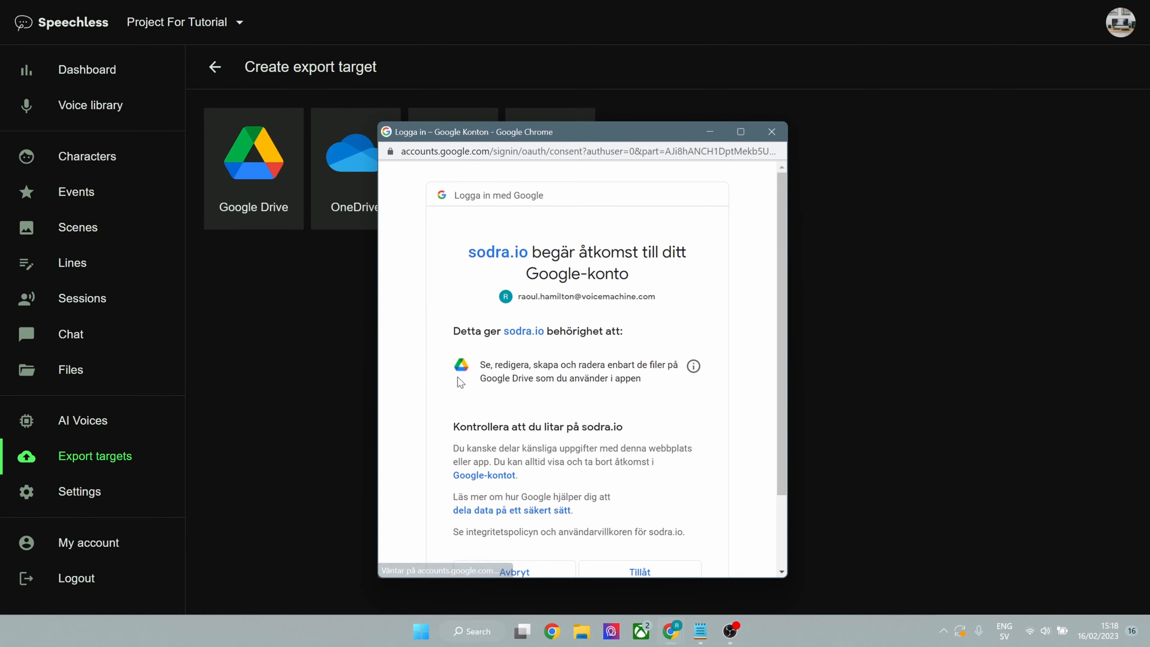
{"action": "scroll", "coordinate": [461, 383], "scroll_direction": "down", "scroll_amount": 1}
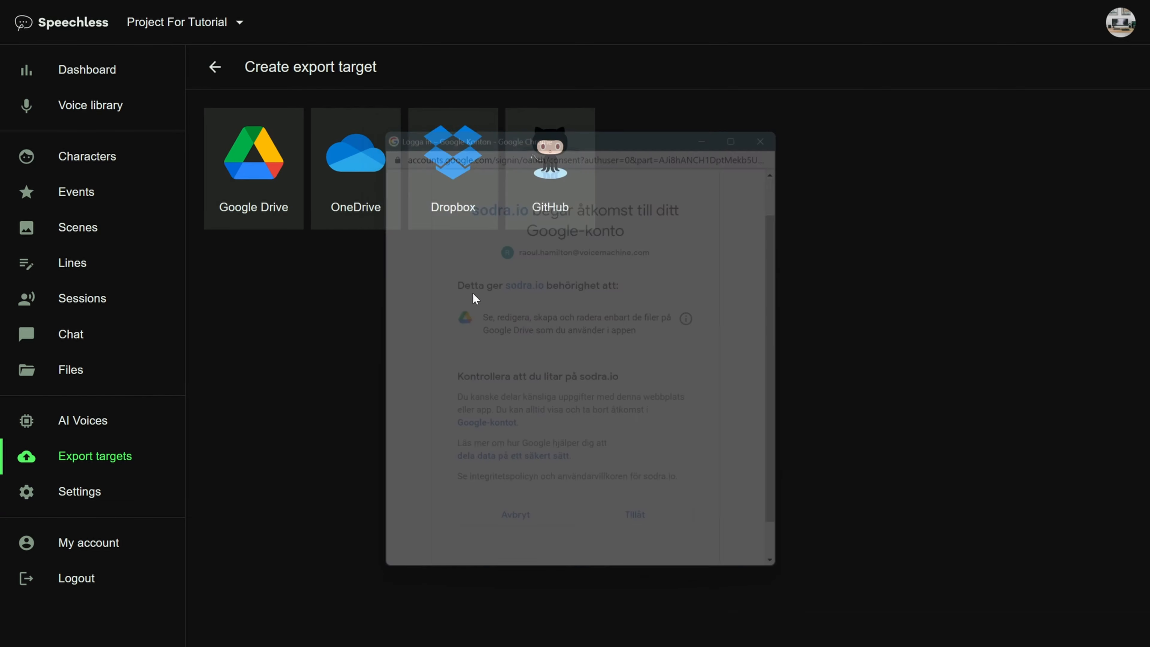
Name the export target Export Test Wav and enable Auto sync (beta), leaving mastering off.
{"action": "left_click", "coordinate": [300, 122]}
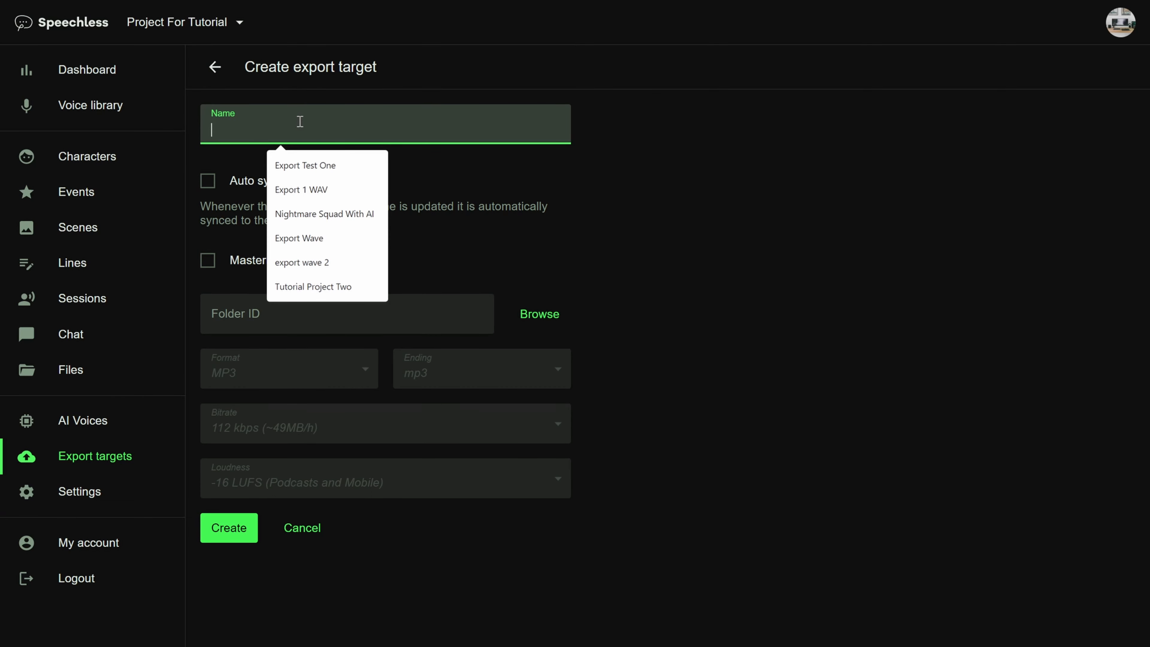
{"action": "type", "text": "Export Test Wav"}
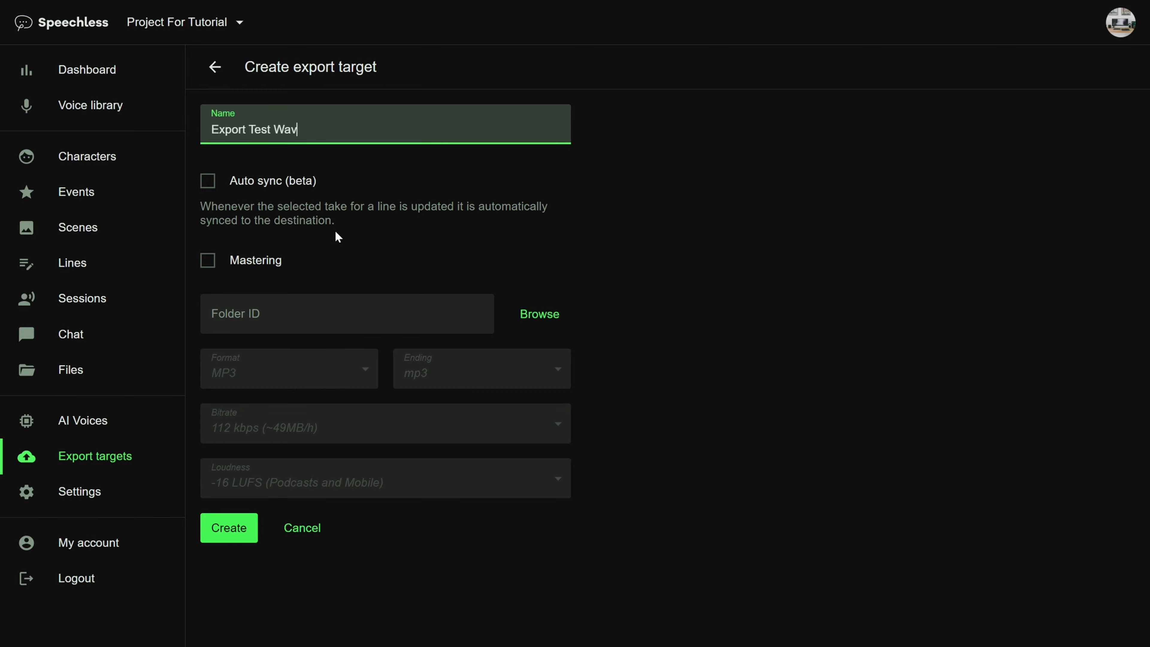
{"action": "left_click", "coordinate": [207, 181]}
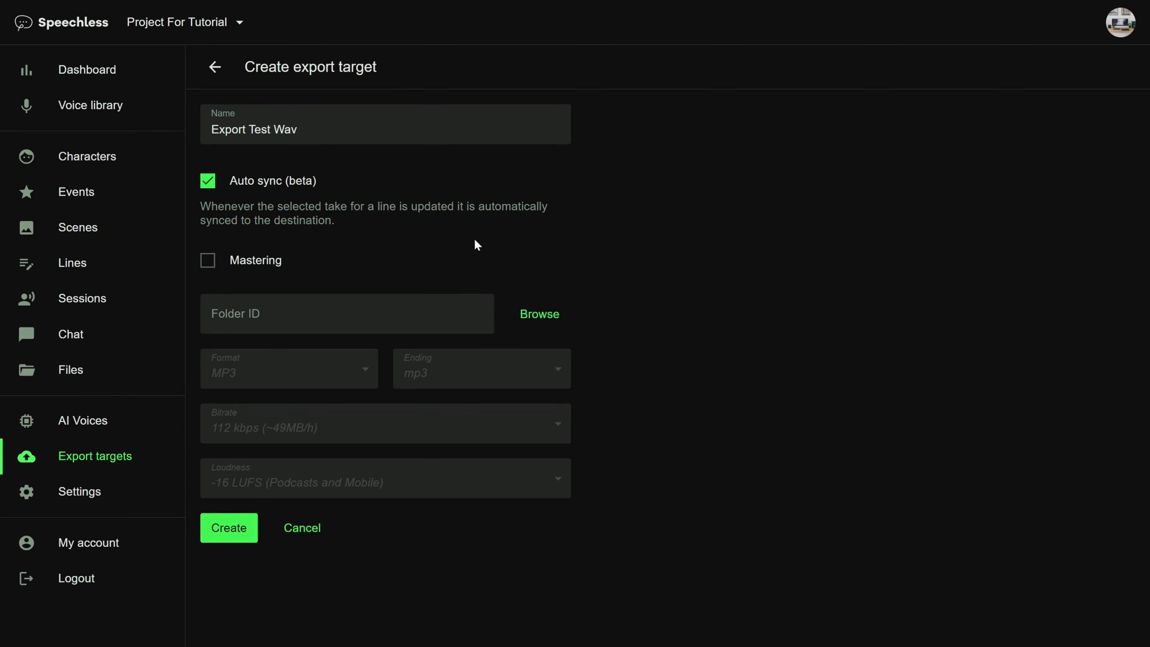
{"action": "left_click", "coordinate": [209, 261]}
{"action": "left_click", "coordinate": [209, 261]}
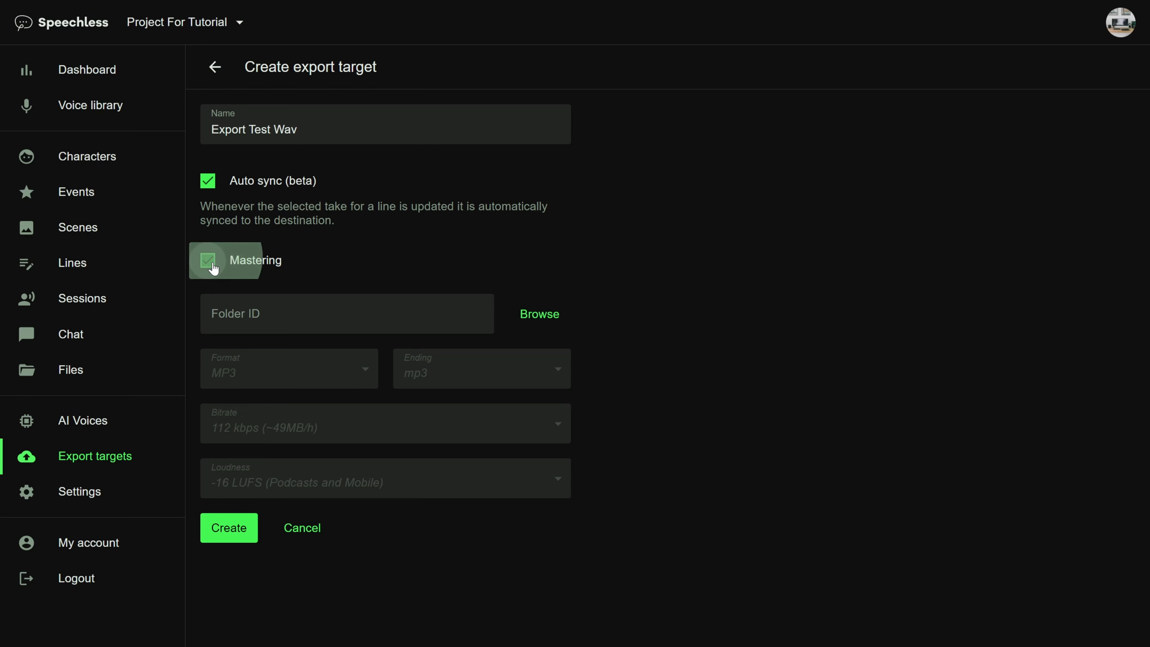
Choose the destination folder in My Drive, and enable mastering with the WAV 24-bit PCM format.
{"action": "left_click", "coordinate": [541, 316]}
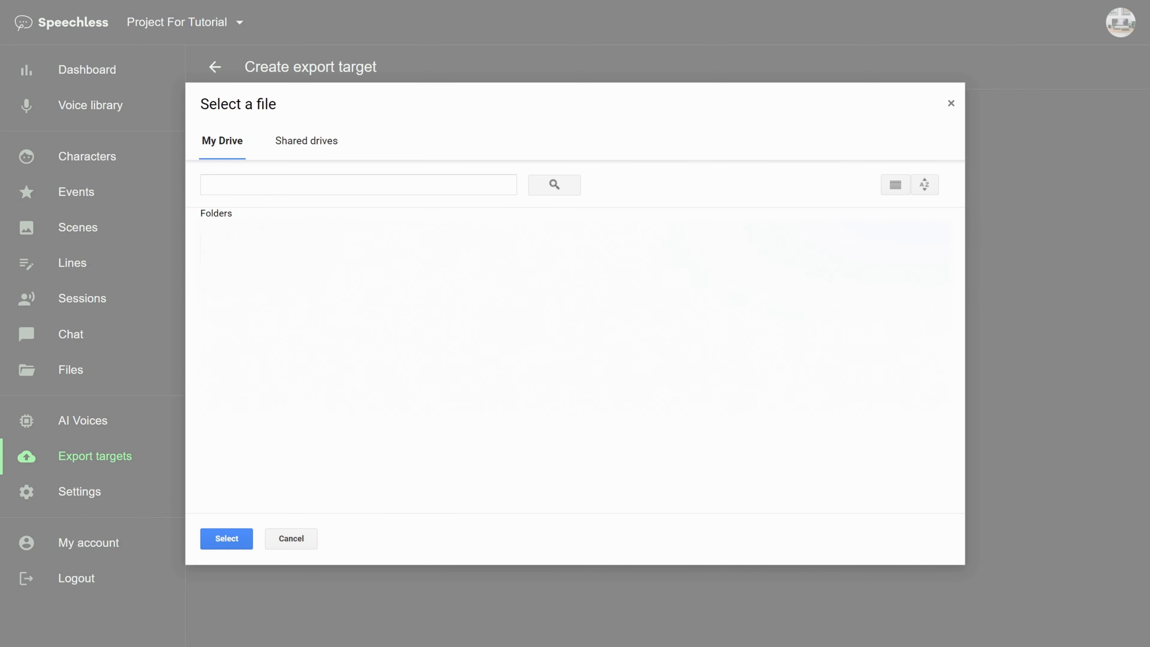
{"action": "left_click", "coordinate": [226, 538]}
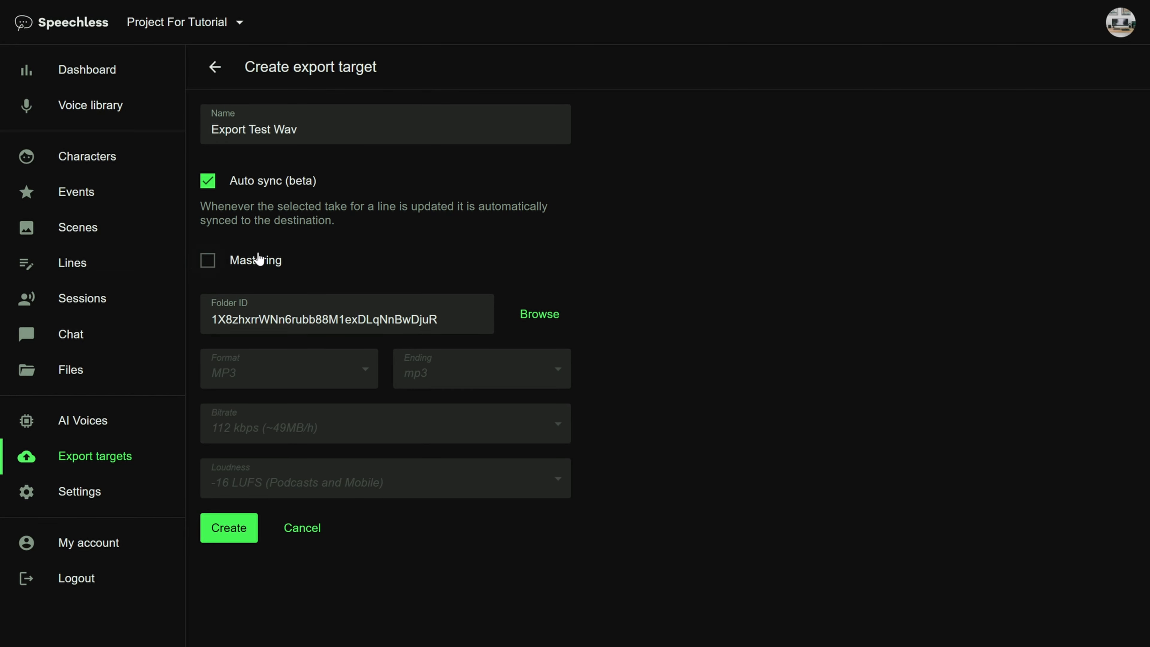
{"action": "left_click", "coordinate": [246, 262]}
{"action": "left_click", "coordinate": [308, 376]}
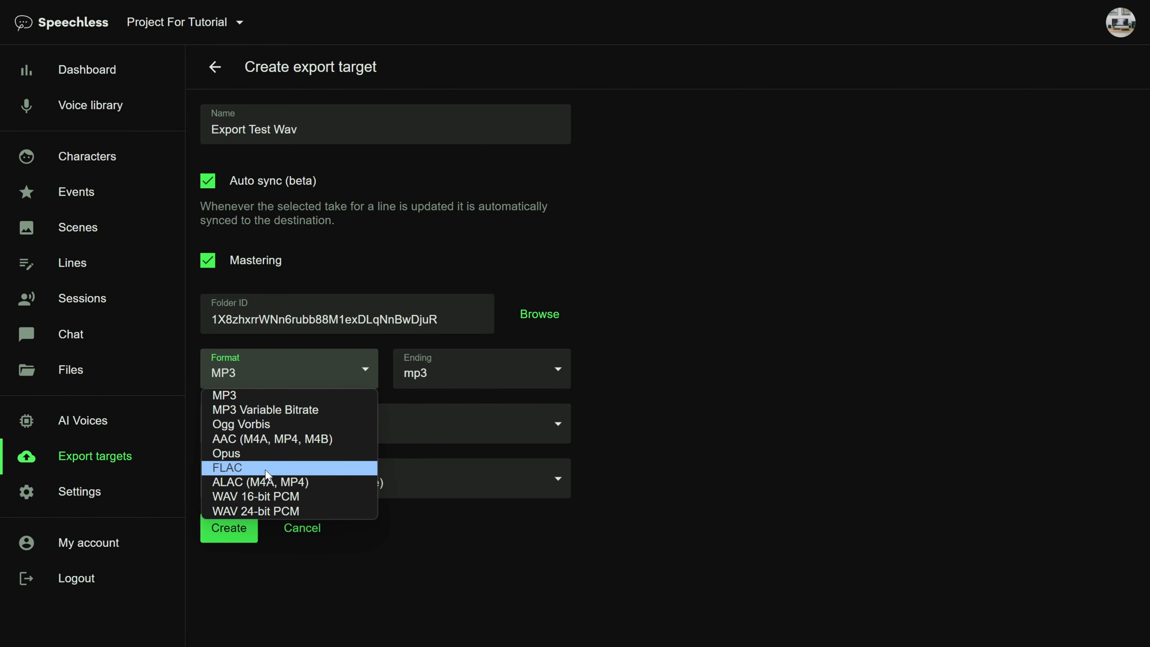
{"action": "left_click", "coordinate": [266, 508]}
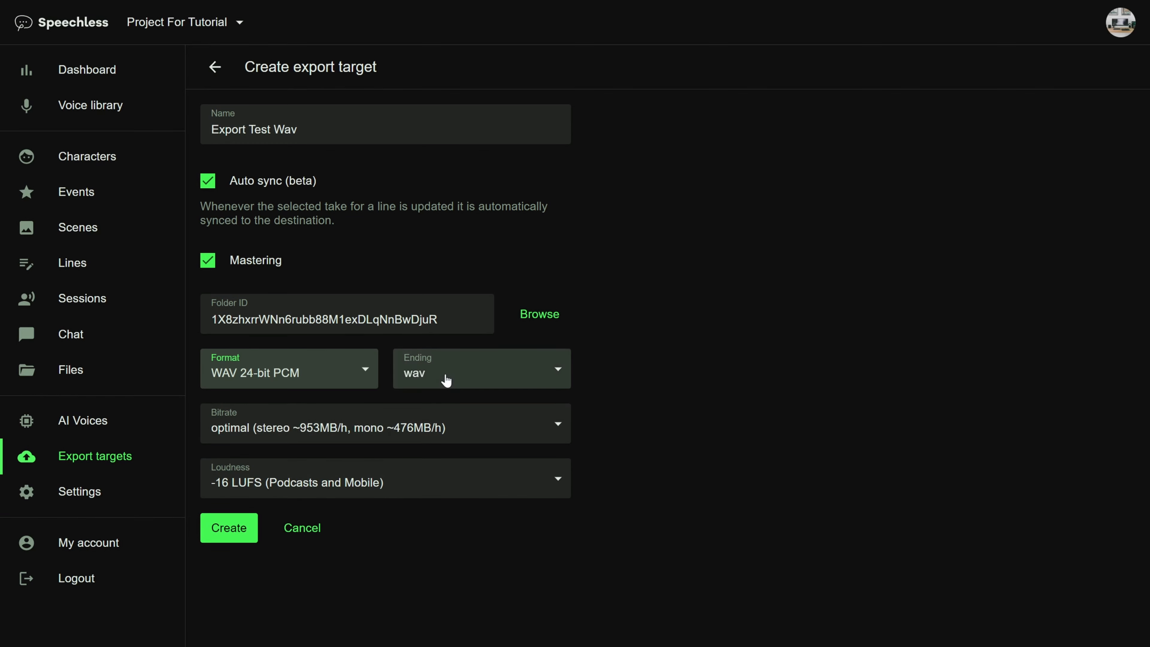
Set the loudness to -20 LUFS and create the export target.
{"action": "left_click", "coordinate": [364, 491]}
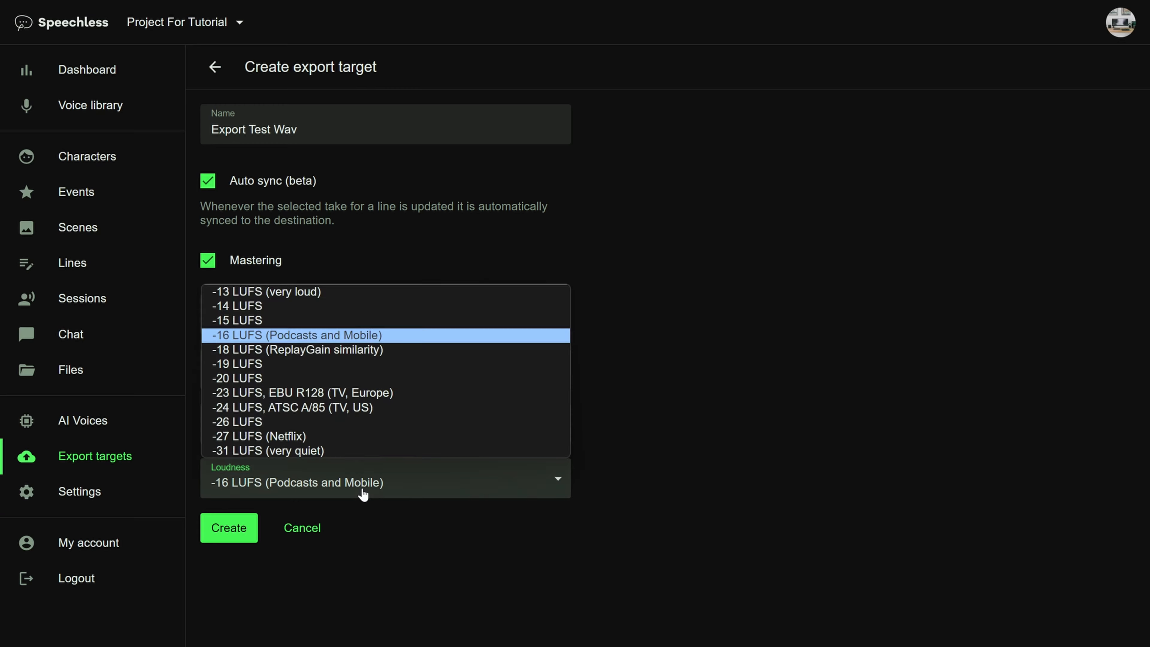
{"action": "left_click", "coordinate": [292, 374]}
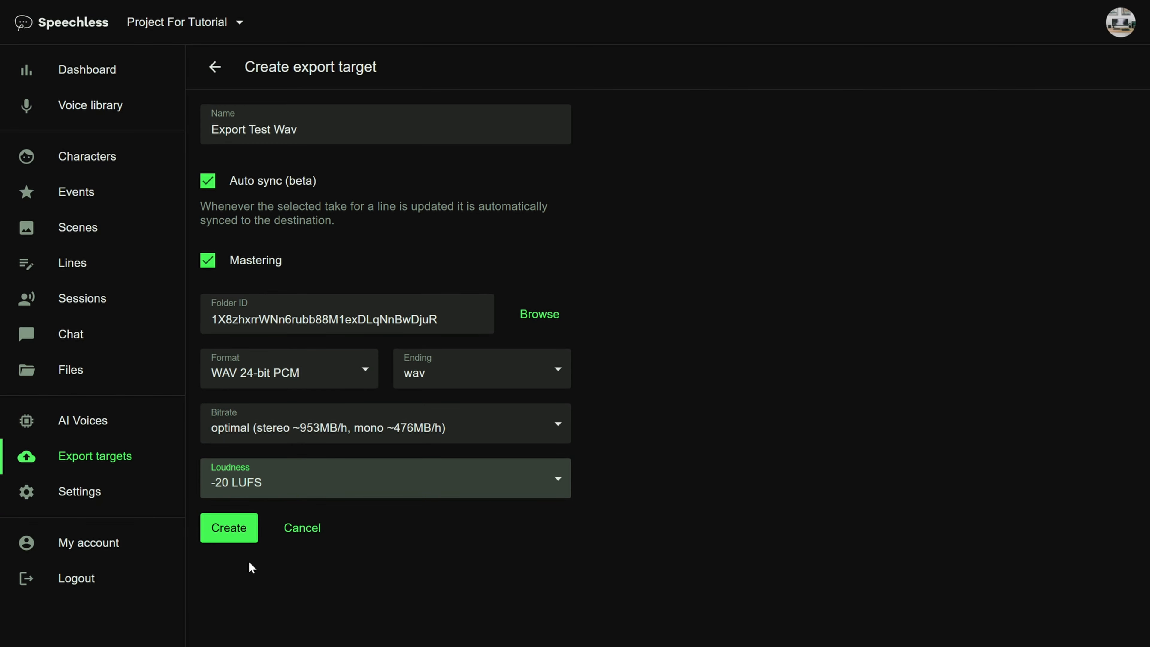
{"action": "left_click", "coordinate": [243, 542]}
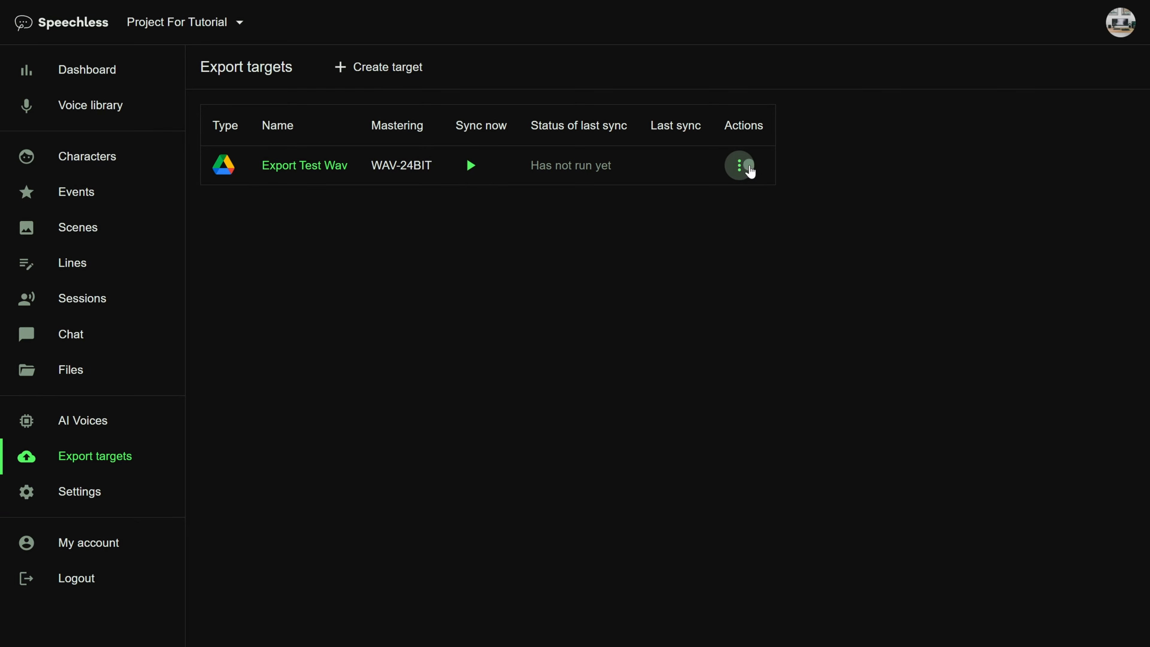
{"action": "left_click", "coordinate": [739, 166]}
{"action": "left_click", "coordinate": [315, 221]}
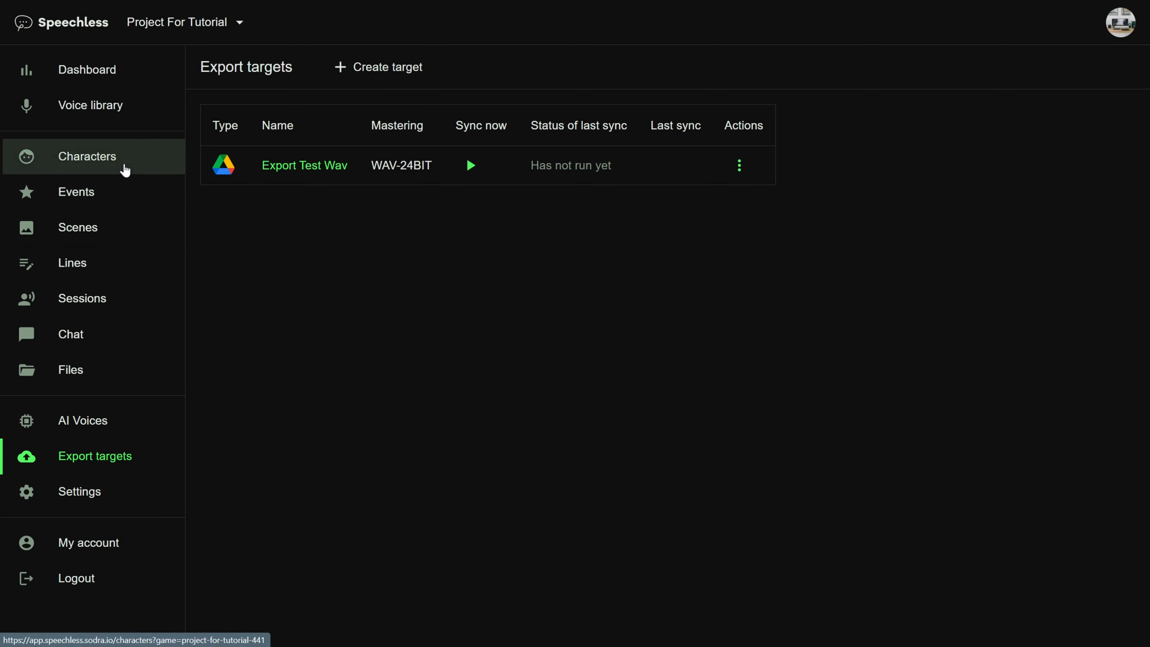
{"action": "left_click", "coordinate": [112, 268]}
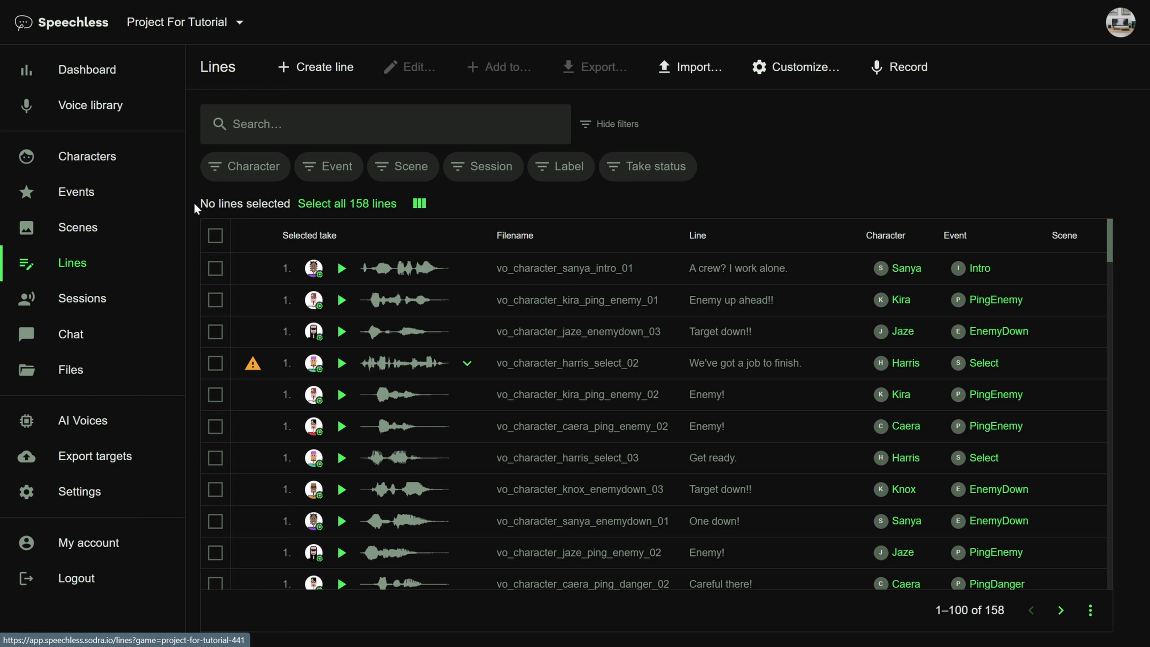
Open the character Caera and start a new audition line with the text "Enemy over there!".
{"action": "left_click", "coordinate": [127, 173]}
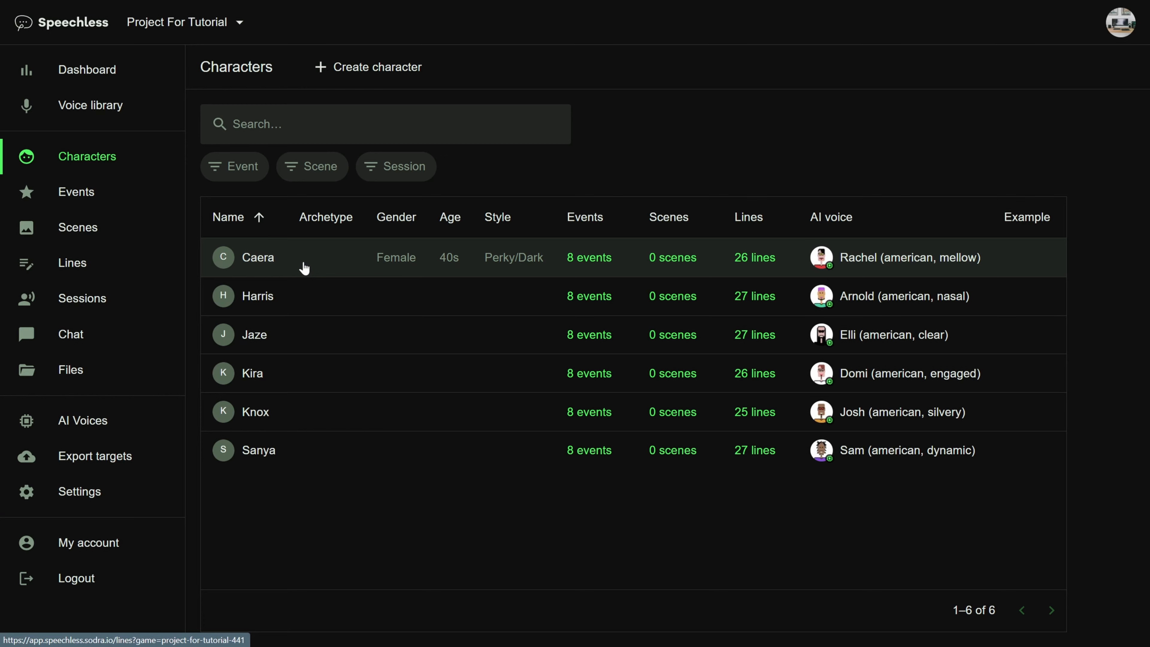
{"action": "left_click", "coordinate": [304, 268]}
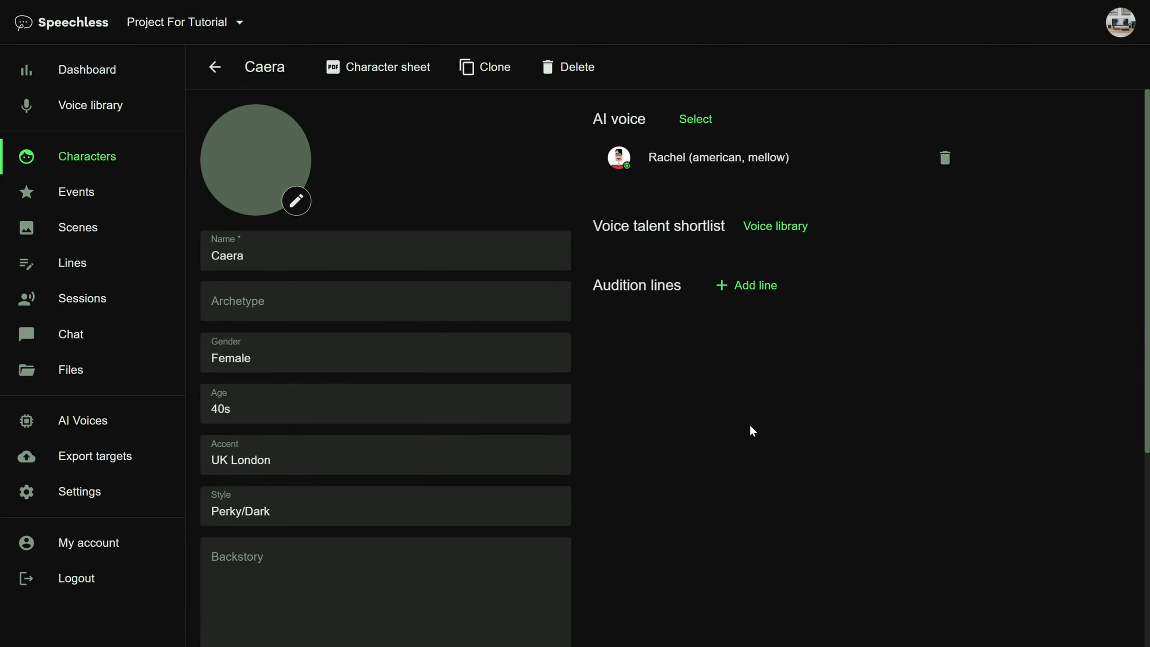
{"action": "left_click", "coordinate": [742, 287]}
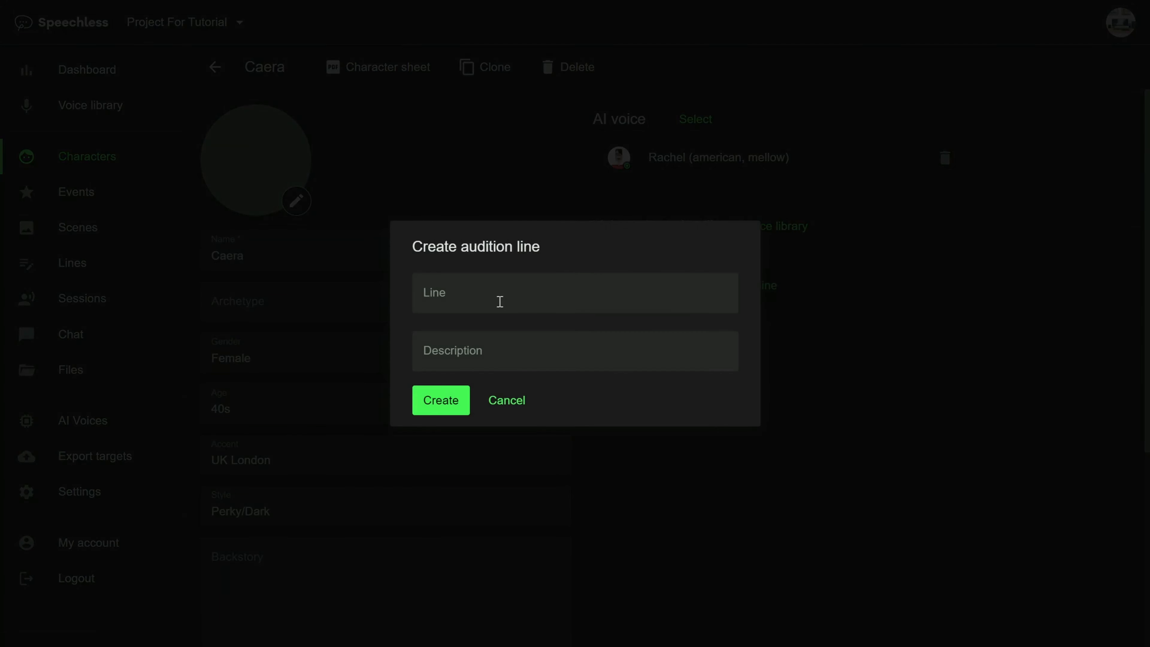
{"action": "type", "text": "e"}
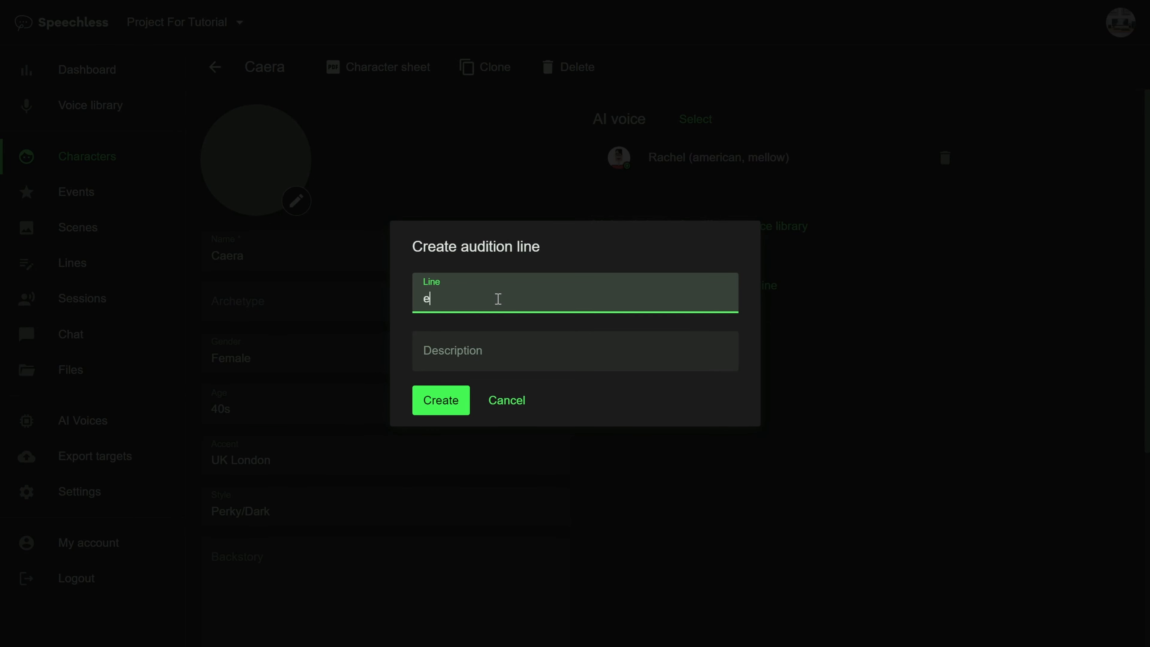
{"action": "type", "text": "nemy over there!"}
{"action": "left_click", "coordinate": [429, 298]}
{"action": "key", "text": "BackSpace"}
{"action": "type", "text": "E"}
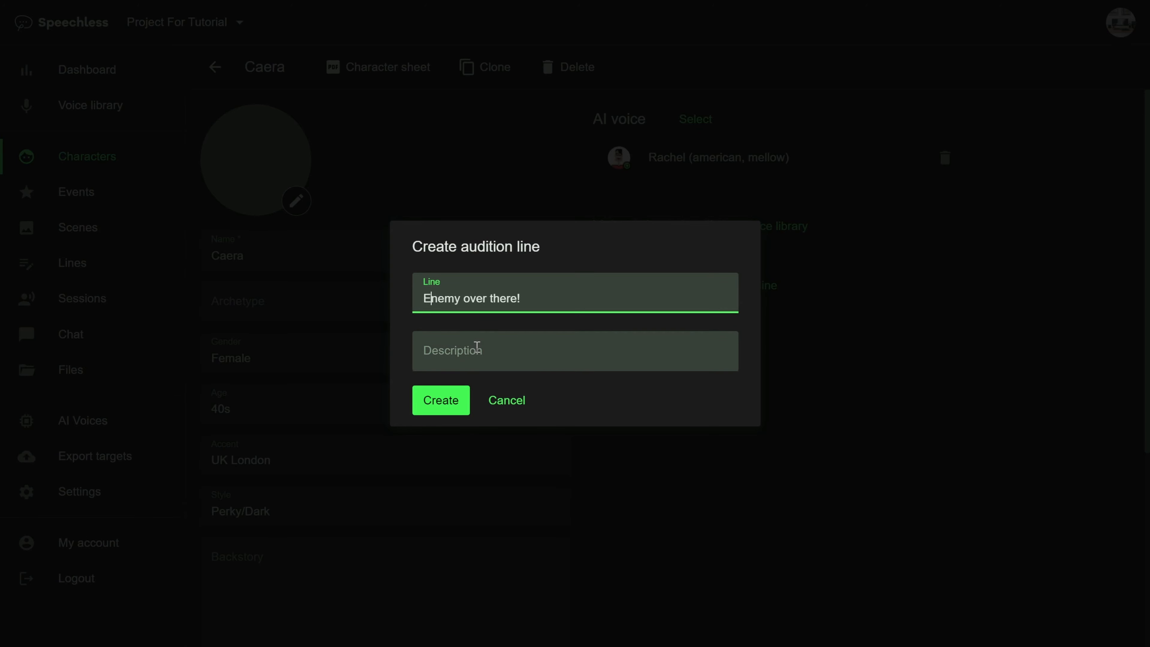
Describe the audition line as "Player spots an enemy and calls it our to her team members." and create it.
{"action": "left_click", "coordinate": [484, 357]}
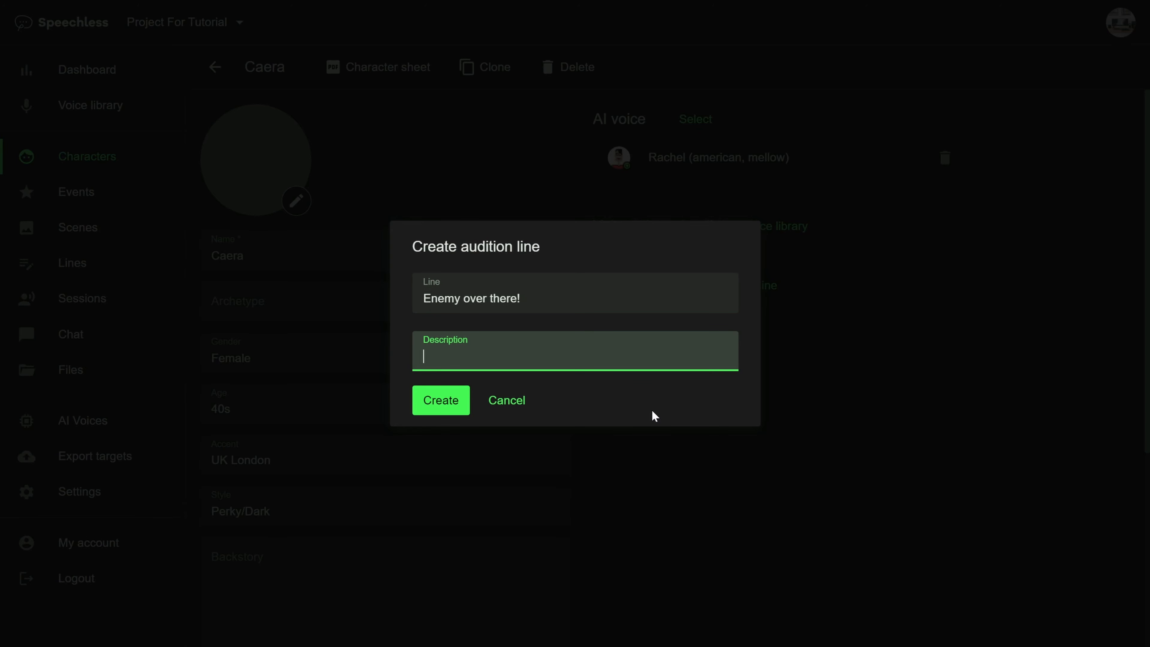
{"action": "type", "text": "Player spots an enemy and calls it"}
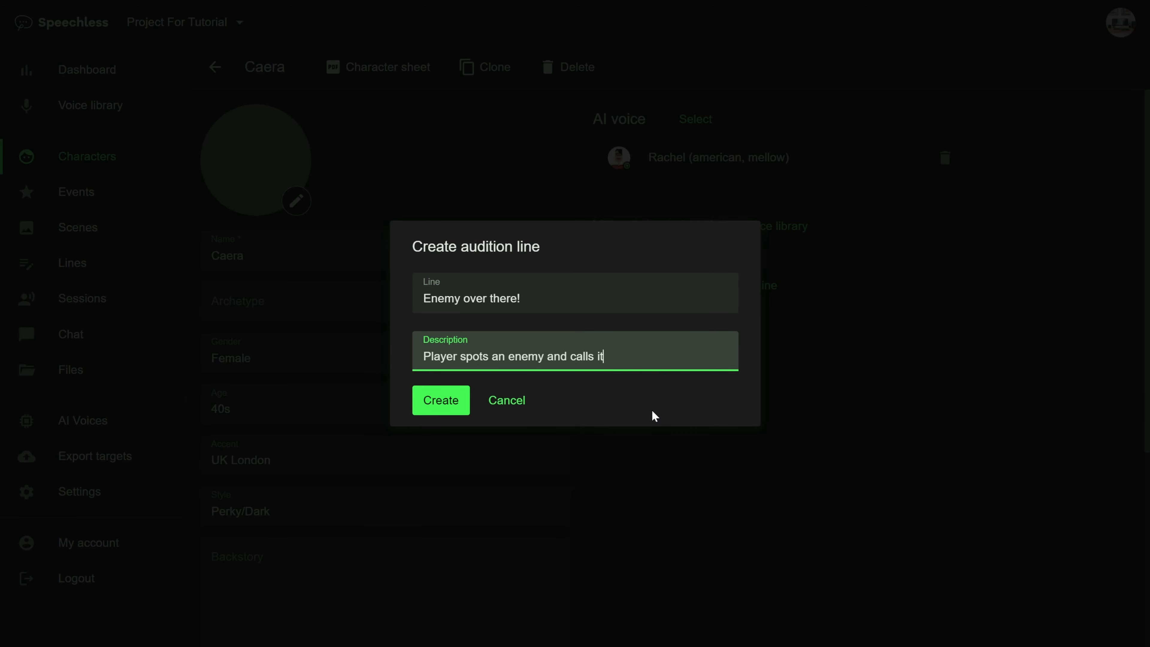
{"action": "type", "text": " our to her team members."}
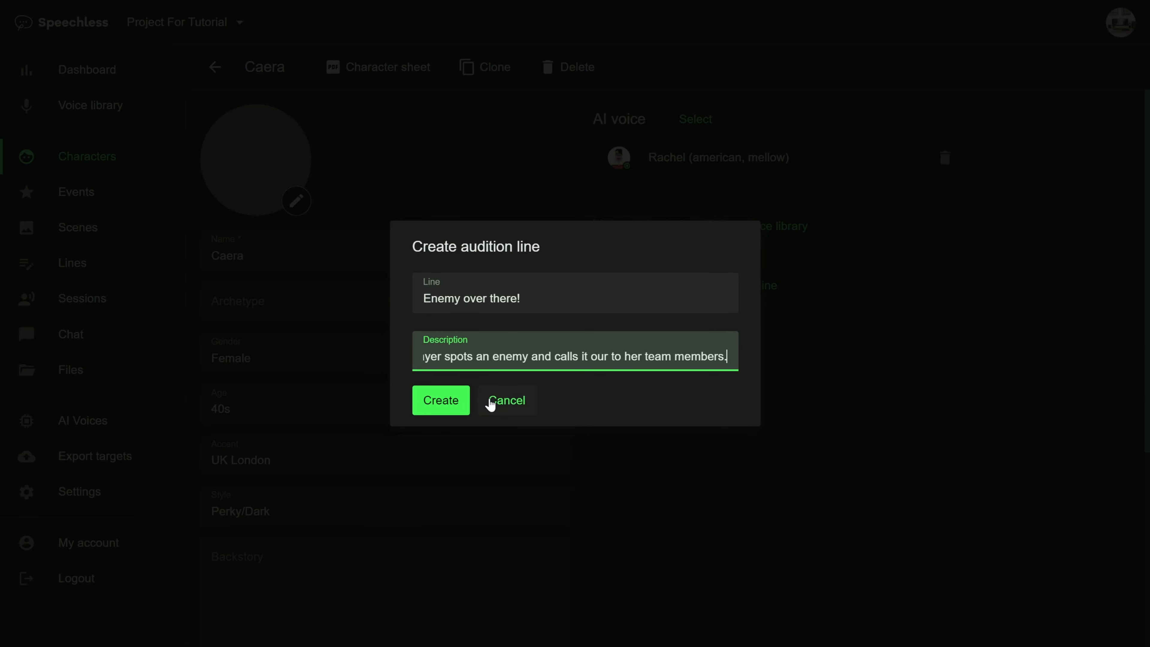
{"action": "key", "text": "Return"}
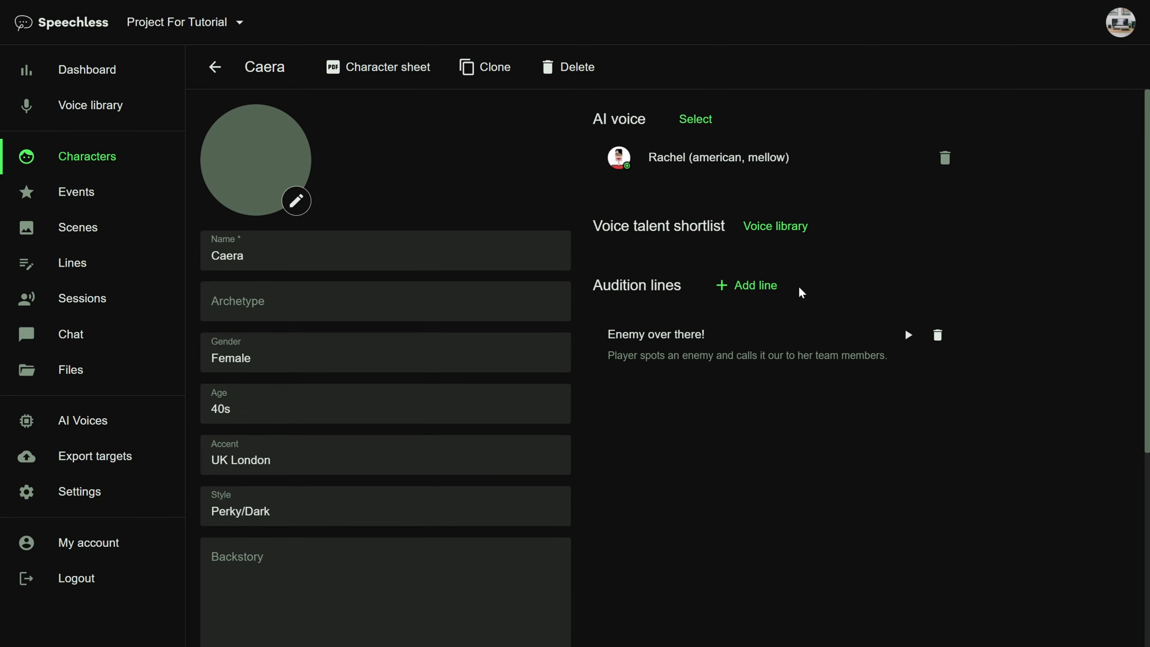
Add the audition line "Today I am feeling slightly mad." with the description "Delivered with a sense of desperation.".
{"action": "left_click", "coordinate": [763, 286]}
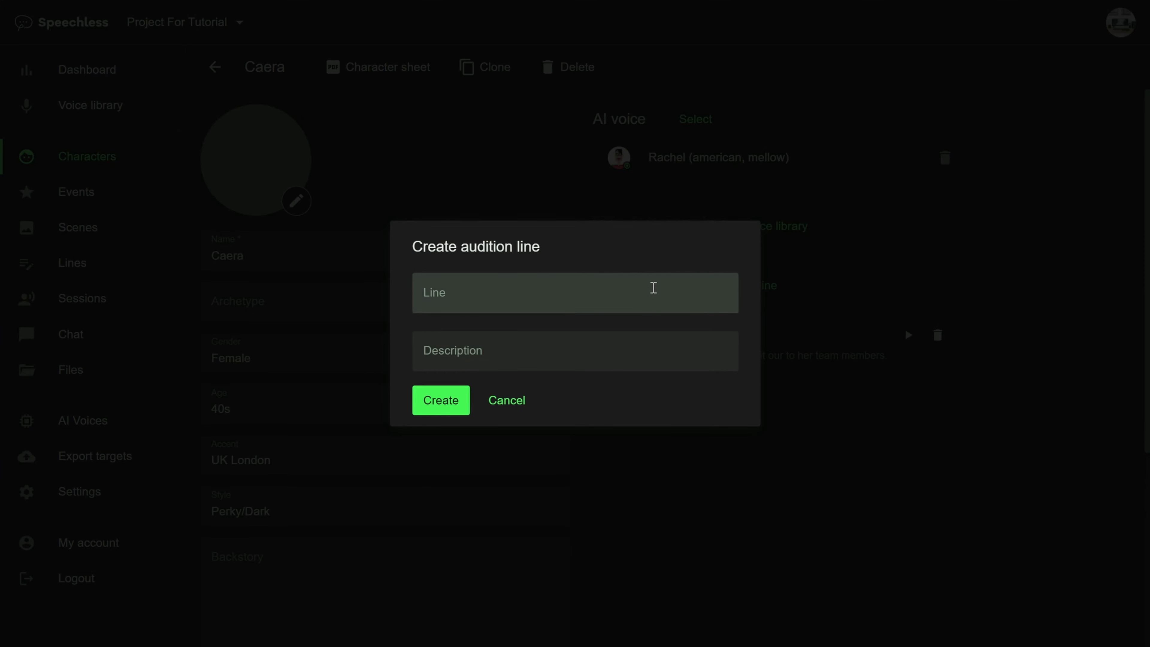
{"action": "left_click", "coordinate": [652, 291]}
{"action": "type", "text": "Today I am "}
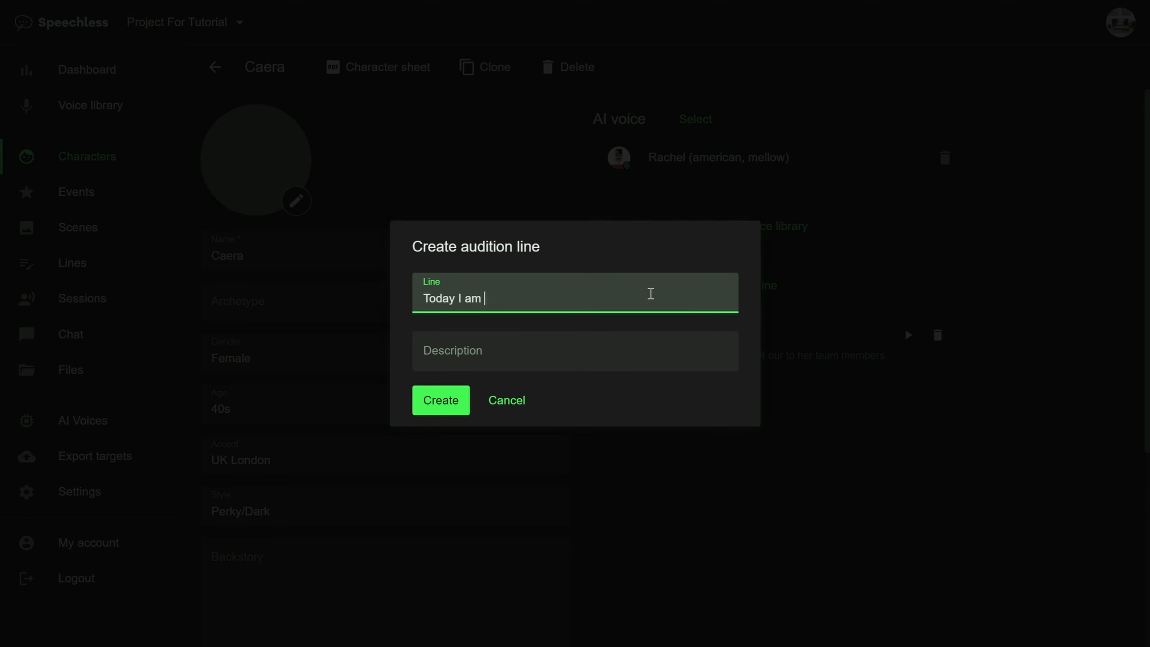
{"action": "type", "text": "feeling slightly mad."}
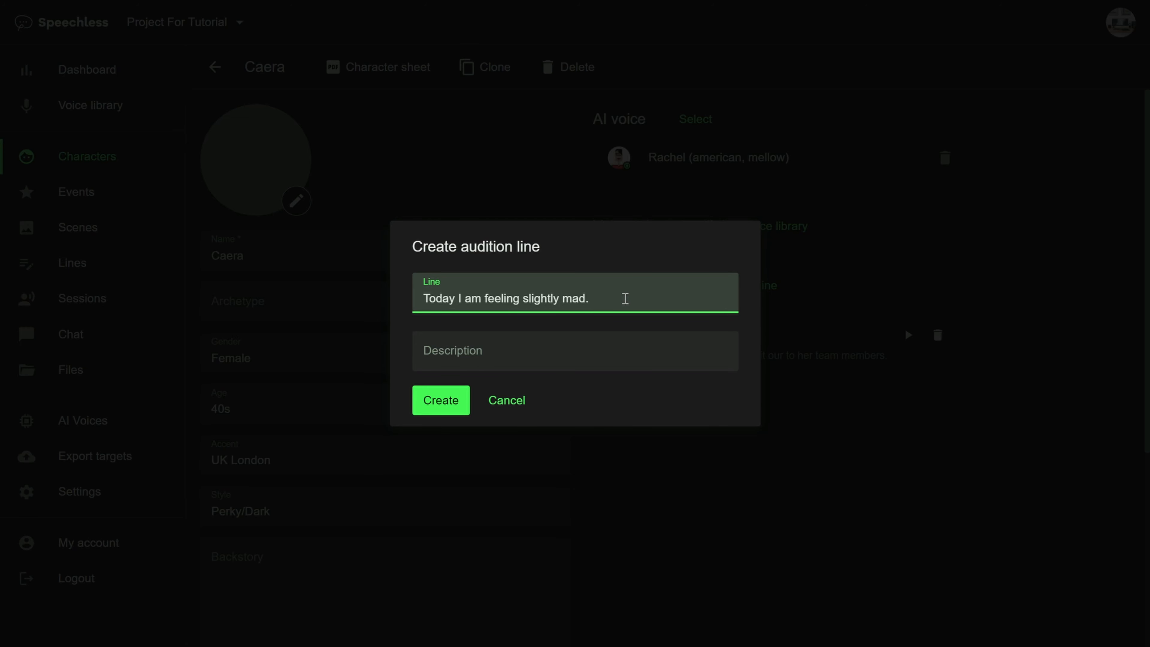
{"action": "left_click", "coordinate": [597, 342]}
{"action": "type", "text": "Deliv"}
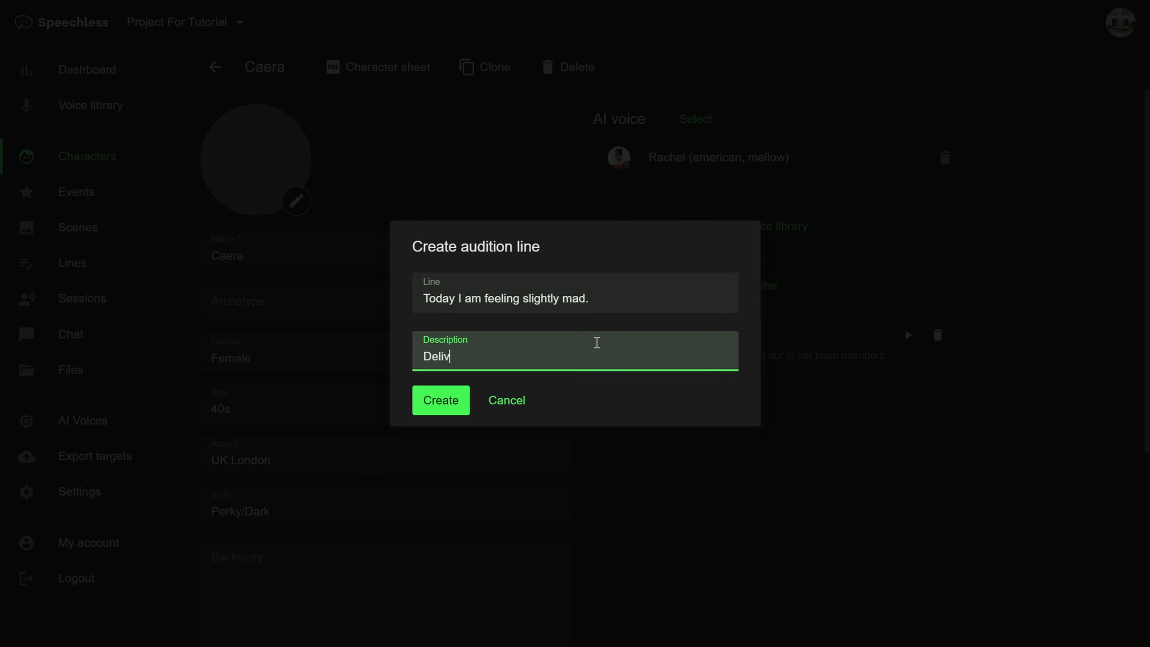
{"action": "type", "text": "ered with a sense of des"}
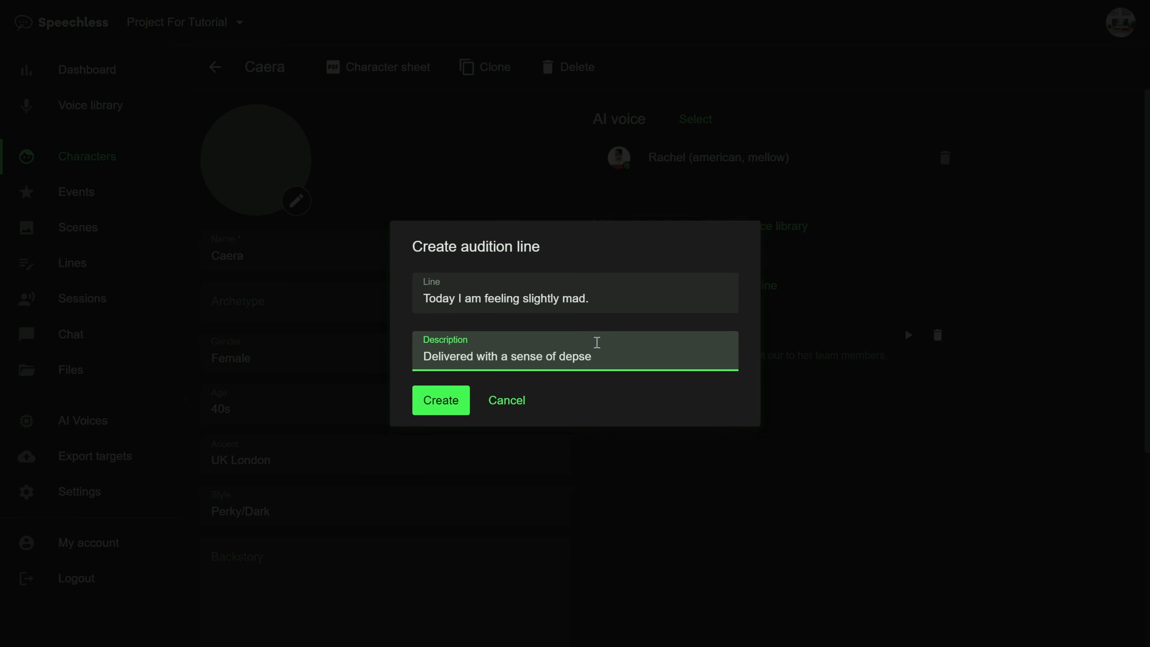
{"action": "type", "text": "p"}
{"action": "key", "text": "BackSpace"}
{"action": "type", "text": "speration."}
{"action": "left_click", "coordinate": [451, 403]}
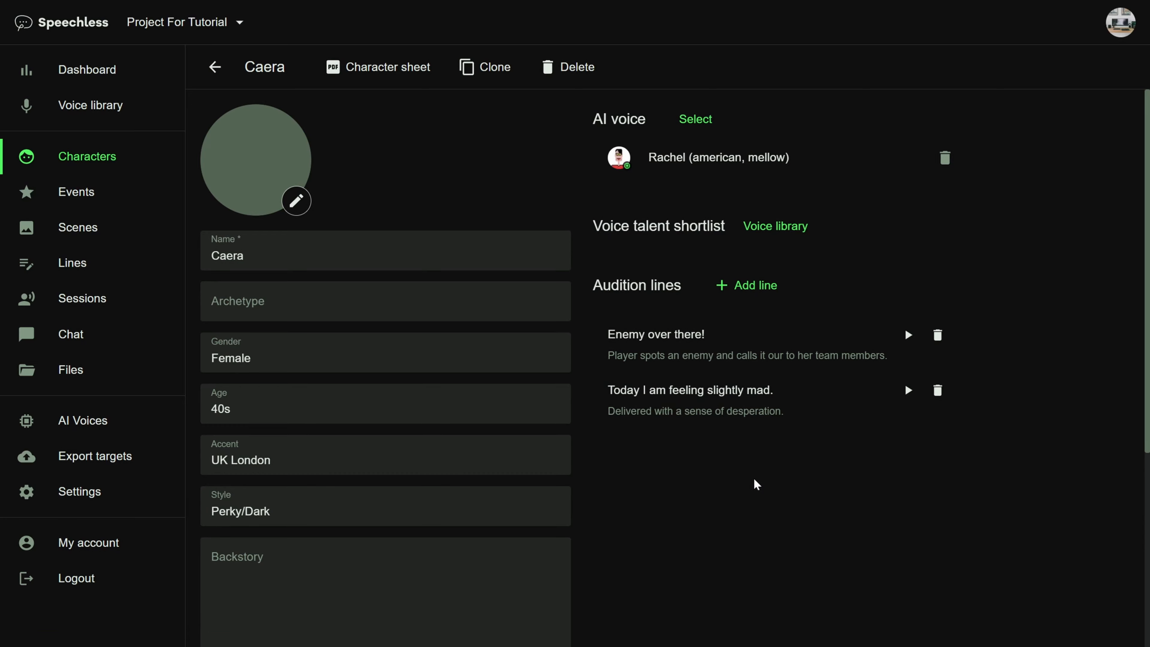
Review Caera's character details, including the Backstory and Personality fields and the audition lines.
{"action": "scroll", "coordinate": [753, 478], "scroll_direction": "down", "scroll_amount": 5}
{"action": "scroll", "coordinate": [754, 479], "scroll_direction": "up", "scroll_amount": 4}
{"action": "scroll", "coordinate": [725, 485], "scroll_direction": "down", "scroll_amount": 3}
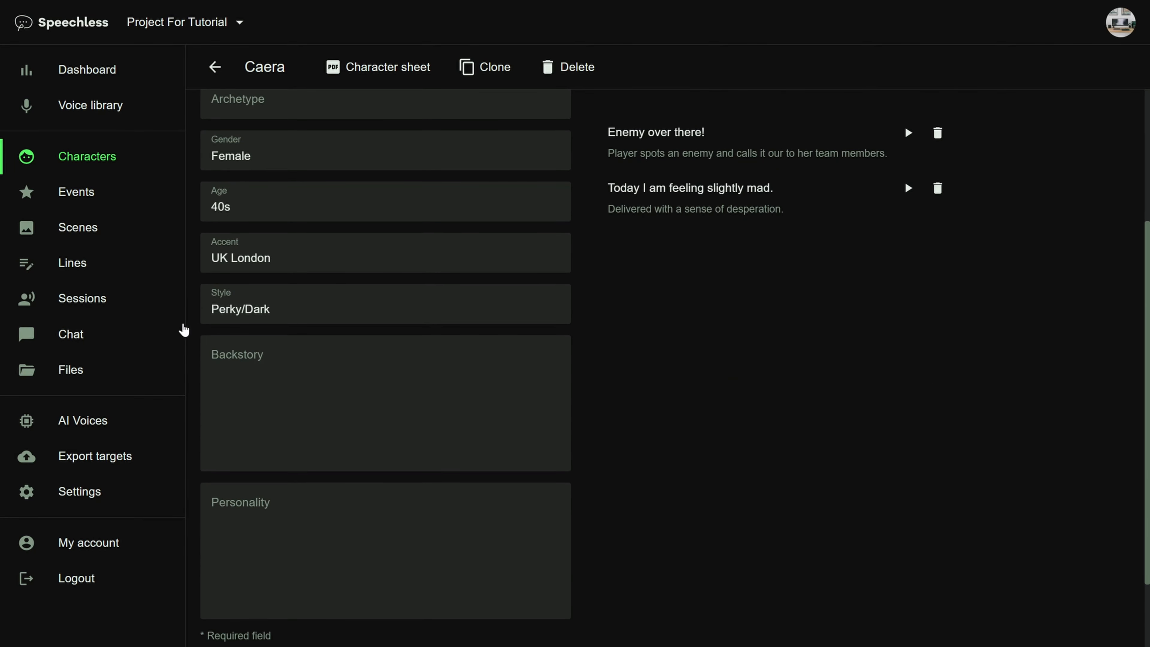
{"action": "left_click", "coordinate": [244, 365]}
{"action": "left_click", "coordinate": [263, 510]}
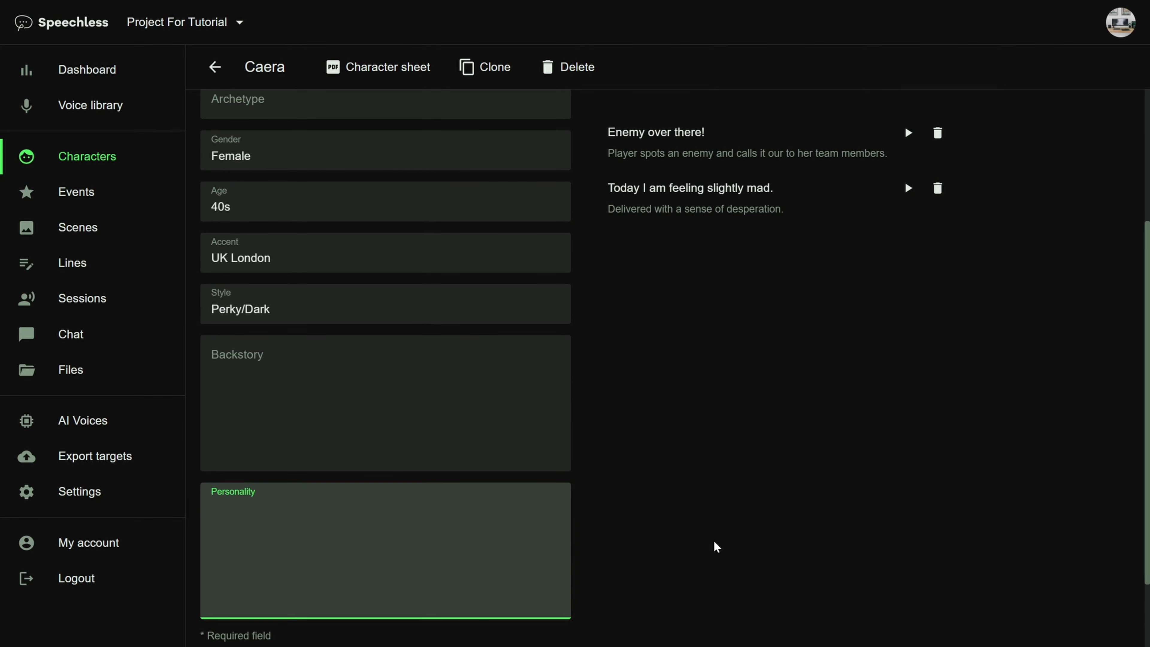
{"action": "left_click", "coordinate": [744, 401]}
{"action": "scroll", "coordinate": [706, 379], "scroll_direction": "down", "scroll_amount": 2}
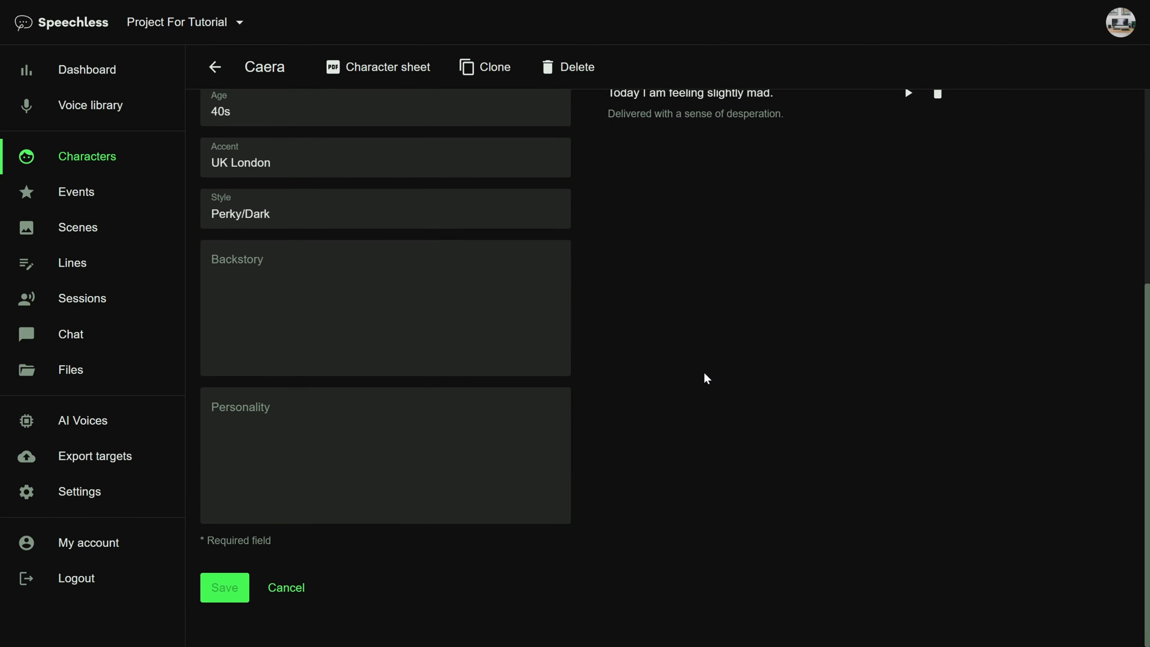
{"action": "scroll", "coordinate": [706, 379], "scroll_direction": "up", "scroll_amount": 5}
{"action": "scroll", "coordinate": [585, 324], "scroll_direction": "down", "scroll_amount": 4}
{"action": "scroll", "coordinate": [655, 283], "scroll_direction": "up", "scroll_amount": 5}
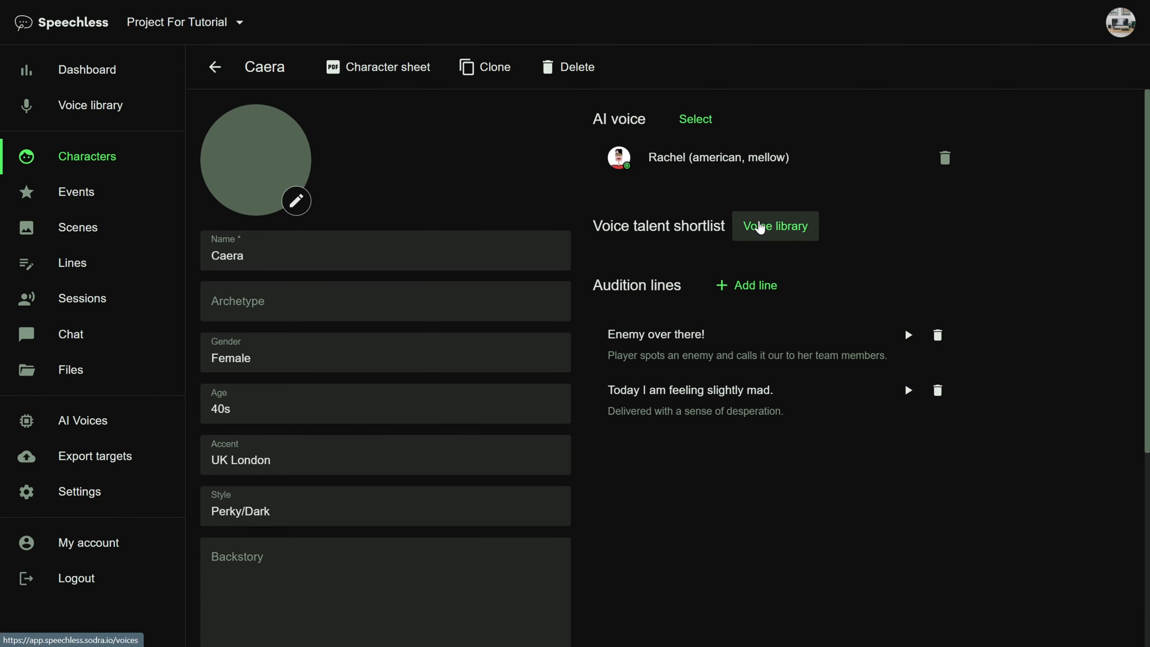
Open the voice library from the talent shortlist and filter the voices by English, UK London and Sounds like female.
{"action": "left_click", "coordinate": [760, 226]}
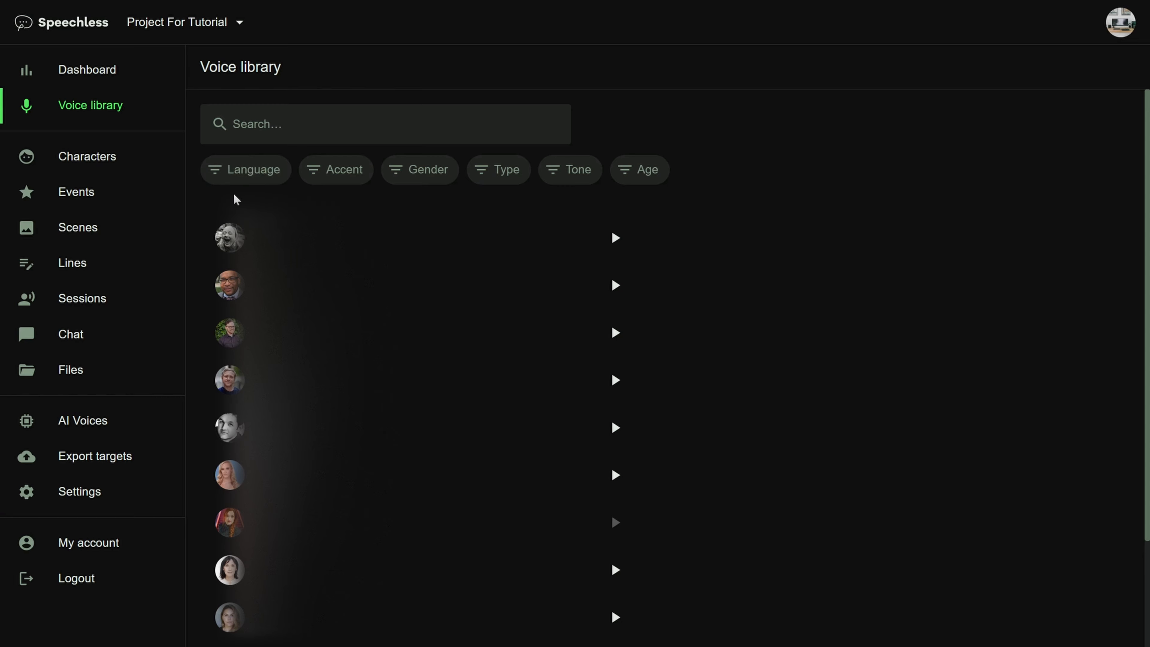
{"action": "left_click", "coordinate": [243, 181]}
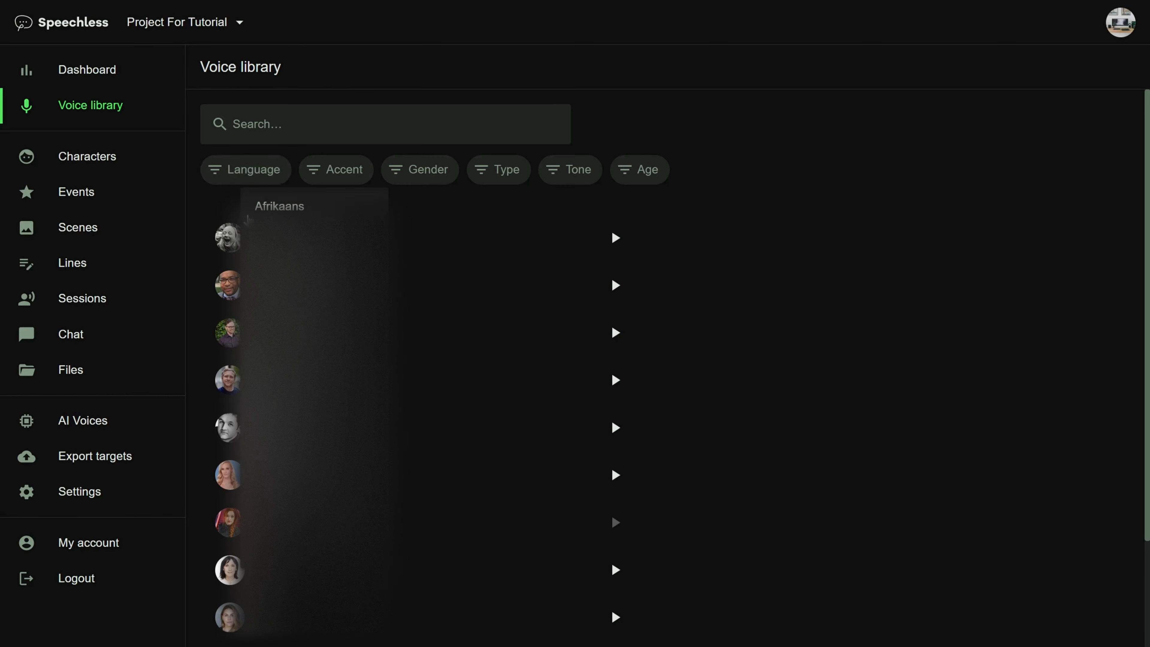
{"action": "left_click", "coordinate": [256, 198]}
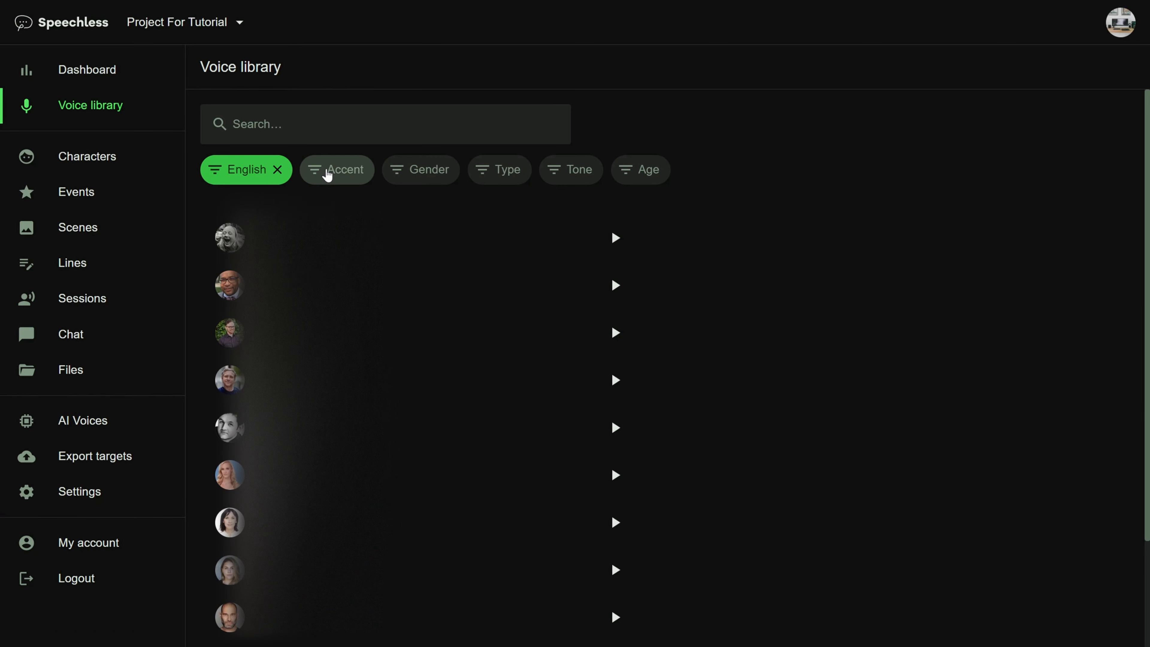
{"action": "left_click", "coordinate": [327, 174]}
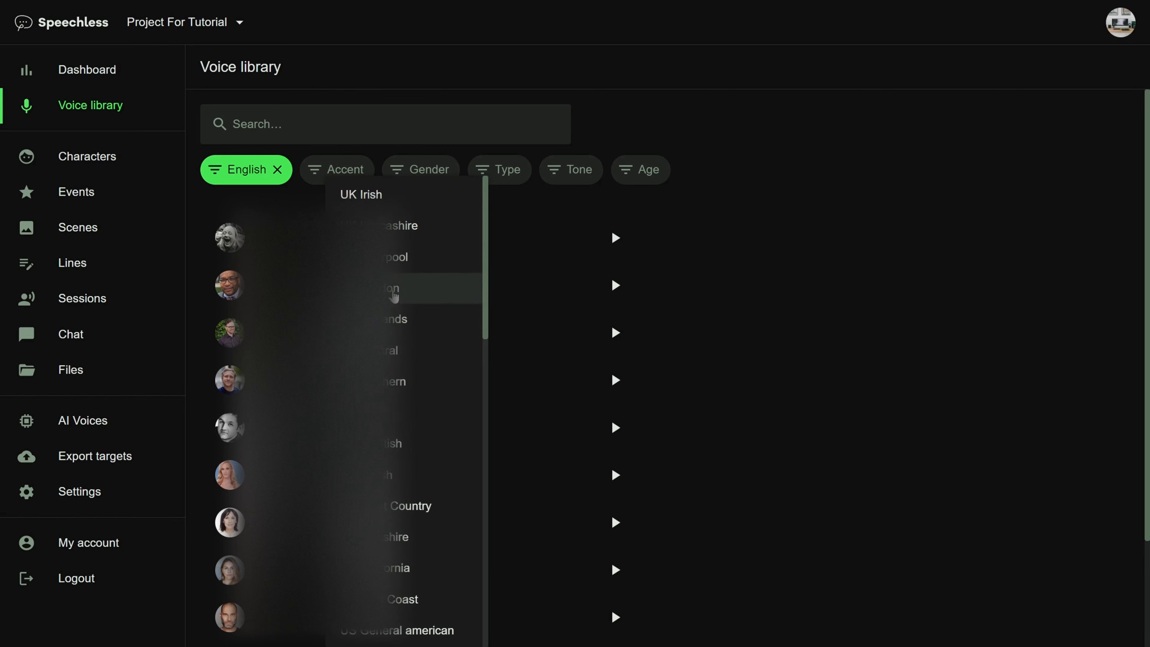
{"action": "left_click", "coordinate": [393, 293]}
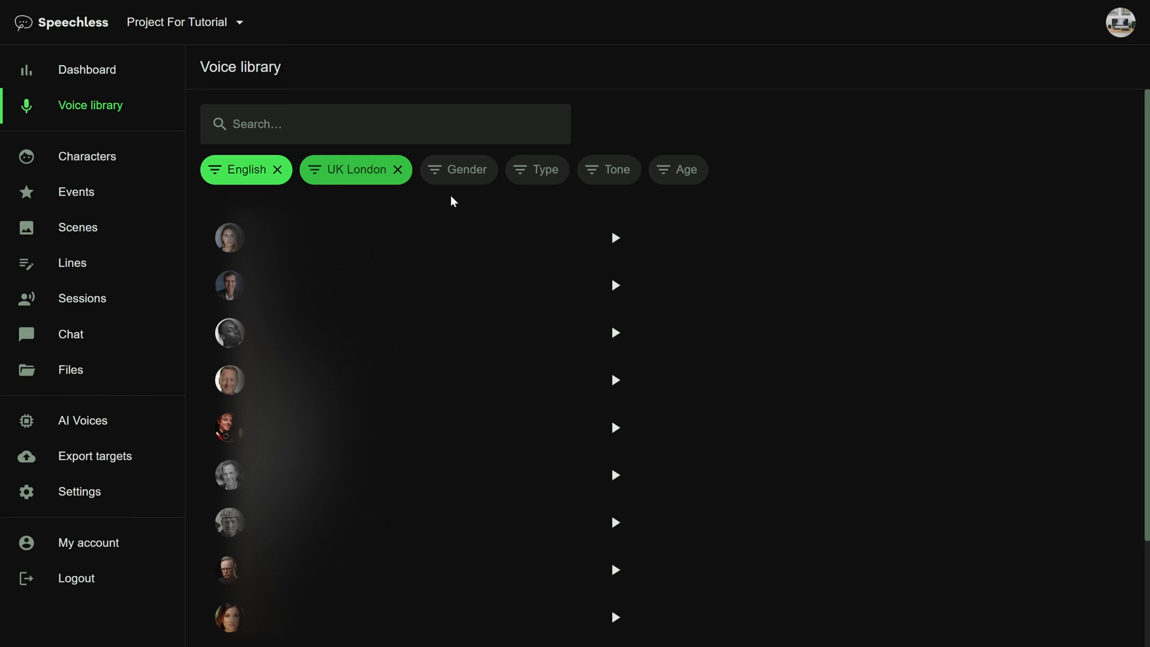
{"action": "left_click", "coordinate": [465, 175]}
{"action": "left_click", "coordinate": [507, 261]}
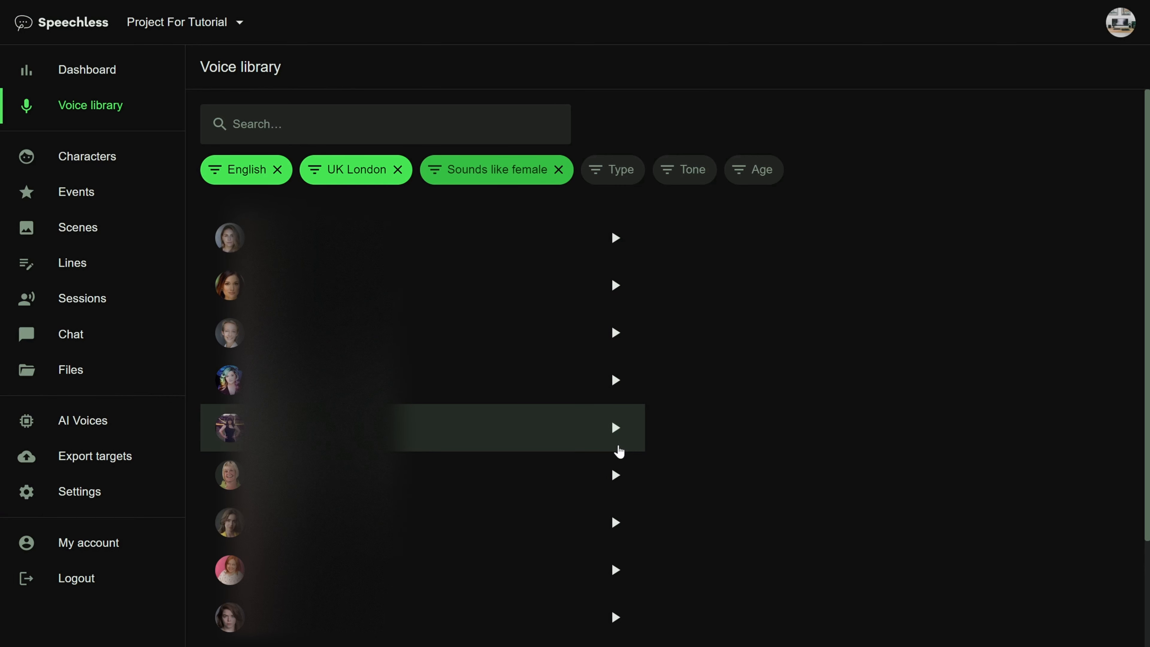
Look through the type and tone filter options, and try the Announcer type filter before clearing it.
{"action": "left_click", "coordinate": [629, 176]}
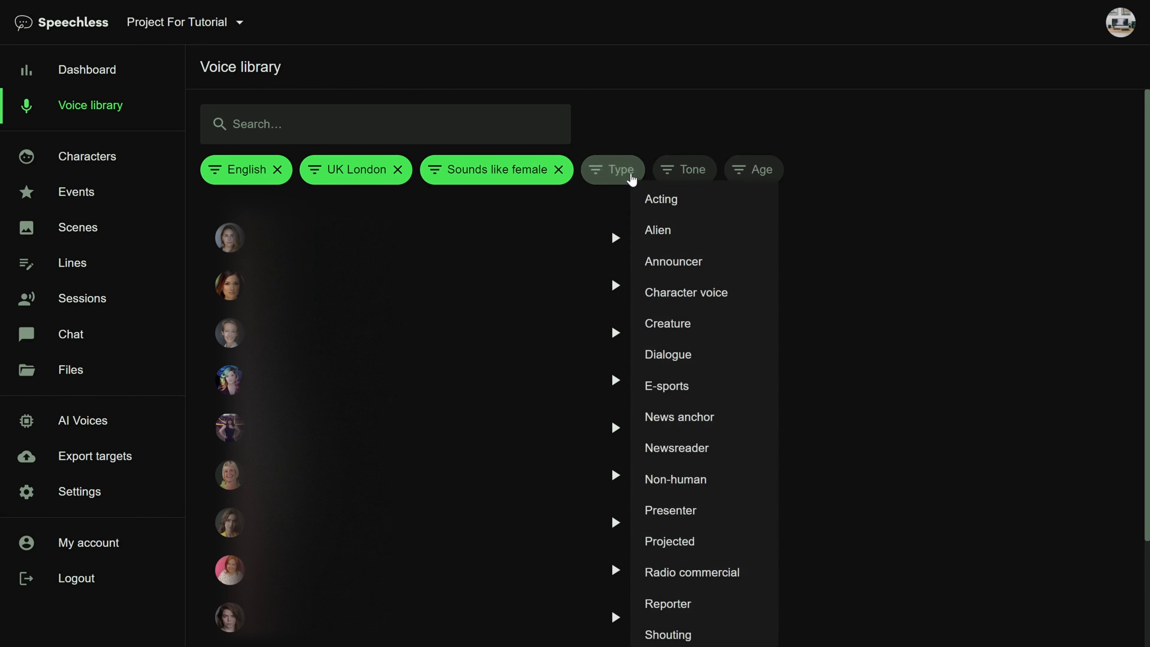
{"action": "left_click", "coordinate": [866, 274]}
{"action": "left_click", "coordinate": [706, 161]}
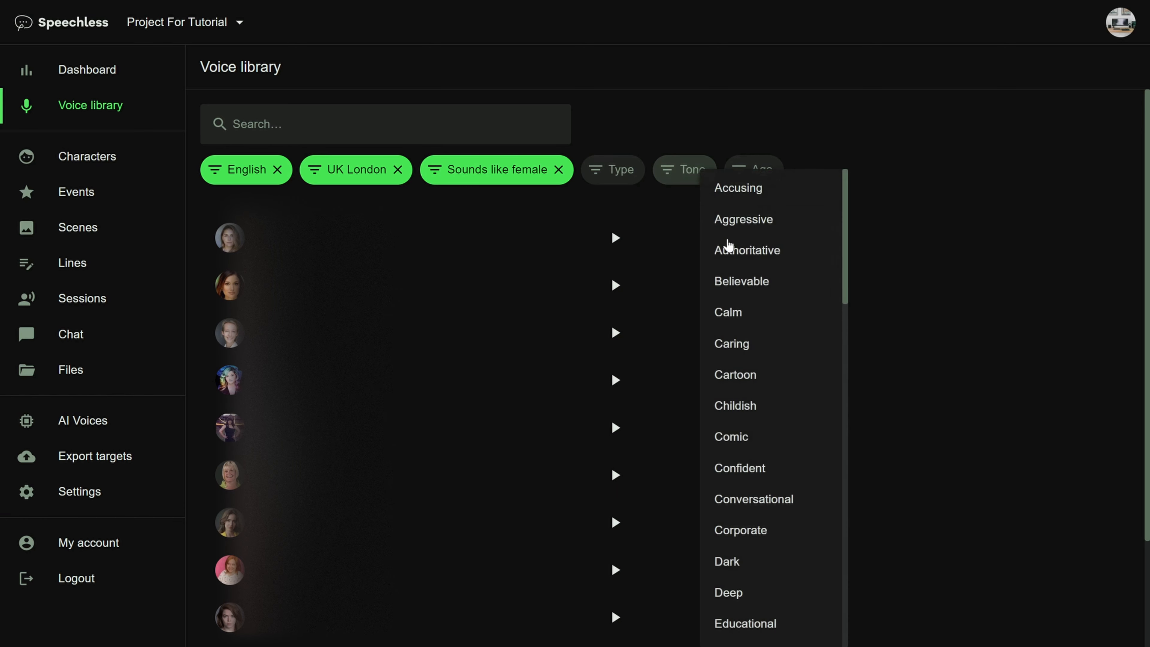
{"action": "left_click", "coordinate": [879, 243]}
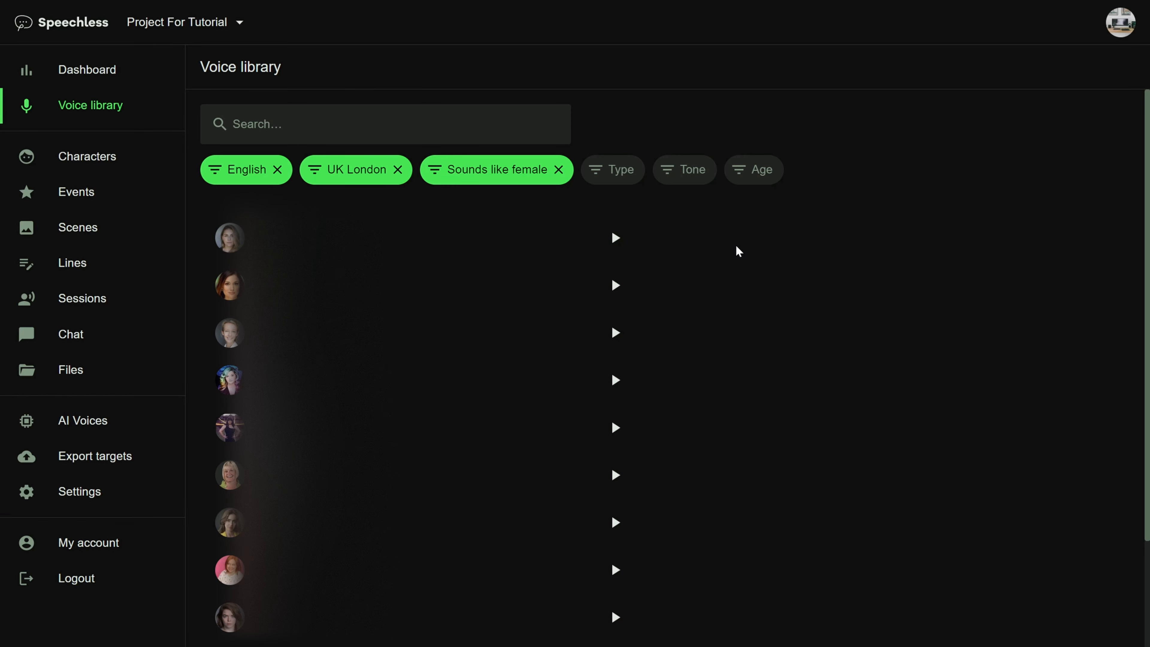
{"action": "left_click", "coordinate": [634, 179]}
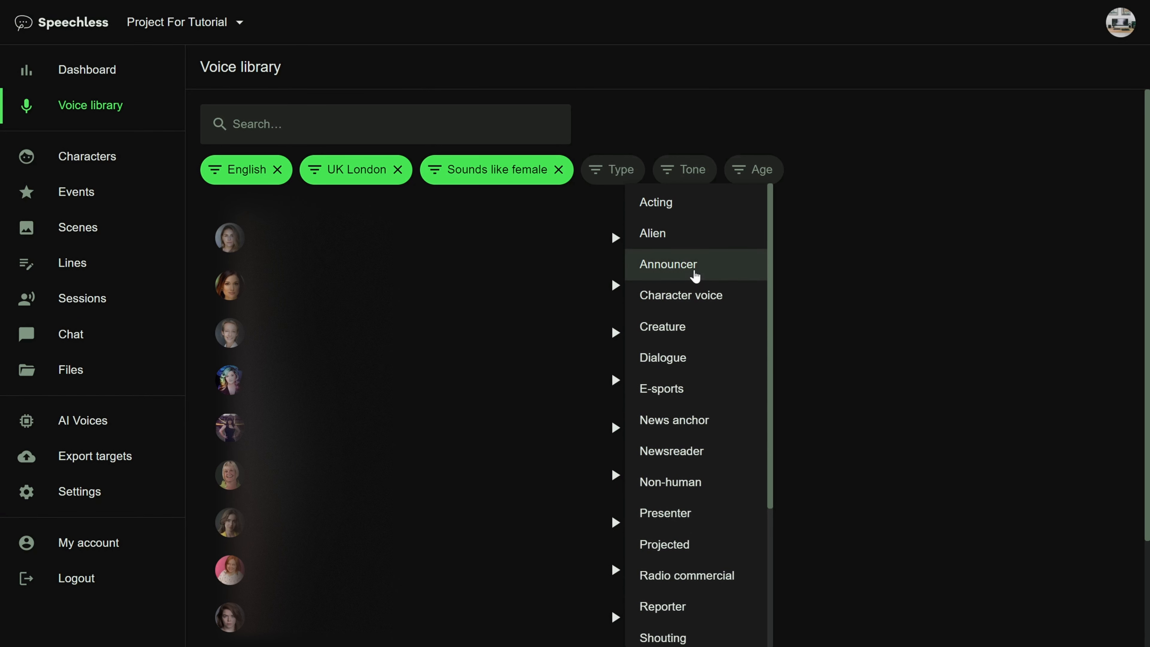
{"action": "left_click", "coordinate": [693, 270]}
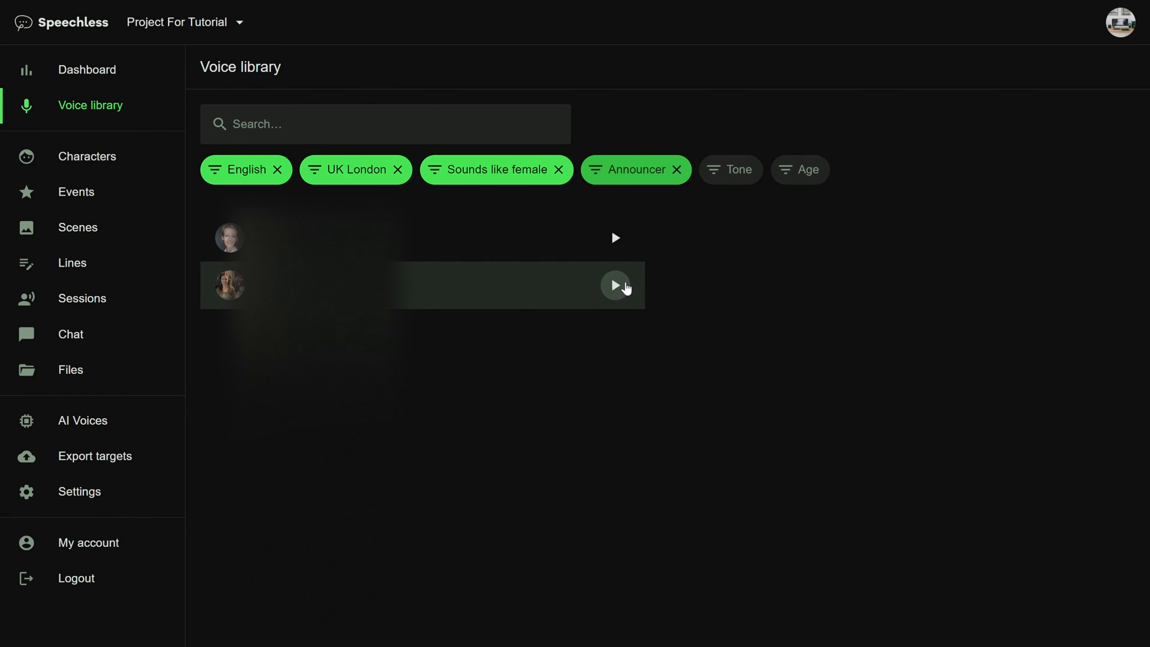
{"action": "left_click", "coordinate": [676, 170]}
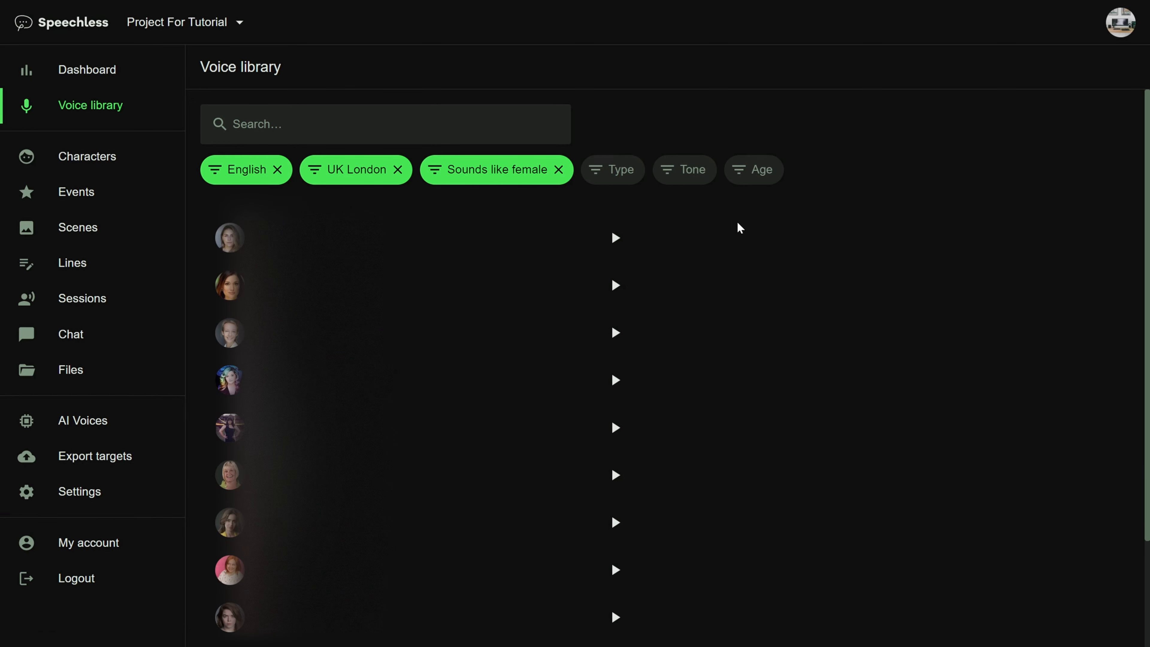
Open the fourth voice talent's profile and examine the character voice samples and example scenes.
{"action": "left_click", "coordinate": [634, 380]}
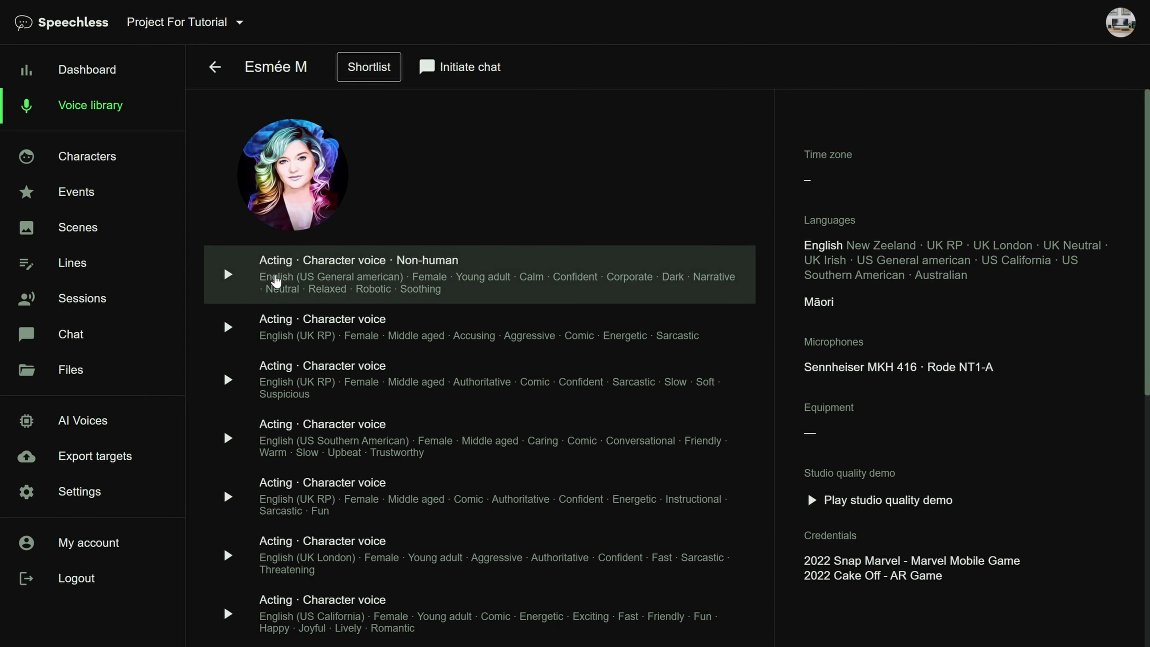
{"action": "scroll", "coordinate": [270, 359], "scroll_direction": "down", "scroll_amount": 5}
{"action": "scroll", "coordinate": [308, 553], "scroll_direction": "down", "scroll_amount": 4}
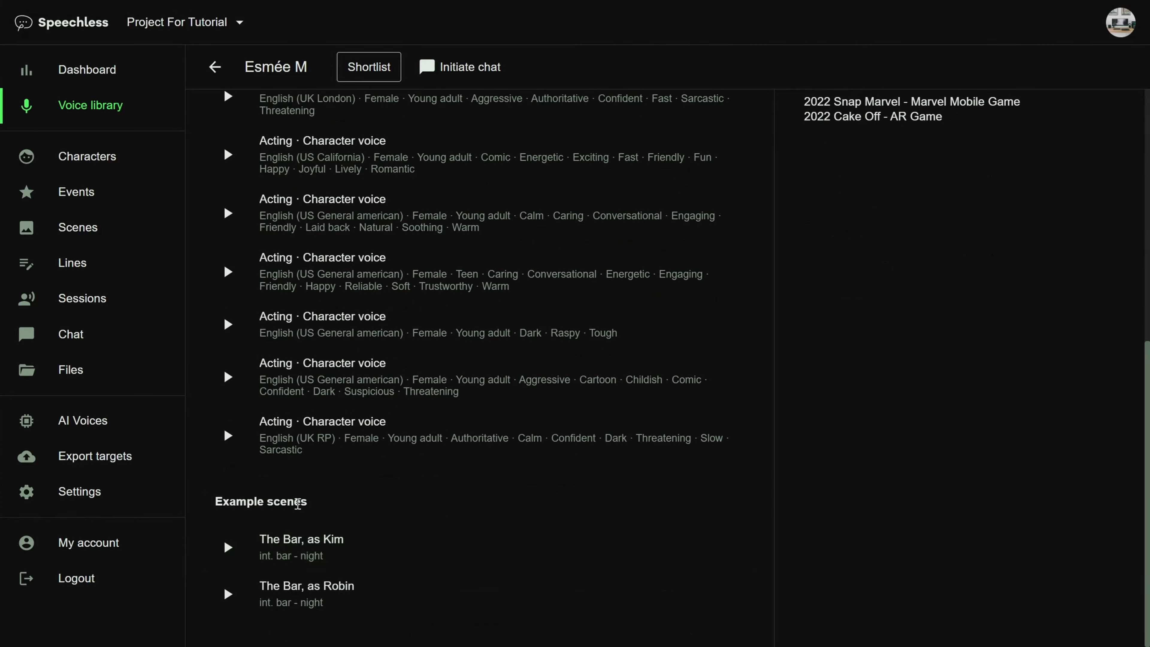
{"action": "scroll", "coordinate": [308, 385], "scroll_direction": "up", "scroll_amount": 9}
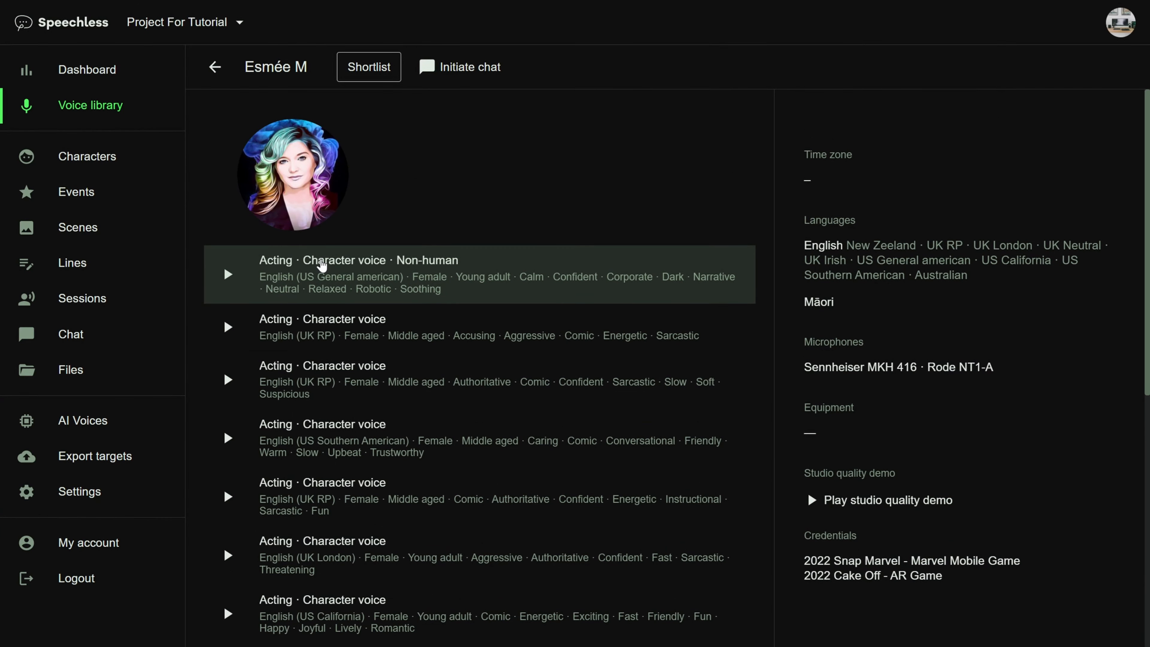
{"action": "scroll", "coordinate": [335, 264], "scroll_direction": "down", "scroll_amount": 1}
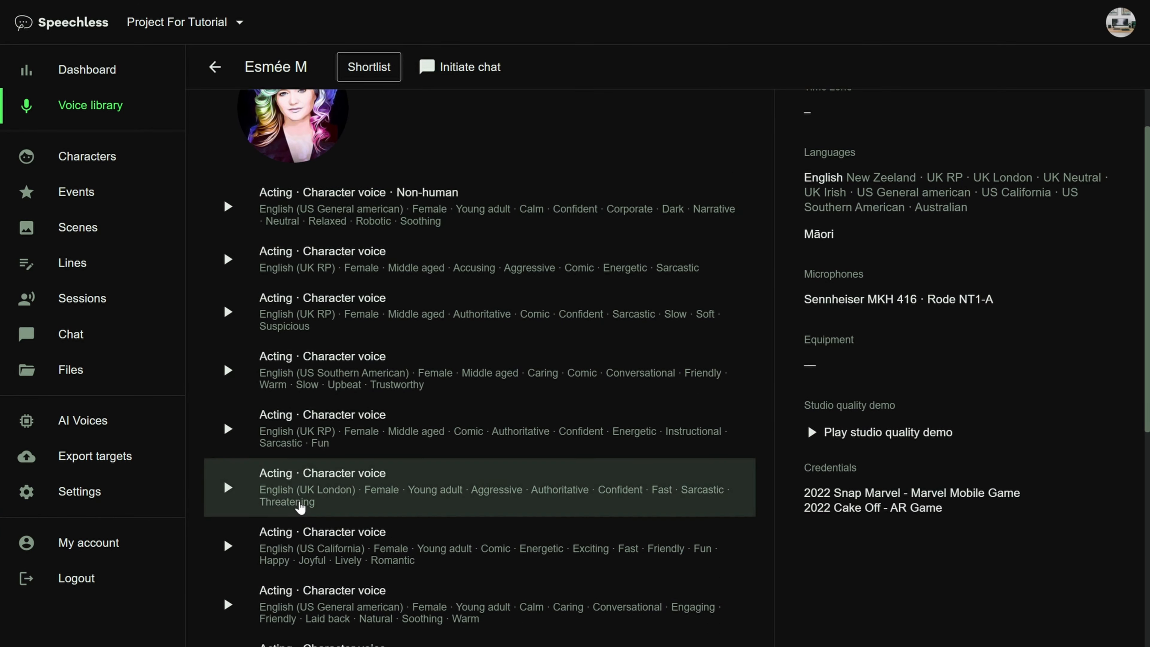
{"action": "scroll", "coordinate": [294, 503], "scroll_direction": "down", "scroll_amount": 8}
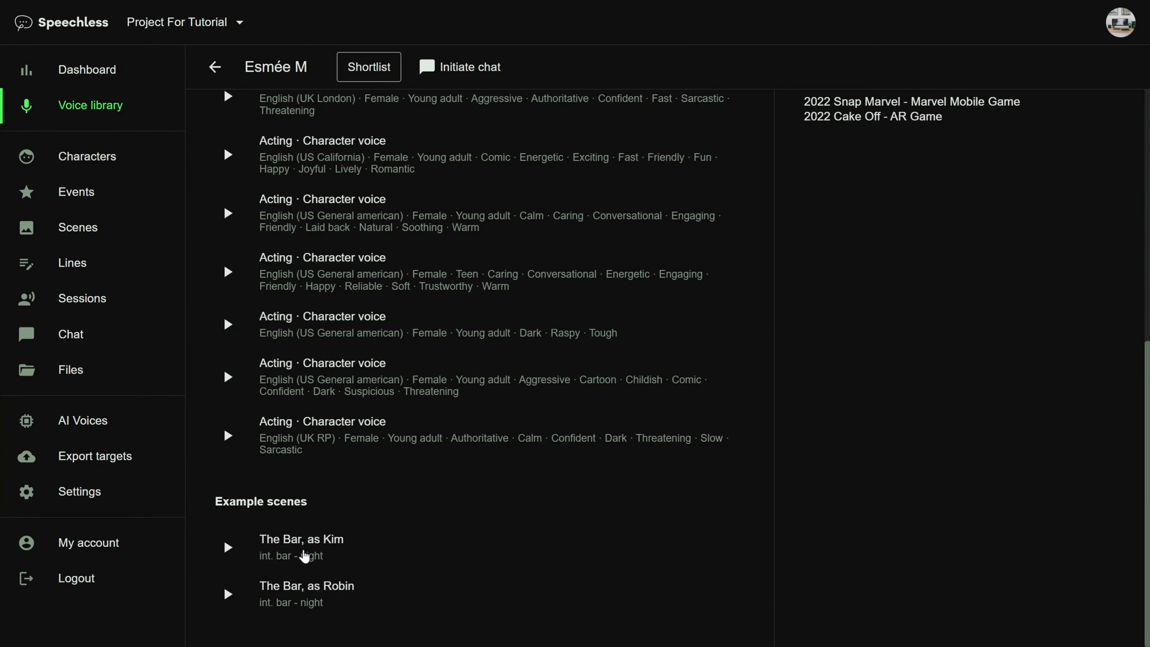
{"action": "scroll", "coordinate": [644, 569], "scroll_direction": "up", "scroll_amount": 10}
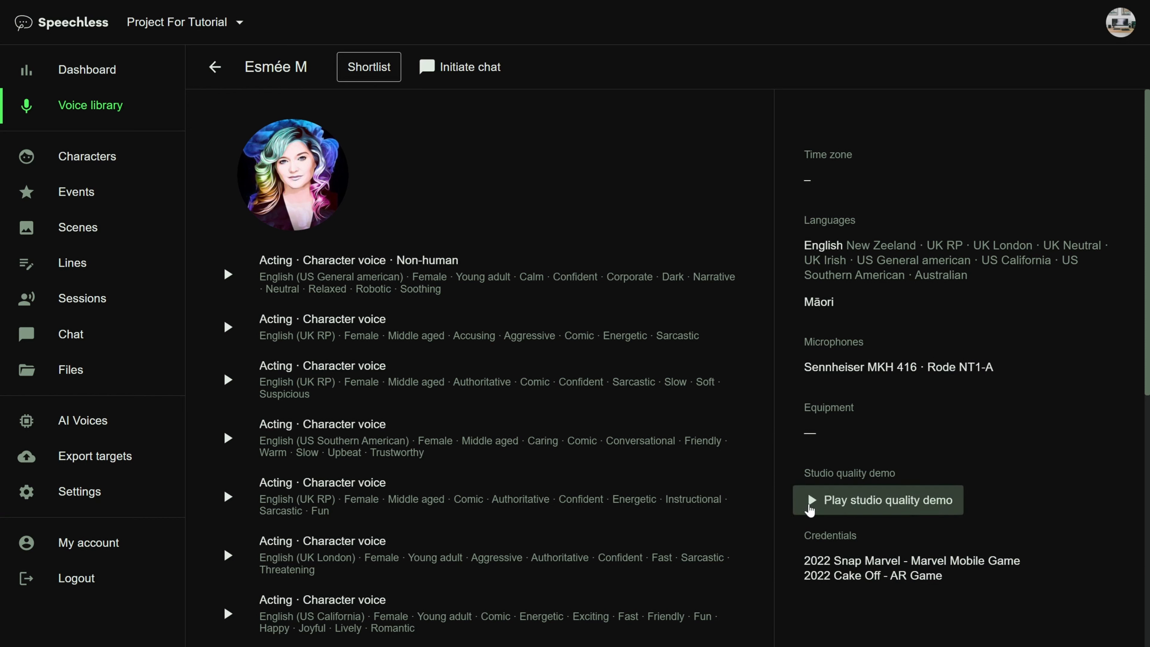
Listen to the studio quality demo and shortlist the voice talent for the character Caera.
{"action": "left_click", "coordinate": [810, 506]}
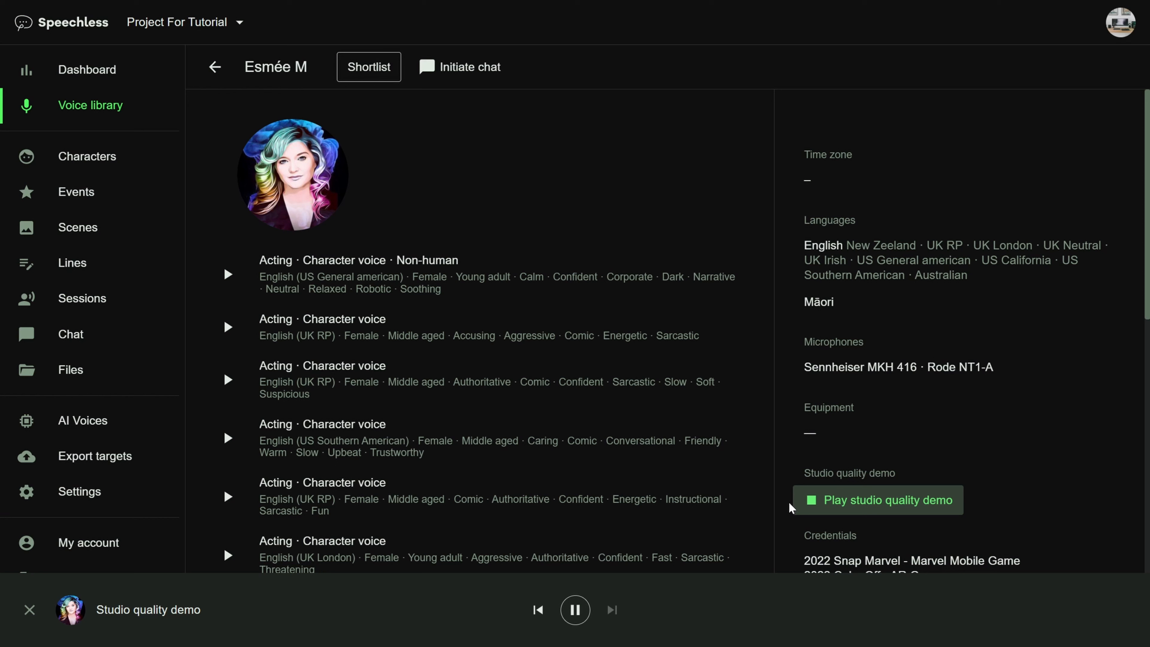
{"action": "left_click", "coordinate": [806, 507]}
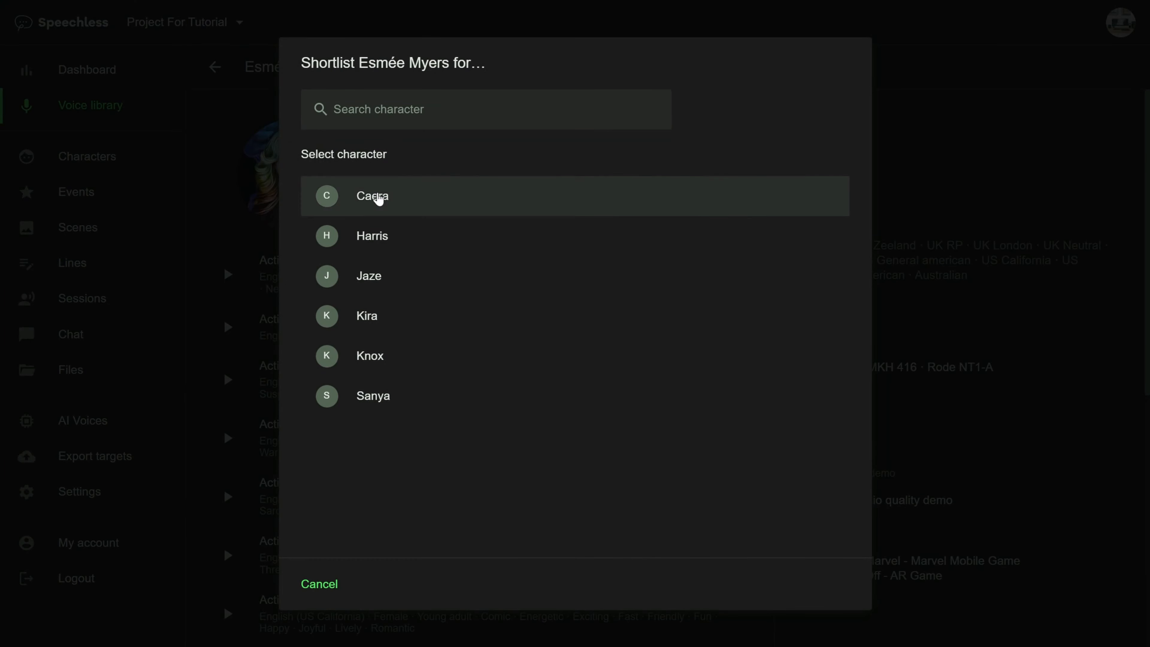
{"action": "left_click", "coordinate": [380, 195]}
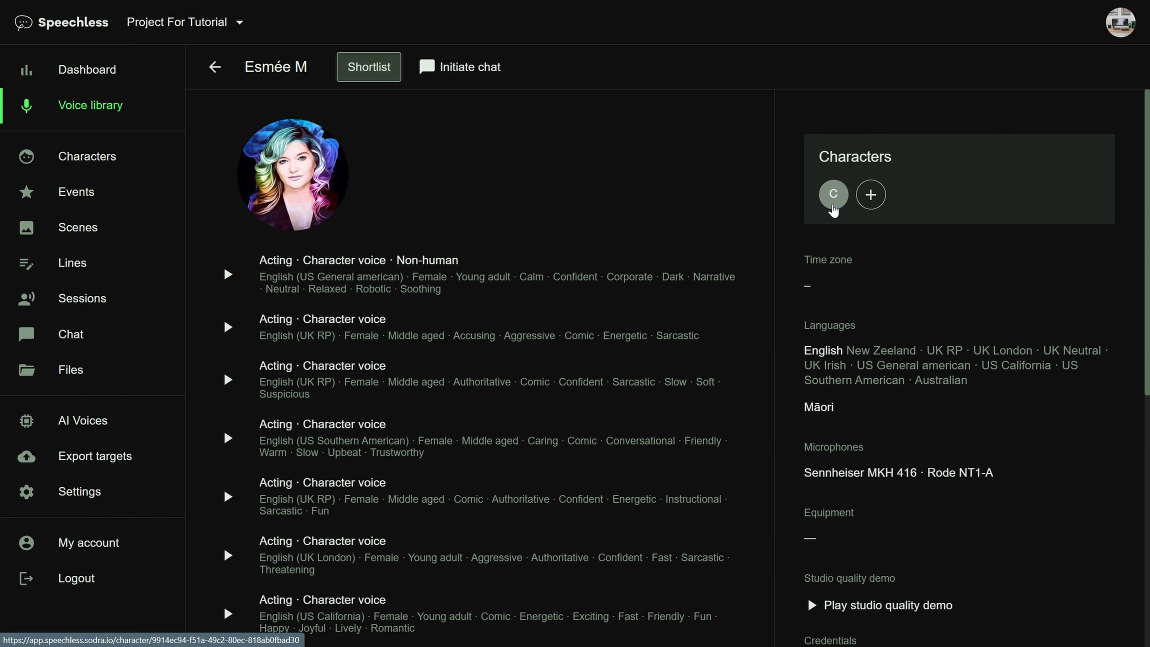
Open the character Caera, initiate a chat with the shortlisted voice talent and proceed to adding a billing account.
{"action": "left_click", "coordinate": [833, 195]}
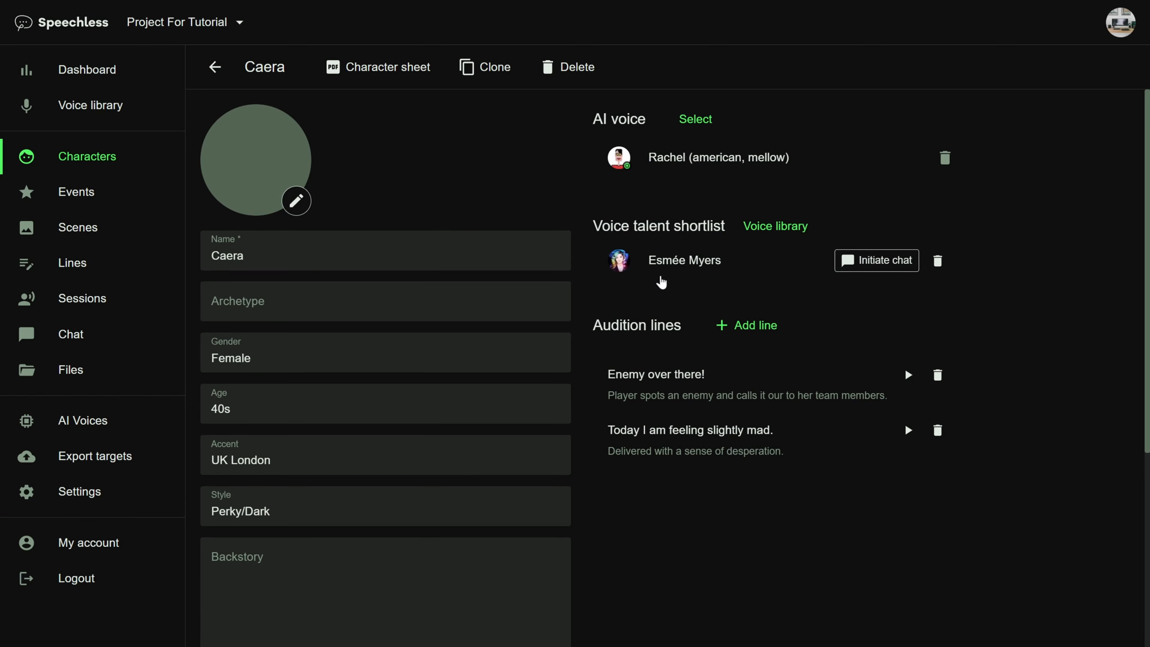
{"action": "left_click", "coordinate": [902, 268]}
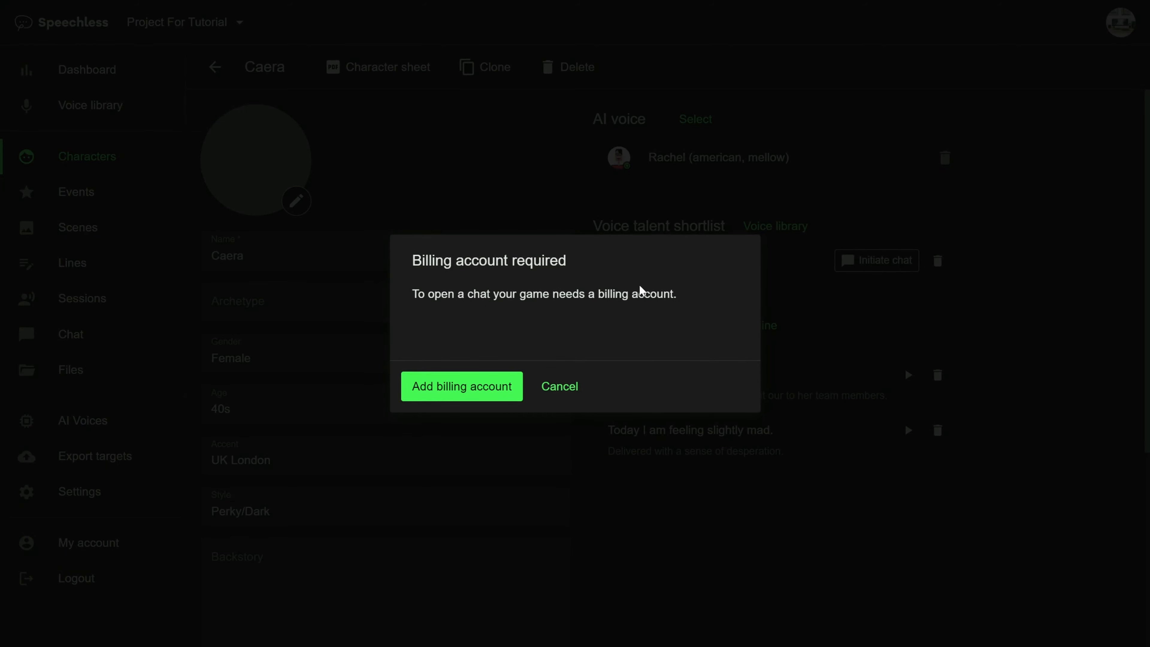
{"action": "left_click", "coordinate": [483, 395]}
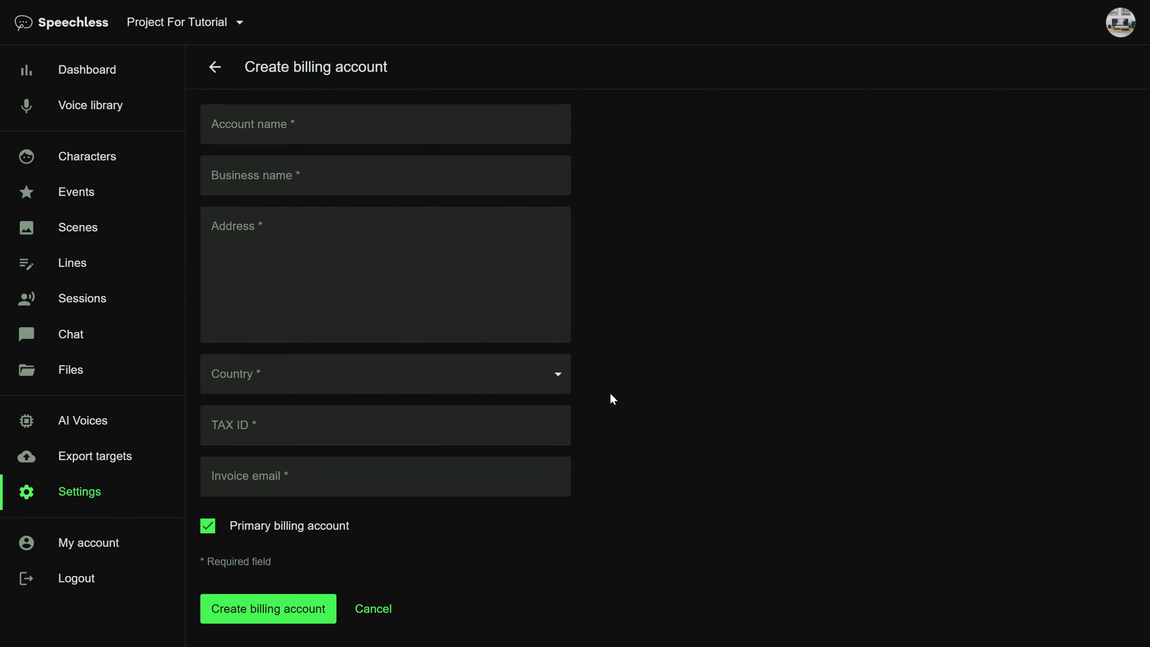
Enter the account name Billing Account Game Studio 1, the business name Voicemachine Sweden AB and the placeholder address "Address.".
{"action": "left_click", "coordinate": [370, 119]}
{"action": "type", "text": "Billing Account Game Studio 1"}
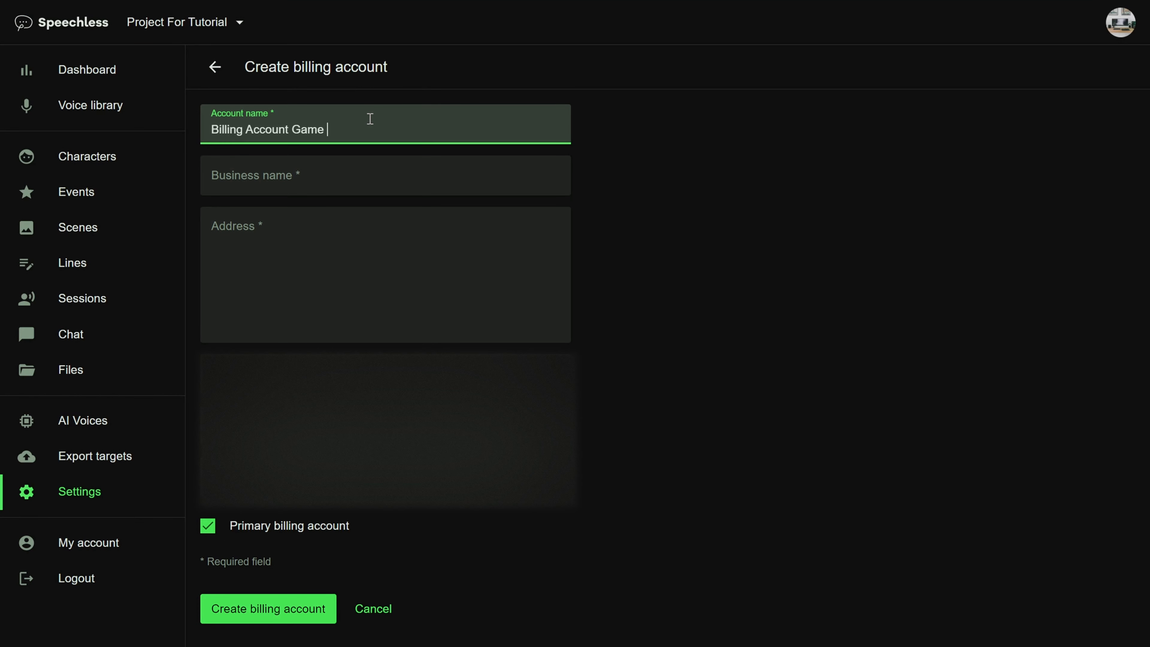
{"action": "key", "text": "Tab"}
{"action": "type", "text": "Voicemachine Sweden AB"}
{"action": "key", "text": "Tab"}
{"action": "type", "text": "Address."}
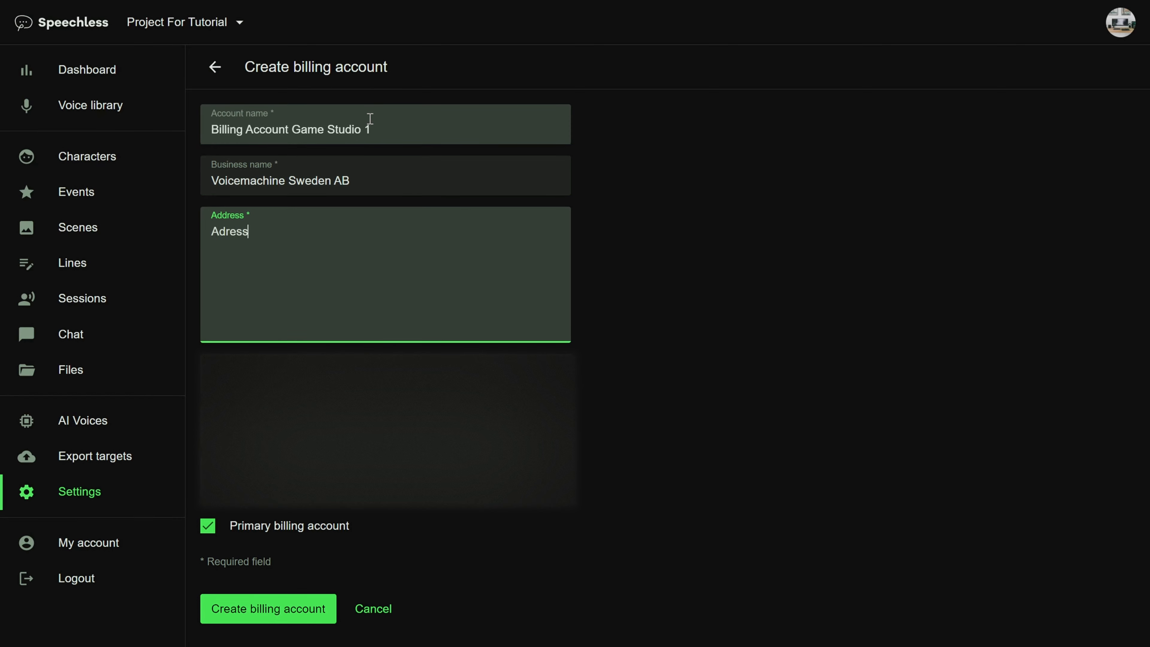
Set the billing account's country to Sweden and create the account.
{"action": "left_click", "coordinate": [593, 389]}
{"action": "left_click", "coordinate": [385, 374]}
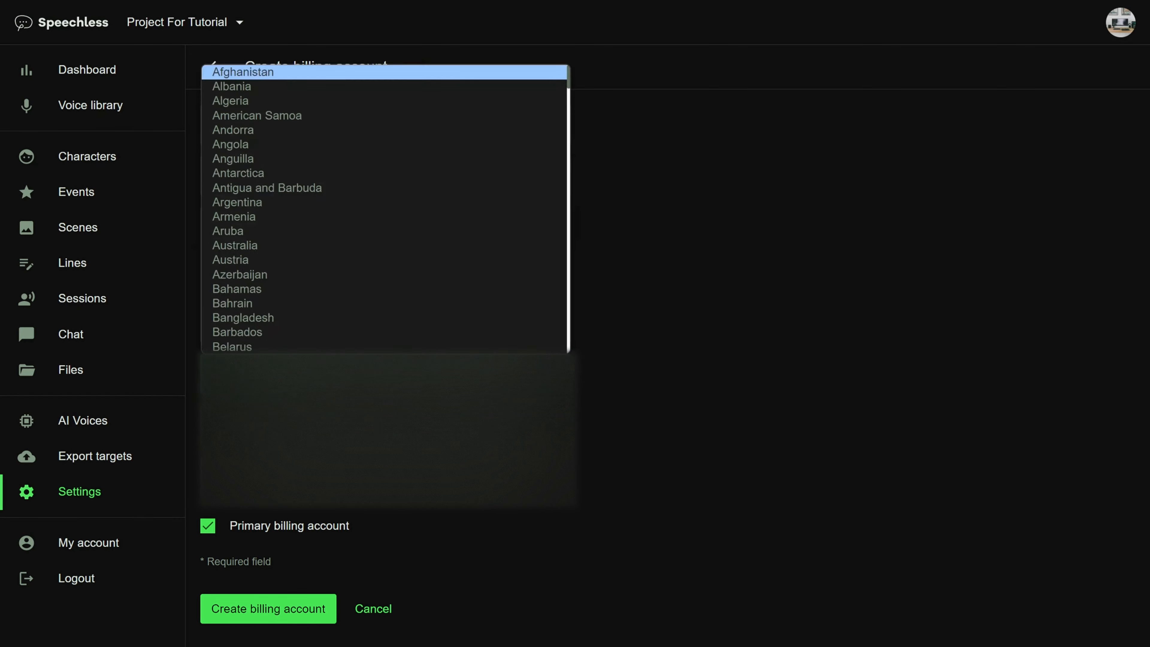
{"action": "scroll", "coordinate": [385, 342], "scroll_direction": "down", "scroll_amount": 20}
{"action": "left_click", "coordinate": [385, 318]}
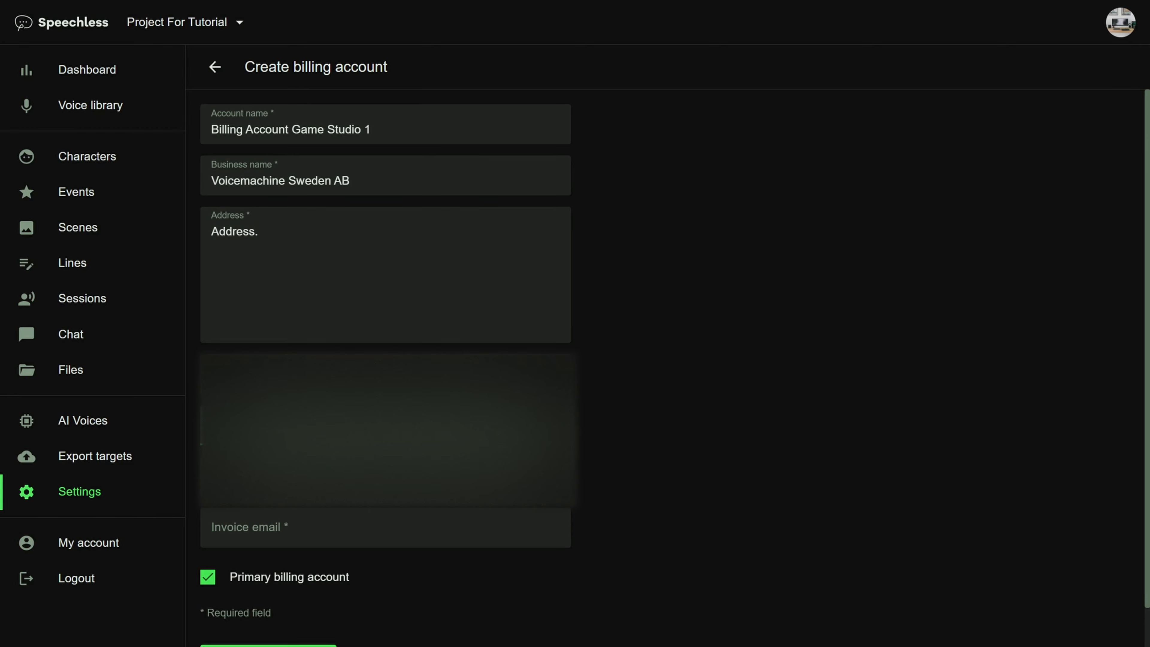
{"action": "scroll", "coordinate": [384, 317], "scroll_direction": "down", "scroll_amount": 1}
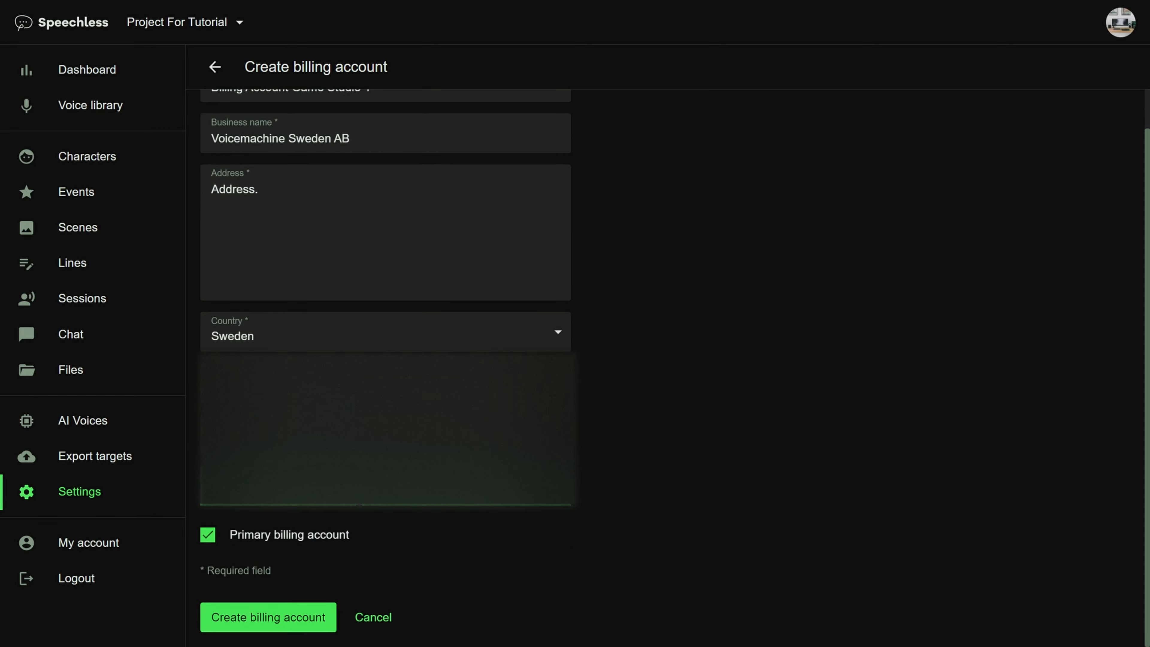
{"action": "left_click", "coordinate": [294, 620]}
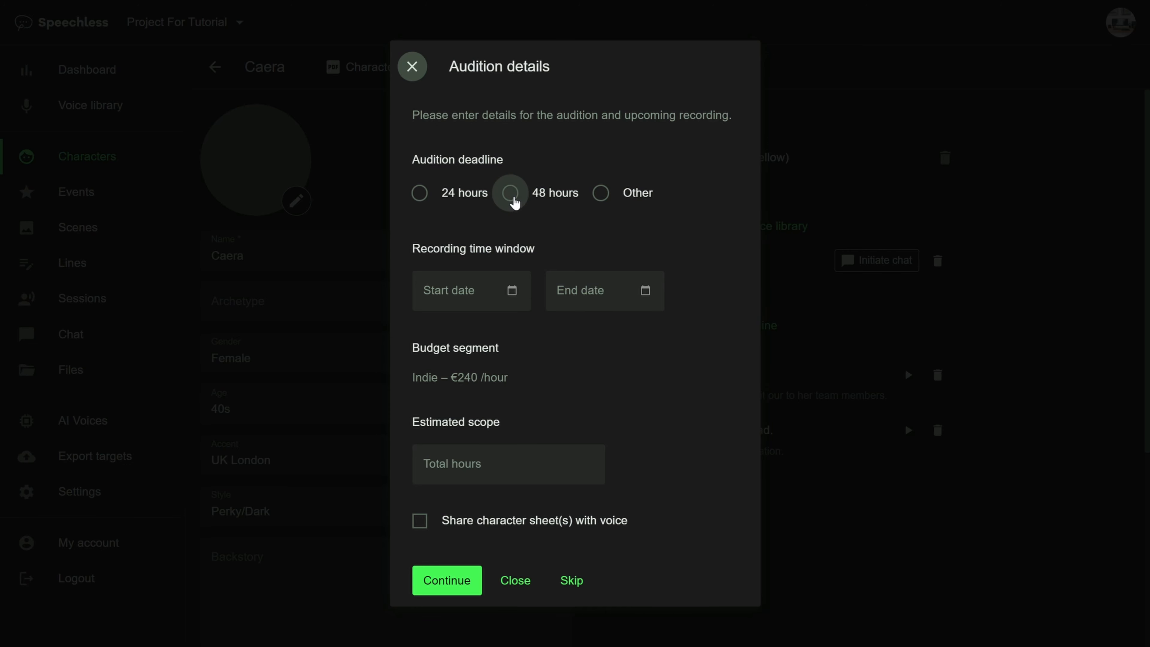
Try the 48-hour and 24-hour audition deadlines, then set the deadline to Other with 7 days.
{"action": "left_click", "coordinate": [512, 195]}
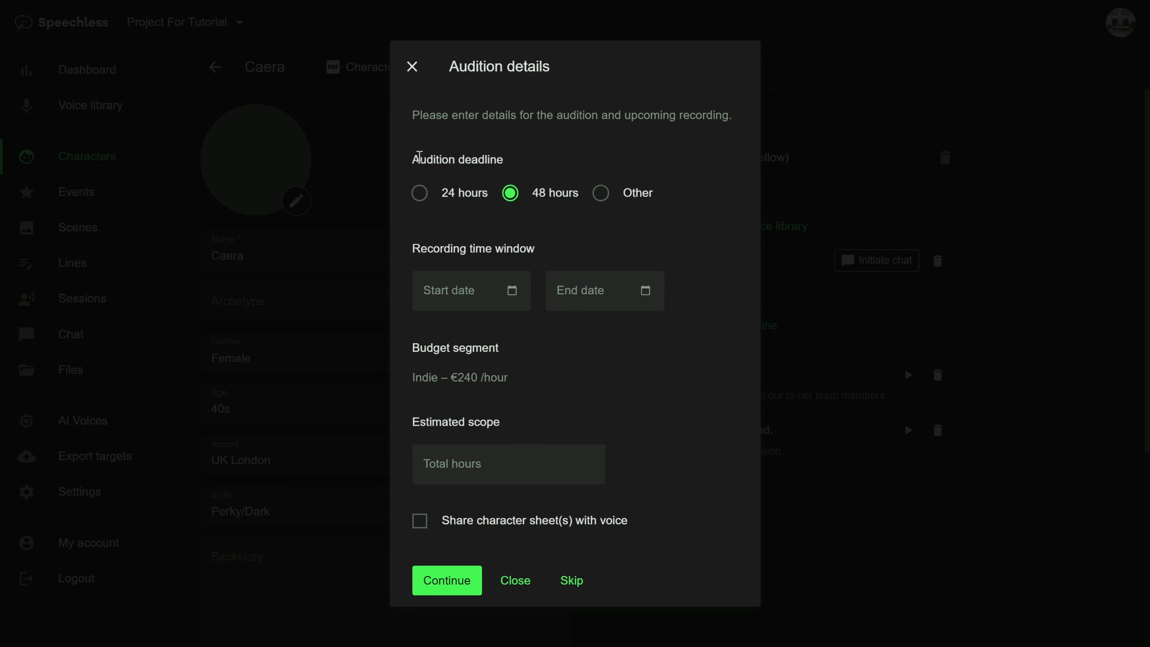
{"action": "left_click", "coordinate": [449, 193]}
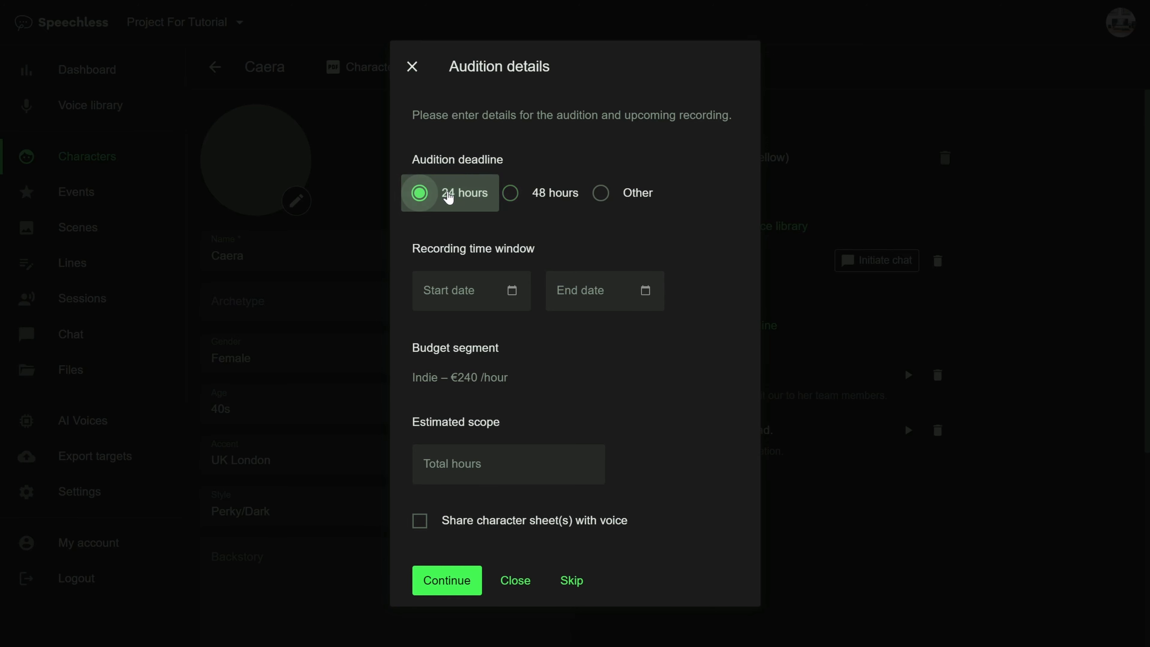
{"action": "left_click", "coordinate": [602, 192]}
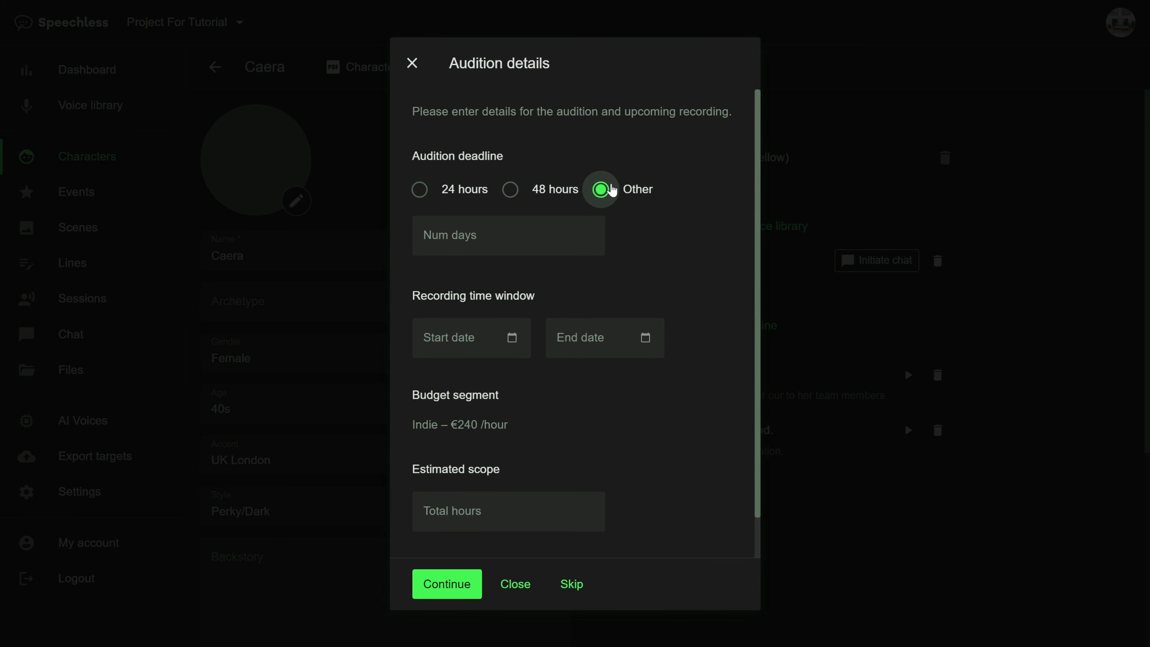
{"action": "left_click", "coordinate": [541, 237]}
{"action": "type", "text": "4"}
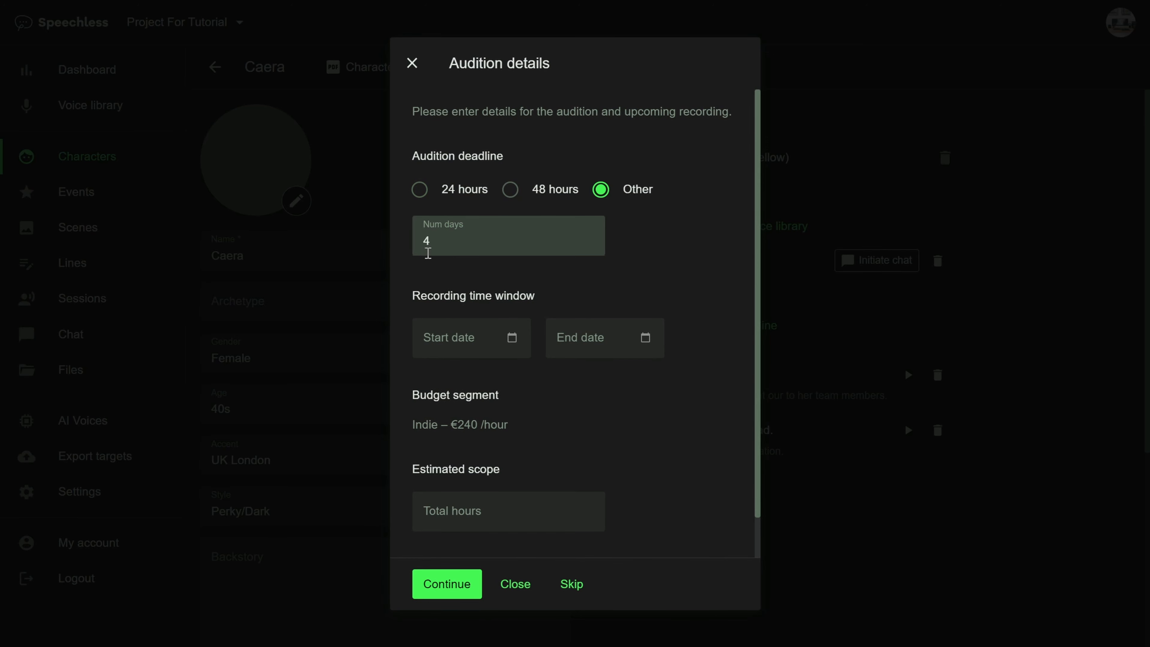
{"action": "double_click", "coordinate": [454, 245]}
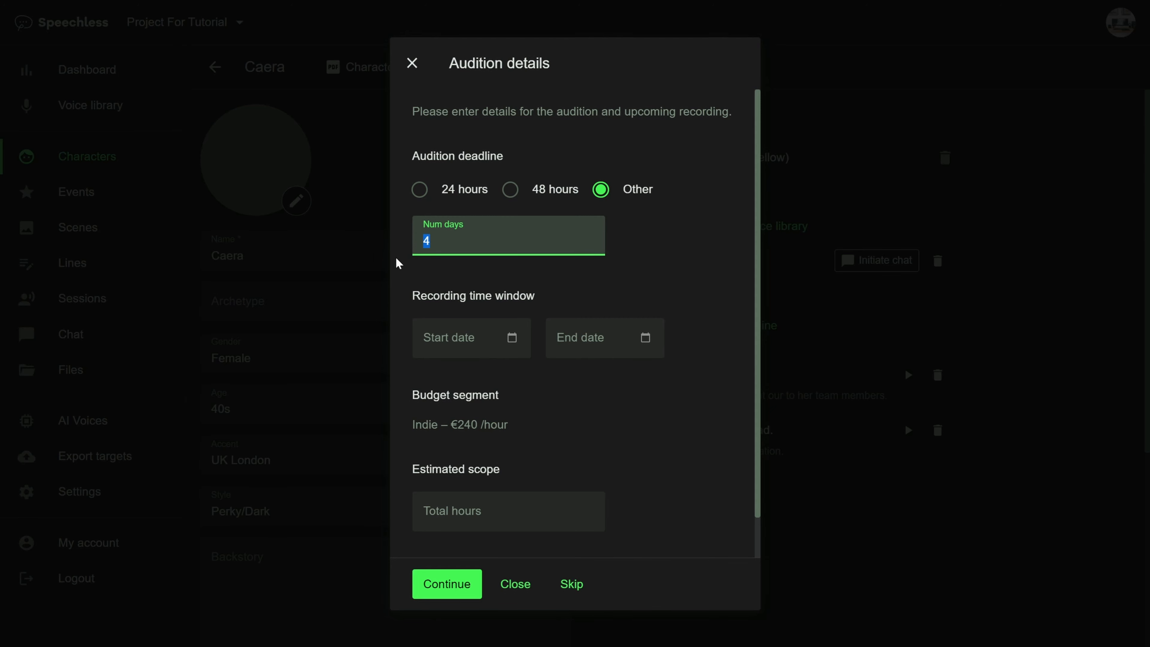
{"action": "type", "text": "7"}
{"action": "left_click", "coordinate": [654, 290]}
Set the recording time window from 2023-03-13 to 2023-03-18.
{"action": "scroll", "coordinate": [634, 293], "scroll_direction": "down", "scroll_amount": 1}
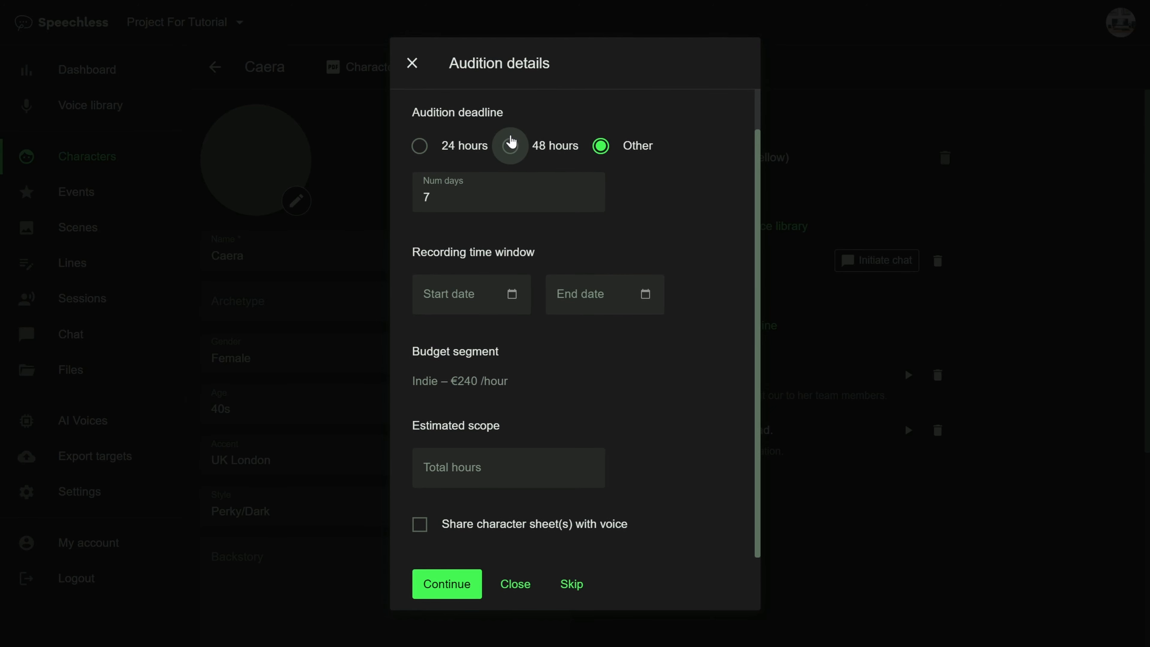
{"action": "left_click", "coordinate": [516, 308]}
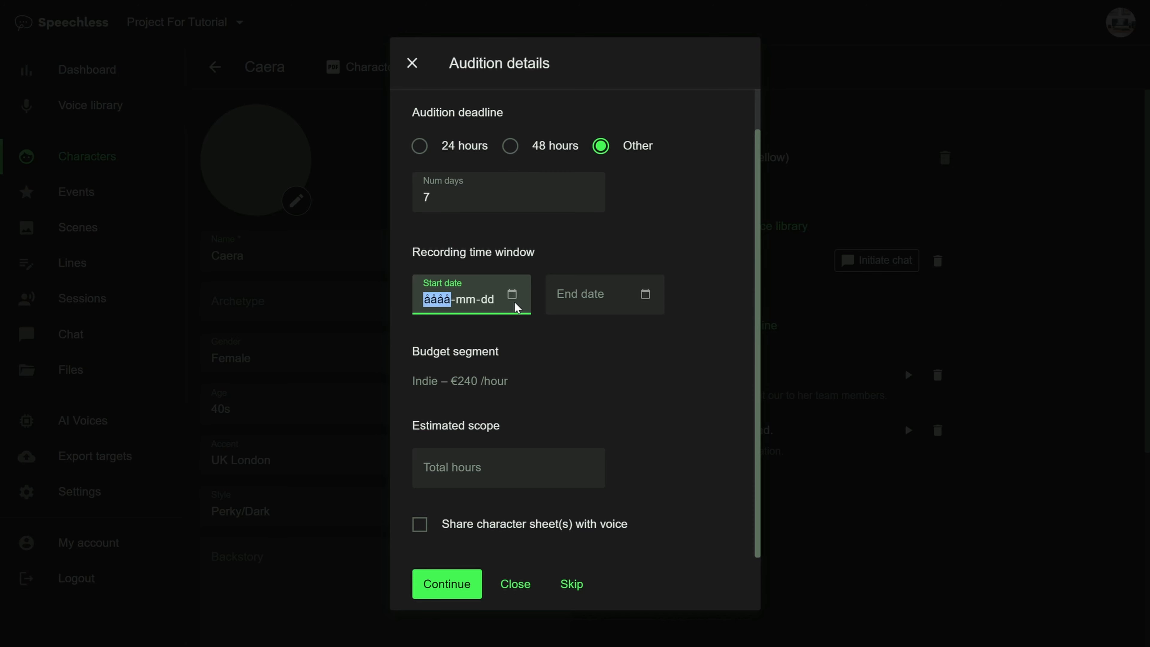
{"action": "left_click", "coordinate": [512, 294]}
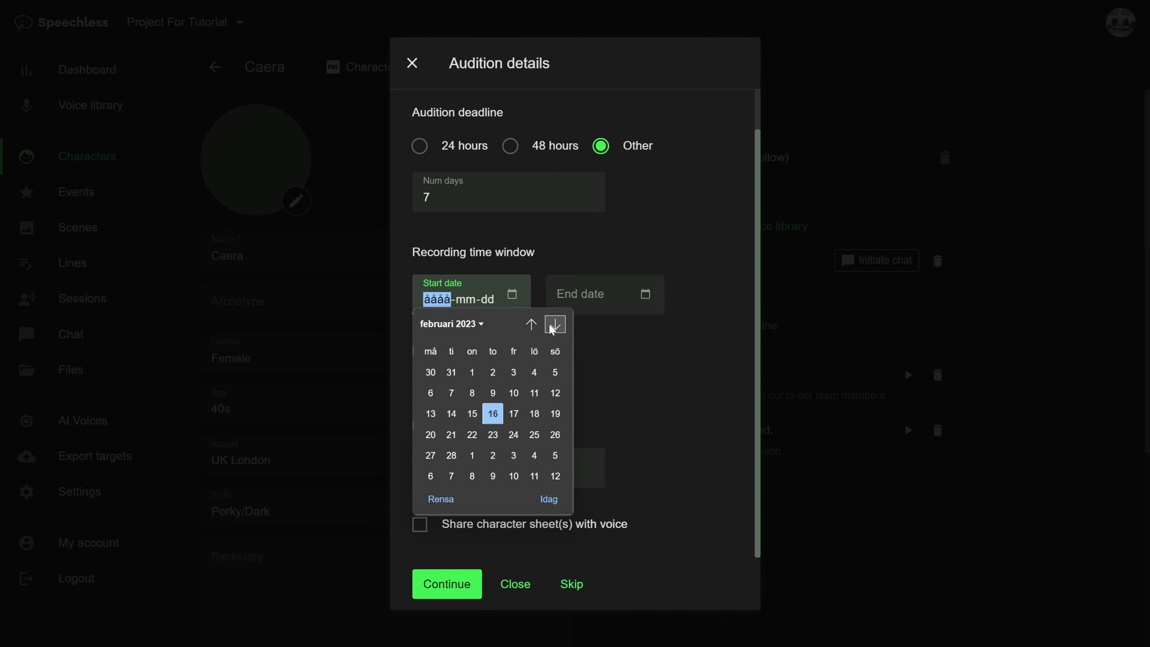
{"action": "left_click", "coordinate": [554, 325]}
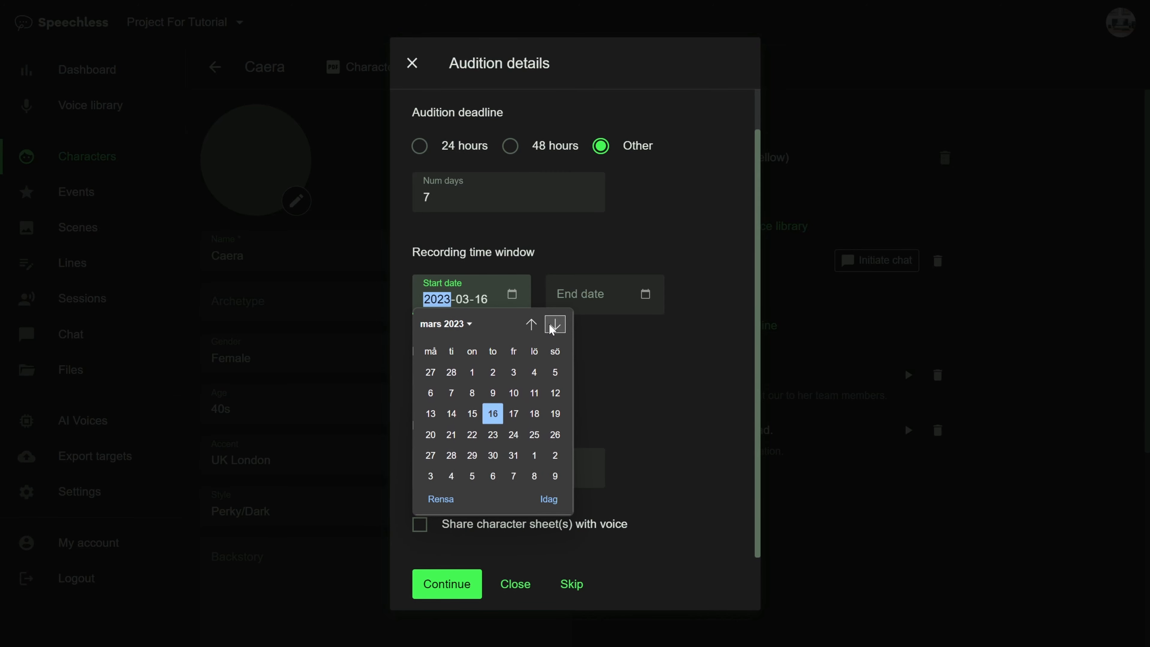
{"action": "left_click", "coordinate": [430, 414]}
{"action": "left_click", "coordinate": [645, 294]}
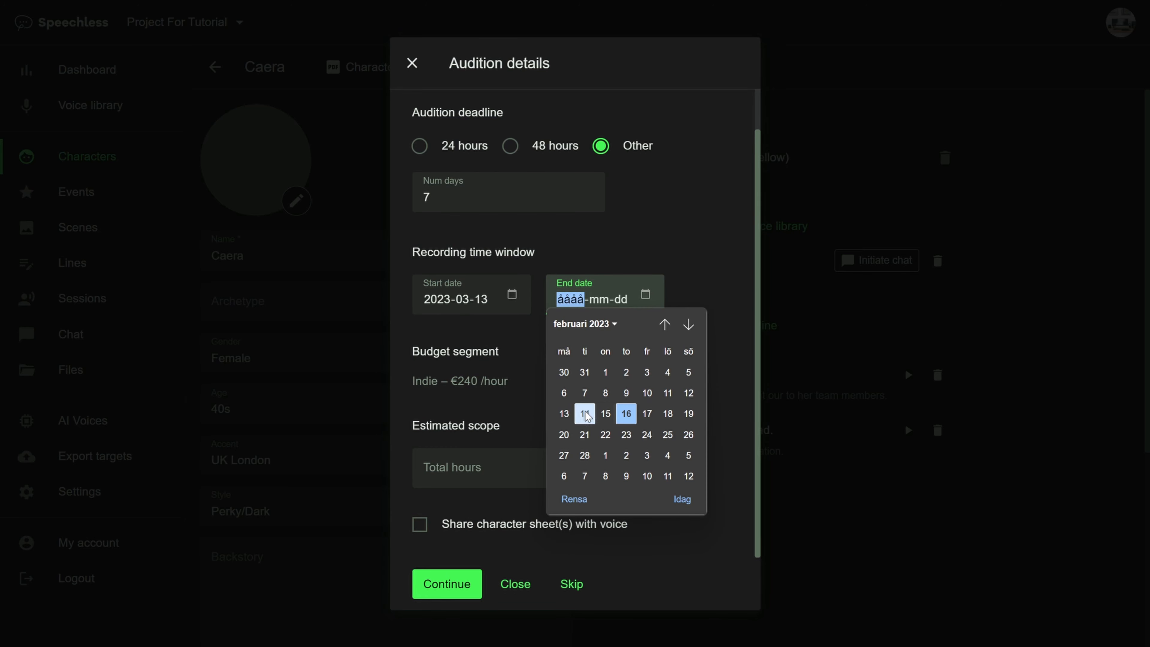
{"action": "left_click", "coordinate": [688, 324]}
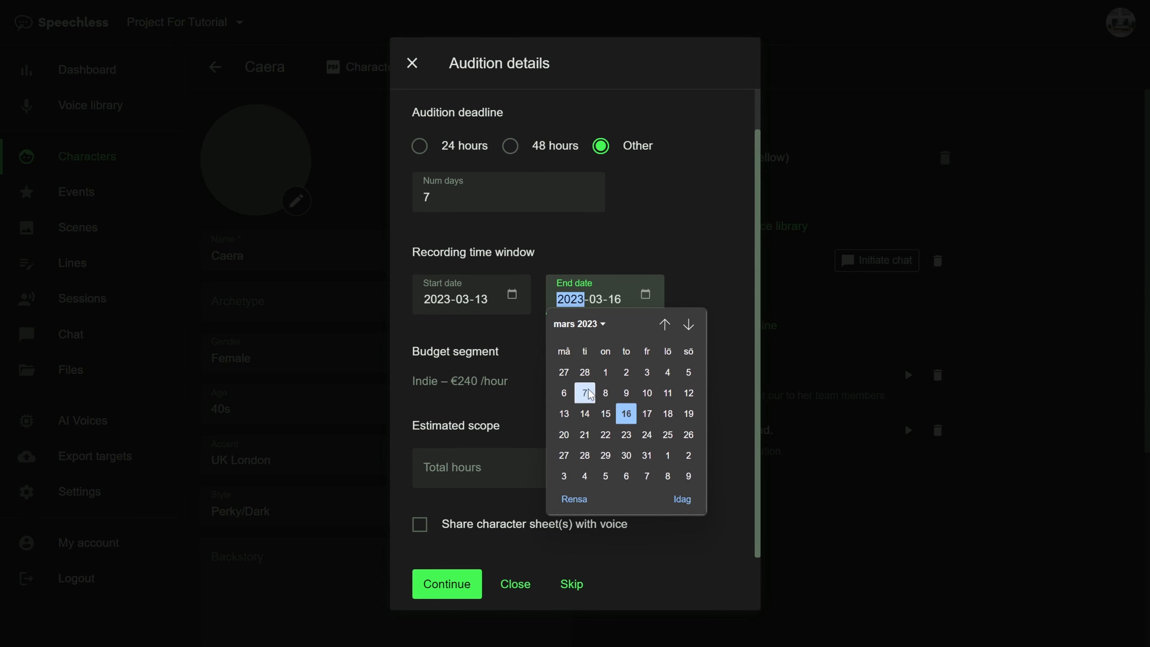
{"action": "left_click", "coordinate": [667, 414]}
{"action": "left_click", "coordinate": [684, 386]}
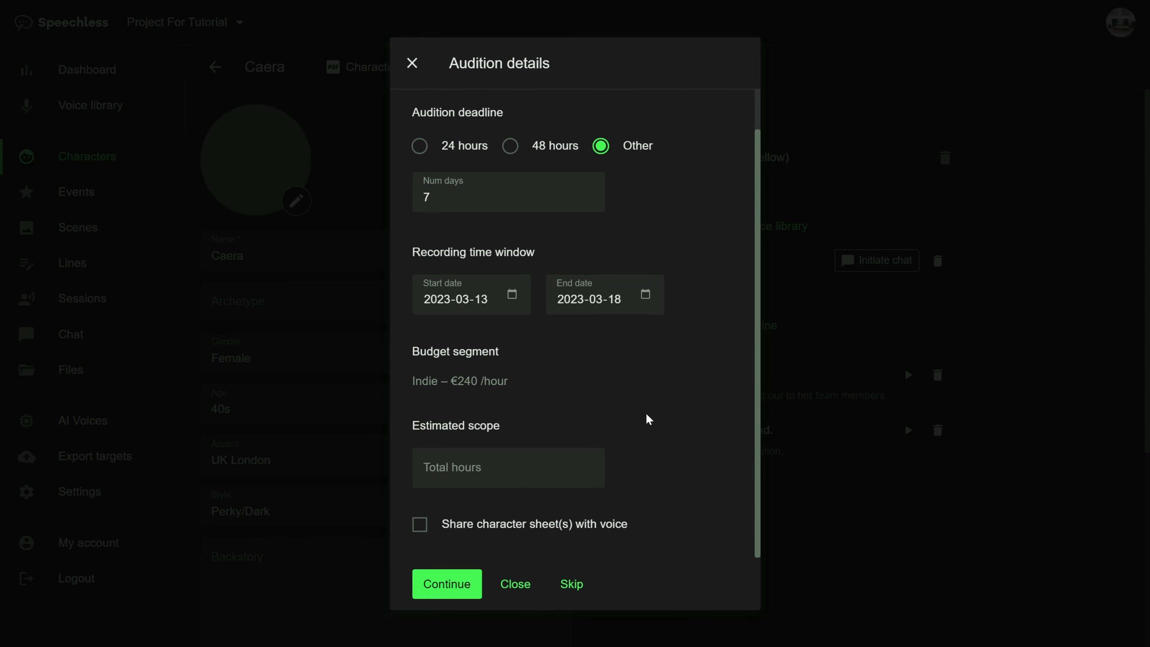
Set the estimated scope to 2 total hours and continue to the chat without sharing the character sheet.
{"action": "left_click", "coordinate": [569, 461]}
{"action": "type", "text": "1"}
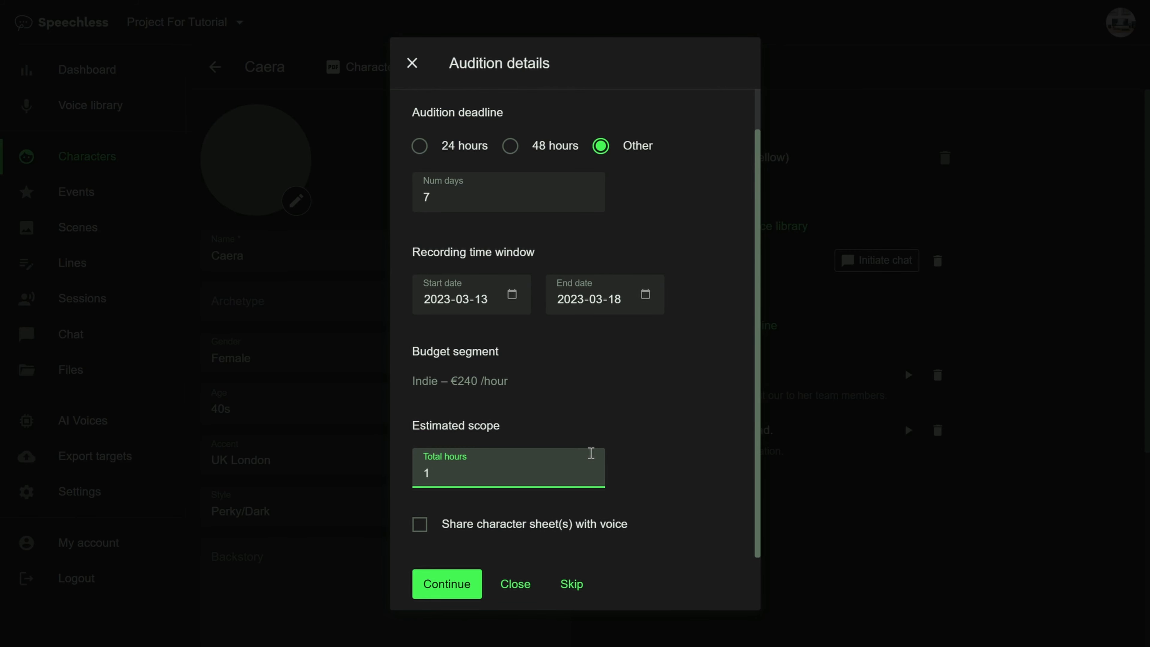
{"action": "key", "text": "BackSpace"}
{"action": "type", "text": "2"}
{"action": "left_click", "coordinate": [701, 465]}
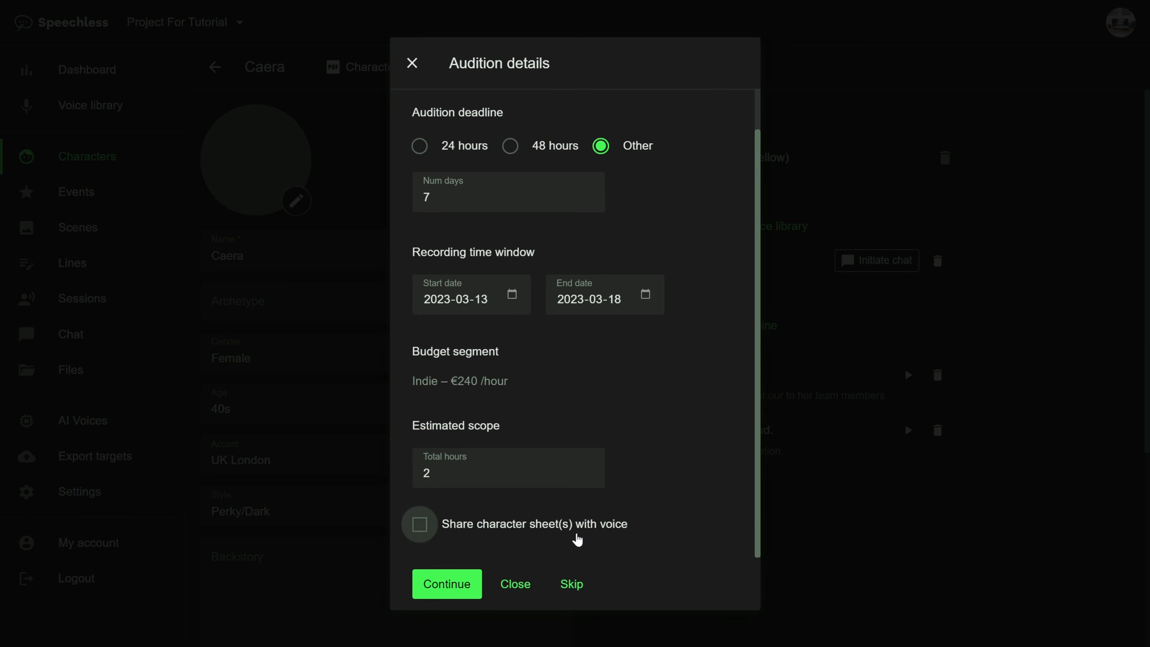
{"action": "left_click", "coordinate": [449, 584]}
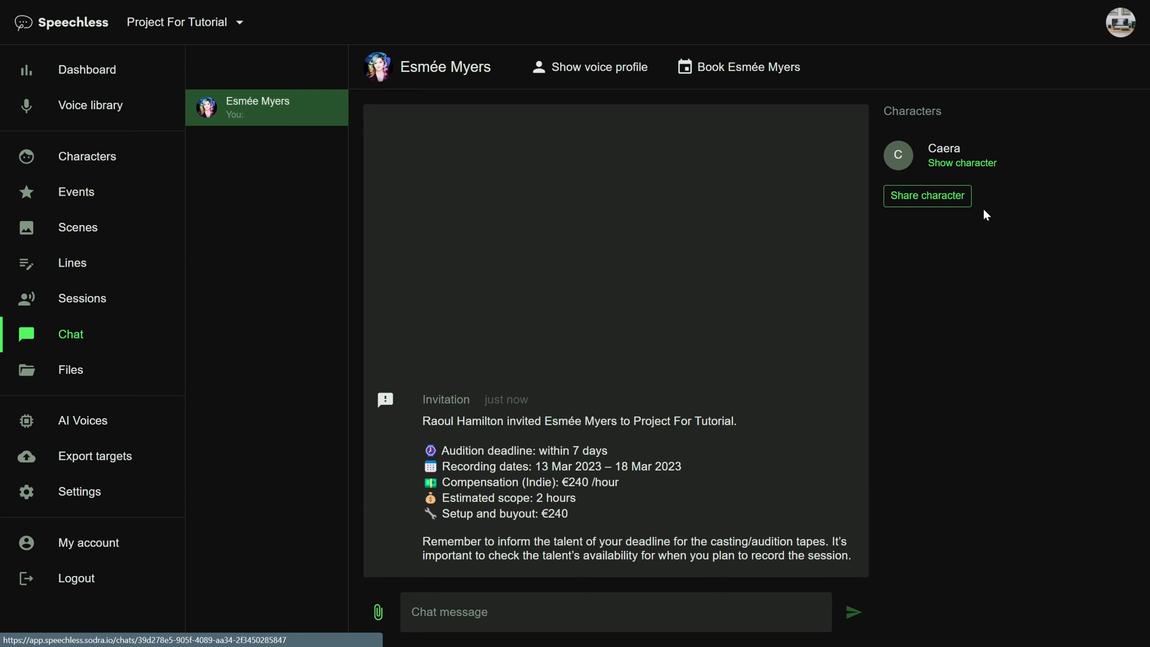
Share the character Caera with all chat participants and start booking a new session with the voice talent.
{"action": "left_click", "coordinate": [942, 198]}
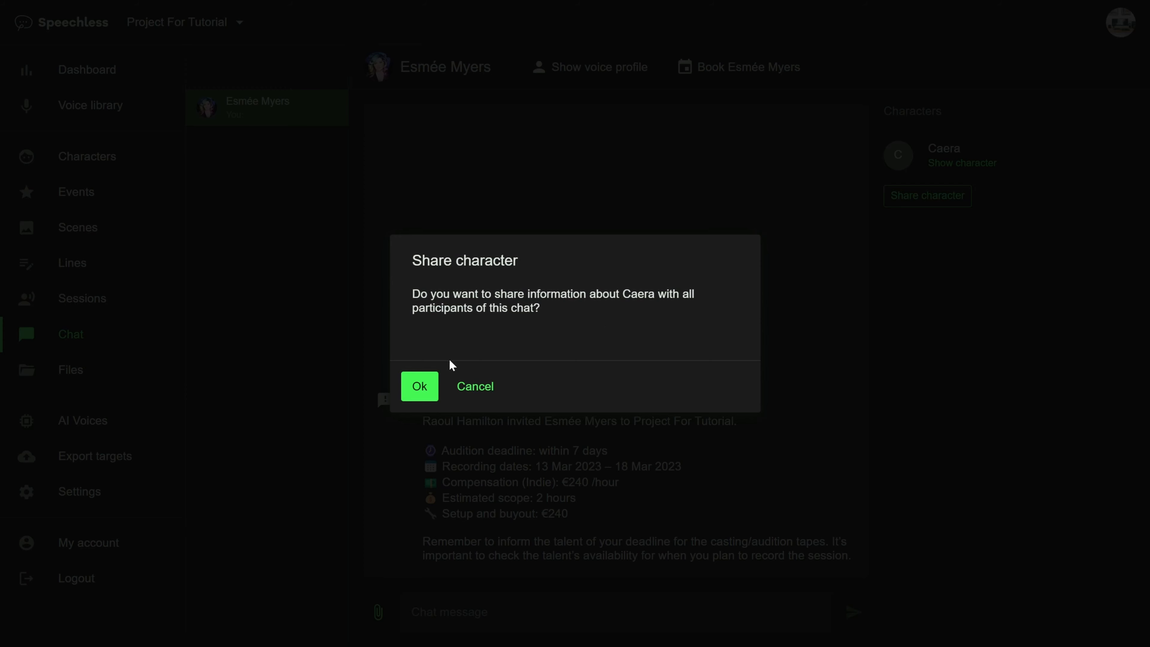
{"action": "left_click", "coordinate": [419, 386]}
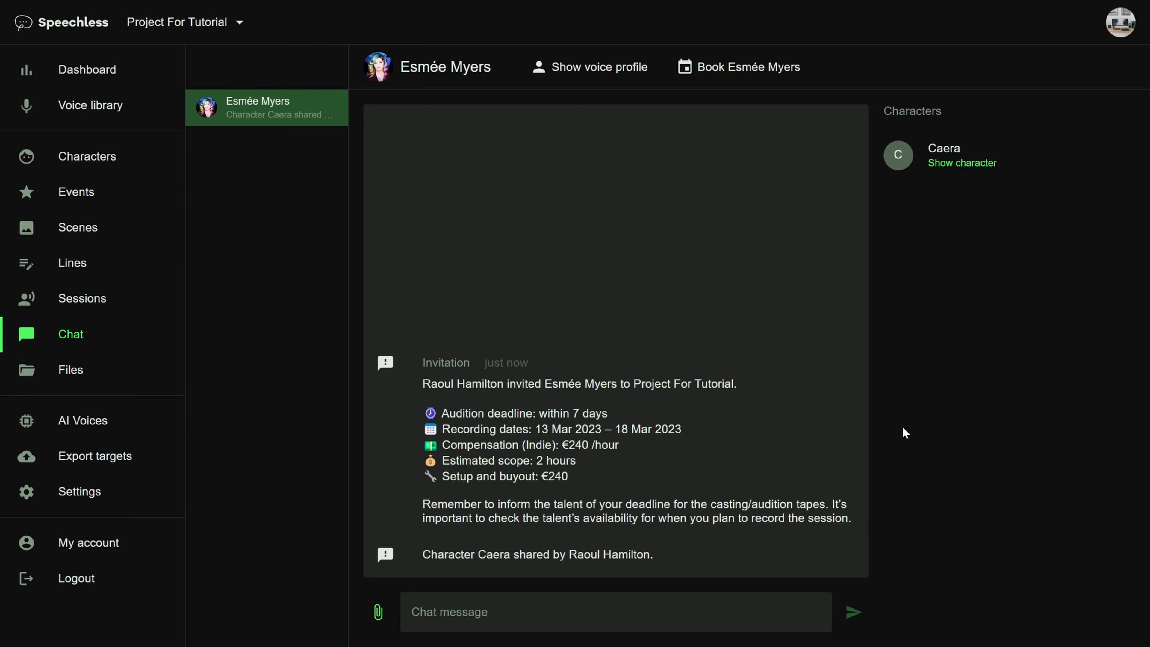
{"action": "left_click", "coordinate": [744, 76]}
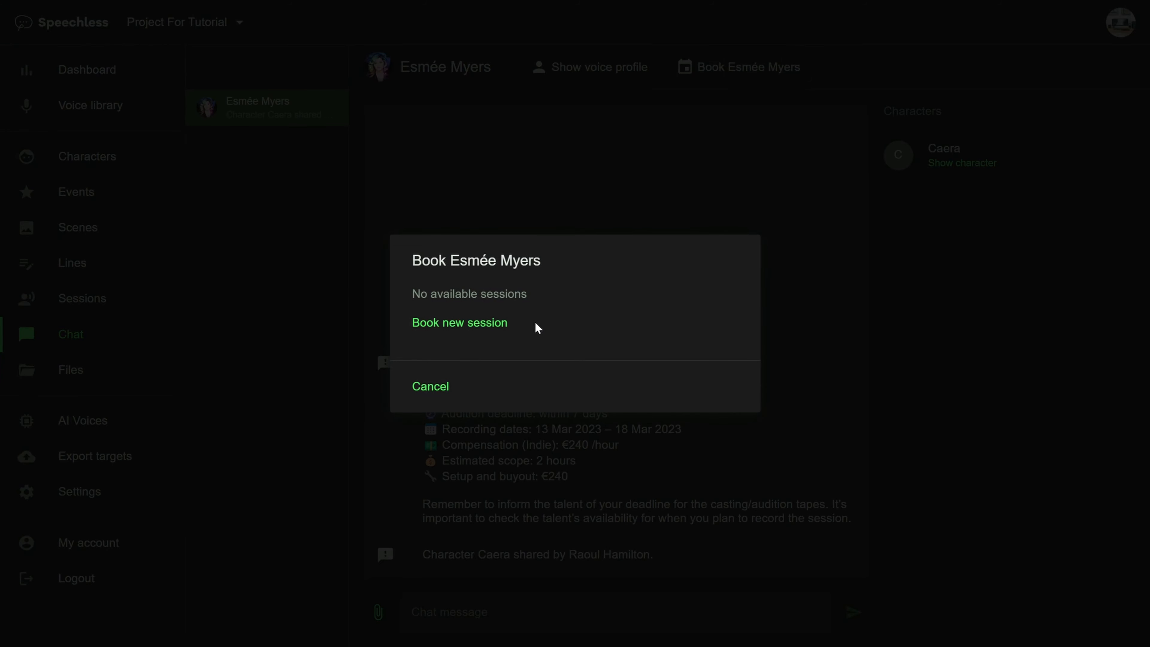
{"action": "left_click", "coordinate": [476, 324]}
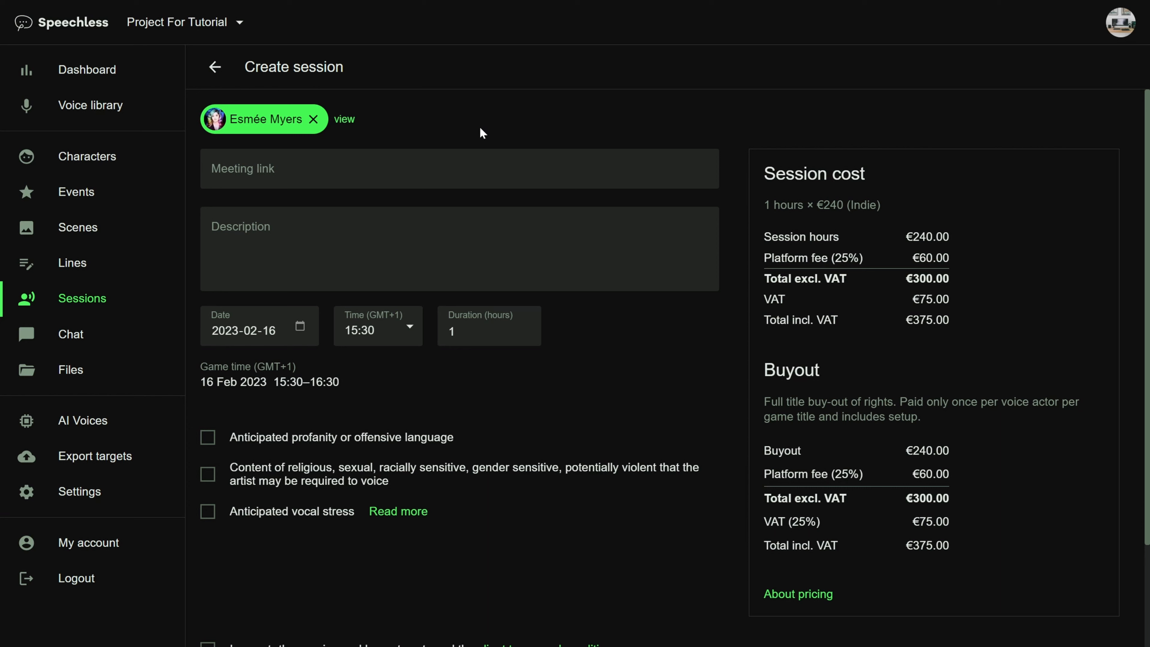
Fill in the session's meeting link with the placeholder "Input your own meeting link.".
{"action": "left_click", "coordinate": [466, 165]}
{"action": "type", "text": "Inut"}
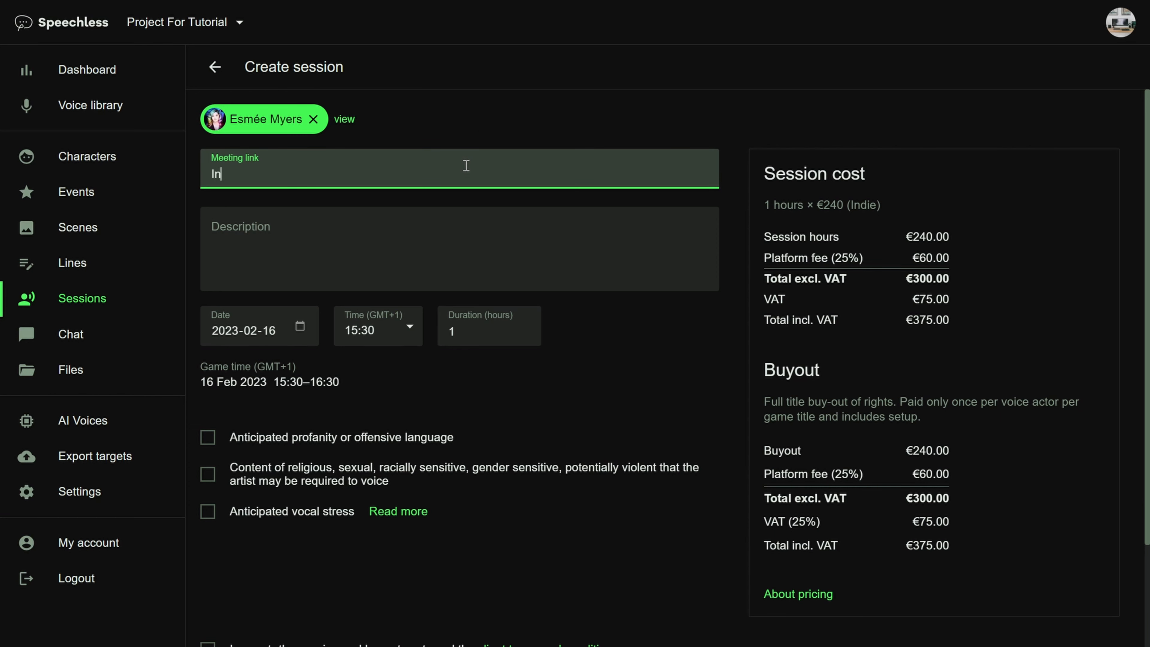
{"action": "key", "text": "BackSpace"}
{"action": "type", "text": "put your own"}
{"action": "type", "text": "meeting link."}
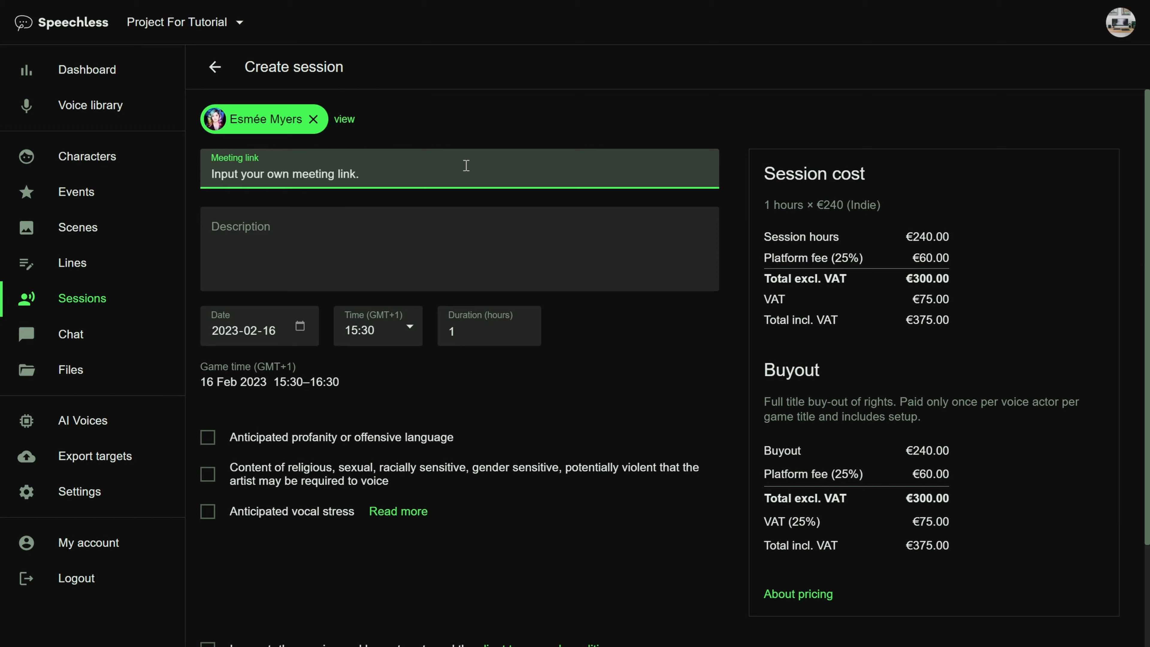
Enter the session description "This is the first session with talent, for character X.".
{"action": "left_click", "coordinate": [454, 225]}
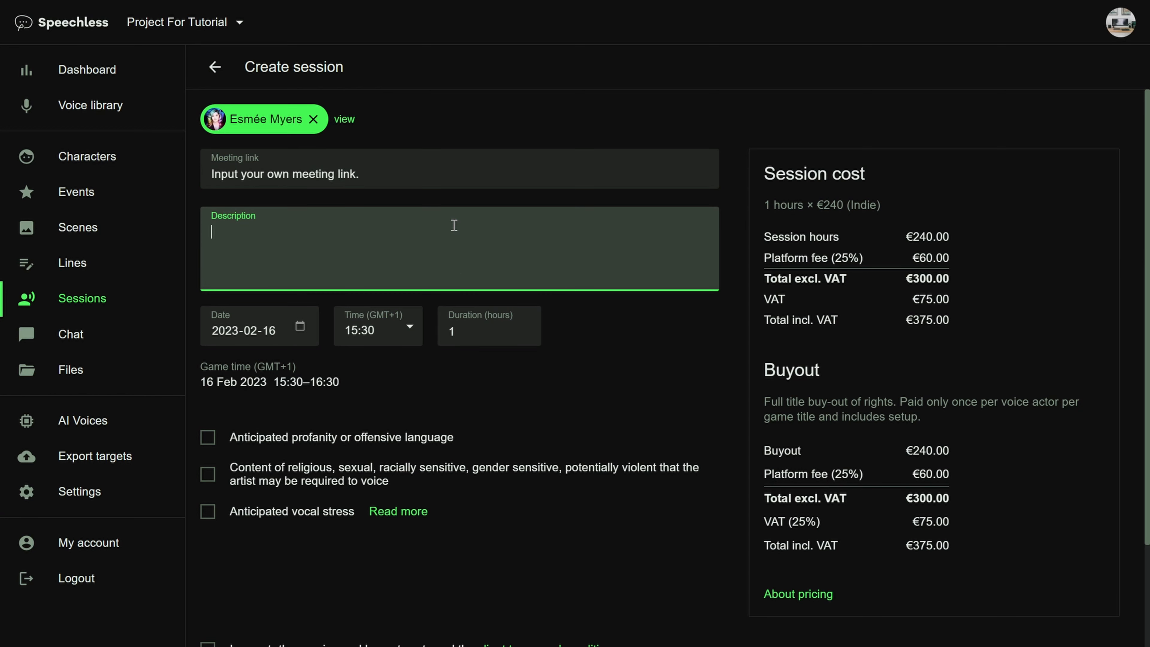
{"action": "type", "text": "This is the first session w"}
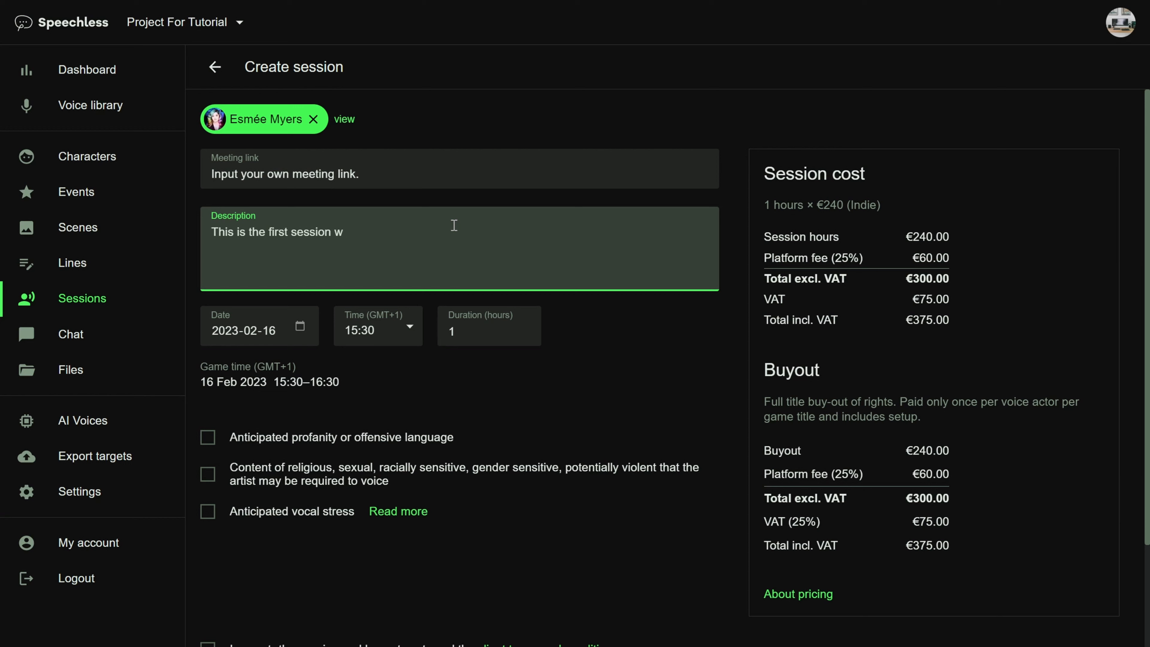
{"action": "type", "text": "ith talent, for character X."}
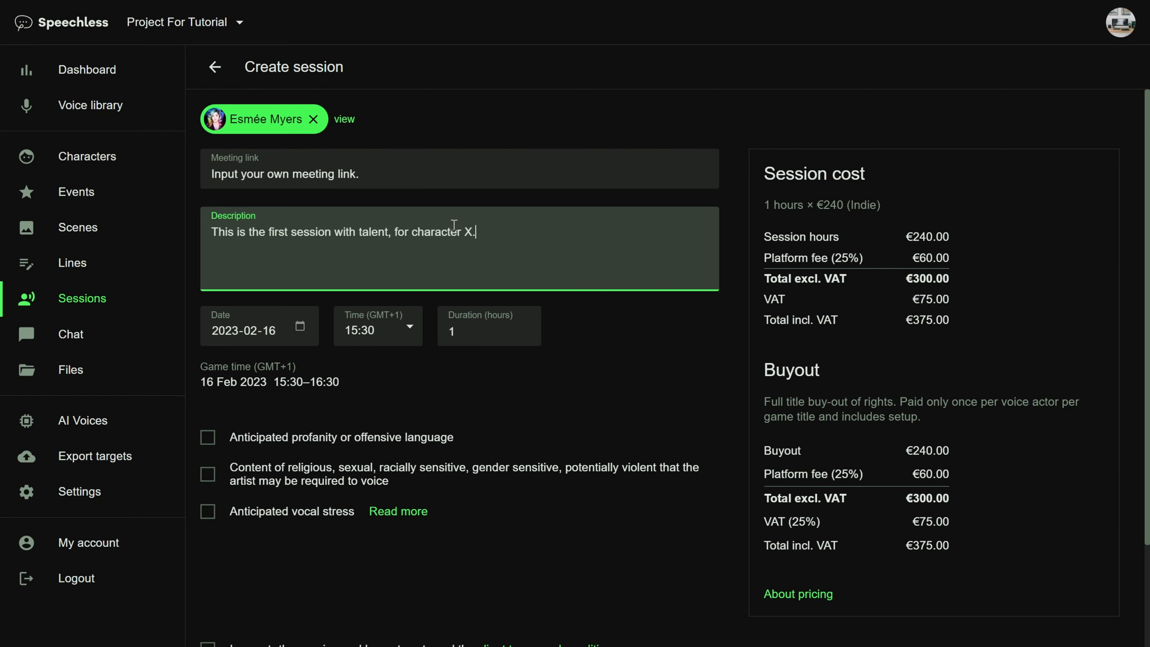
{"action": "left_click", "coordinate": [563, 315]}
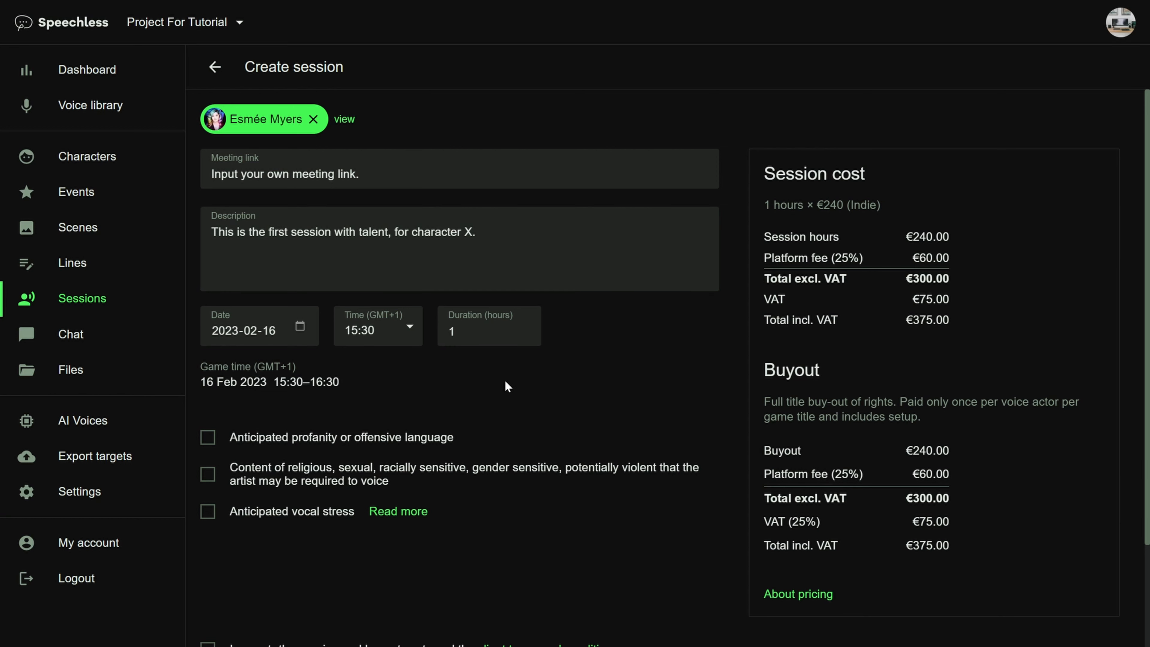
Schedule the session for 2023-03-13 at 17:00 with a duration of 2 hours.
{"action": "left_click", "coordinate": [300, 334]}
{"action": "left_click", "coordinate": [344, 357]}
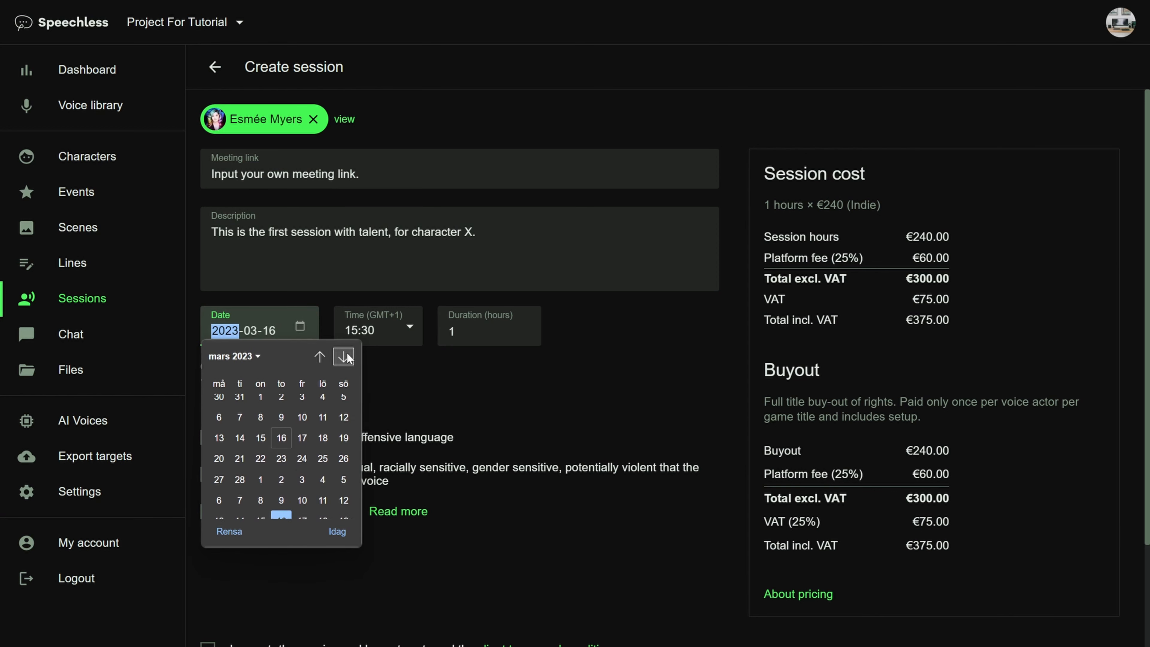
{"action": "left_click", "coordinate": [219, 446]}
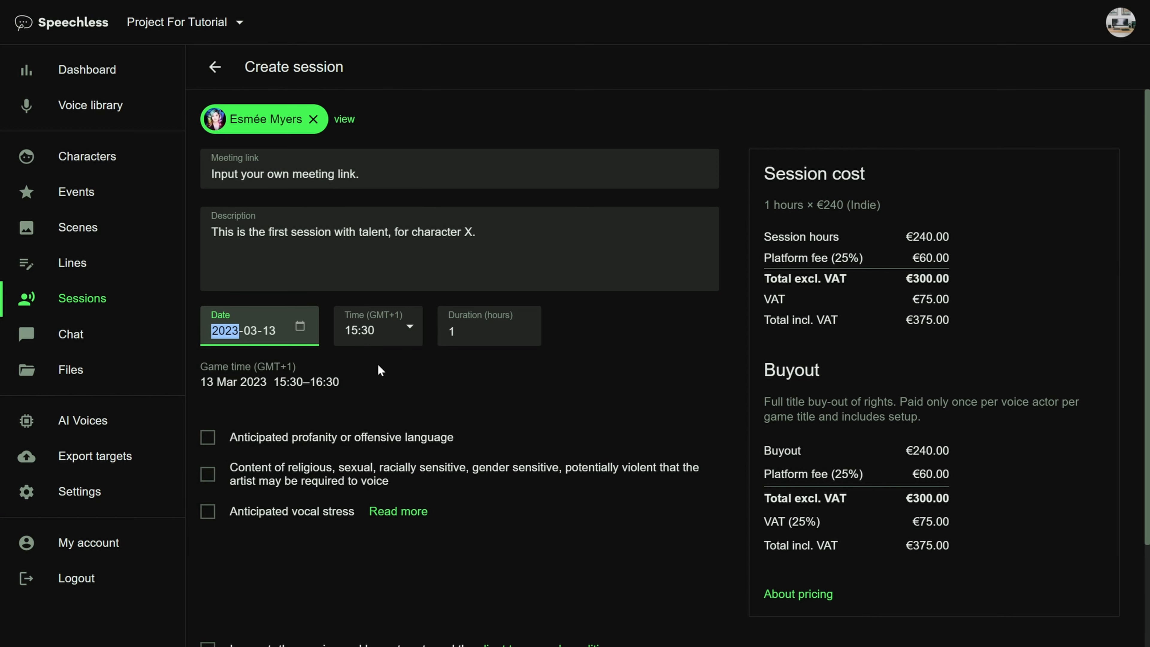
{"action": "left_click", "coordinate": [383, 330]}
{"action": "scroll", "coordinate": [385, 272], "scroll_direction": "down", "scroll_amount": 3}
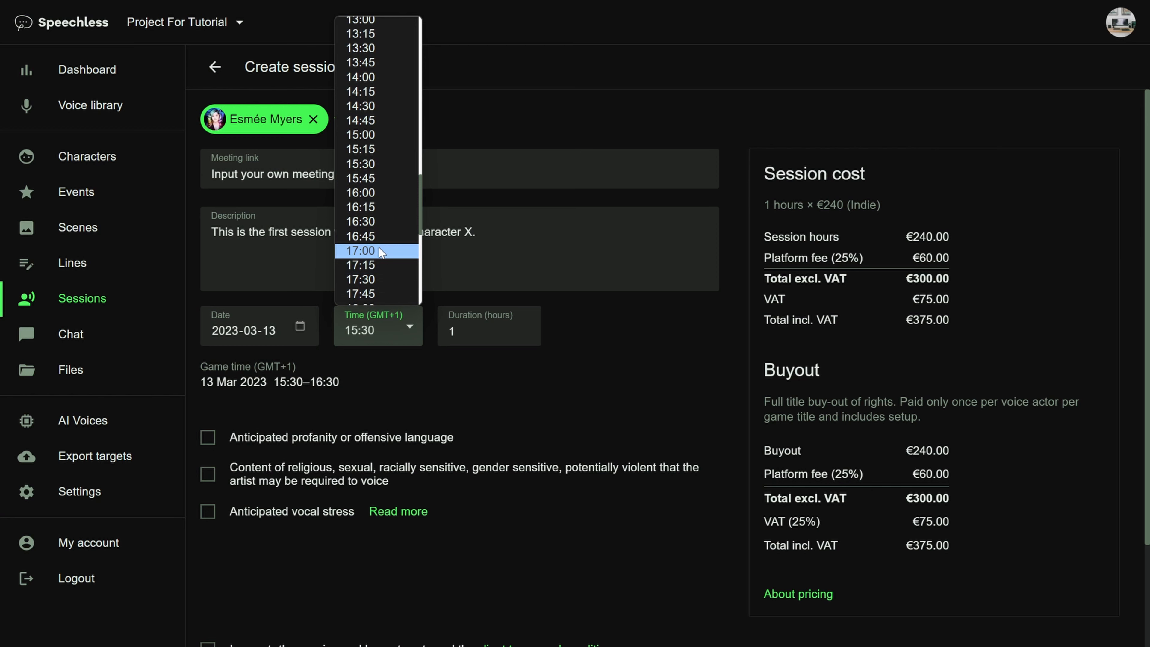
{"action": "left_click", "coordinate": [382, 251]}
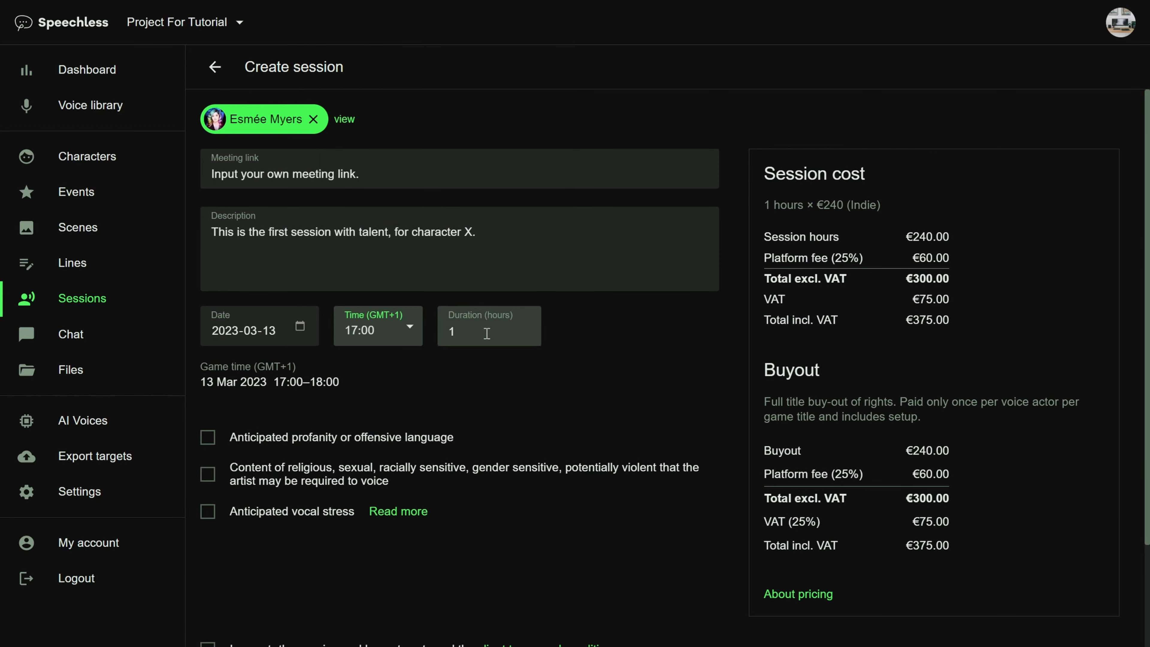
{"action": "double_click", "coordinate": [453, 331]}
{"action": "type", "text": "2"}
Flag anticipated profanity, sensitive or violent content and vocal stress, and accept the session and buyout costs with the client terms.
{"action": "scroll", "coordinate": [475, 389], "scroll_direction": "down", "scroll_amount": 2}
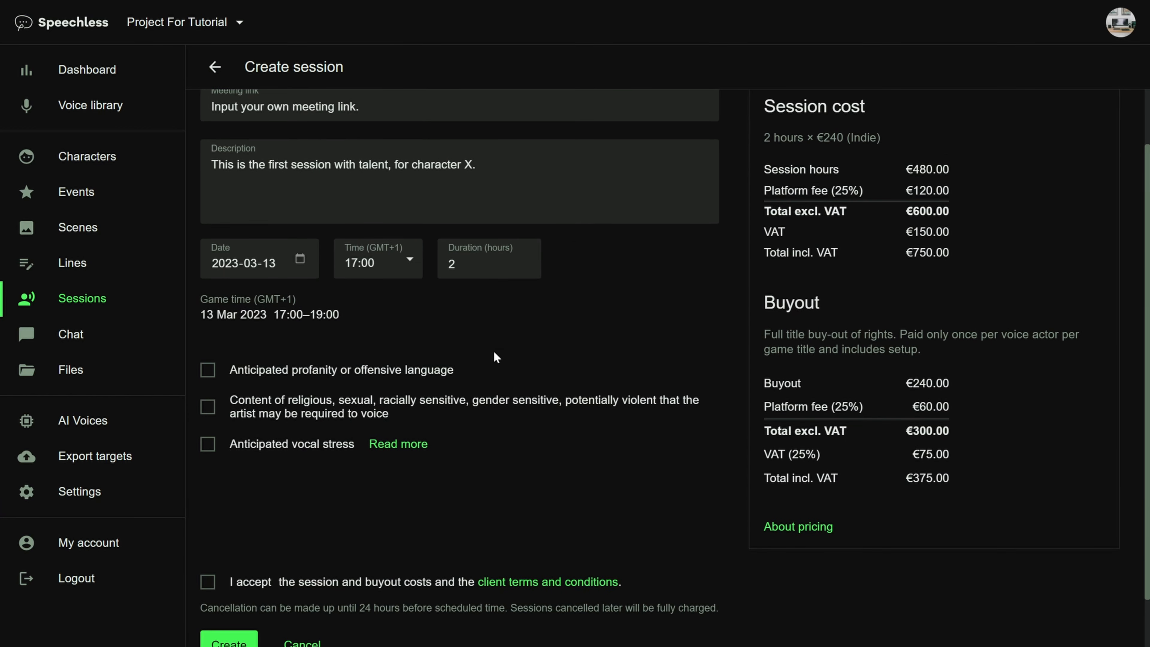
{"action": "left_click", "coordinate": [208, 370]}
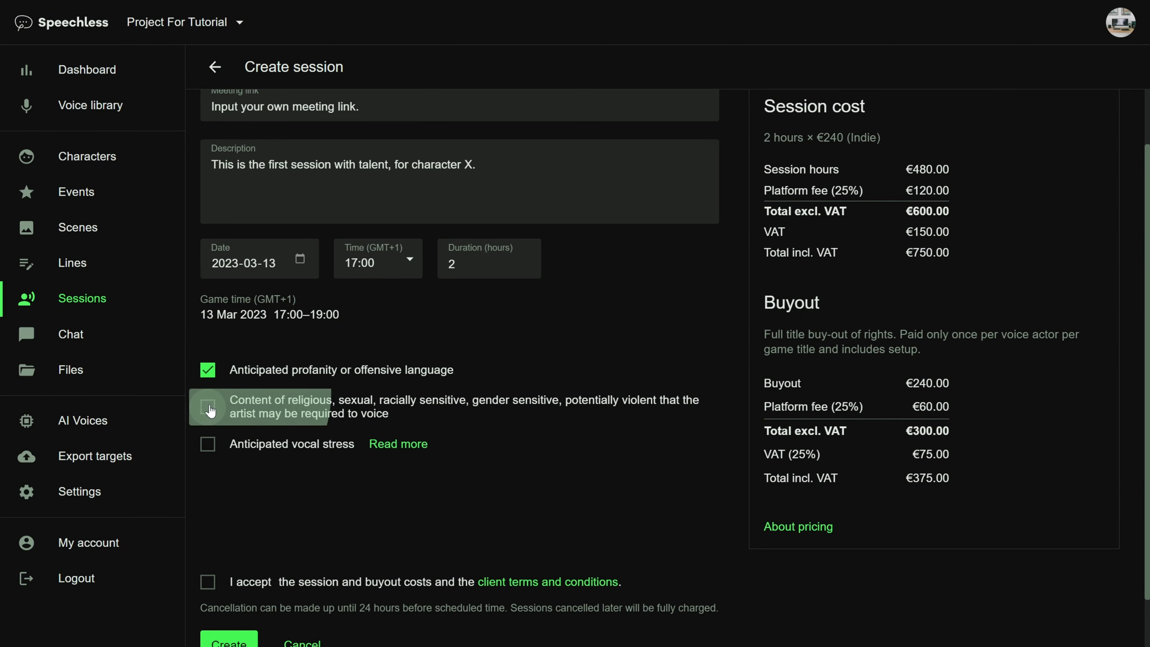
{"action": "left_click", "coordinate": [208, 405]}
{"action": "left_click", "coordinate": [208, 444]}
{"action": "scroll", "coordinate": [543, 446], "scroll_direction": "down", "scroll_amount": 2}
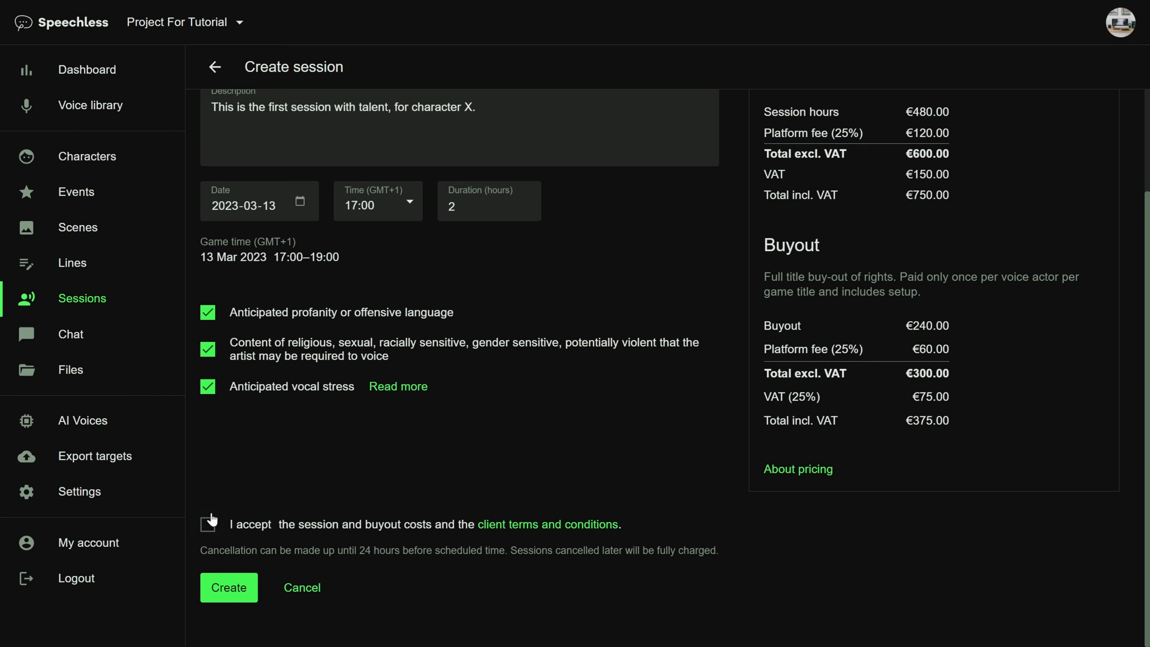
{"action": "left_click", "coordinate": [207, 524]}
Review the session and buyout costs including VAT, and create the session.
{"action": "scroll", "coordinate": [345, 473], "scroll_direction": "up", "scroll_amount": 3}
{"action": "scroll", "coordinate": [595, 430], "scroll_direction": "down", "scroll_amount": 2}
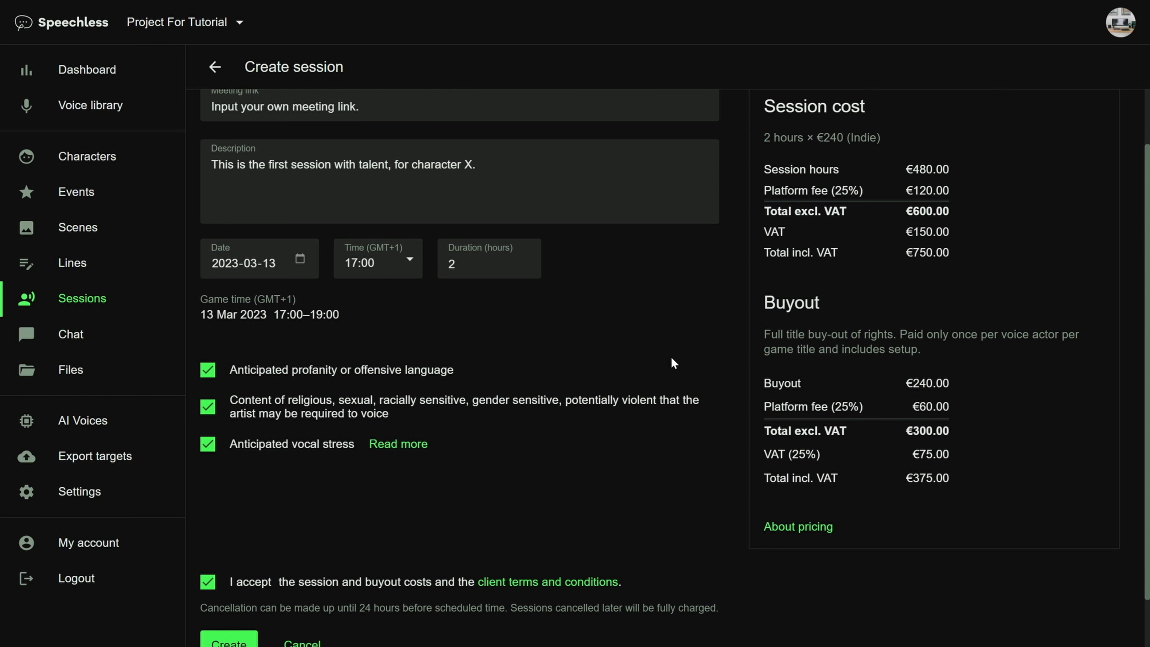
{"action": "scroll", "coordinate": [716, 365], "scroll_direction": "up", "scroll_amount": 2}
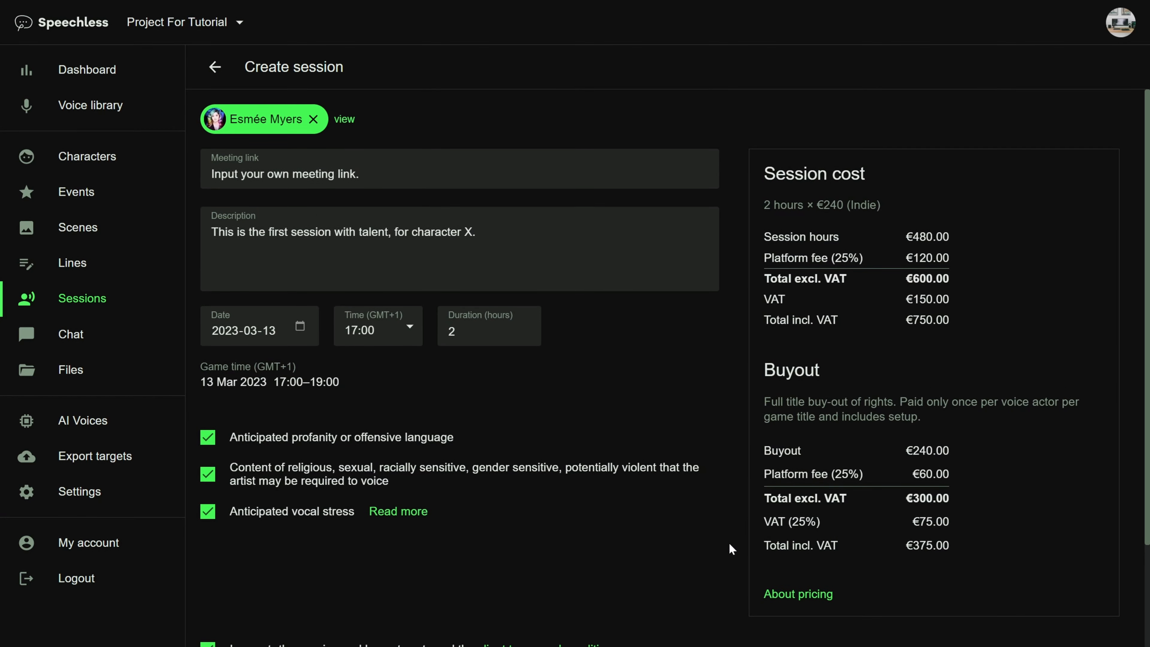
{"action": "left_click_drag", "start_coordinate": [764, 521], "coordinate": [918, 519]}
{"action": "left_click", "coordinate": [841, 524]}
{"action": "scroll", "coordinate": [730, 349], "scroll_direction": "down", "scroll_amount": 3}
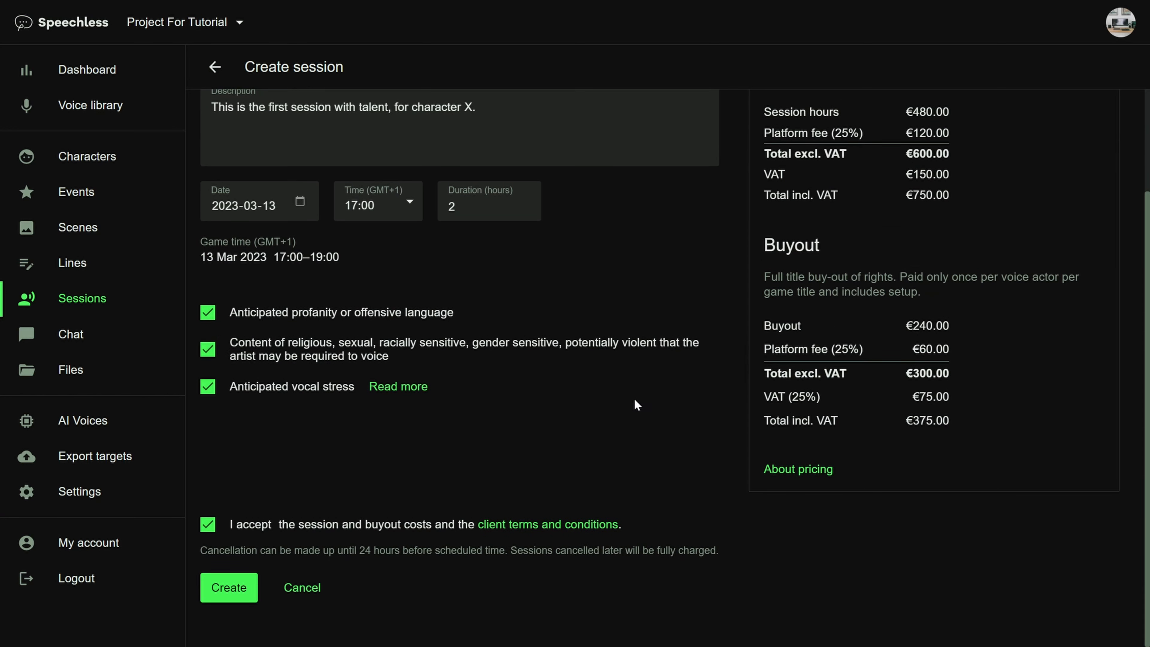
{"action": "left_click", "coordinate": [229, 587]}
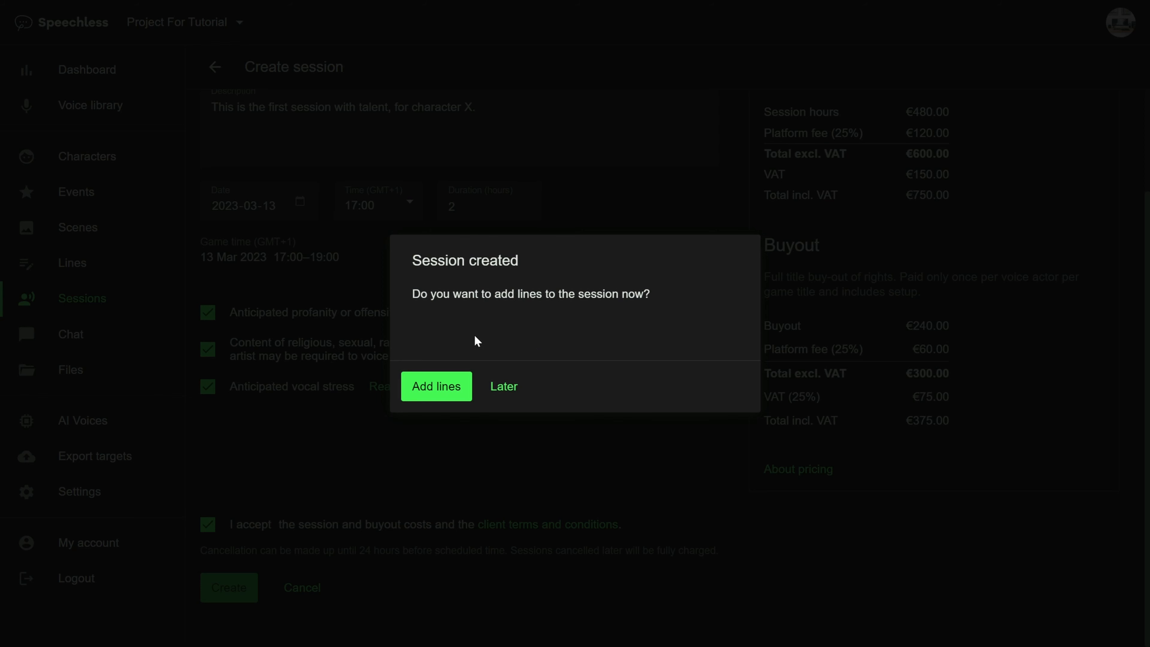
Choose to add lines to the new session, filter them to the character Caera and select all of them.
{"action": "left_click", "coordinate": [457, 394]}
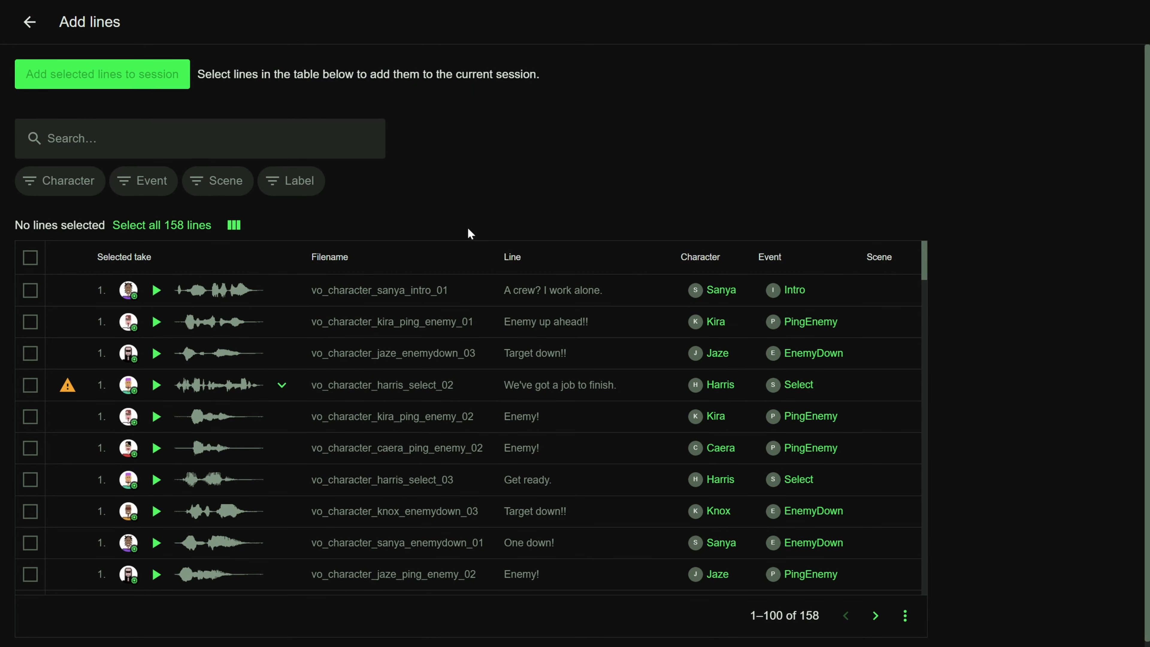
{"action": "left_click", "coordinate": [82, 179]}
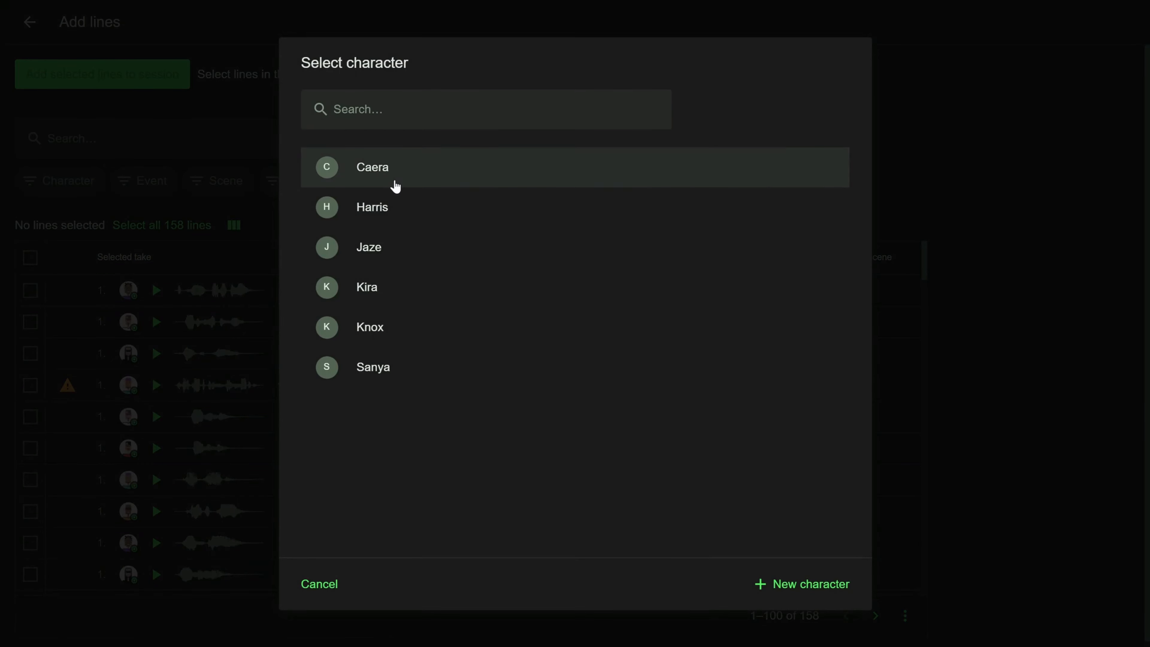
{"action": "left_click", "coordinate": [363, 168]}
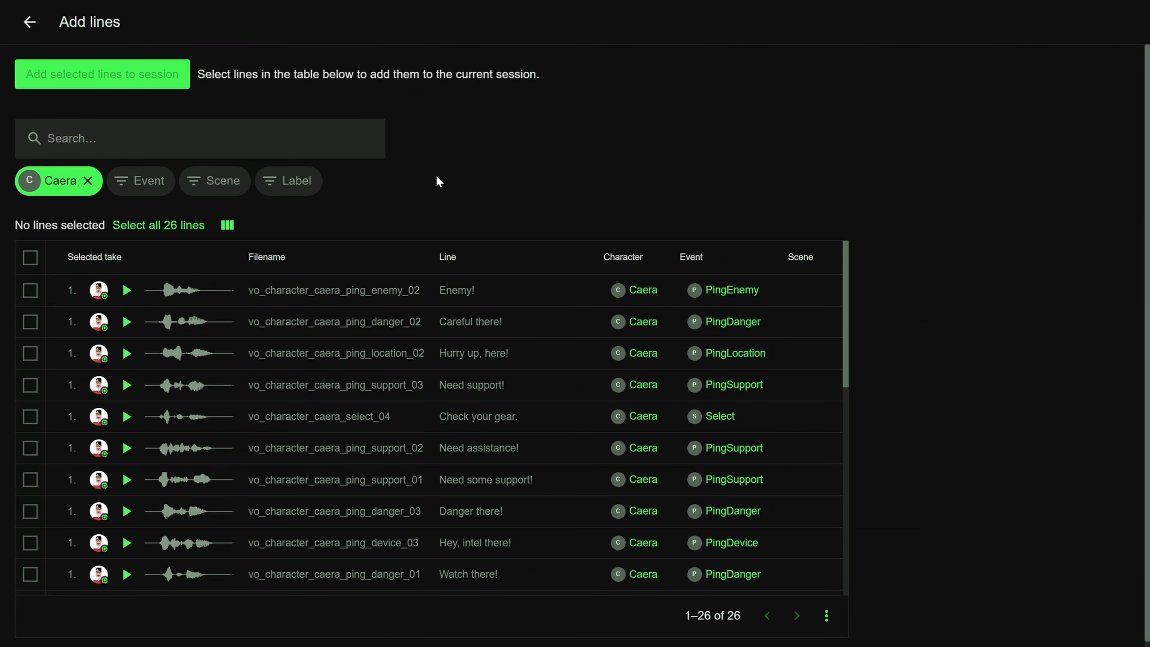
{"action": "left_click", "coordinate": [188, 225]}
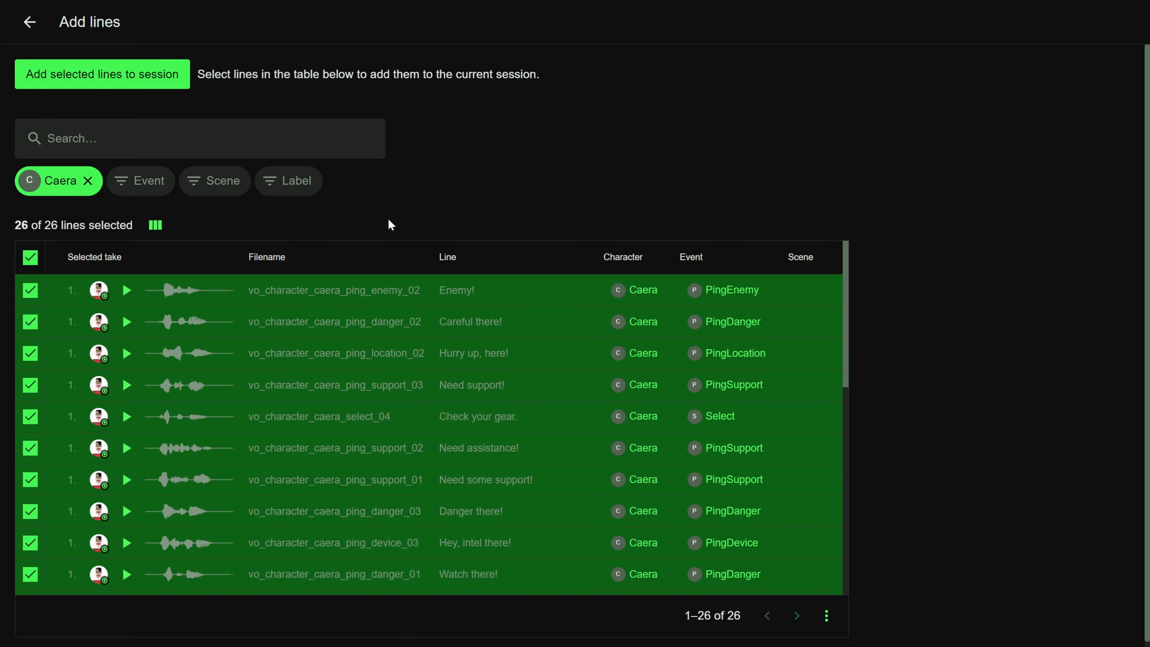
{"action": "left_click", "coordinate": [84, 71]}
Try narrowing Caera's lines to the Intro event, and clear that event filter again.
{"action": "left_click", "coordinate": [156, 187]}
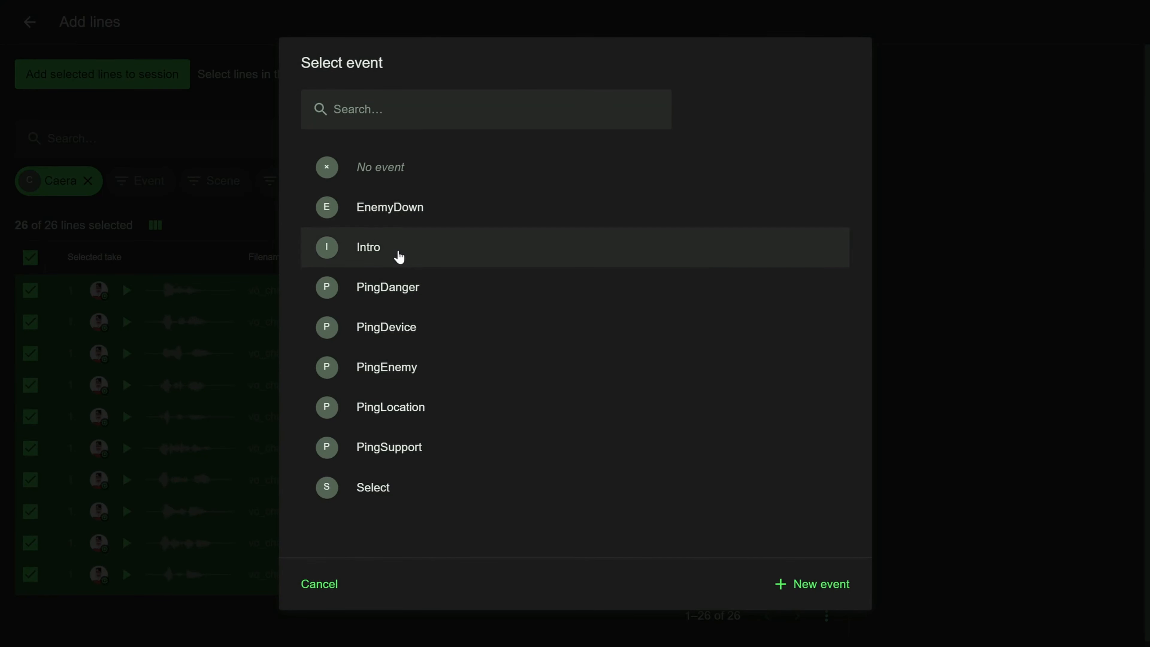
{"action": "left_click", "coordinate": [398, 250]}
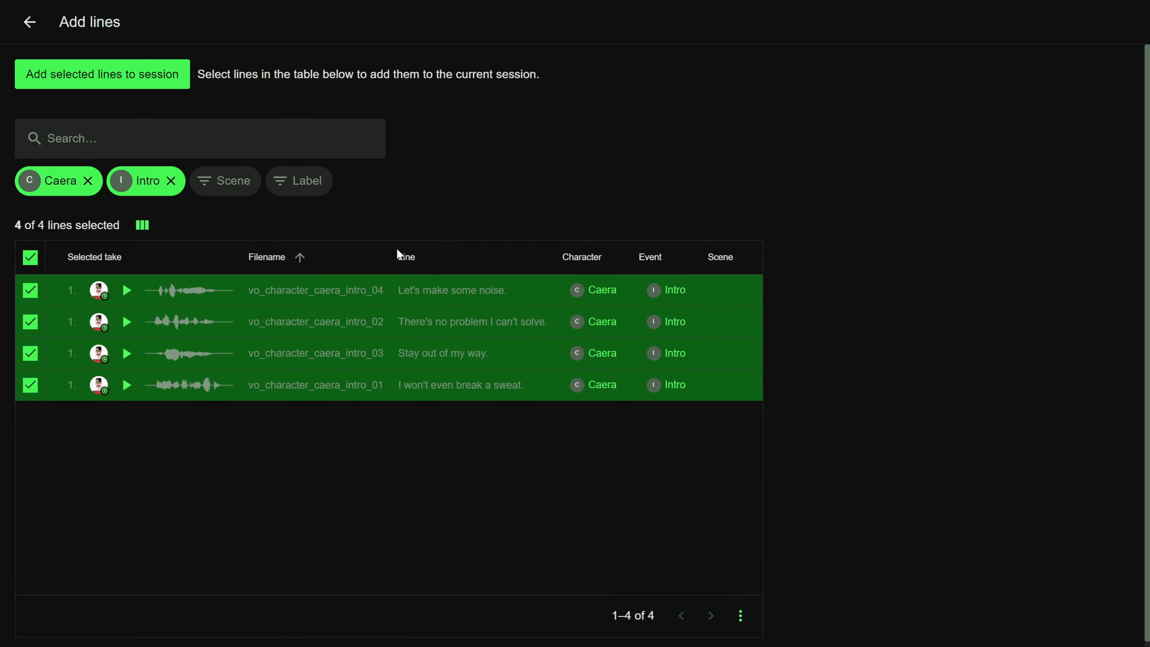
{"action": "left_click", "coordinate": [171, 181]}
Select all of Caera's lines again and add them to the session.
{"action": "left_click", "coordinate": [208, 225]}
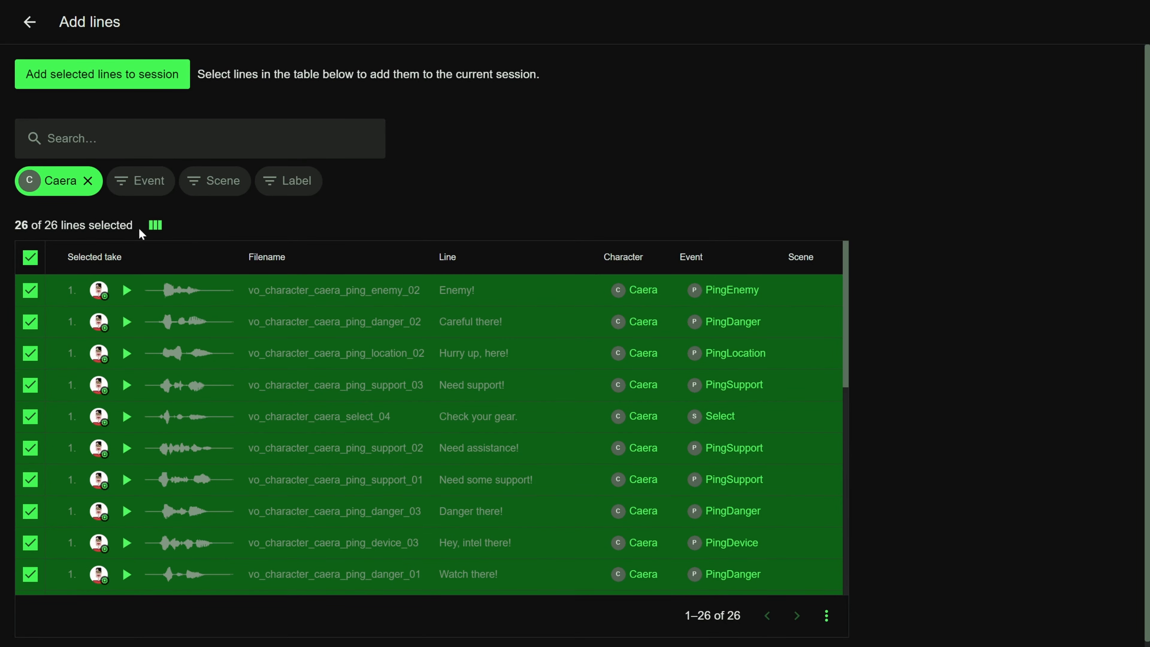
{"action": "left_click", "coordinate": [131, 75]}
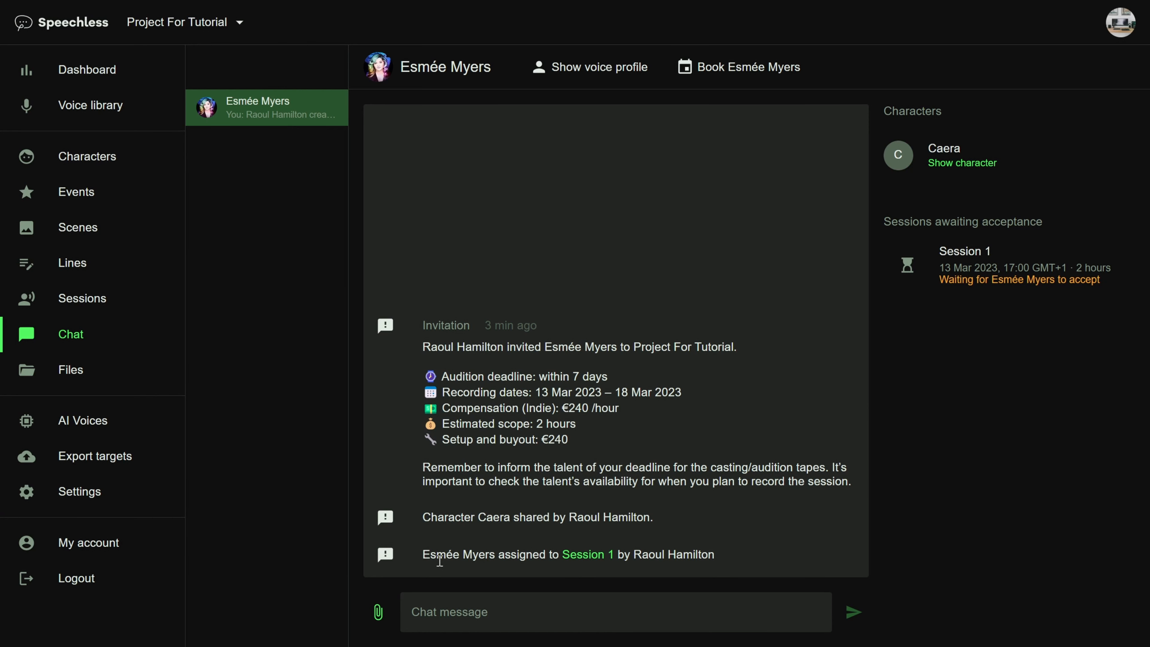
Open Session 1 from the chat and examine its details and its list of lines.
{"action": "left_click", "coordinate": [581, 555]}
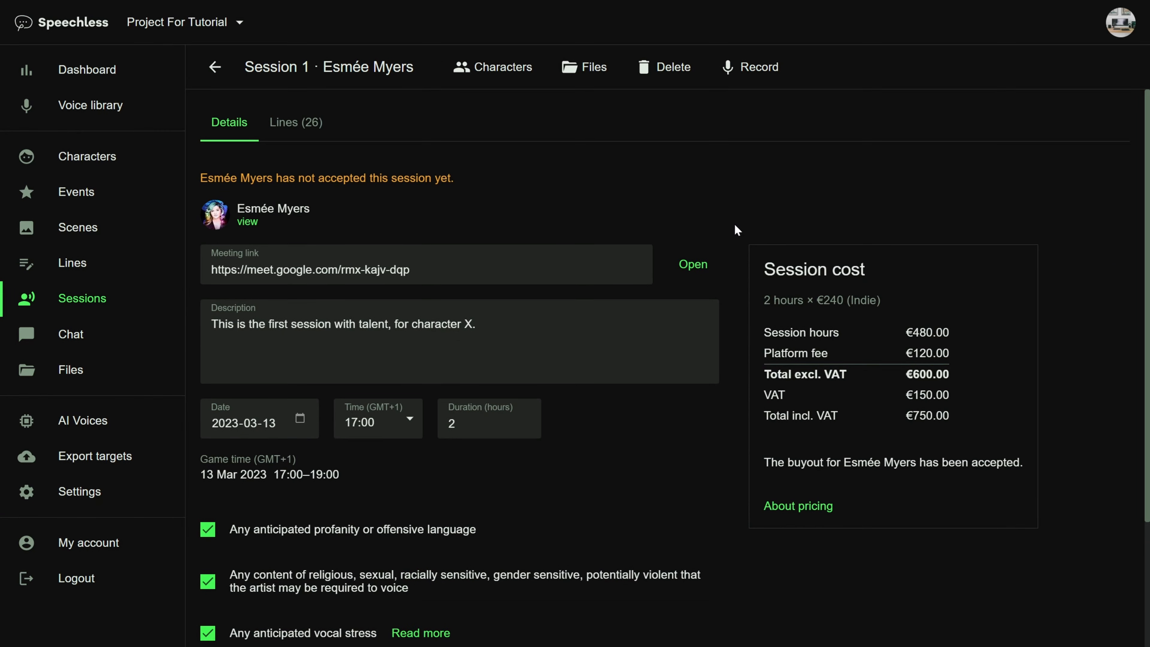
{"action": "scroll", "coordinate": [736, 230], "scroll_direction": "down", "scroll_amount": 1}
{"action": "scroll", "coordinate": [737, 230], "scroll_direction": "down", "scroll_amount": 2}
{"action": "scroll", "coordinate": [737, 231], "scroll_direction": "up", "scroll_amount": 3}
{"action": "left_click", "coordinate": [293, 129]}
{"action": "scroll", "coordinate": [470, 269], "scroll_direction": "down", "scroll_amount": 10}
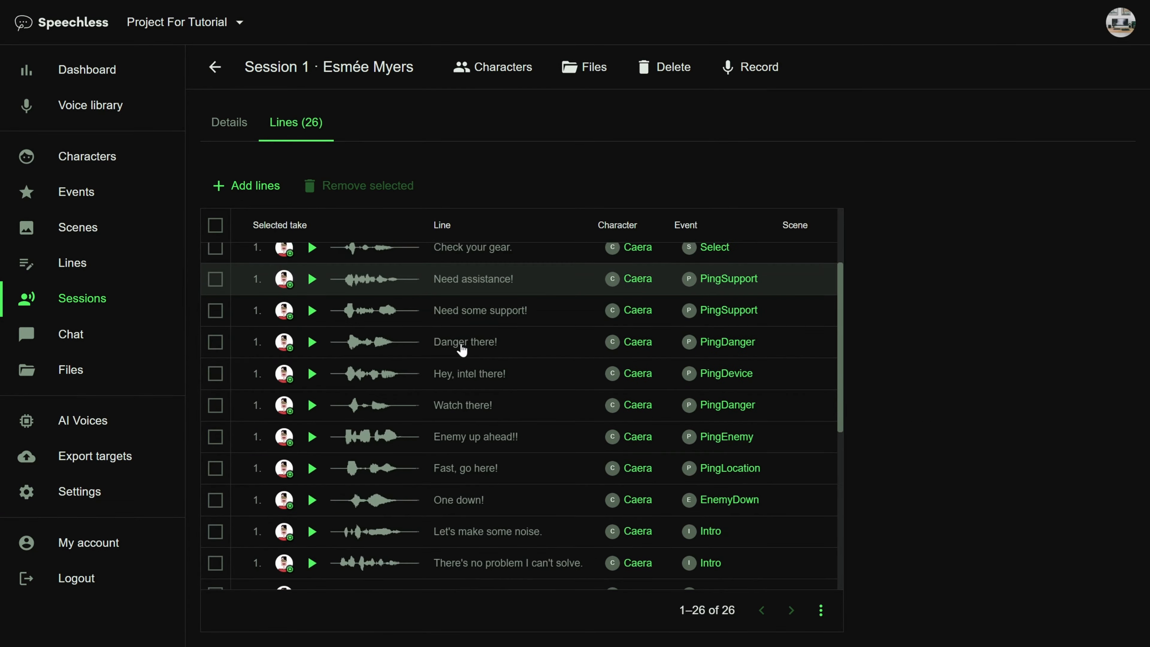
{"action": "scroll", "coordinate": [473, 492], "scroll_direction": "up", "scroll_amount": 5}
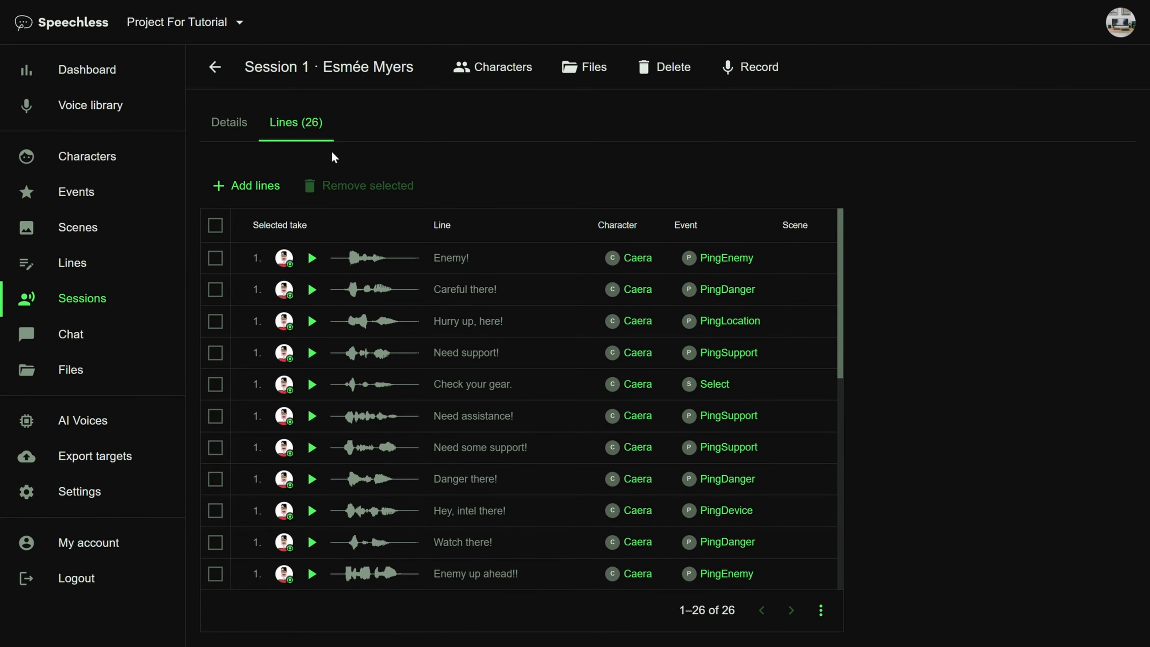
{"action": "left_click", "coordinate": [228, 121]}
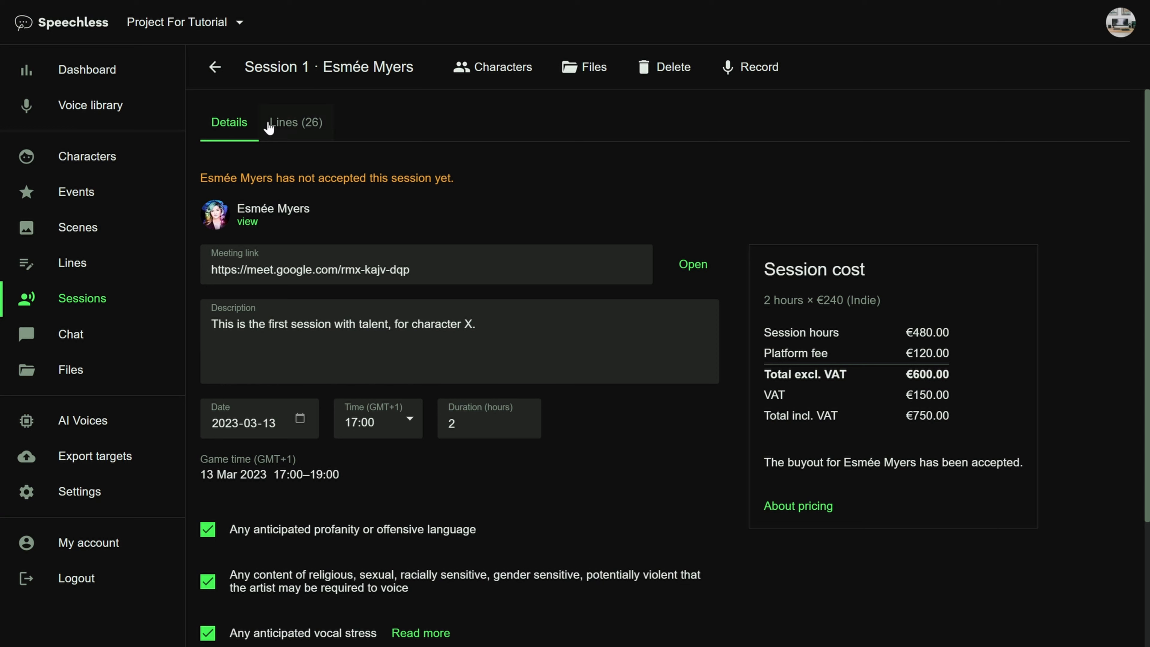
Open the session's recording view and look through the whole list of script lines.
{"action": "left_click", "coordinate": [750, 68]}
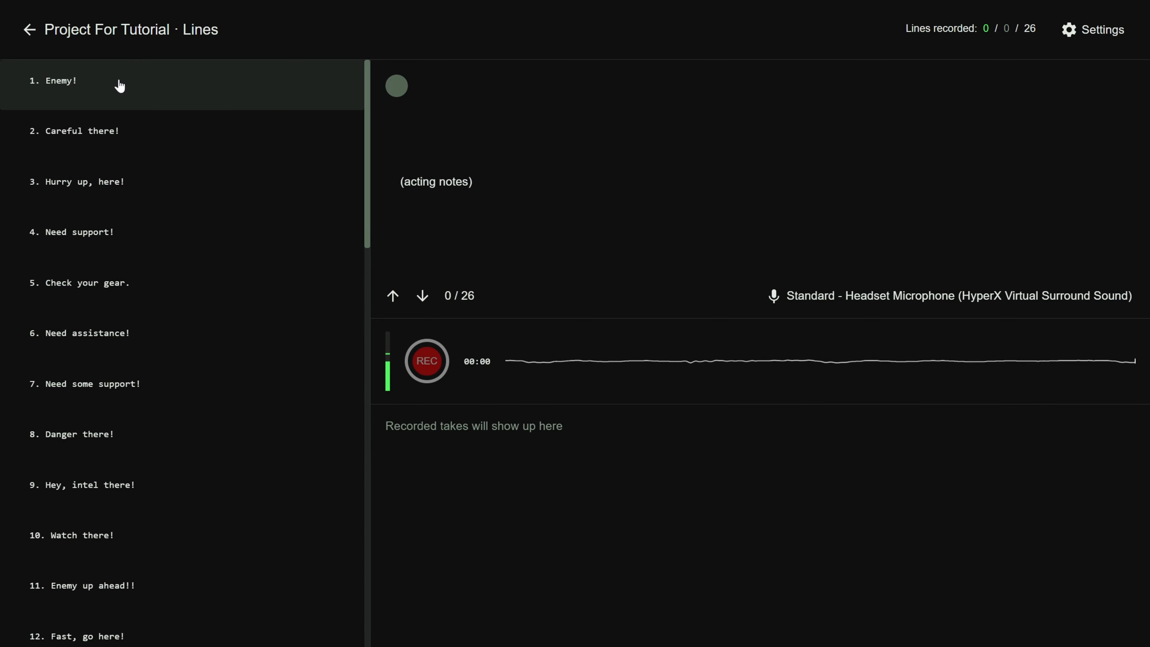
{"action": "scroll", "coordinate": [116, 347], "scroll_direction": "down", "scroll_amount": 10}
{"action": "scroll", "coordinate": [138, 496], "scroll_direction": "up", "scroll_amount": 10}
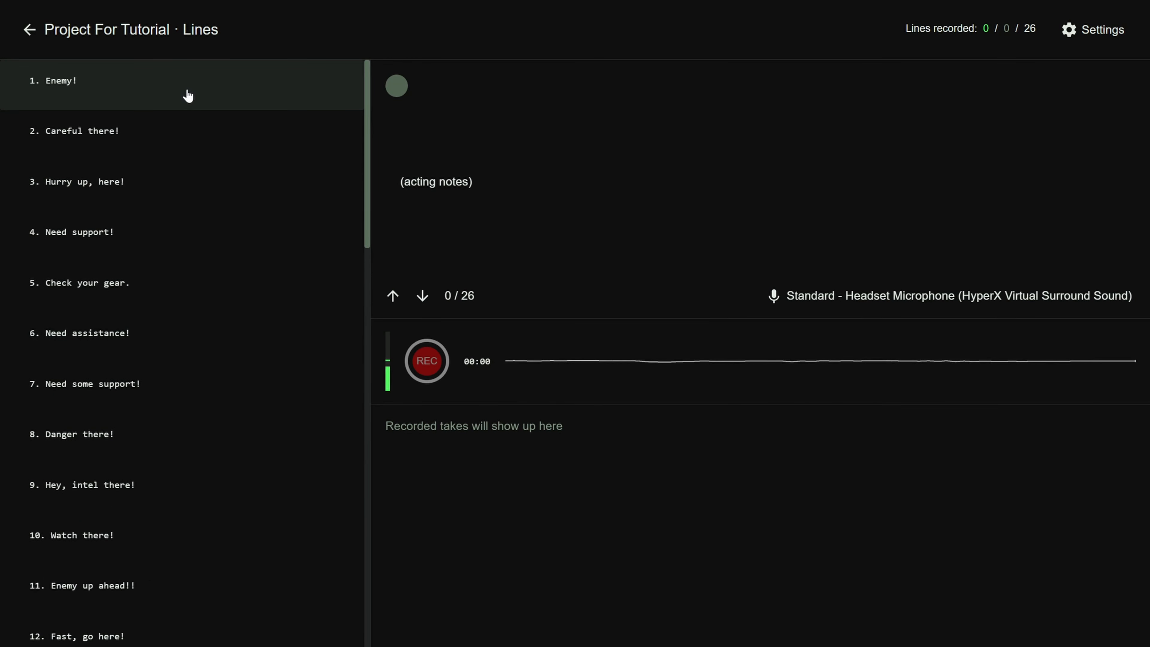
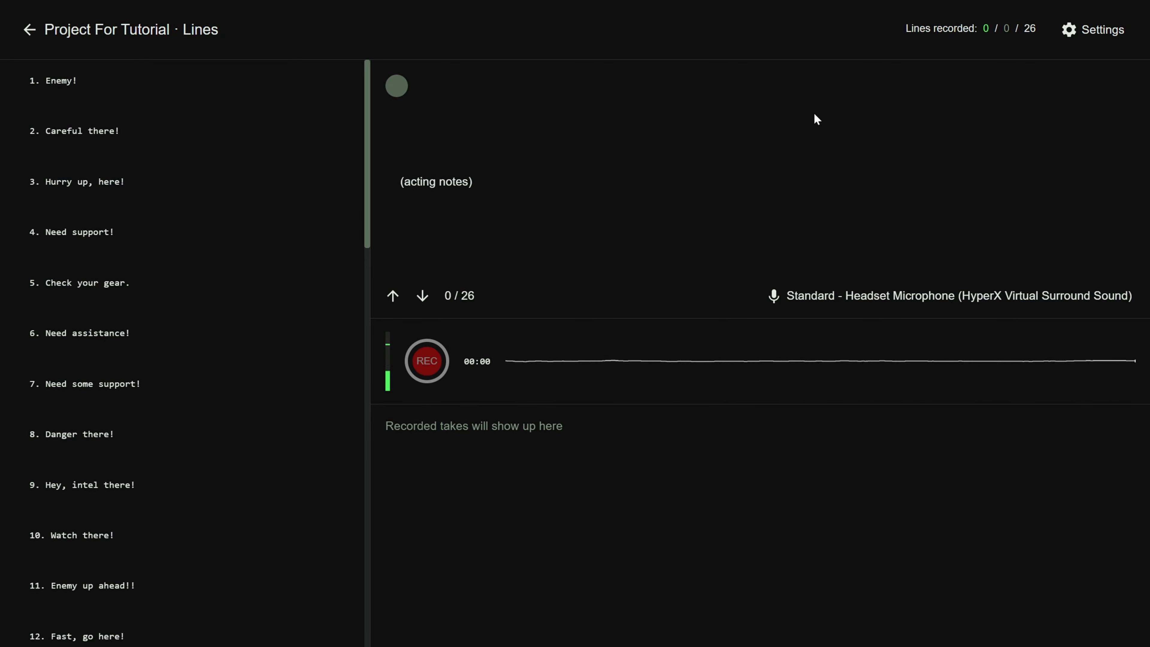
Turn on Show all takes in the recording settings and review the keyboard shortcuts before closing them.
{"action": "left_click", "coordinate": [1093, 30]}
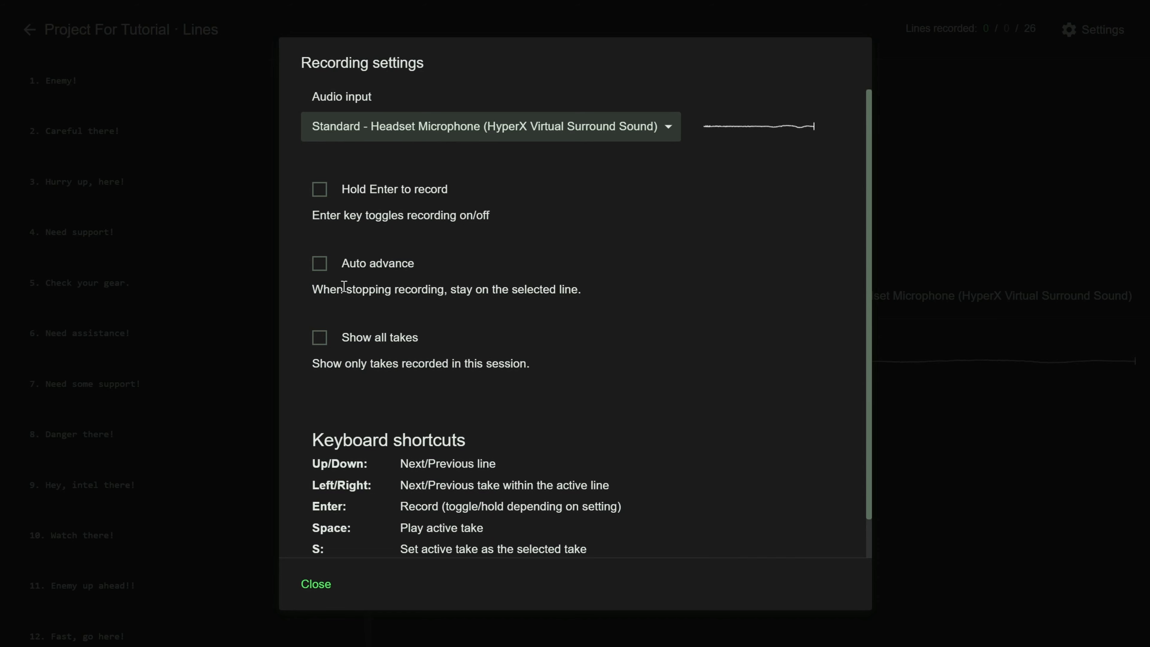
{"action": "left_click", "coordinate": [370, 347]}
{"action": "scroll", "coordinate": [609, 411], "scroll_direction": "down", "scroll_amount": 2}
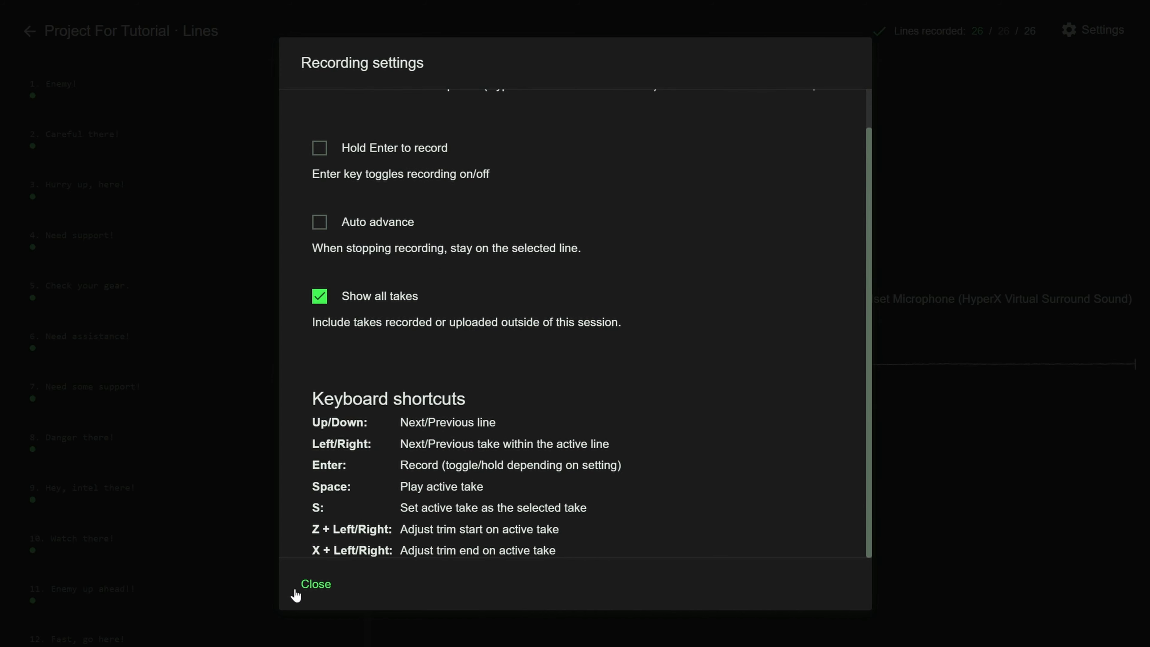
{"action": "left_click", "coordinate": [312, 584]}
View the existing takes of the lines "Enemy!", "Careful there!" and "Hurry up, here!", and return to the first line.
{"action": "left_click", "coordinate": [123, 85]}
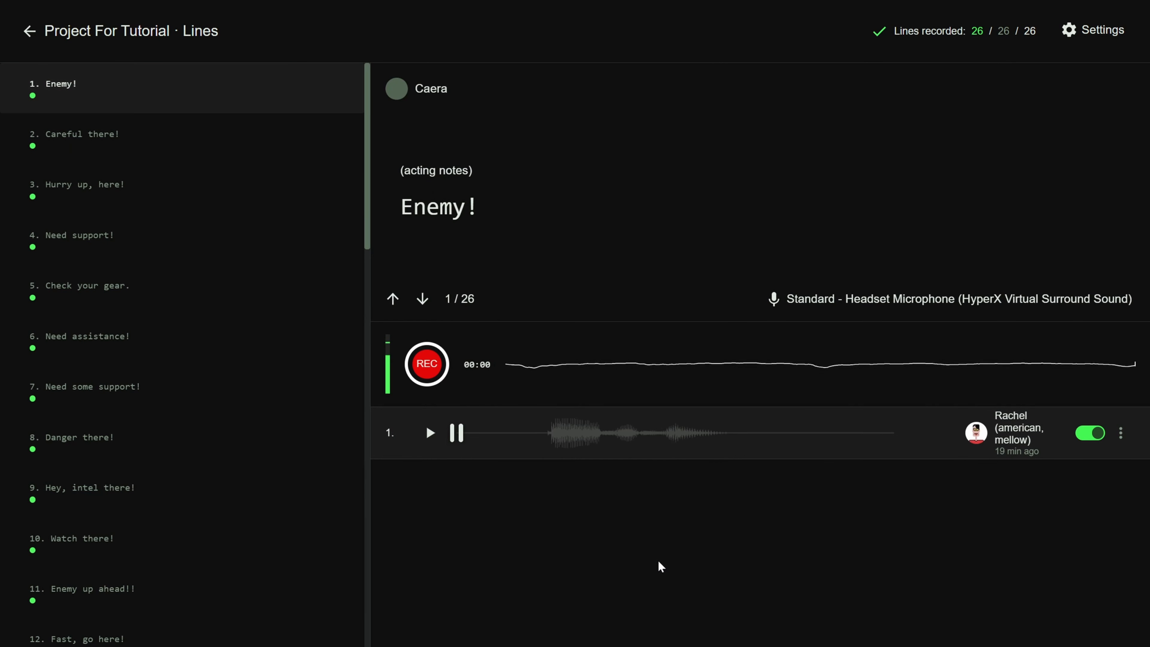
{"action": "left_click", "coordinate": [149, 146]}
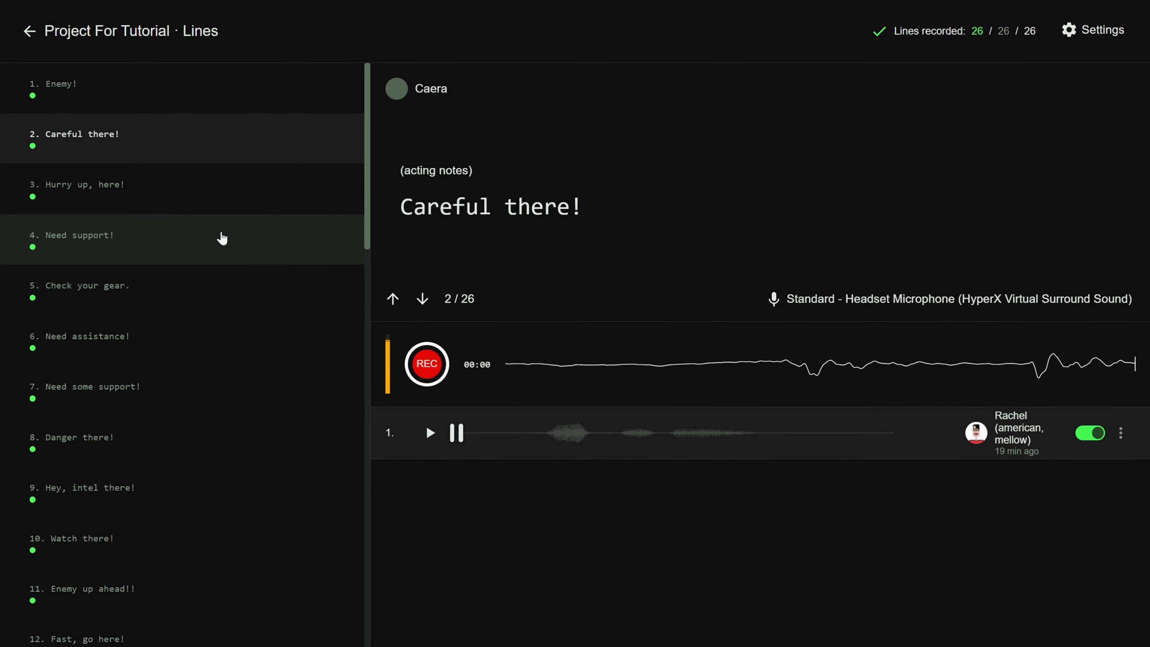
{"action": "left_click", "coordinate": [197, 213]}
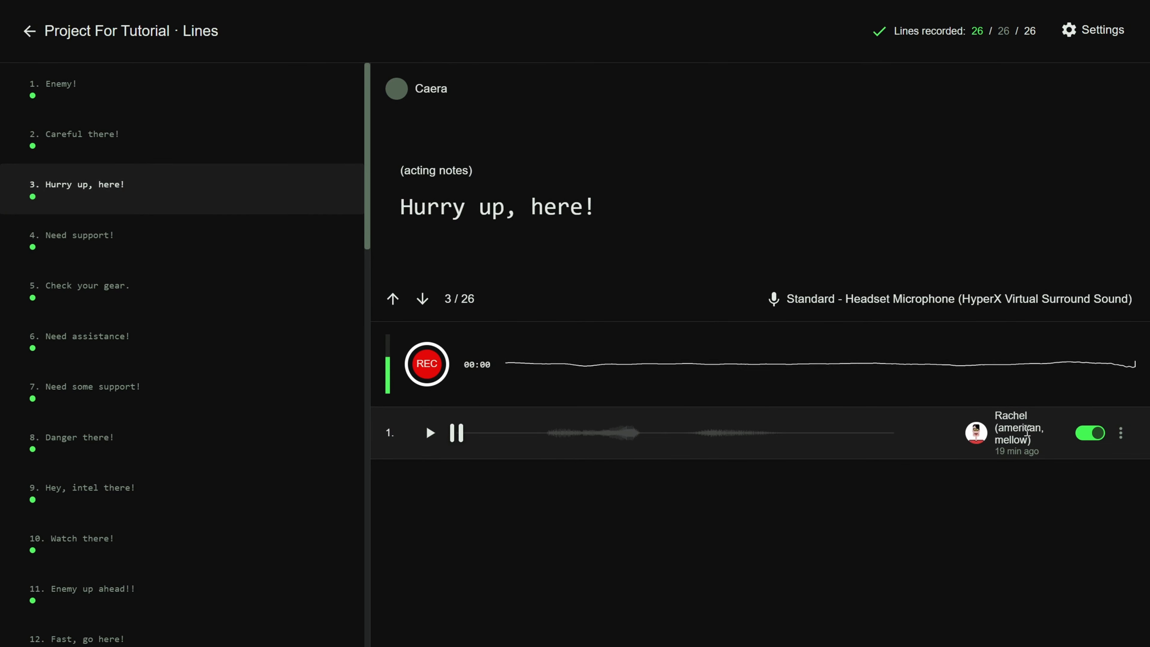
{"action": "left_click", "coordinate": [174, 107]}
Turn off Show all takes in the recording settings and enable Auto advance and Hold Enter to record.
{"action": "left_click", "coordinate": [1092, 31]}
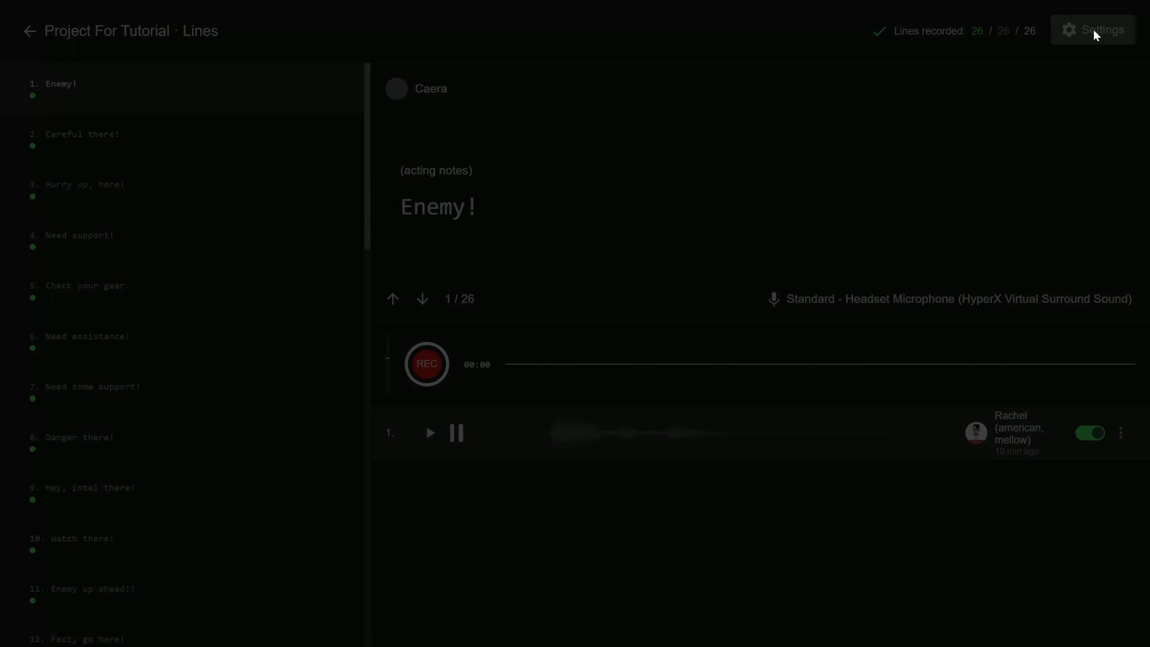
{"action": "left_click", "coordinate": [372, 337]}
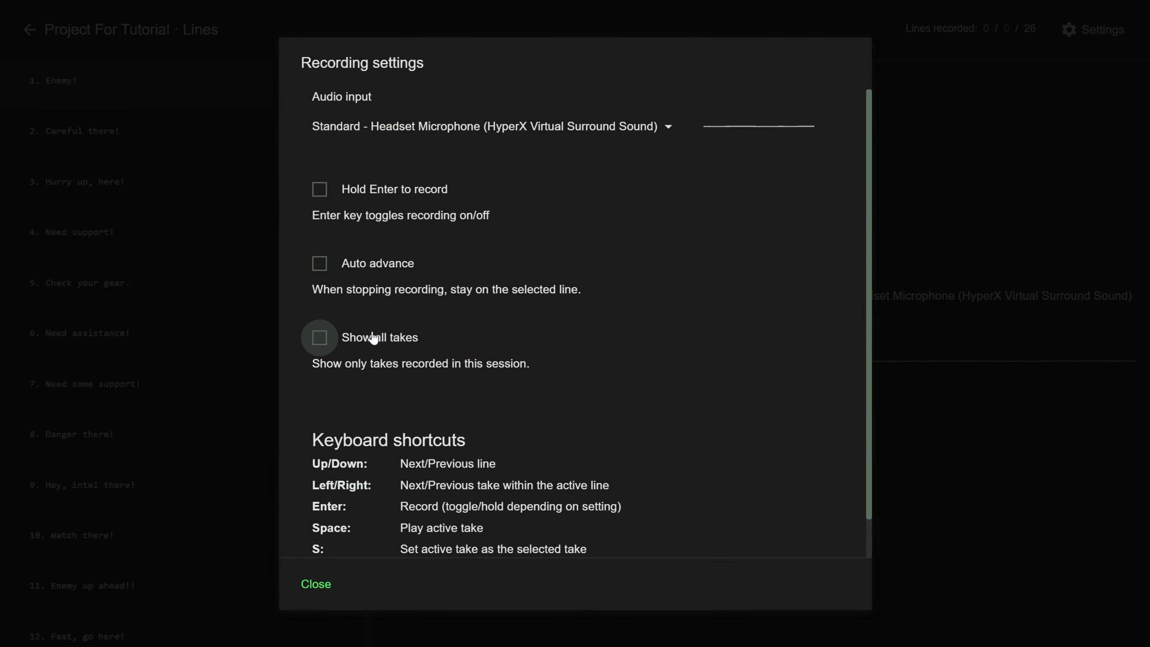
{"action": "left_click", "coordinate": [369, 263]}
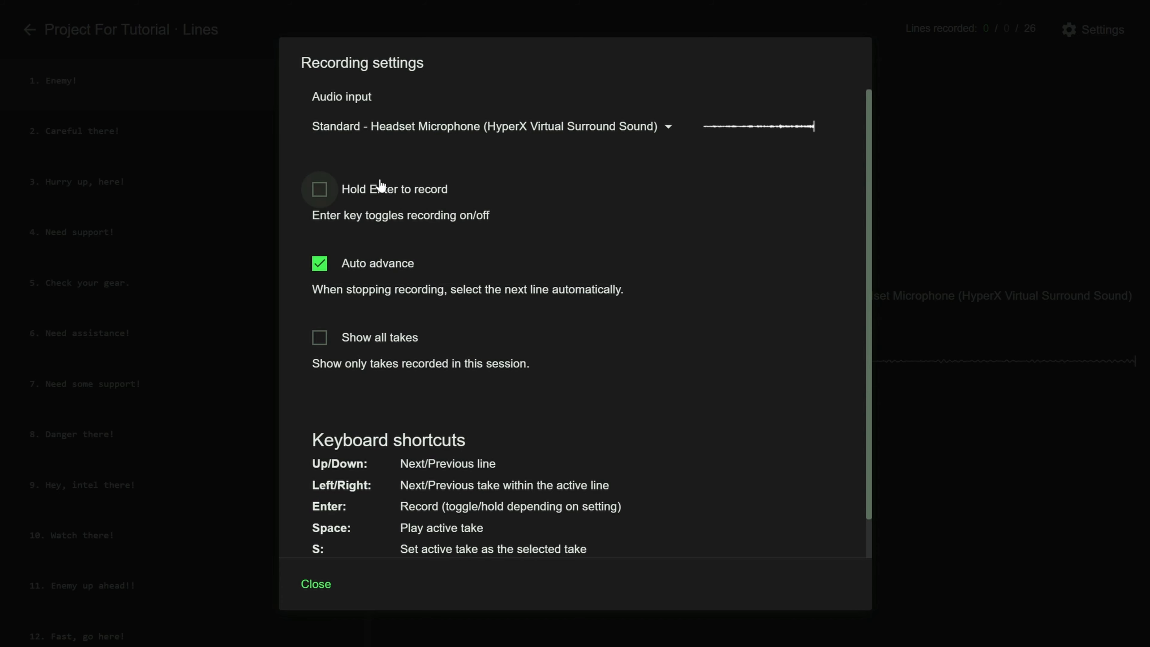
{"action": "left_click", "coordinate": [374, 197]}
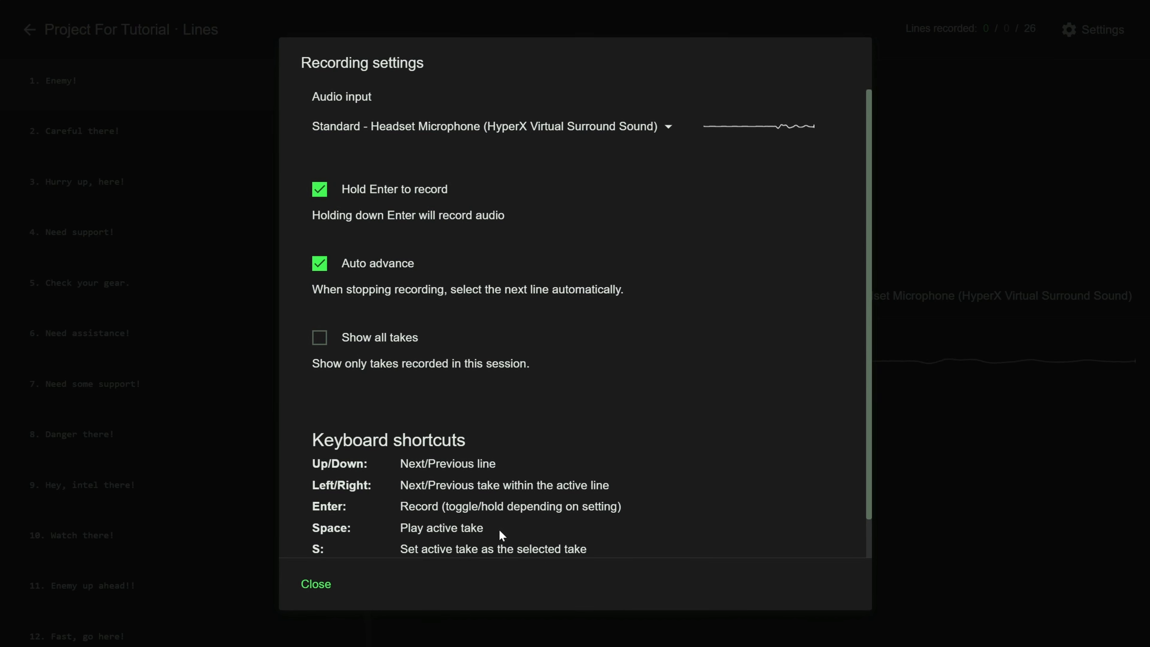
Close the recording settings and record a take for each of Caera's 26 lines in order, from "Enemy!" through "Let's go here!".
{"action": "left_click", "coordinate": [320, 585]}
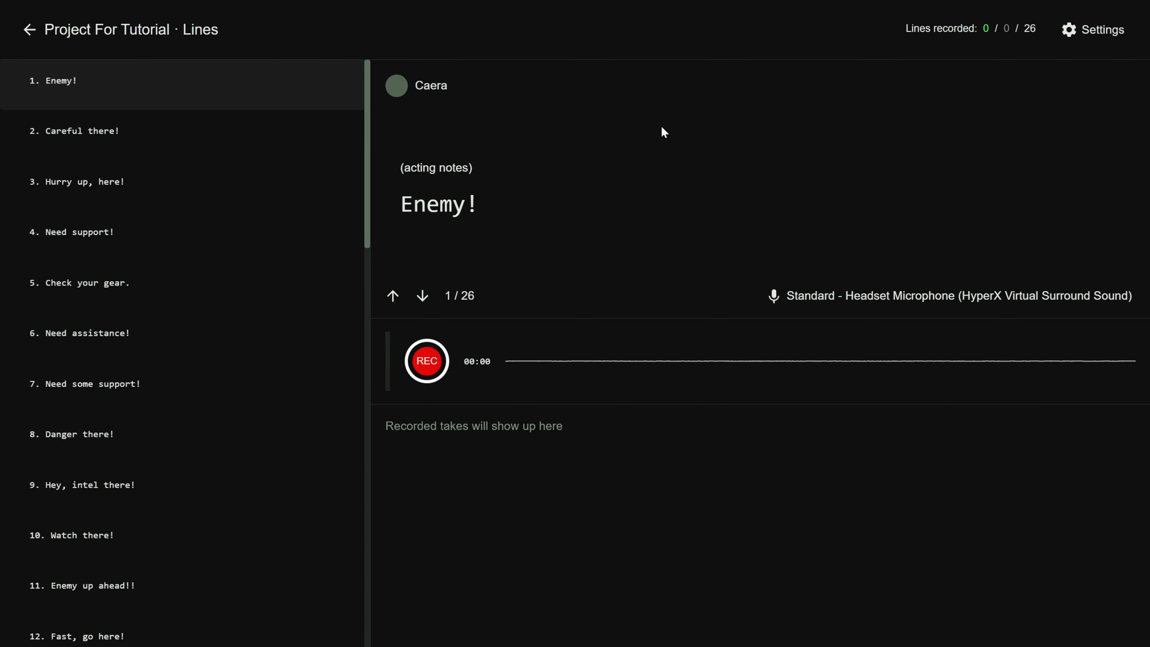
{"action": "key", "text": "space"}
{"action": "key", "text": "space"}
{"action": "key", "text": "space"}
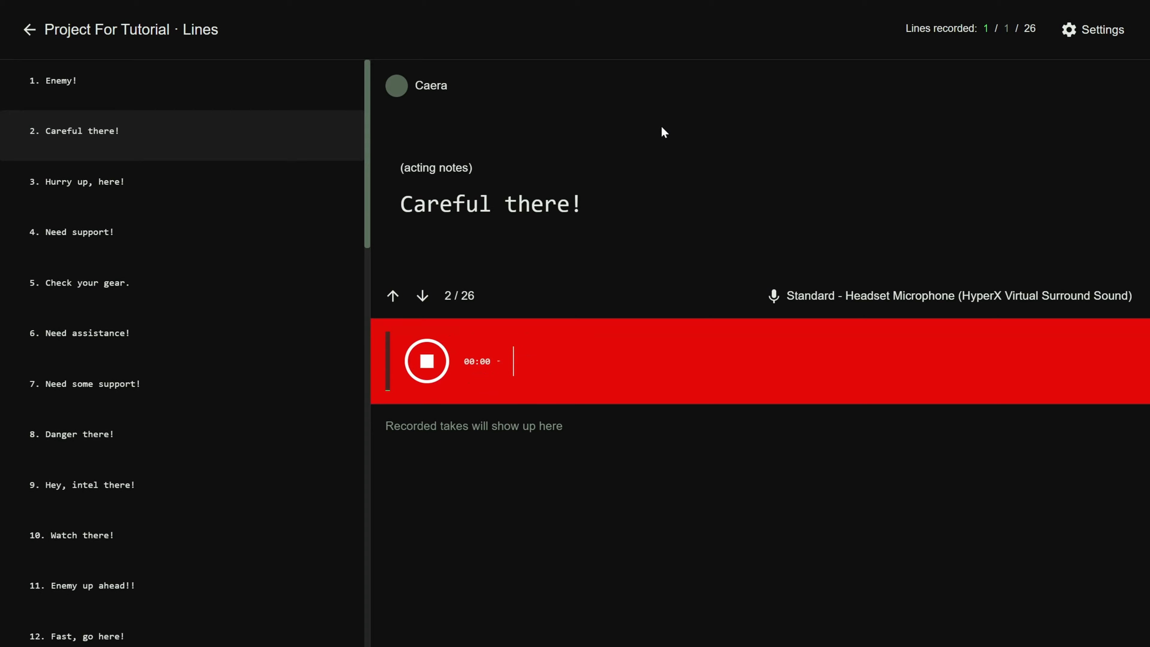
{"action": "key", "text": "space"}
{"action": "key", "text": "space"}
{"action": "key", "text": "space"}
{"action": "key", "text": "space"}
{"action": "key", "text": "space"}
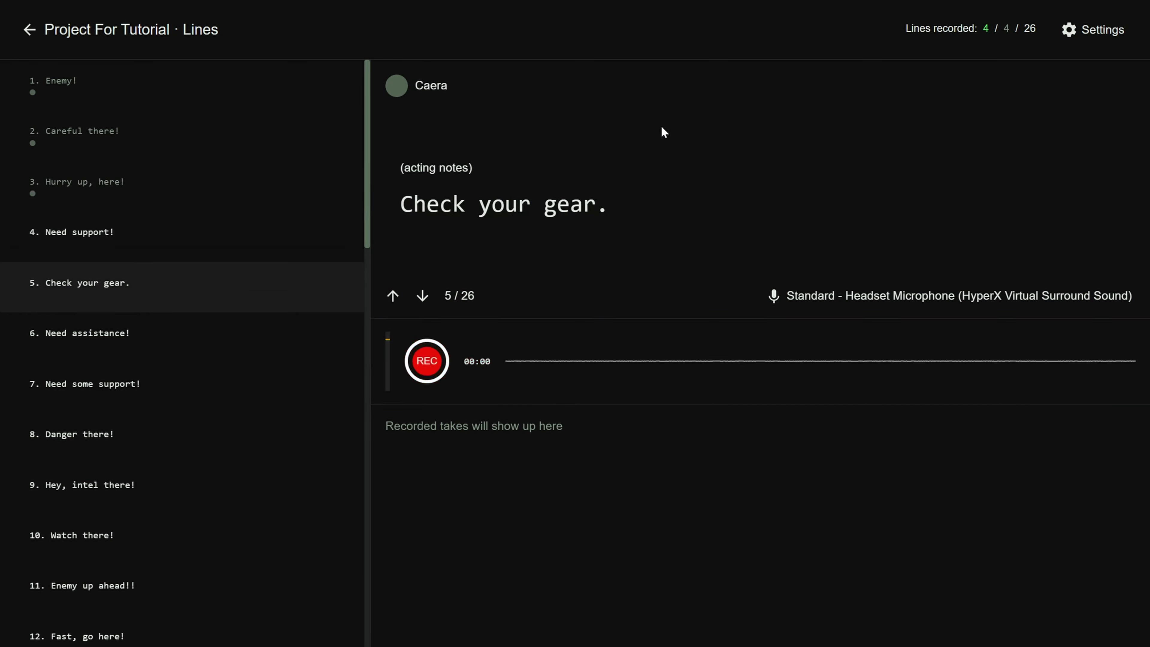
{"action": "key", "text": "space"}
{"action": "key", "text": "space"}
{"action": "key", "text": "space"}
{"action": "key", "text": "space"}
{"action": "key", "text": "space"}
{"action": "key", "text": "space"}
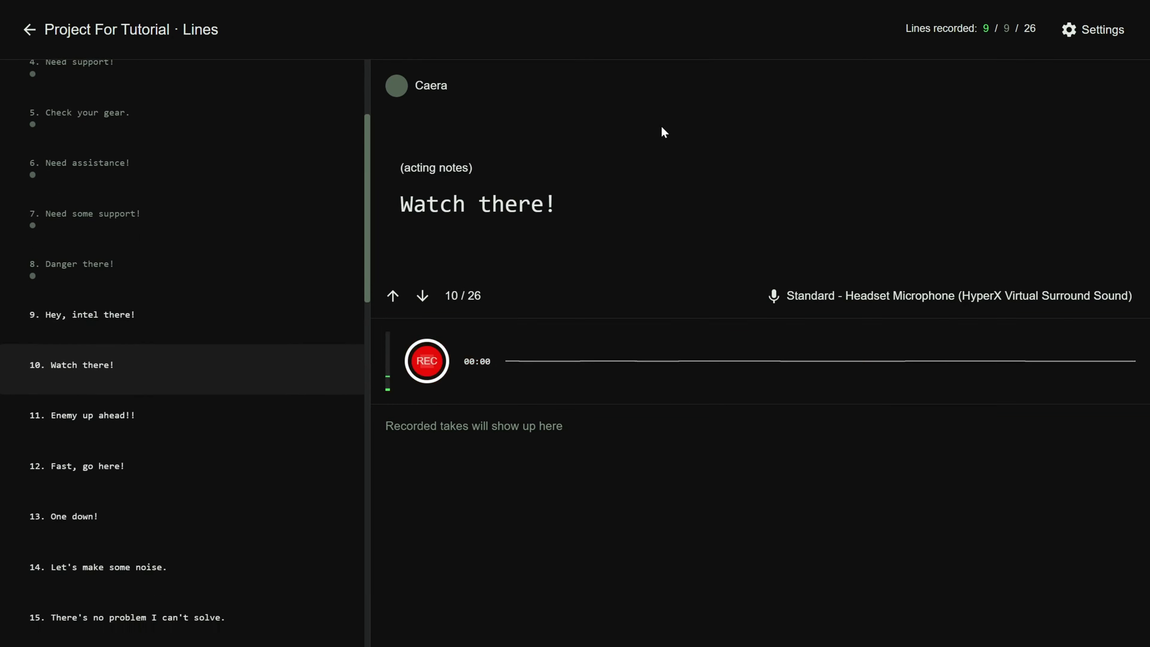
{"action": "key", "text": "space"}
{"action": "key", "text": "space"}
{"action": "key", "text": "space"}
{"action": "key", "text": "space"}
{"action": "key", "text": "space"}
{"action": "key", "text": "space"}
{"action": "key", "text": "space"}
{"action": "key", "text": "space"}
{"action": "key", "text": "space"}
{"action": "key", "text": "space"}
{"action": "key", "text": "space"}
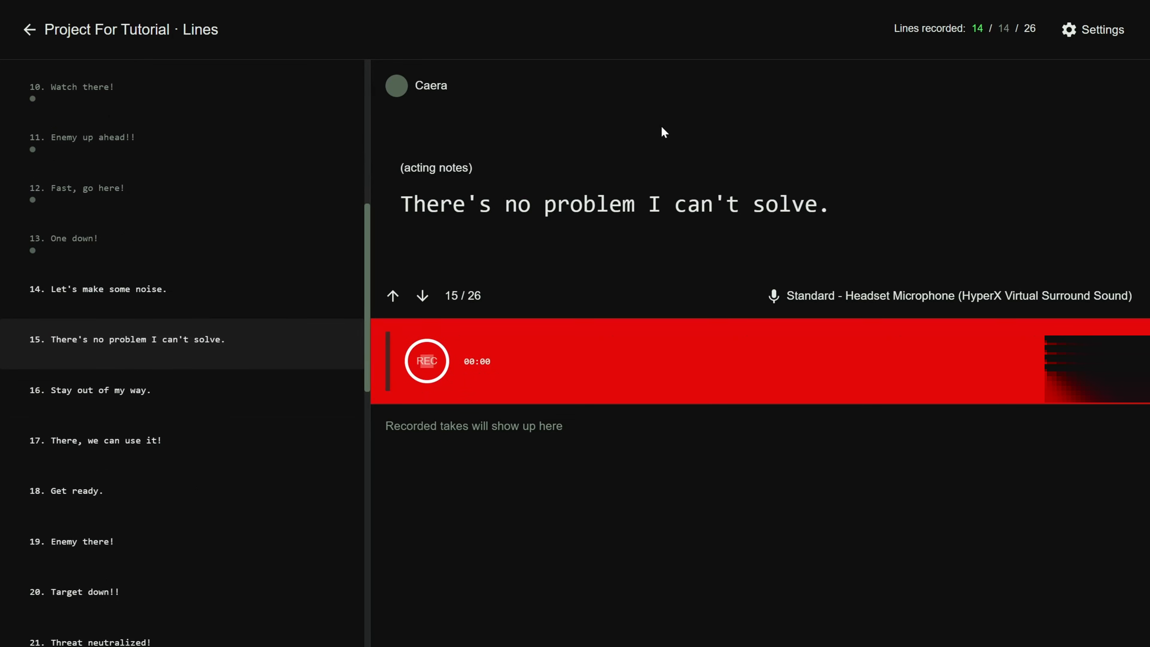
{"action": "key", "text": "space"}
{"action": "key", "text": "space"}
{"action": "key", "text": "space"}
{"action": "key", "text": "space"}
{"action": "key", "text": "space"}
{"action": "key", "text": "space"}
{"action": "key", "text": "space"}
{"action": "key", "text": "space"}
{"action": "key", "text": "space"}
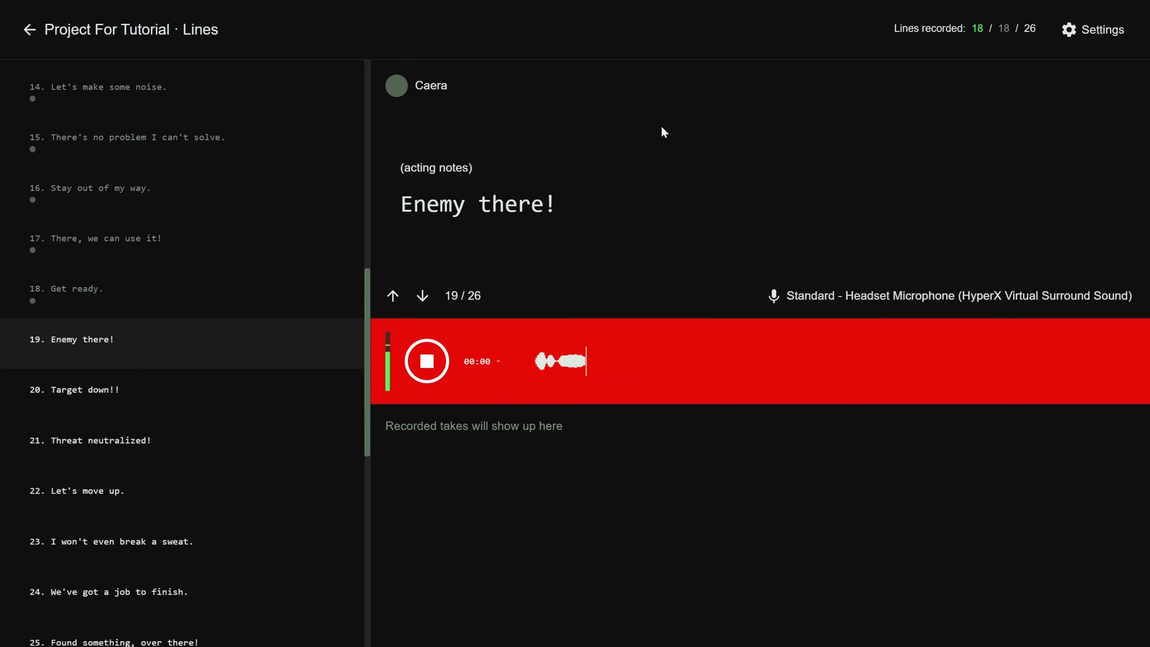
{"action": "key", "text": "space"}
{"action": "key", "text": "space"}
{"action": "key", "text": "space"}
{"action": "key", "text": "space"}
{"action": "key", "text": "space"}
{"action": "key", "text": "space"}
{"action": "key", "text": "space"}
{"action": "key", "text": "space"}
{"action": "key", "text": "space"}
{"action": "key", "text": "space"}
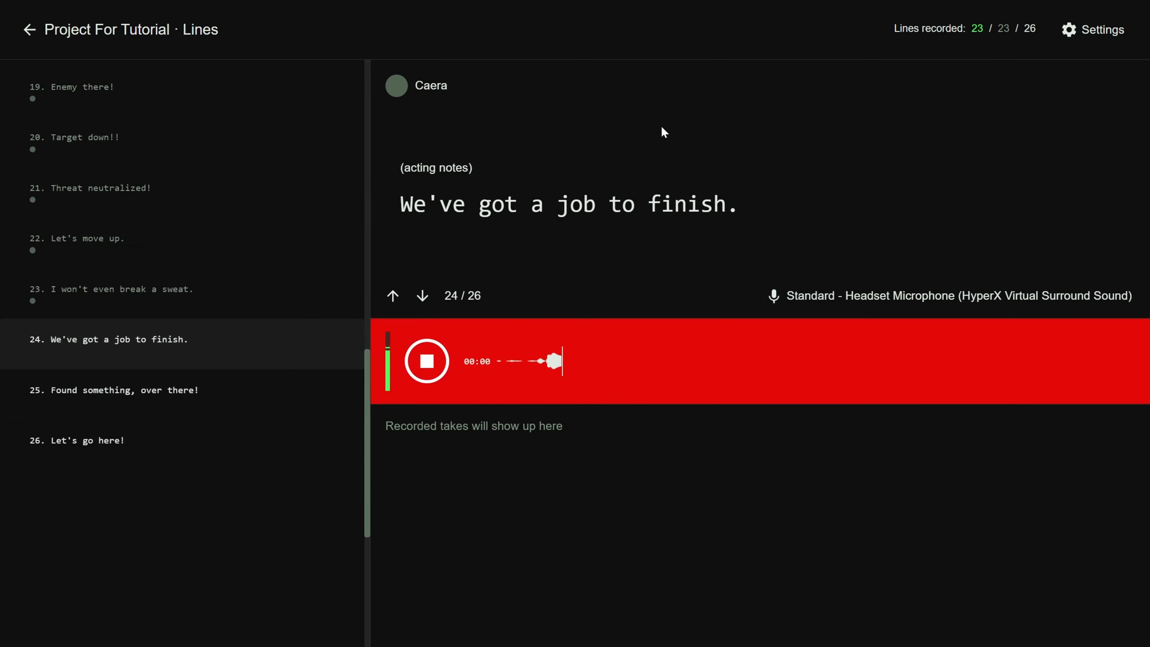
{"action": "key", "text": "space"}
{"action": "key", "text": "space"}
{"action": "key", "text": "space"}
{"action": "key", "text": "space"}
{"action": "key", "text": "space"}
Go back to the start of the script list and view the new takes of "Enemy!" and "Careful there!".
{"action": "scroll", "coordinate": [278, 434], "scroll_direction": "up", "scroll_amount": 5}
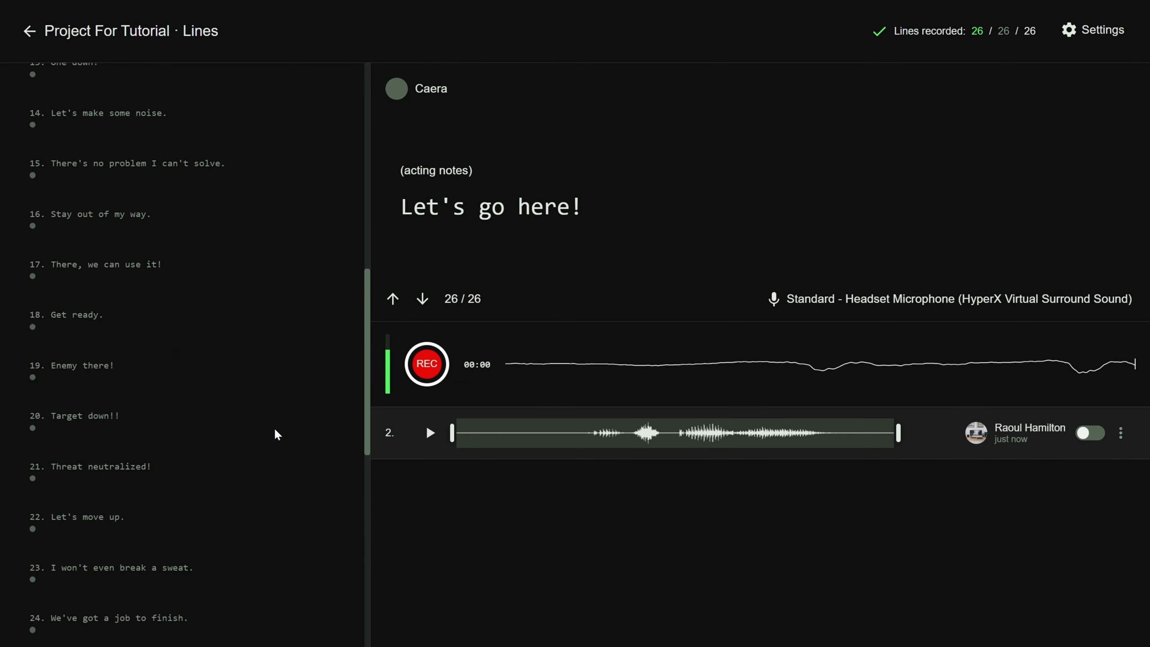
{"action": "scroll", "coordinate": [278, 434], "scroll_direction": "up", "scroll_amount": 5}
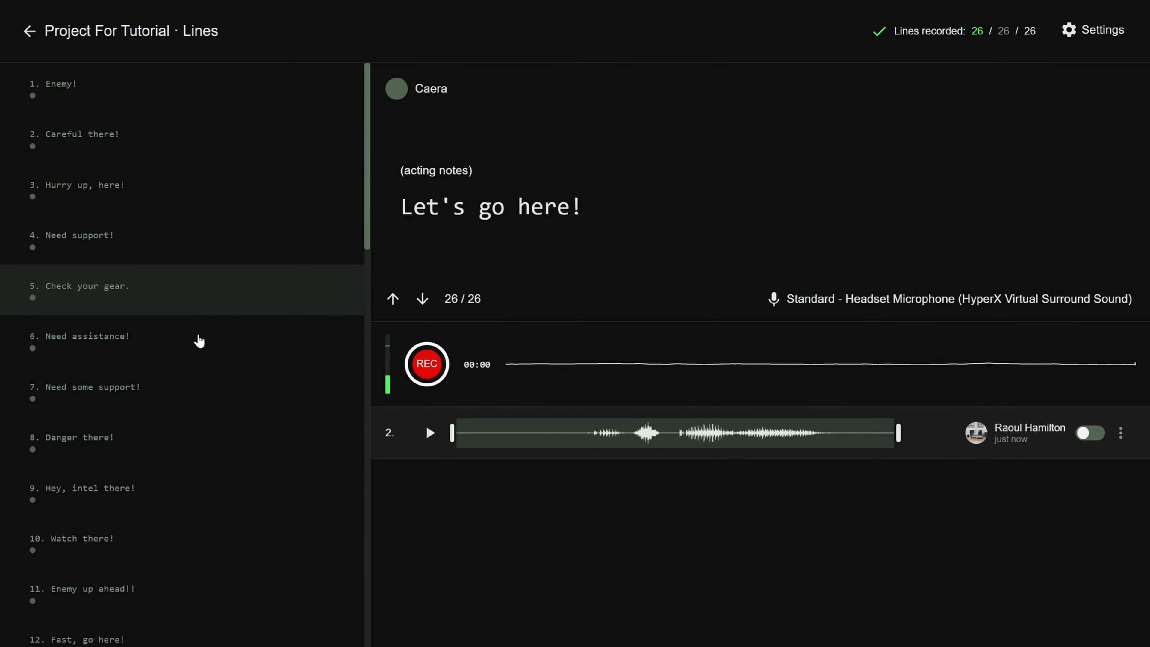
{"action": "left_click", "coordinate": [211, 87]}
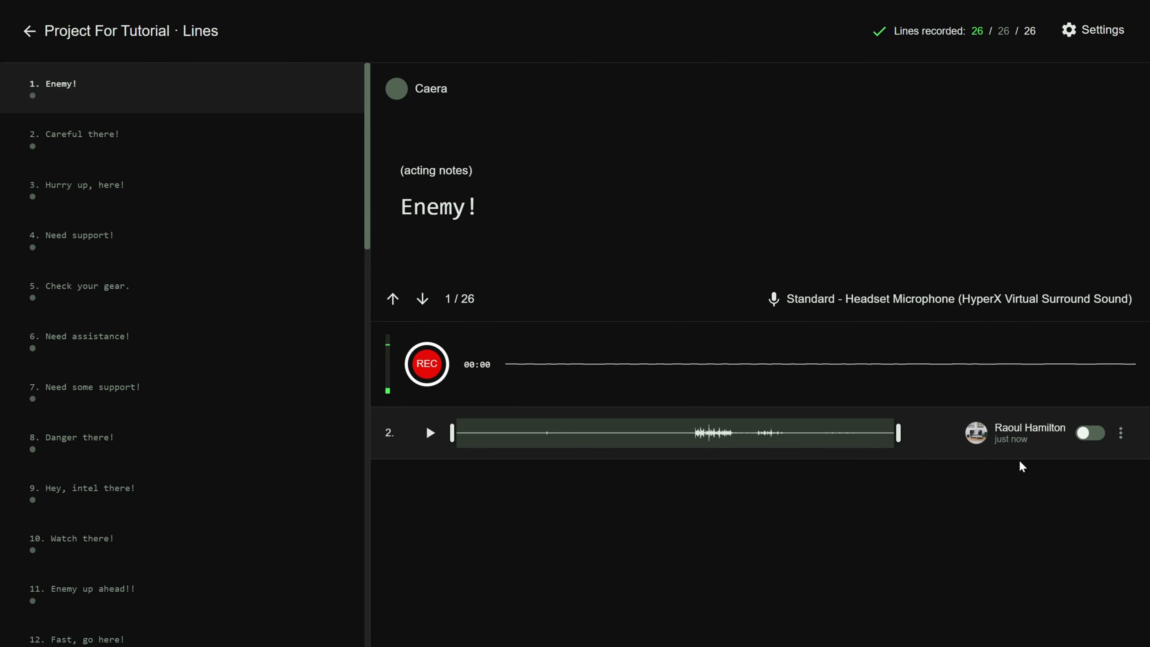
{"action": "key", "text": "Down"}
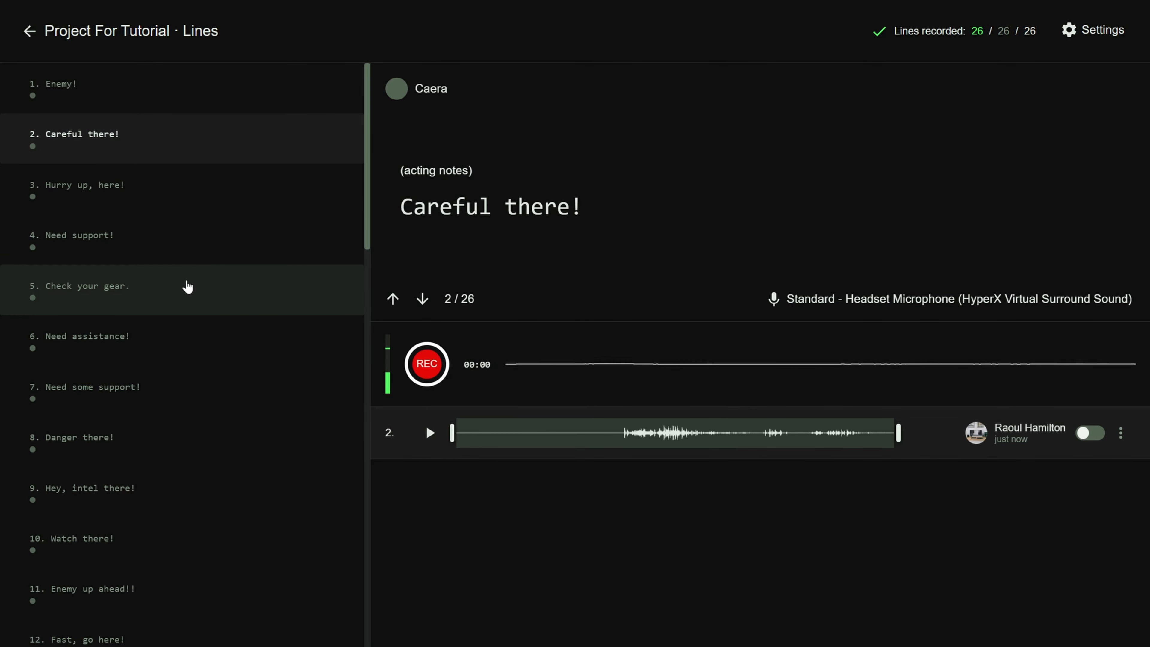
Turn on Show all takes in the recording settings and view the takes of "Hurry up, here!" and "Enemy!".
{"action": "left_click", "coordinate": [1098, 37]}
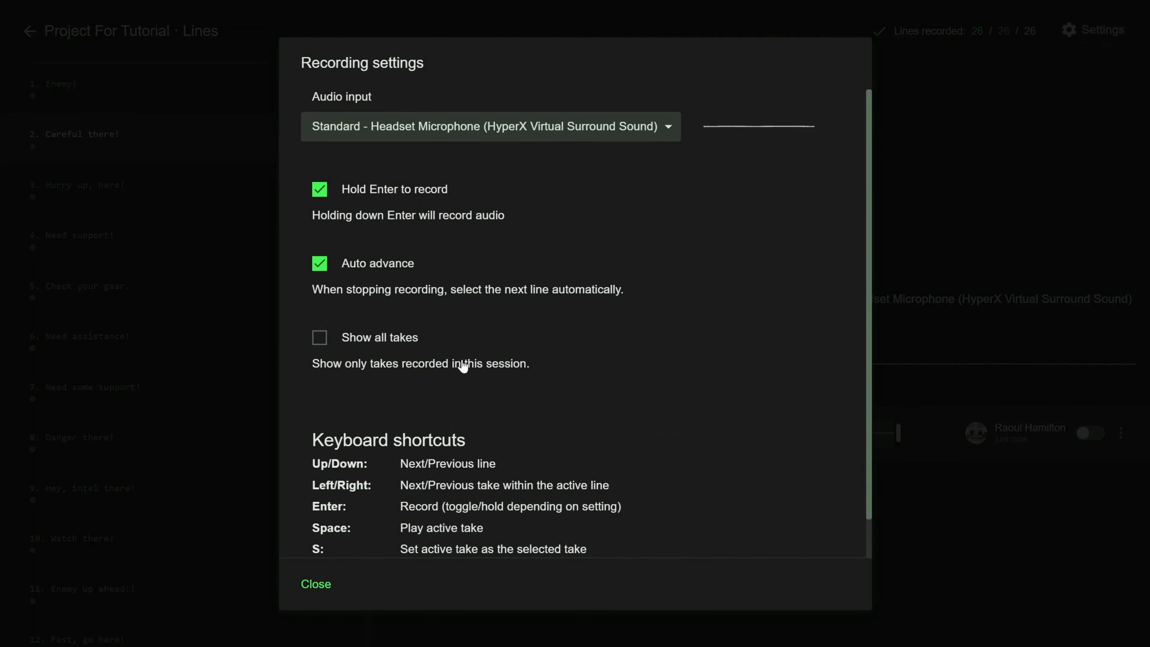
{"action": "left_click", "coordinate": [460, 349]}
{"action": "left_click", "coordinate": [316, 584]}
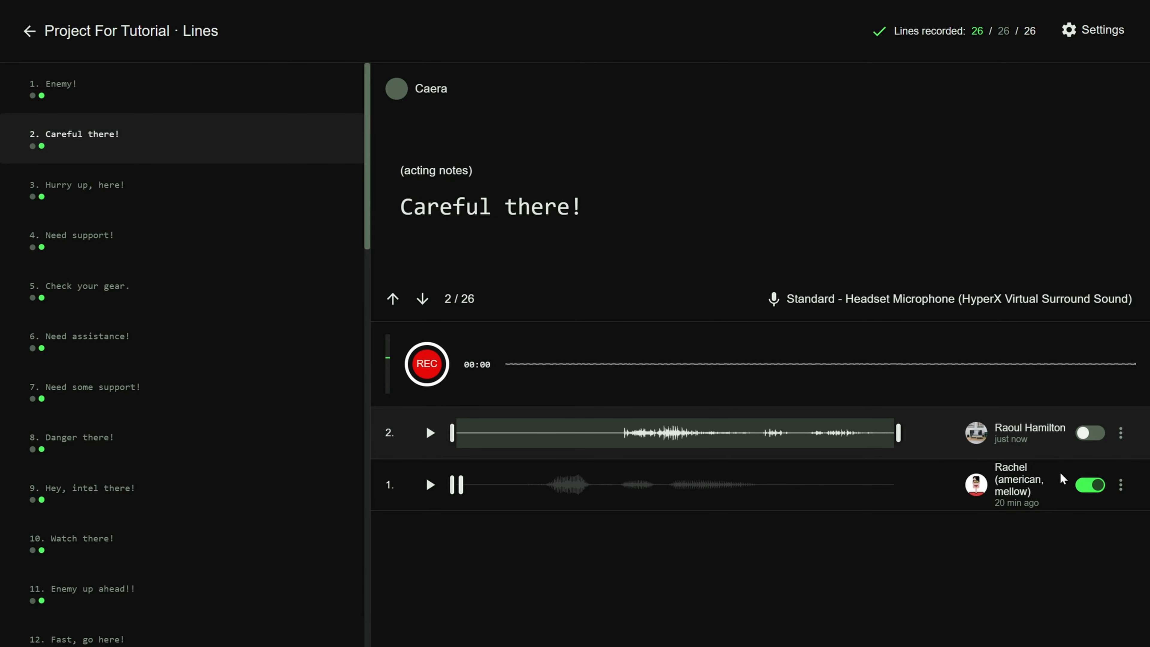
{"action": "left_click", "coordinate": [136, 200]}
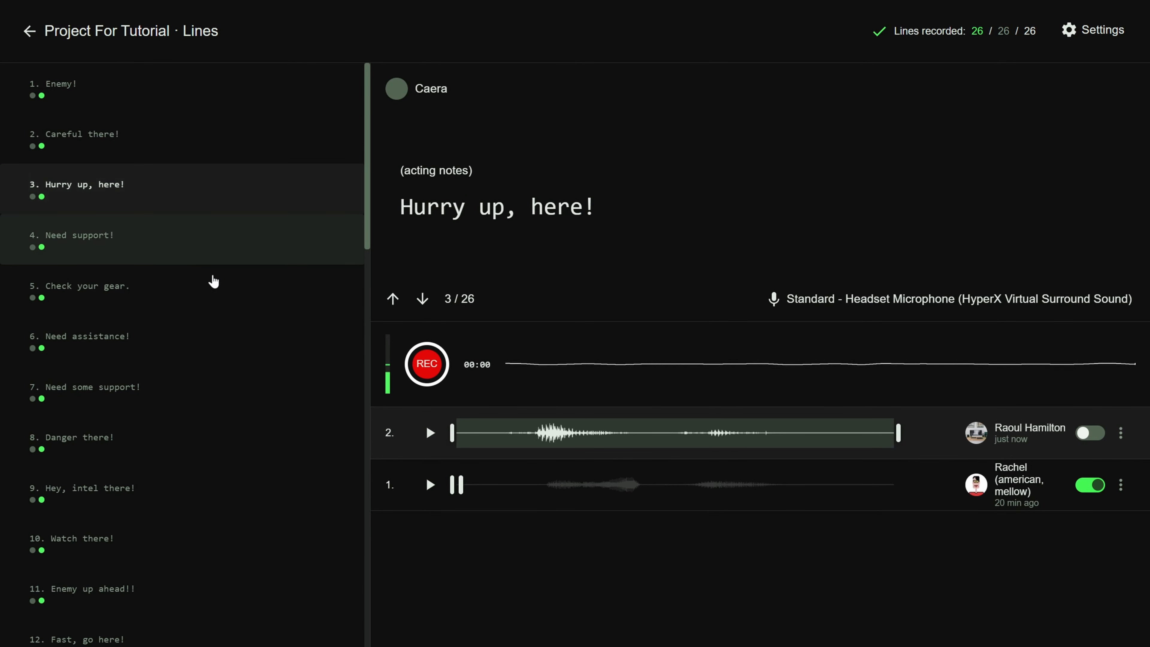
{"action": "left_click", "coordinate": [290, 88]}
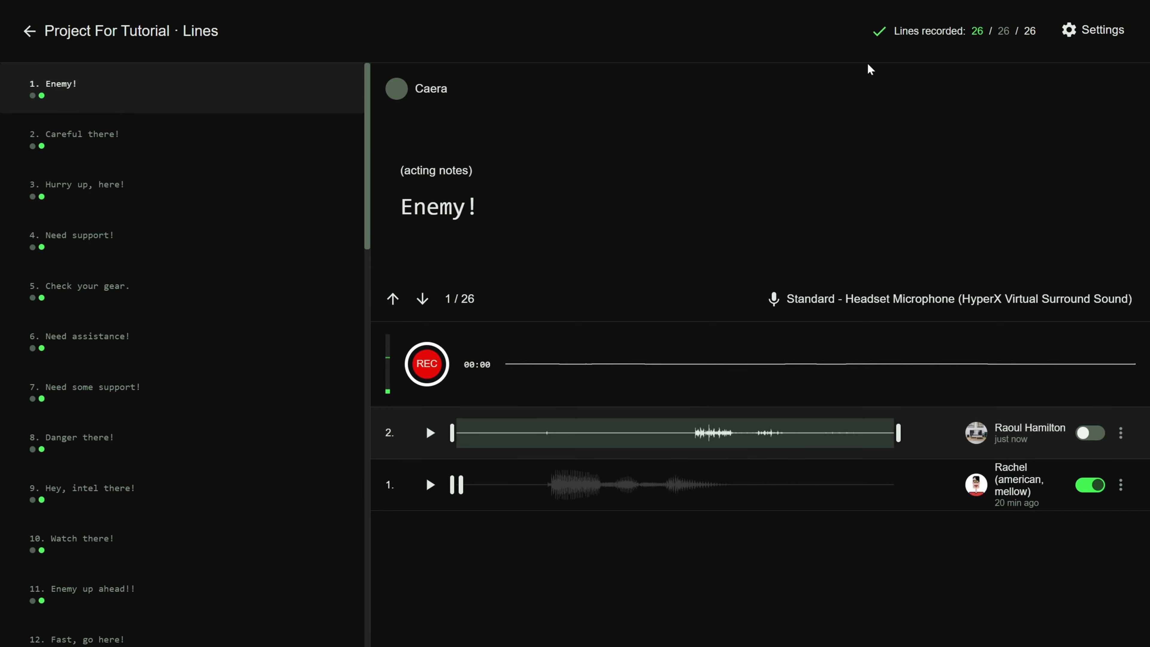
Turn off Show all takes in the recording settings and look through the list of recorded lines.
{"action": "left_click", "coordinate": [1081, 22]}
{"action": "left_click", "coordinate": [456, 337]}
{"action": "left_click", "coordinate": [313, 584]}
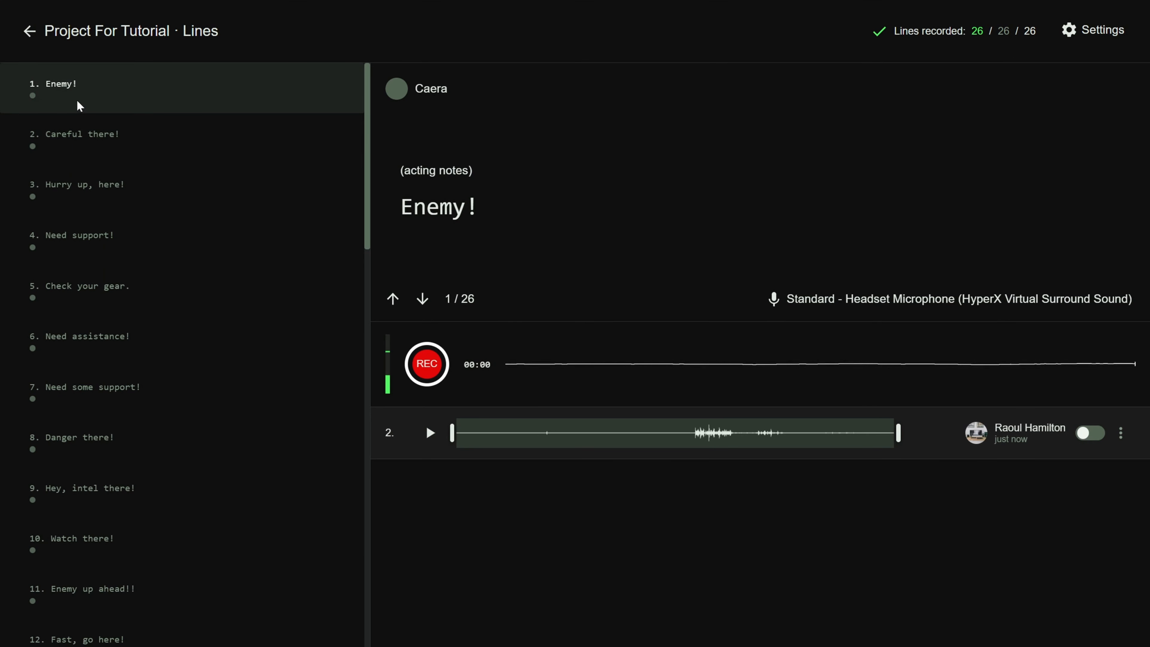
{"action": "scroll", "coordinate": [177, 460], "scroll_direction": "down", "scroll_amount": 6}
{"action": "scroll", "coordinate": [135, 318], "scroll_direction": "up", "scroll_amount": 7}
Leave the recording view, filter the project's Lines list by the character Caera and look through her lines.
{"action": "left_click", "coordinate": [29, 31]}
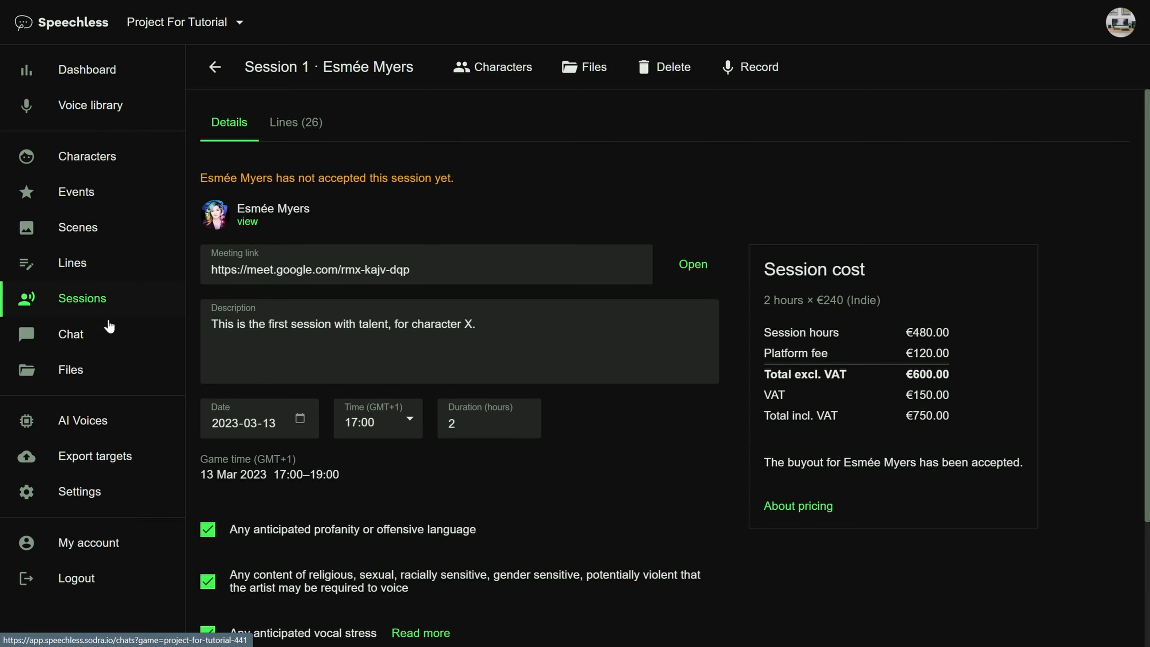
{"action": "left_click", "coordinate": [70, 260]}
{"action": "left_click", "coordinate": [256, 168]}
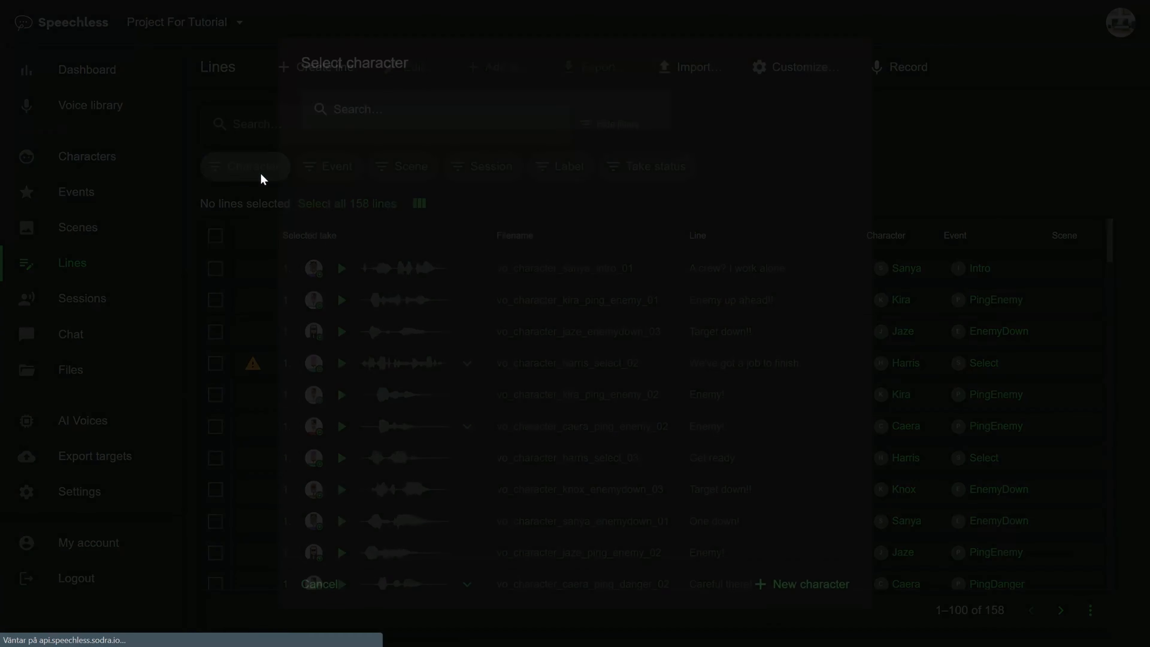
{"action": "left_click", "coordinate": [386, 165]}
{"action": "scroll", "coordinate": [580, 347], "scroll_direction": "down", "scroll_amount": 8}
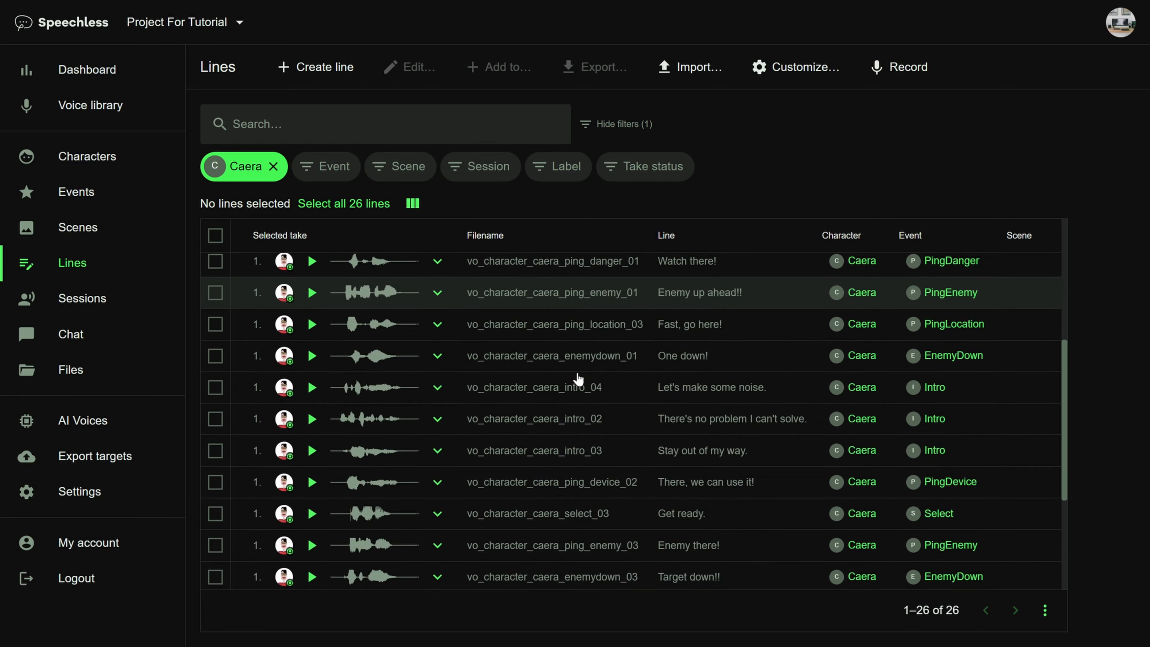
{"action": "scroll", "coordinate": [516, 507], "scroll_direction": "up", "scroll_amount": 5}
View the takes of "Enemy!" and "Careful there!", and set take 2 as the selected take of "Careful there!".
{"action": "left_click", "coordinate": [437, 268]}
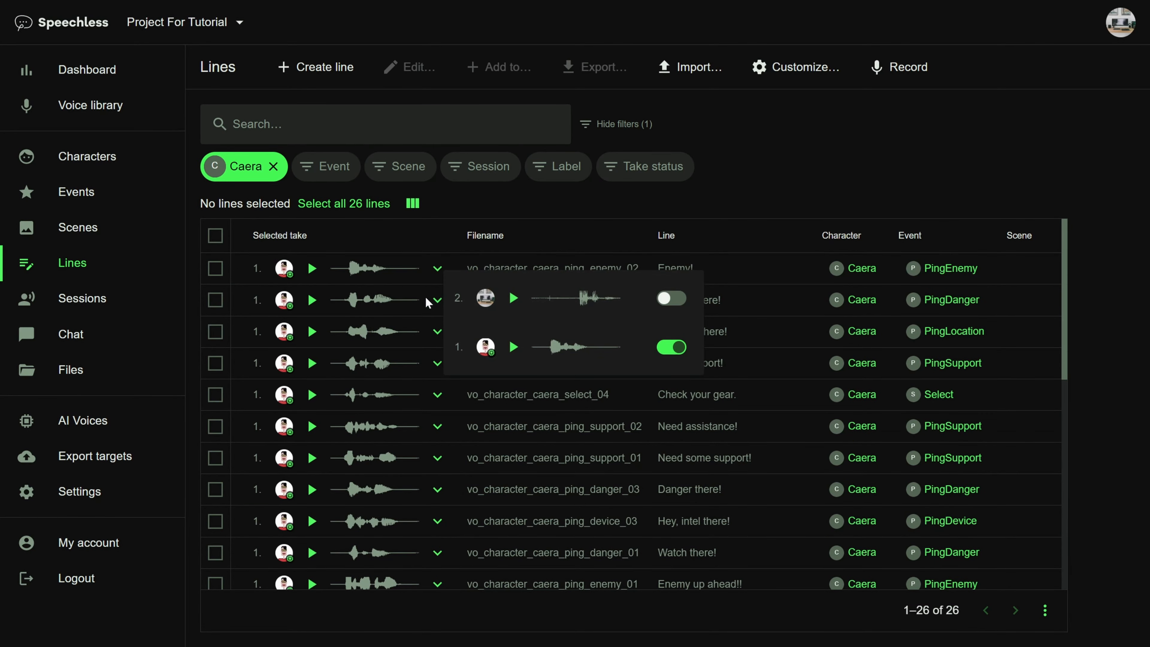
{"action": "left_click", "coordinate": [437, 303]}
{"action": "left_click", "coordinate": [437, 301]}
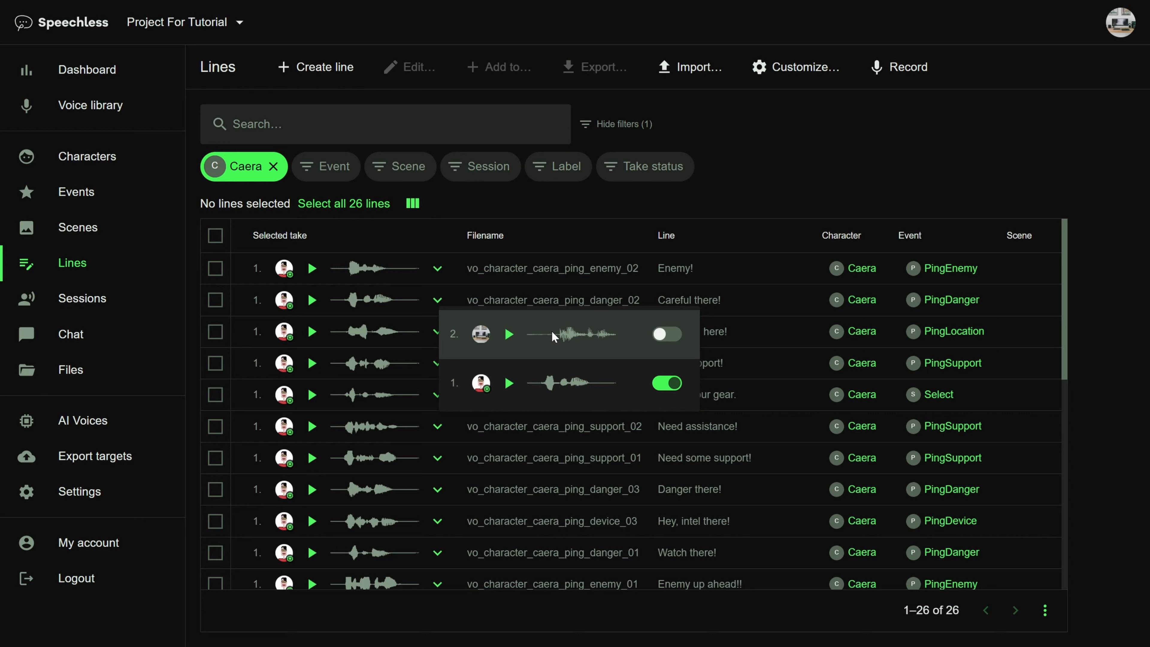
{"action": "left_click", "coordinate": [667, 334]}
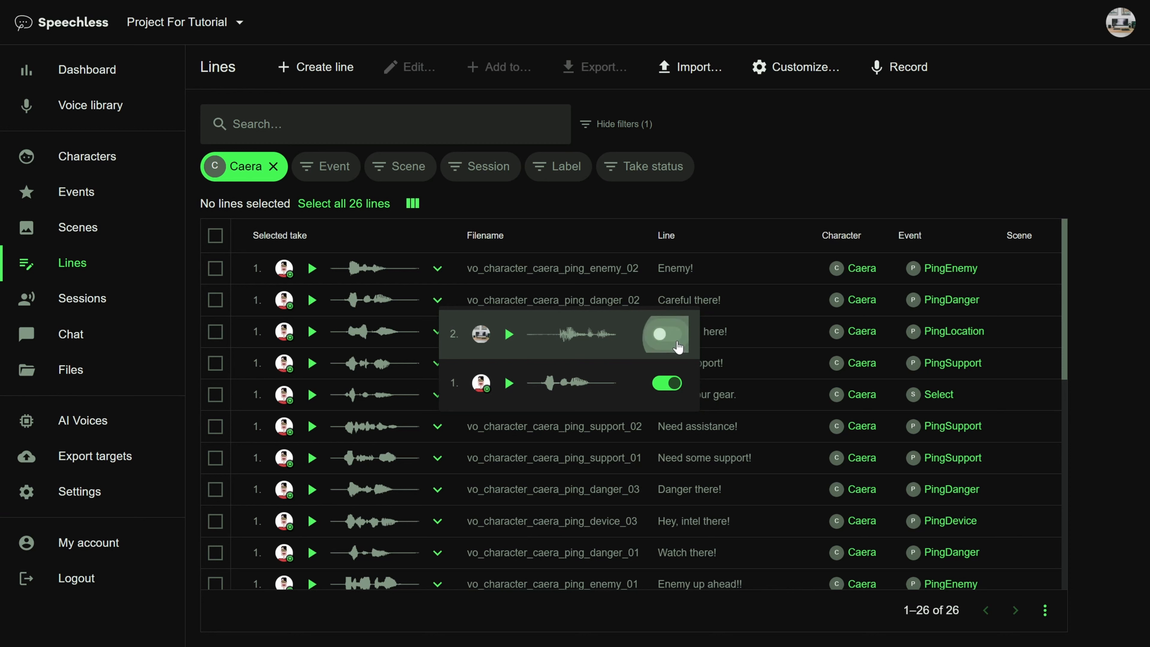
{"action": "left_click", "coordinate": [763, 201]}
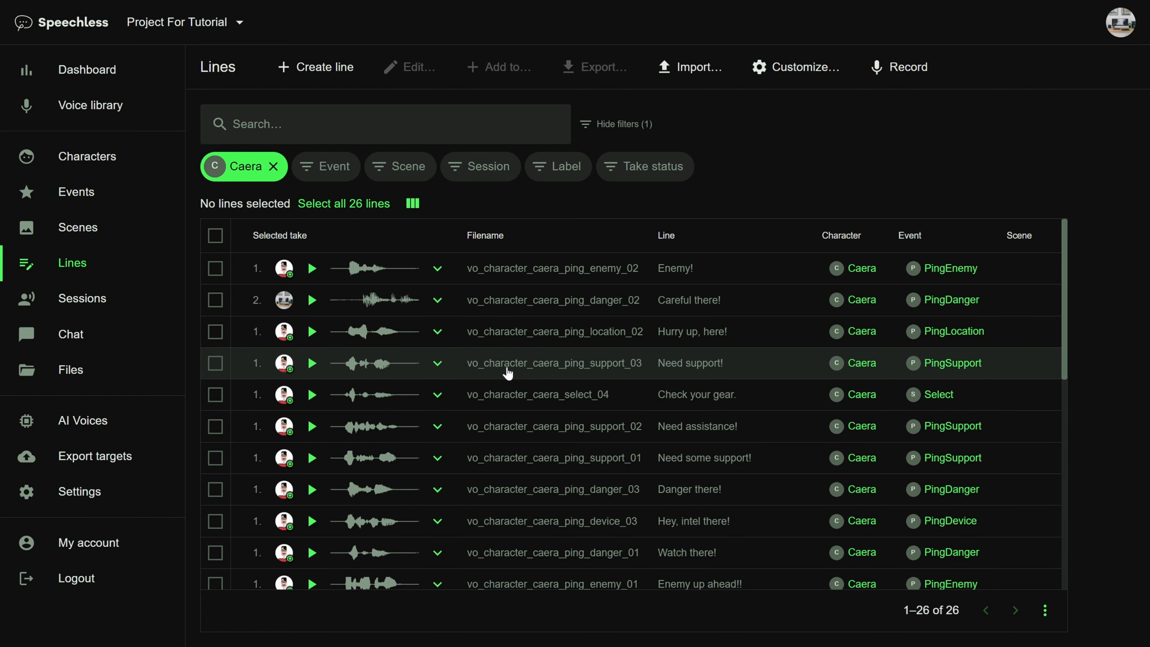
Open the line "Careful there!" in the recorder, trim take 2 to its audible part, and return to the Lines list.
{"action": "left_click", "coordinate": [475, 308]}
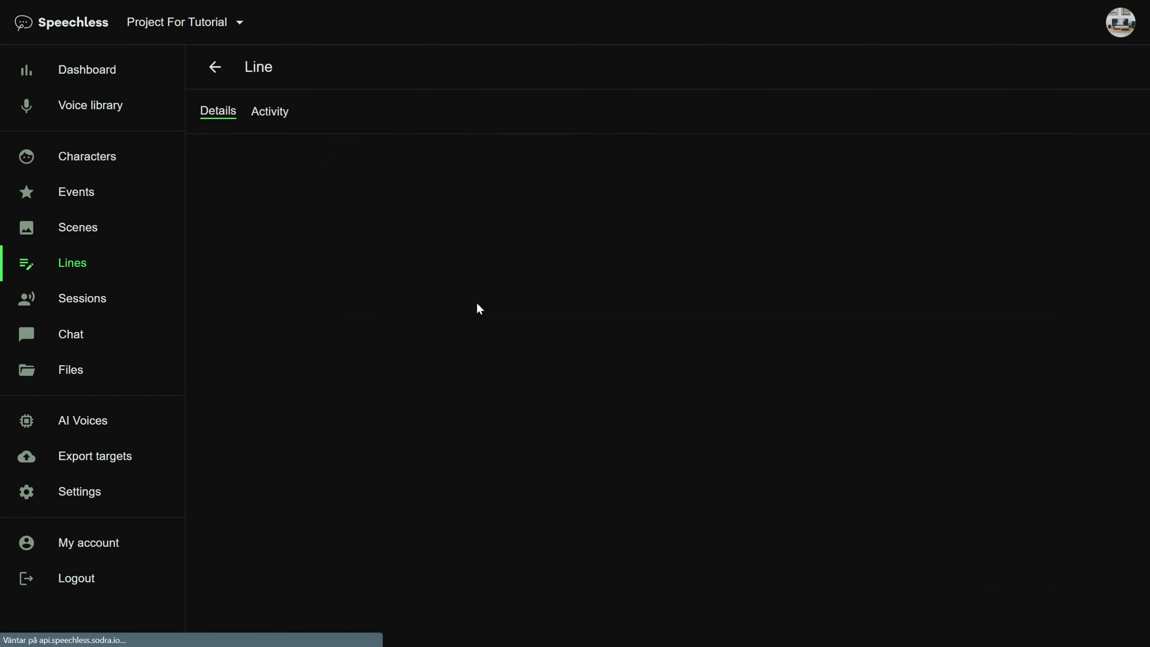
{"action": "left_click", "coordinate": [882, 156]}
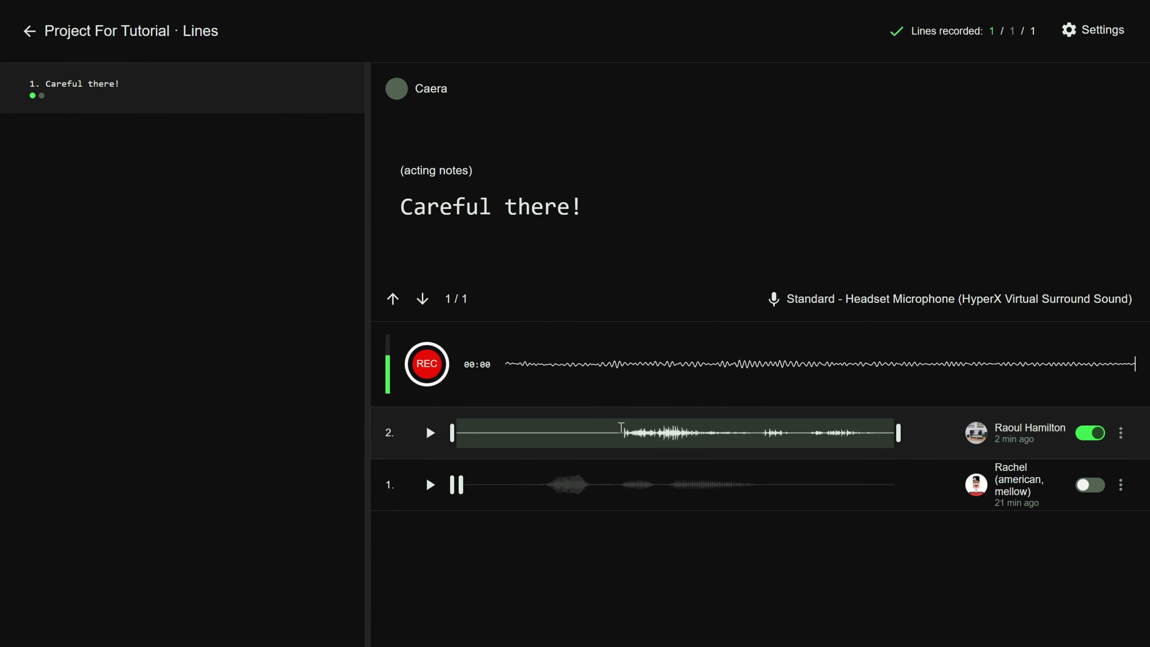
{"action": "left_click_drag", "start_coordinate": [614, 433], "coordinate": [890, 436]}
{"action": "left_click", "coordinate": [28, 32]}
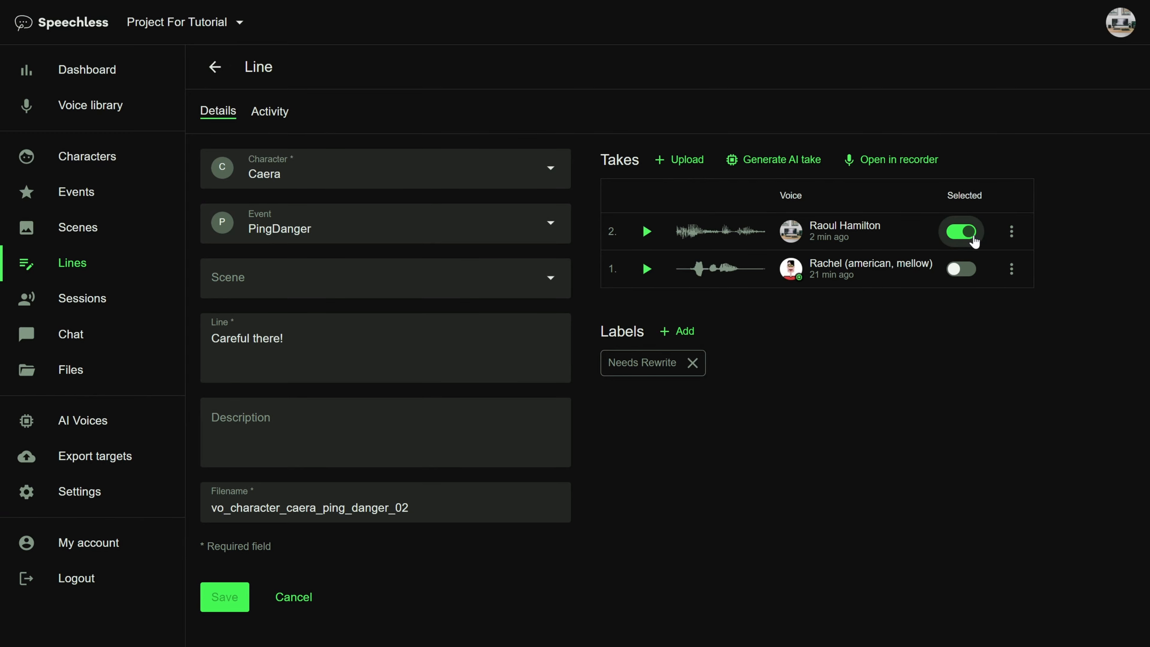
{"action": "left_click", "coordinate": [215, 67]}
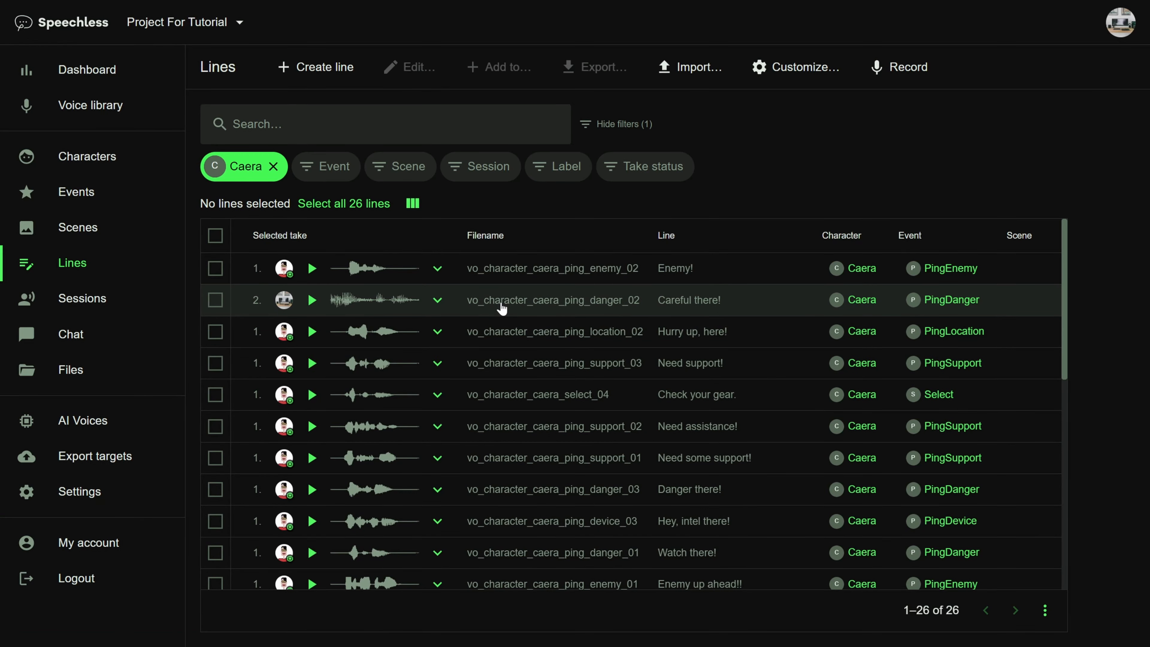